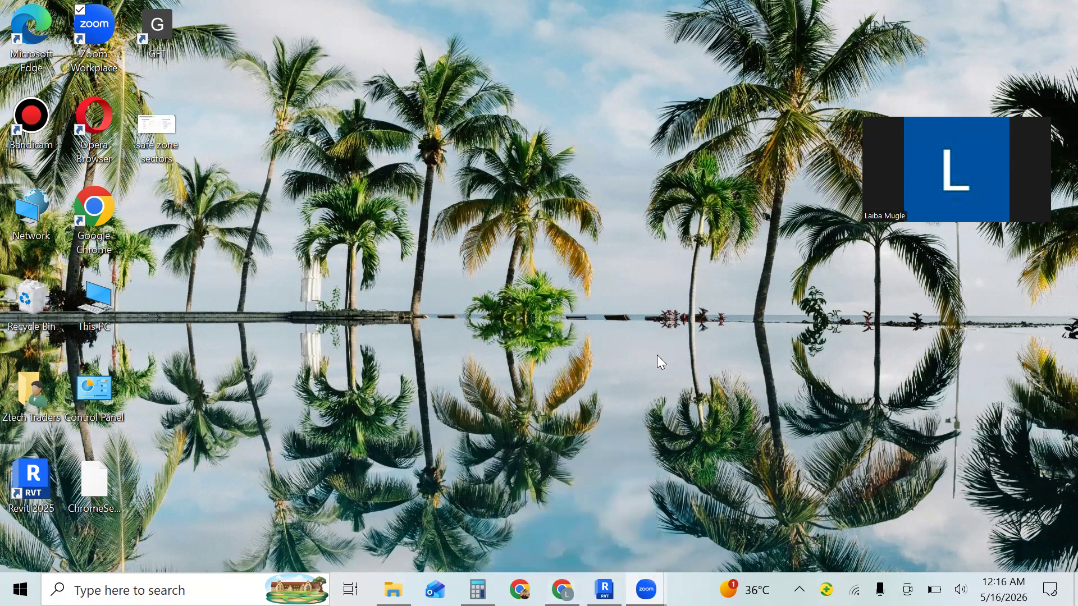
# - Check the balustrade reference images in the browser, switch to Revit and create a new family from the Baluster template
pyautogui.click(562, 589)
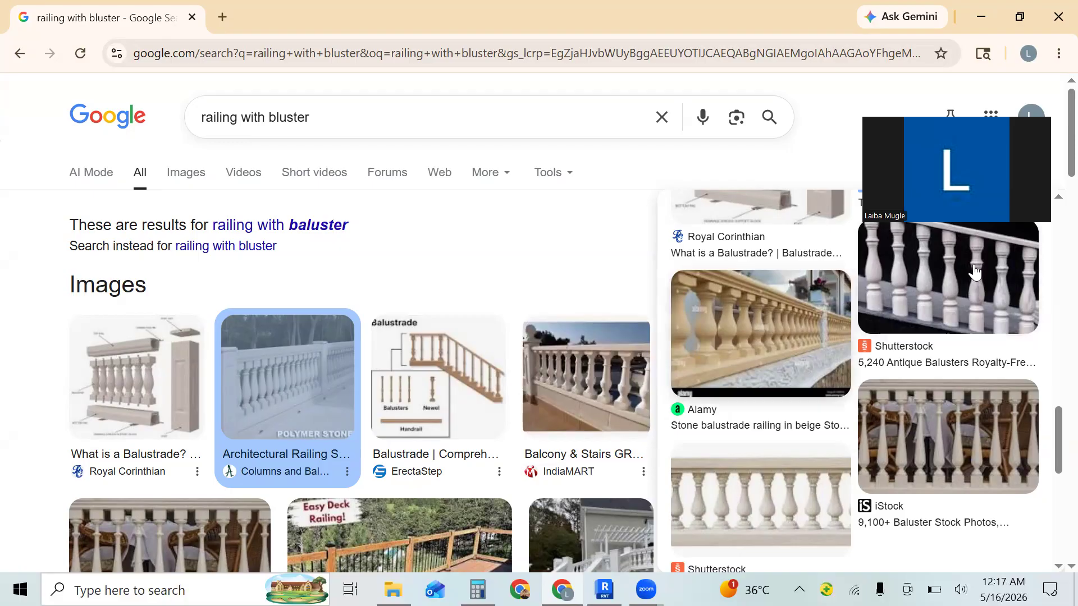
pyautogui.press('super+d')
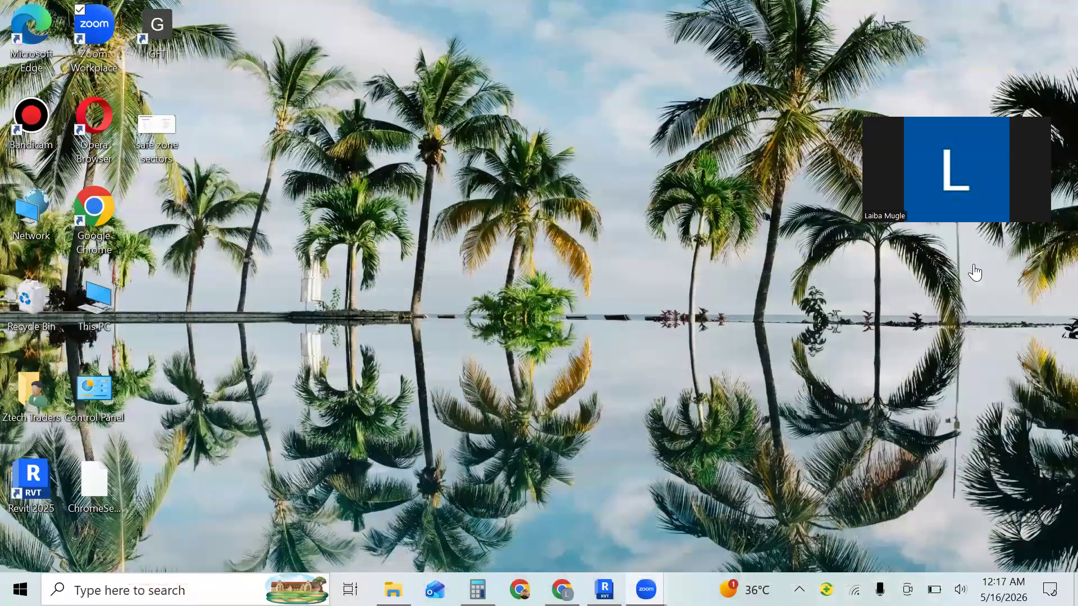
pyautogui.click(604, 589)
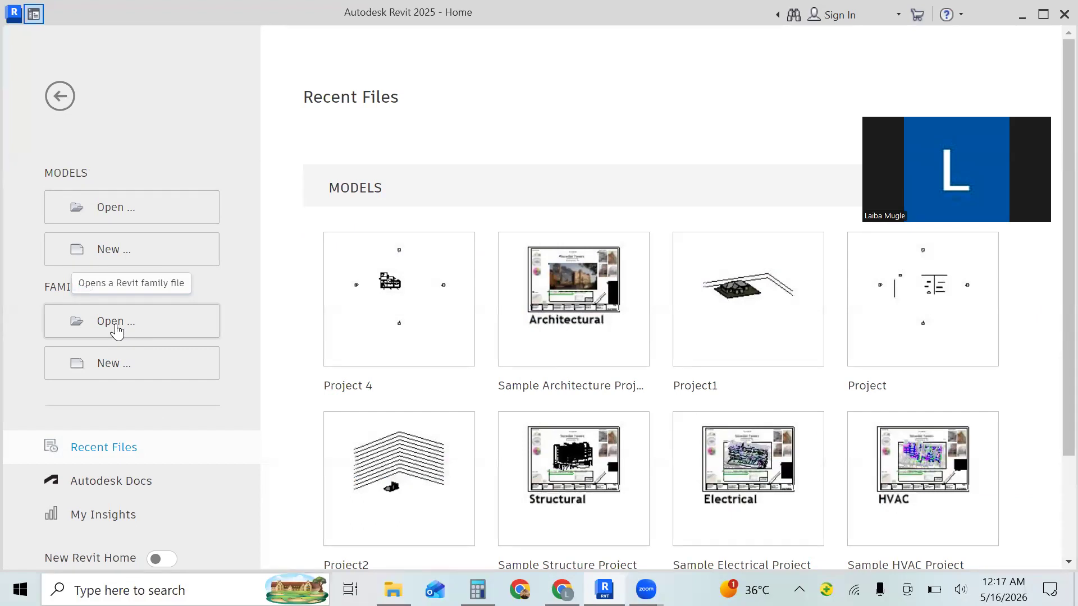
pyautogui.click(112, 362)
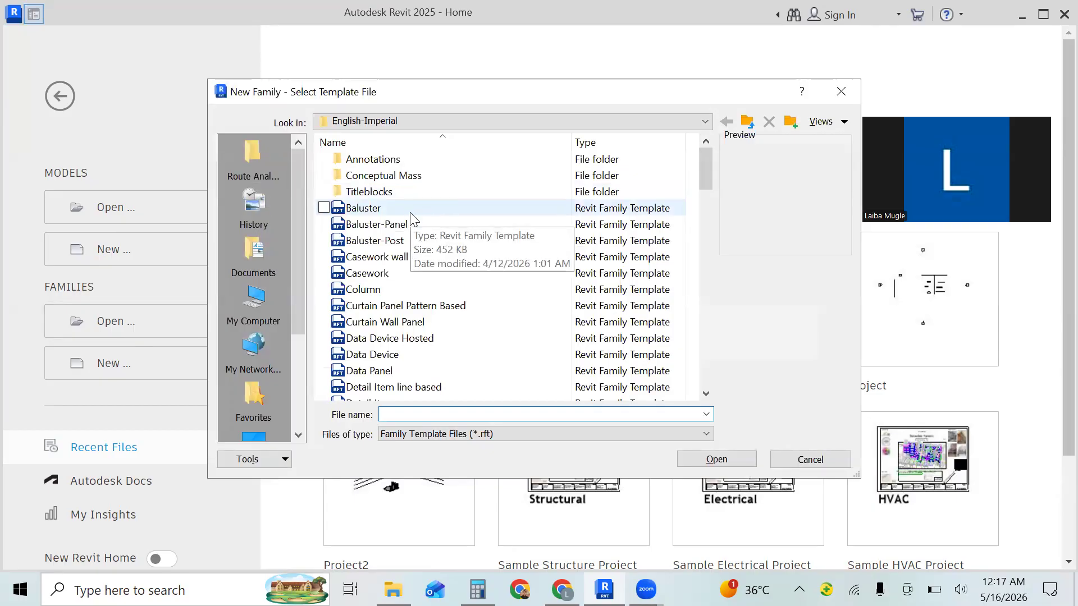
pyautogui.click(410, 209)
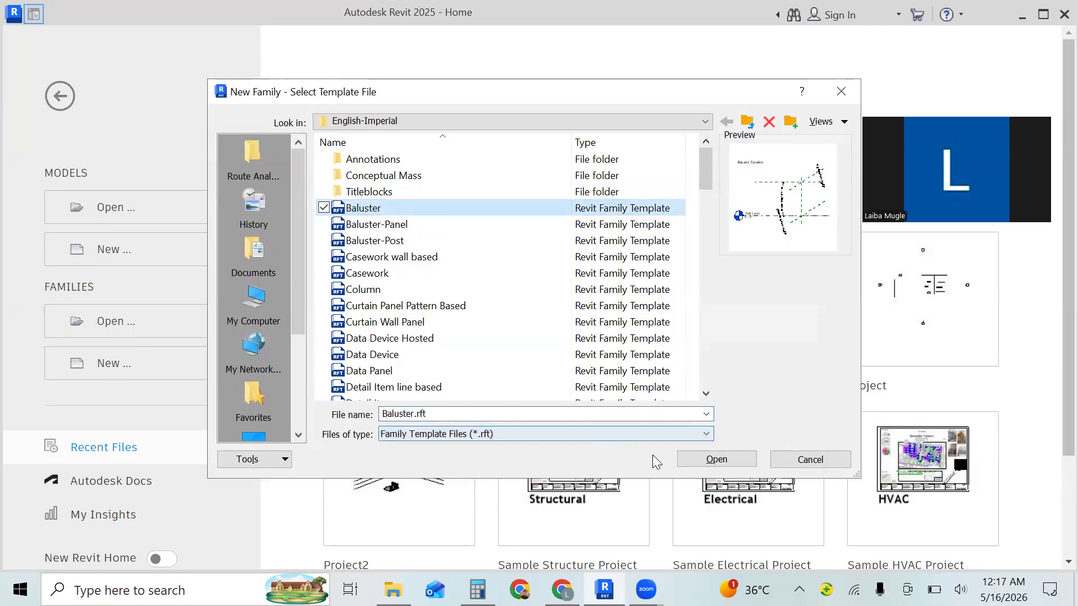
pyautogui.click(730, 457)
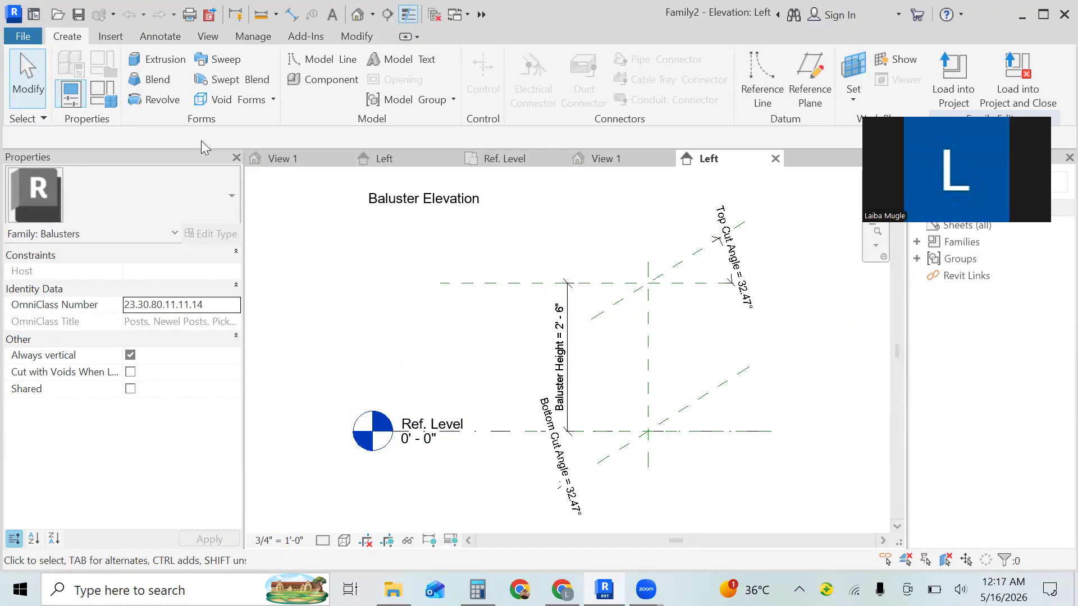
# - Start a solid extrusion with Reference Plane : Center (Left/Right) as its work plane
pyautogui.click(146, 66)
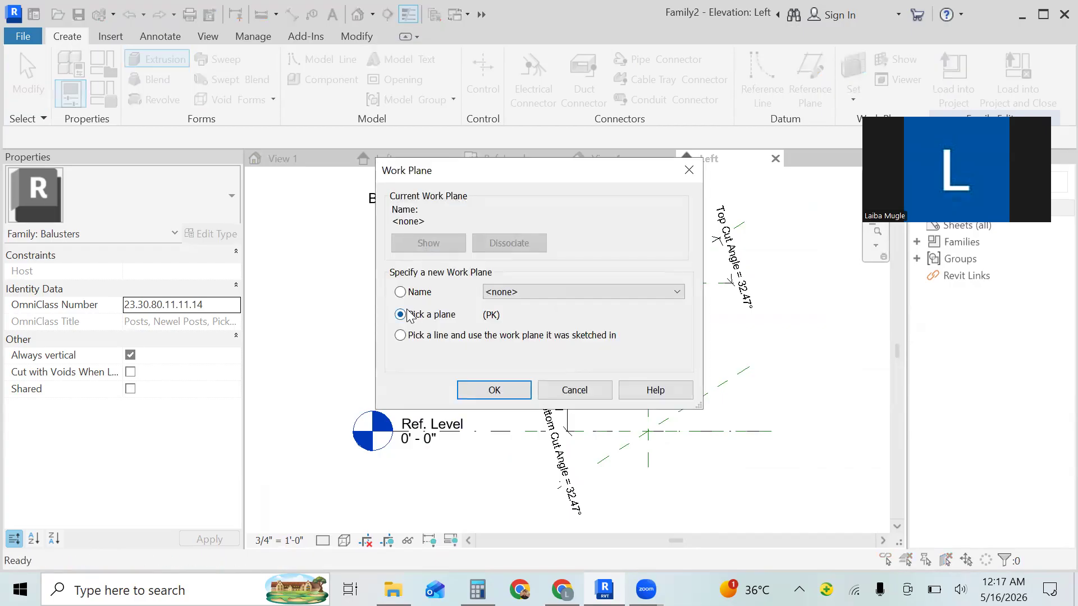
pyautogui.click(400, 292)
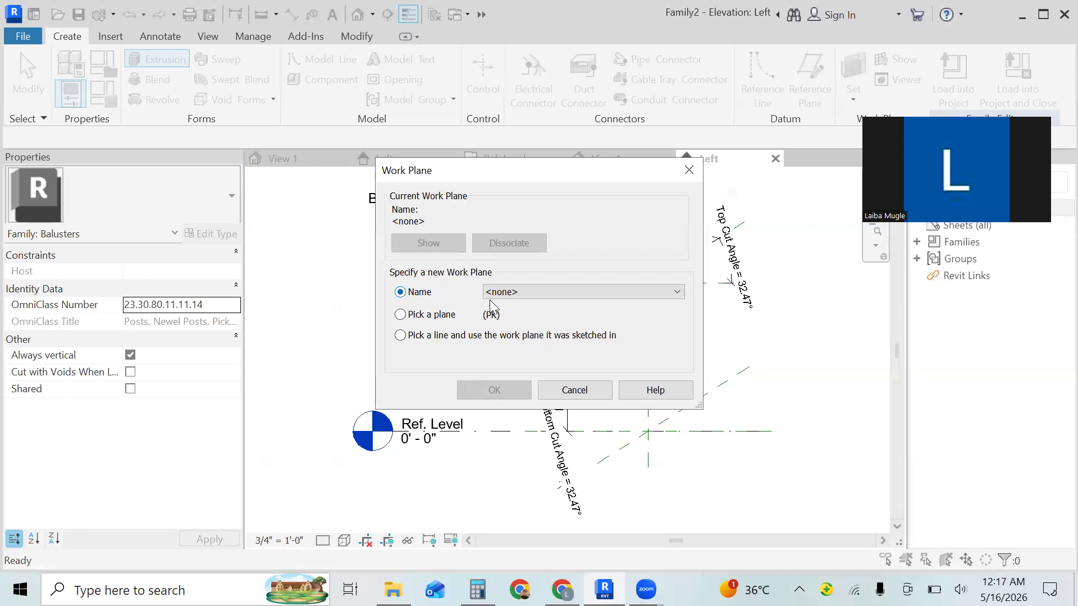
pyautogui.click(534, 300)
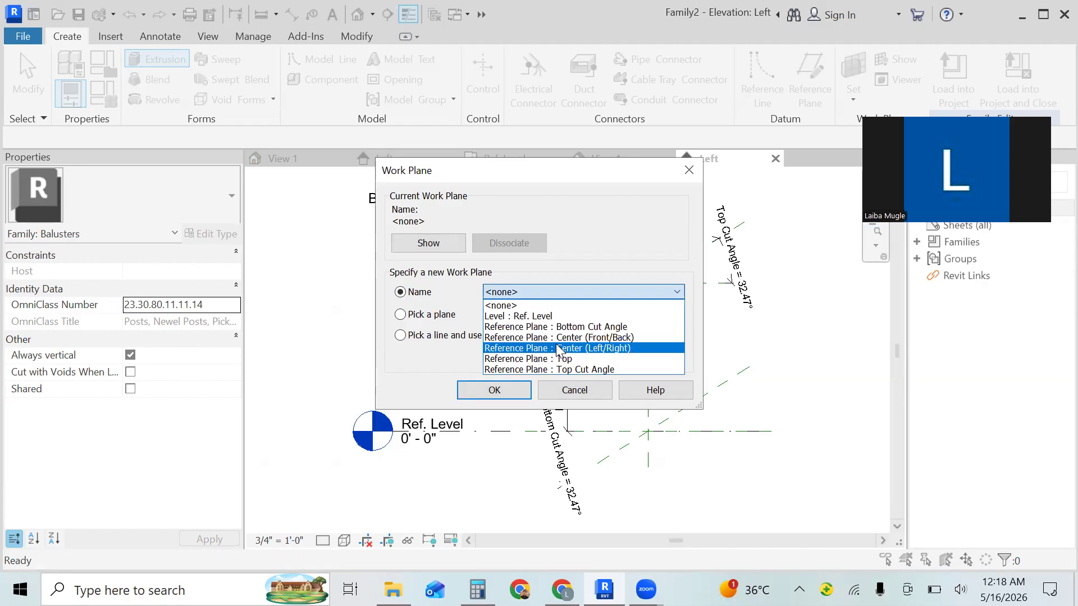
pyautogui.click(611, 353)
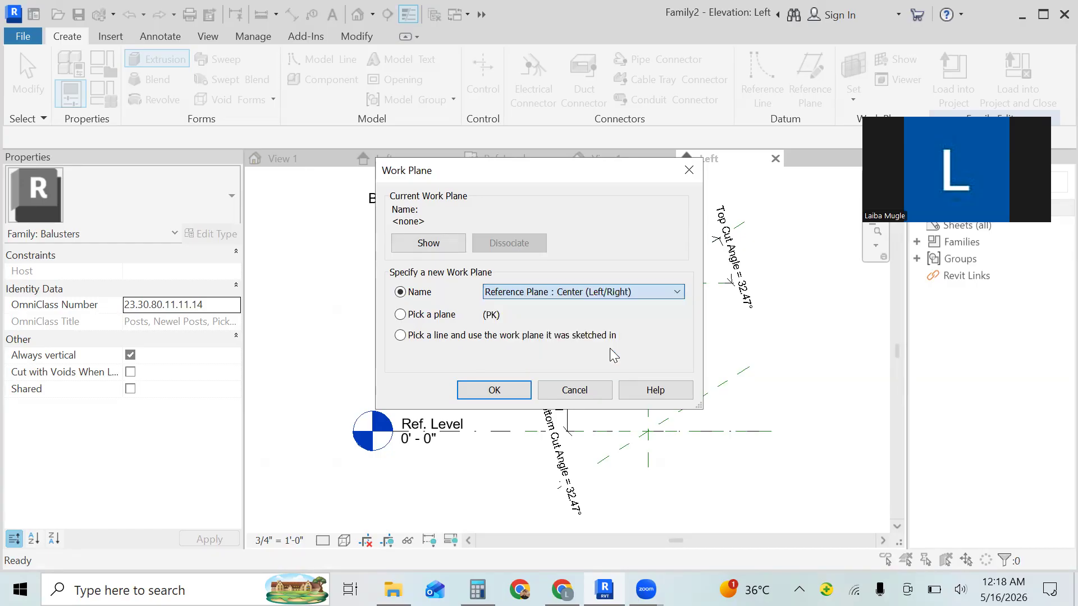
pyautogui.click(494, 394)
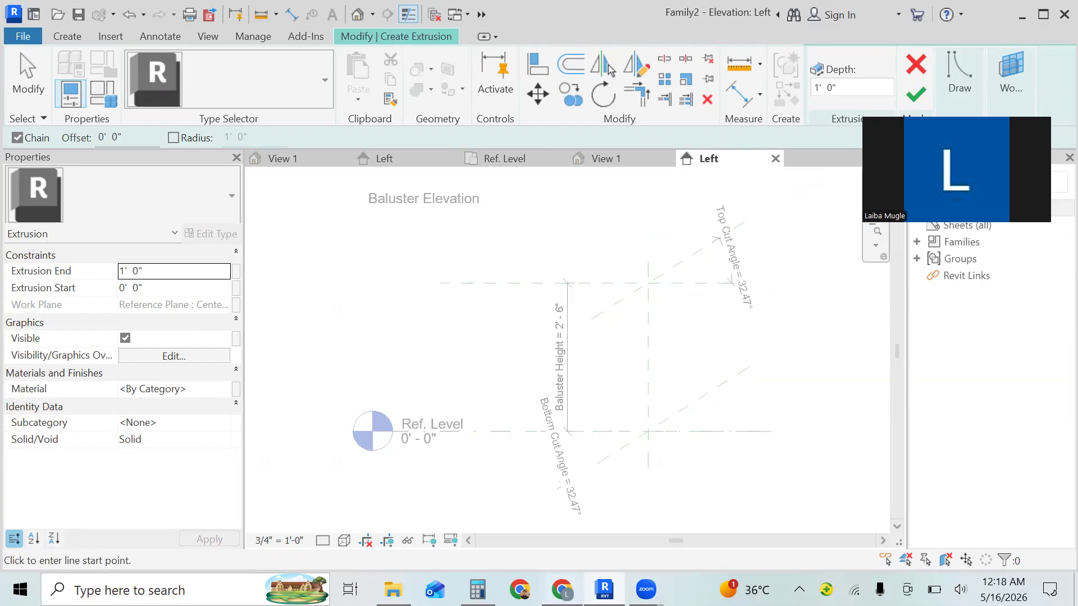
# - From the intersection of the Top and center reference planes, sketch a 1' line to the right and a 4" line down
pyautogui.click(561, 589)
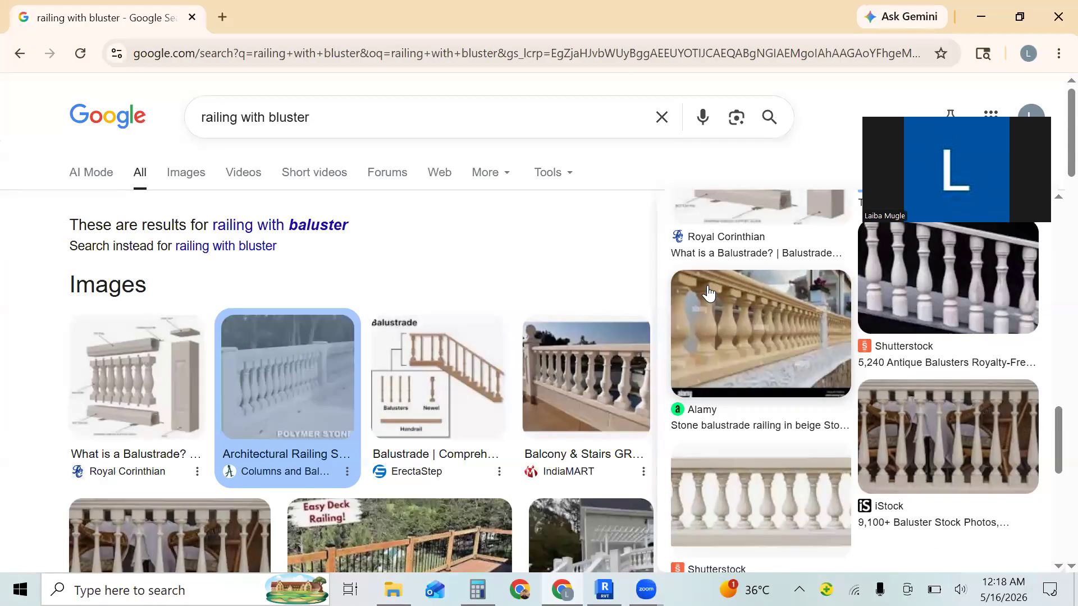
pyautogui.click(604, 589)
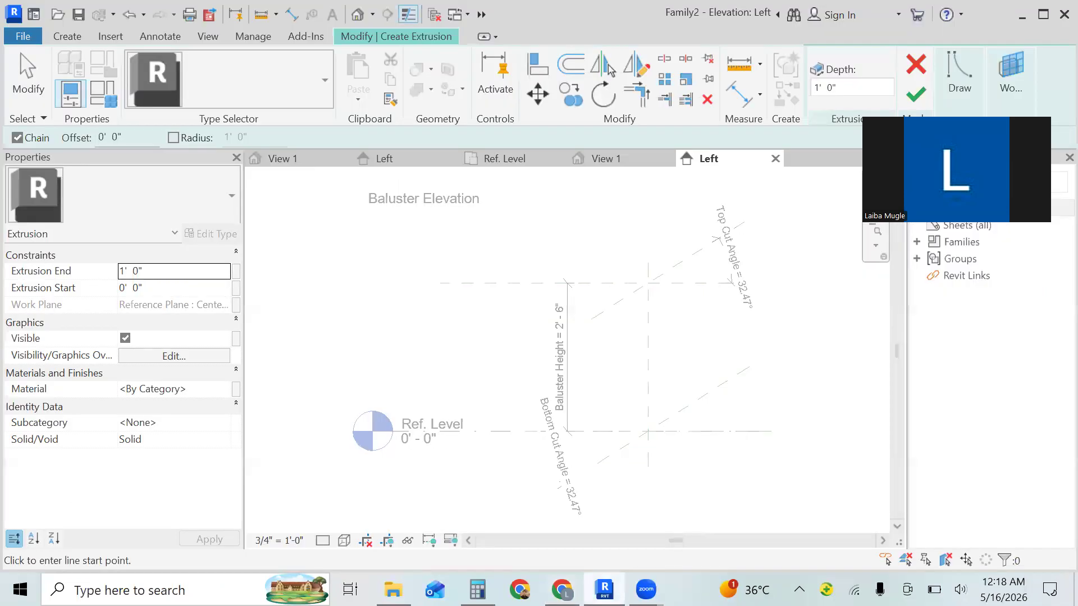
pyautogui.click(945, 104)
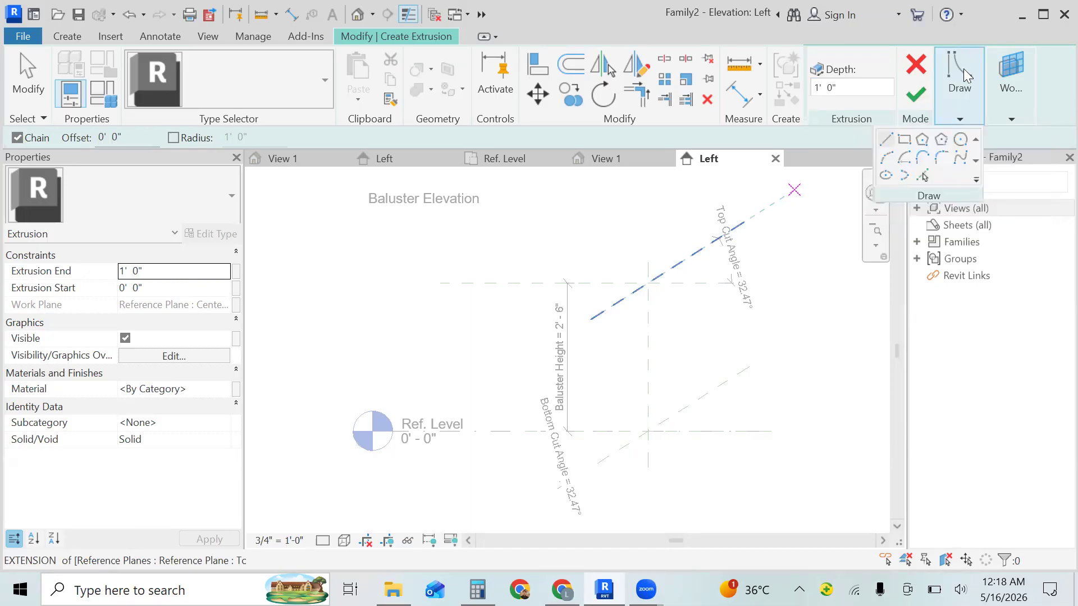
pyautogui.click(886, 139)
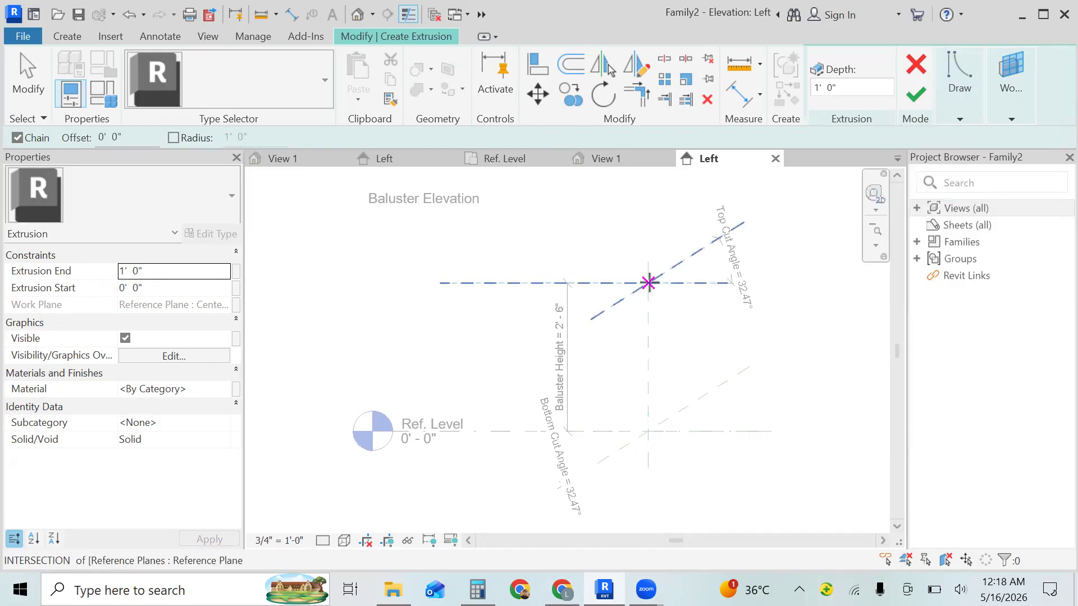
pyautogui.click(648, 283)
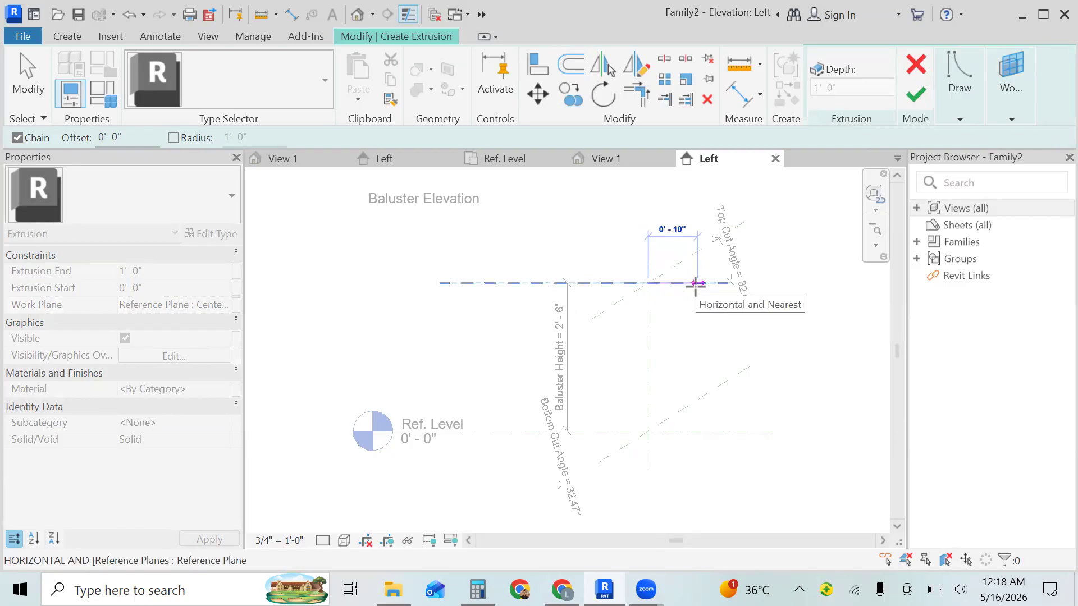
pyautogui.write('1')
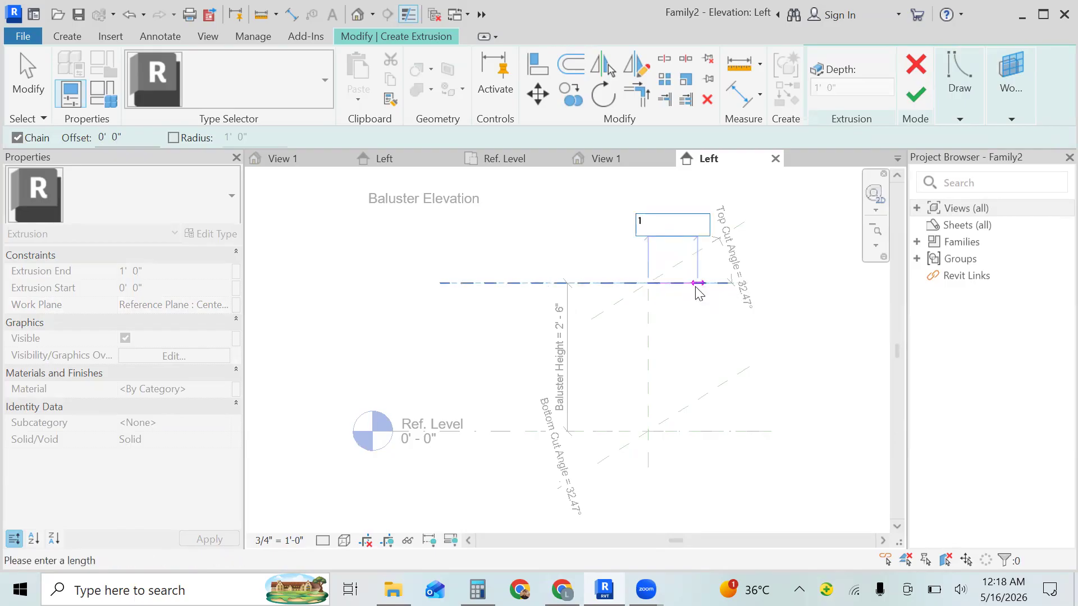
pyautogui.write("'")
pyautogui.press('Return')
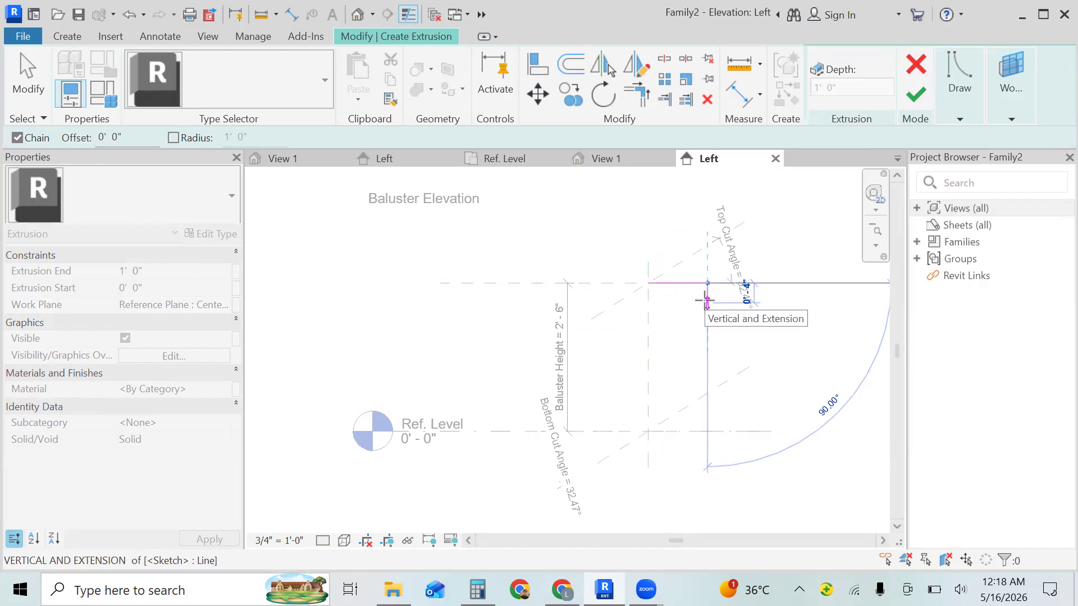
pyautogui.write('4"')
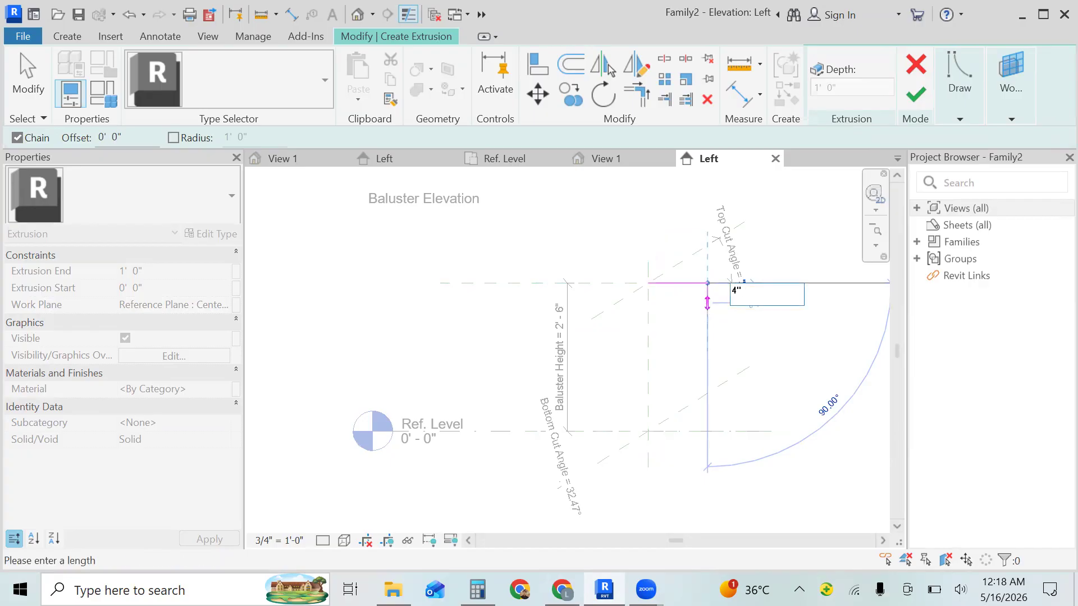
pyautogui.press('Return')
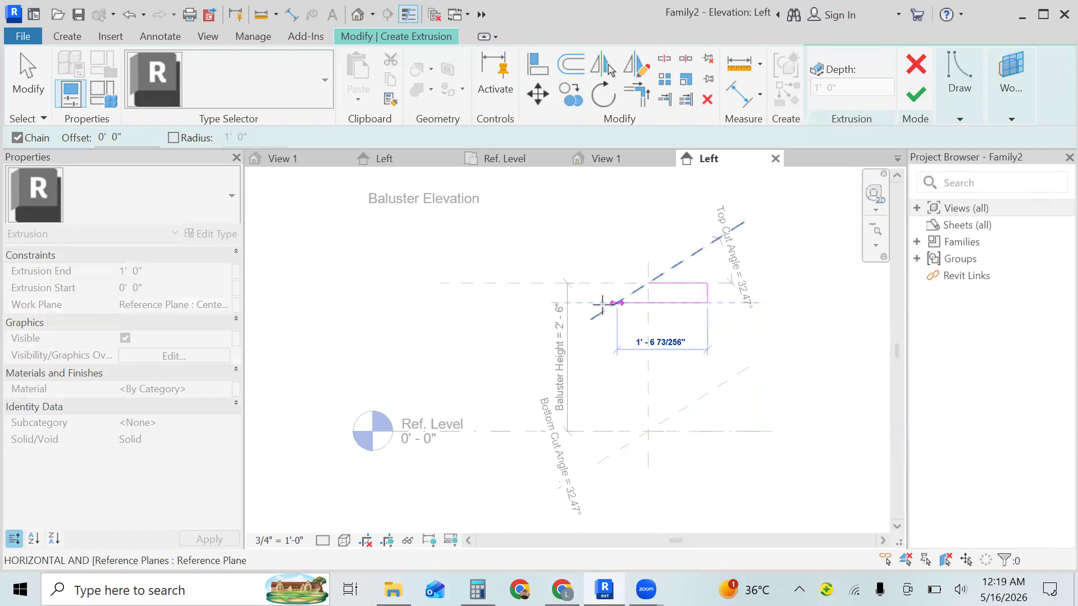
# - Sketch the 2' bottom edge to the left, then close the rectangle up to and along the Top reference plane
pyautogui.write("2'")
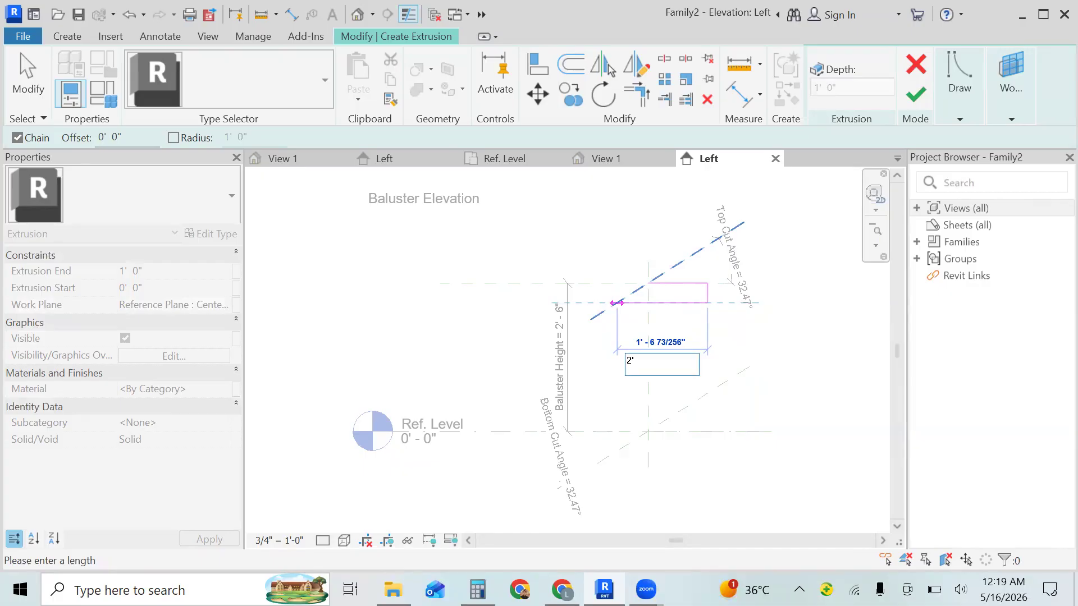
pyautogui.press('Return')
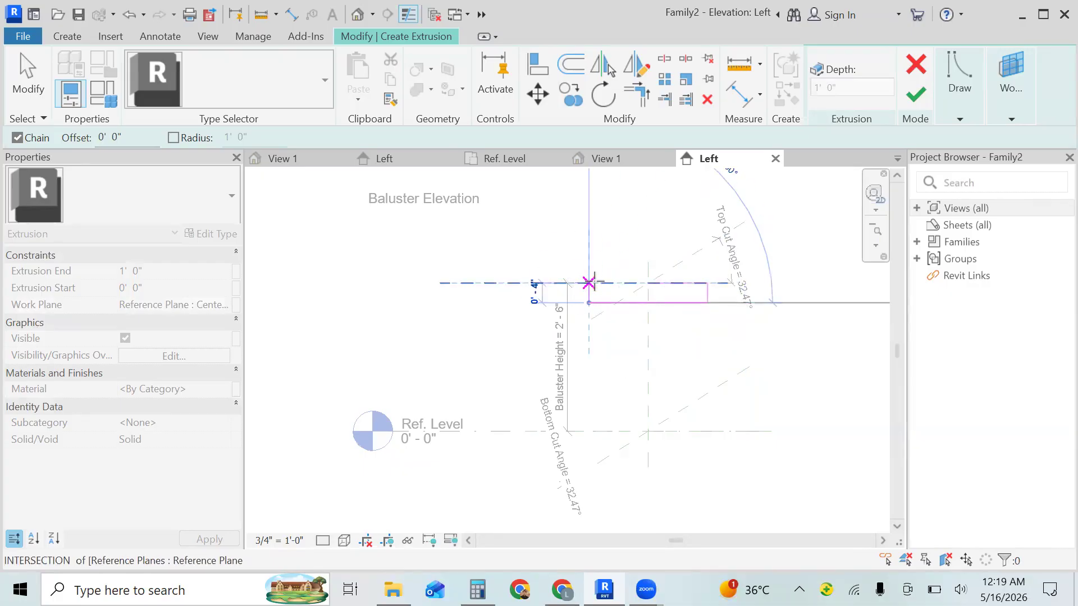
pyautogui.click(589, 283)
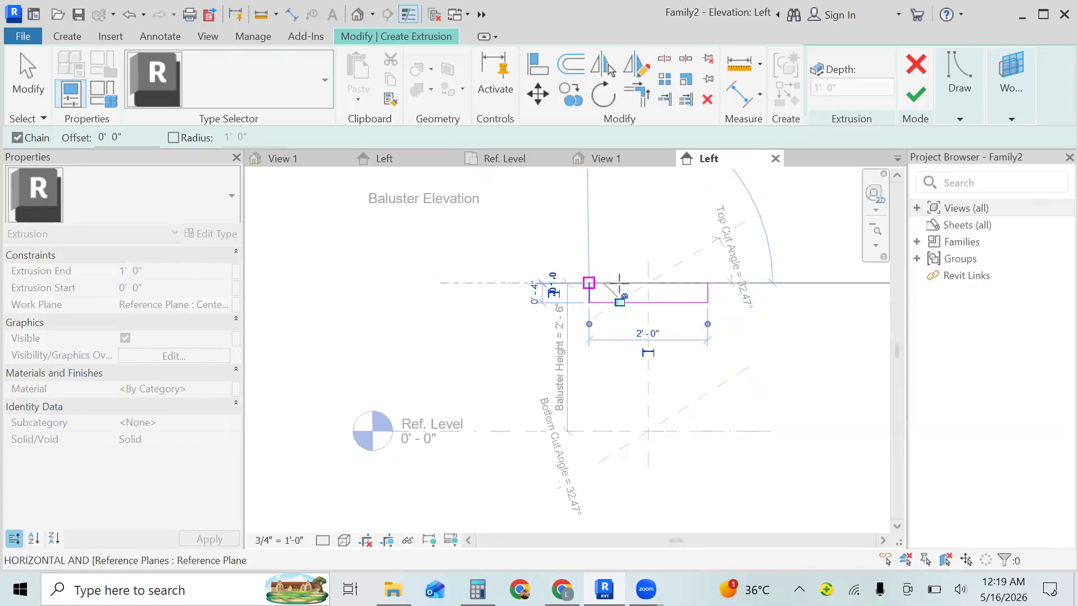
pyautogui.click(648, 282)
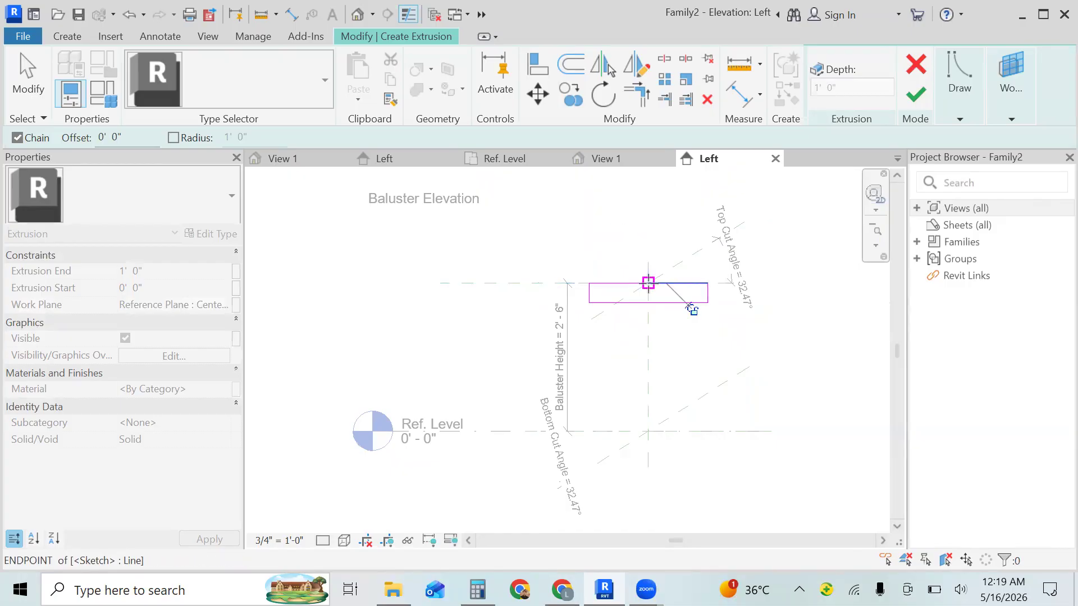
pyautogui.press('Escape')
pyautogui.press('Escape')
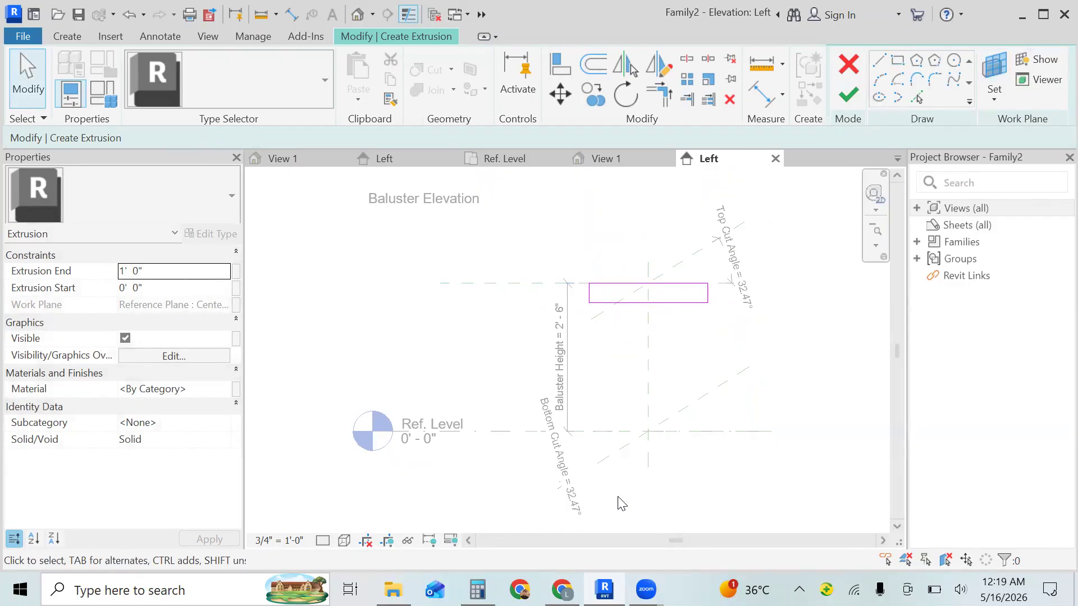
# - Copy the rectangle straight down so its bottom edge sits on the Ref. Level, and finish the extrusion sketch
pyautogui.click(561, 589)
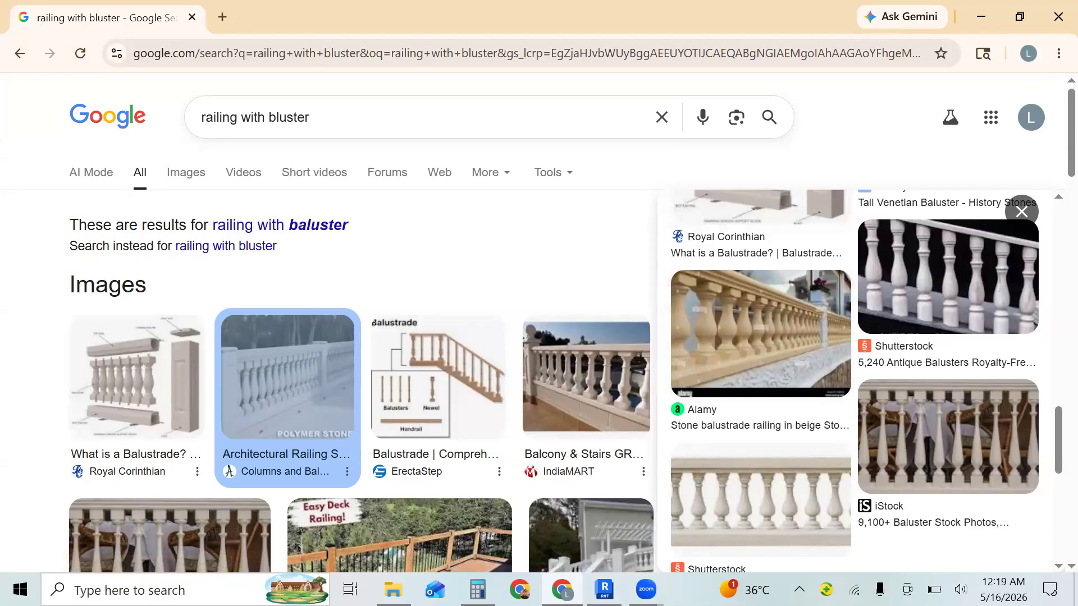
pyautogui.click(605, 590)
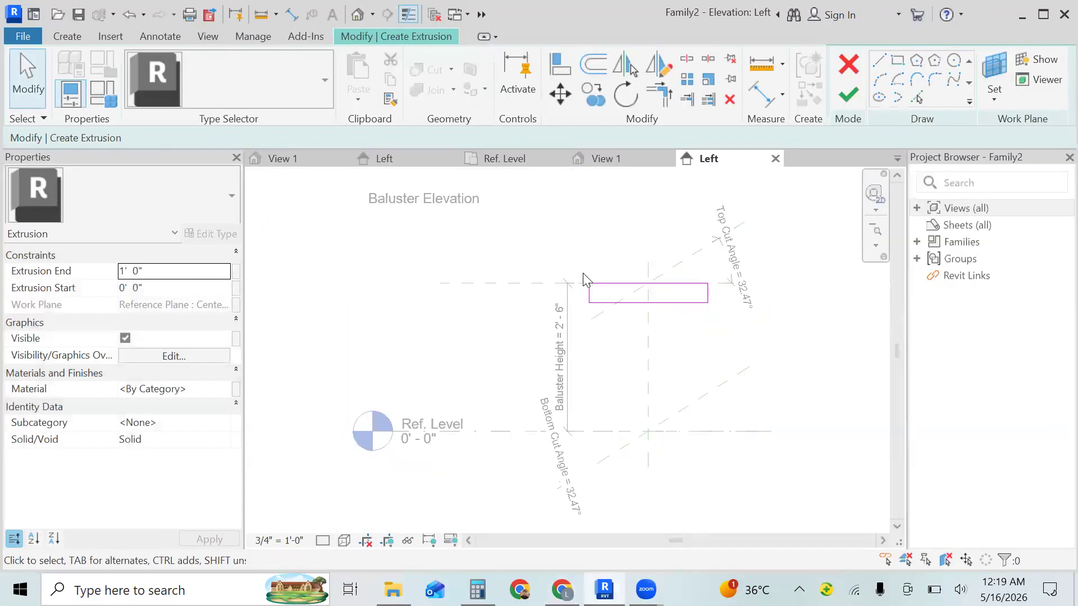
pyautogui.moveTo(581, 277); pyautogui.dragTo(724, 327)
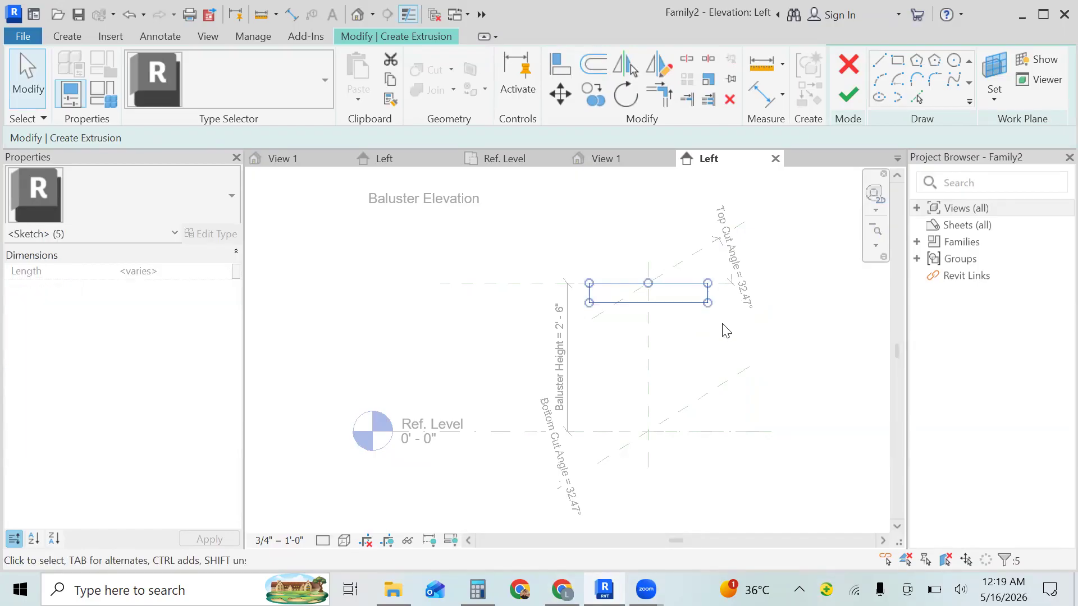
pyautogui.click(592, 94)
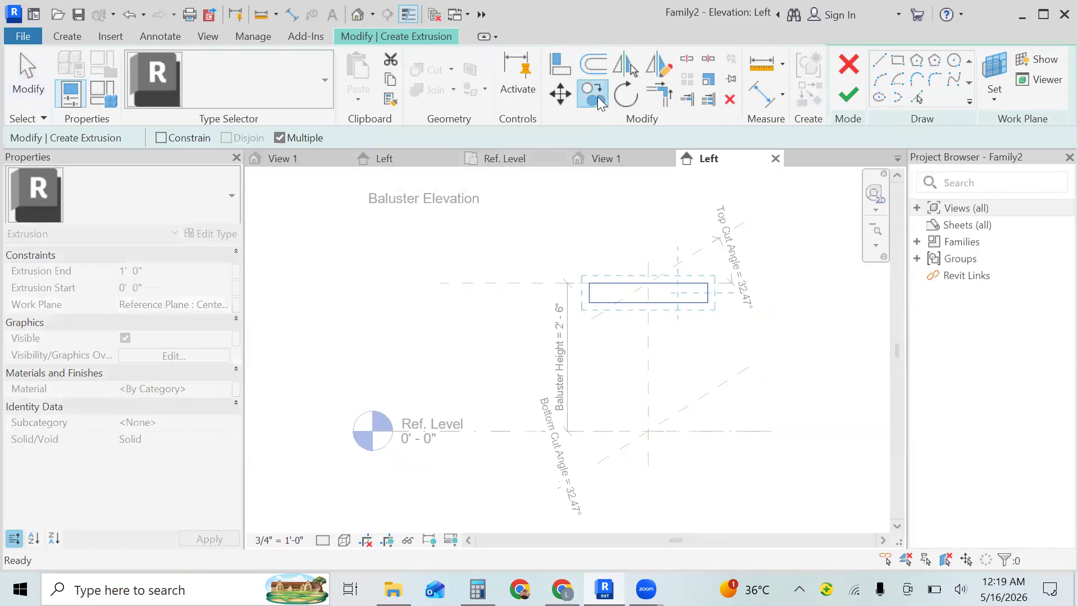
pyautogui.click(589, 304)
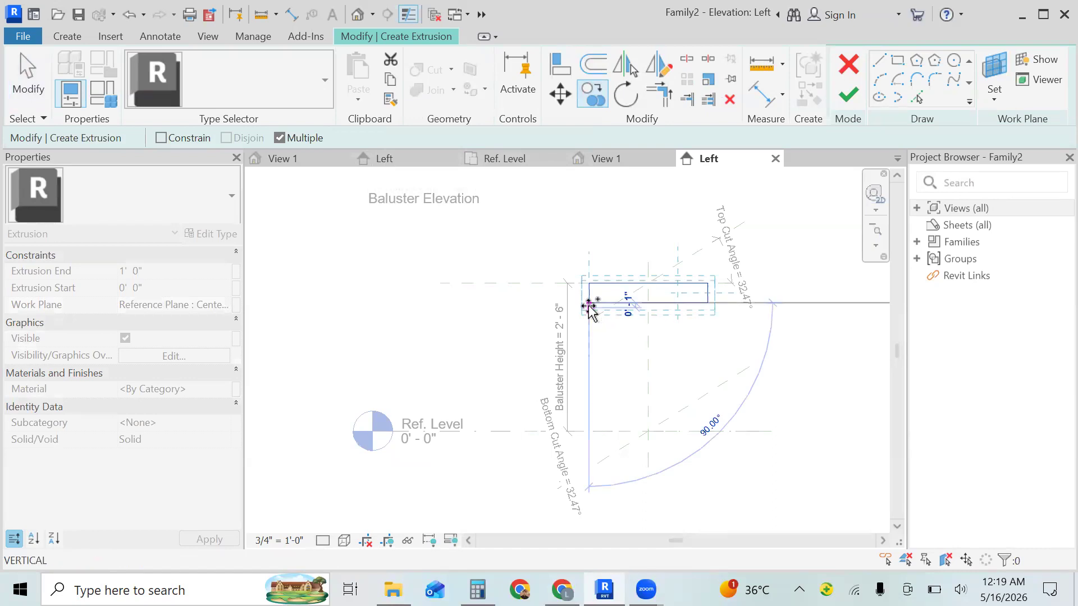
pyautogui.click(595, 432)
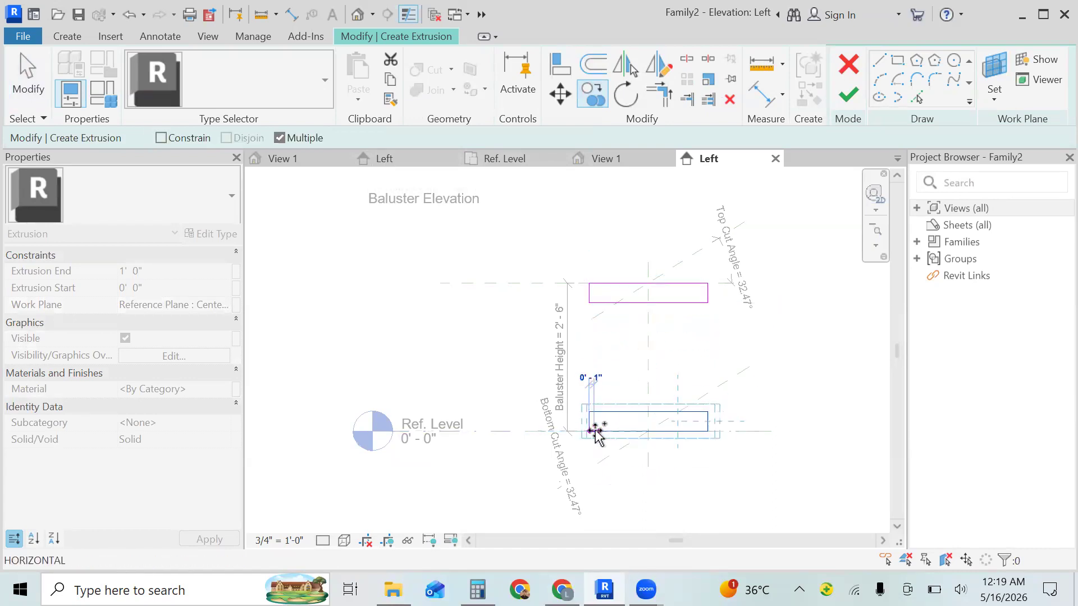
pyautogui.press('Escape')
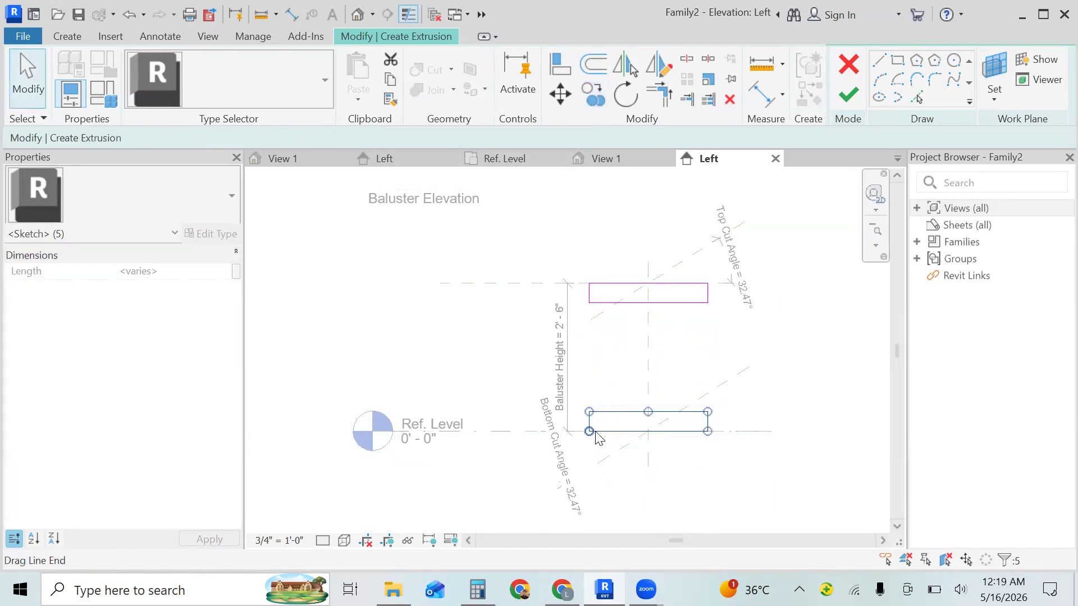
pyautogui.click(848, 95)
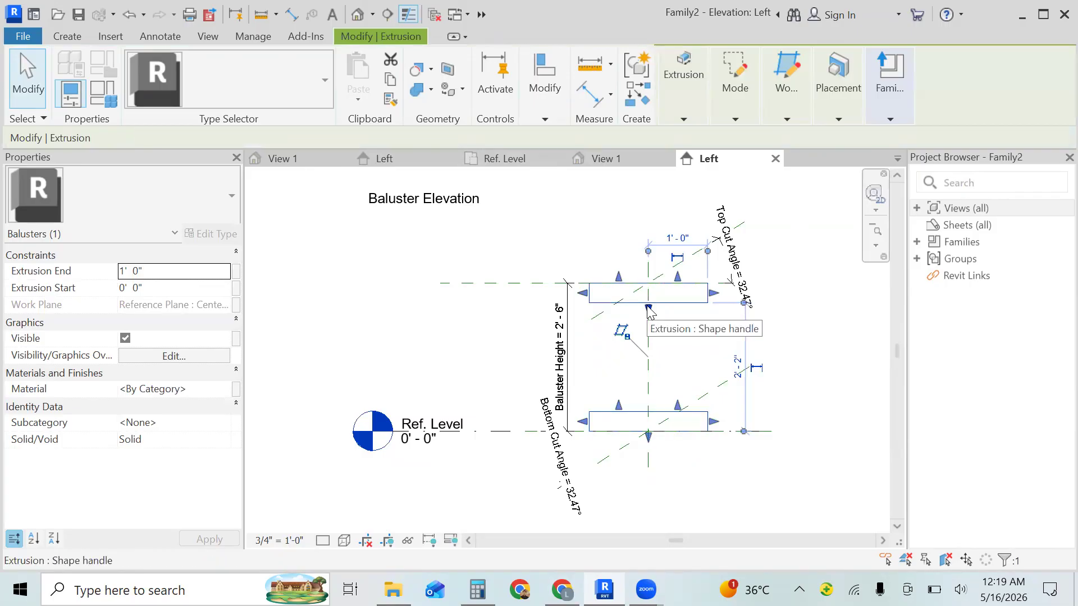
# - Change the extrusion end value of the top and bottom blocks' extrusion and clear the selection
pyautogui.click(184, 274)
pyautogui.click(183, 273)
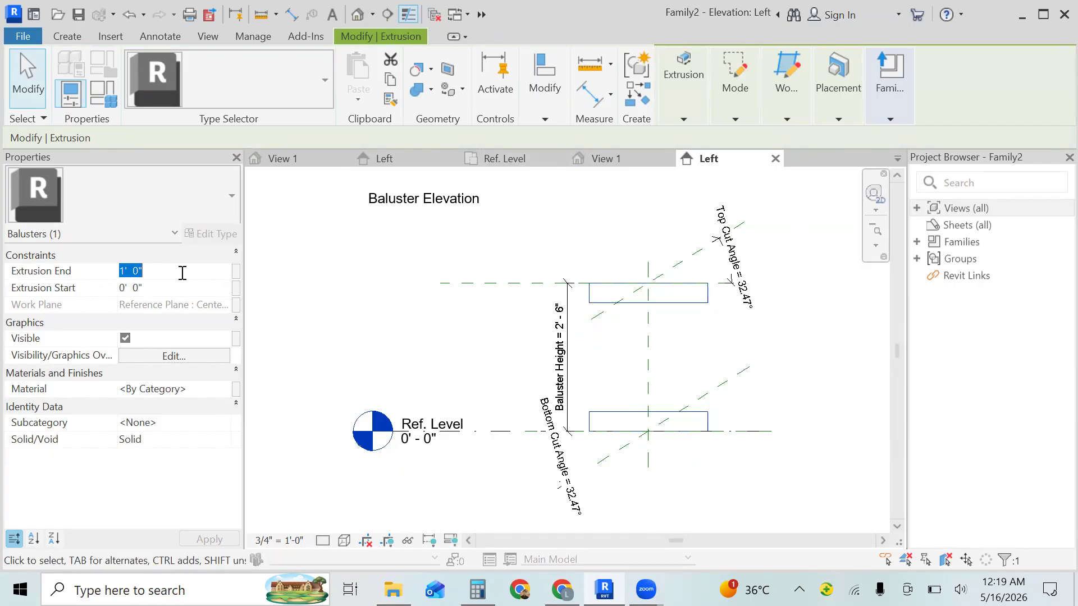
pyautogui.press('BackSpace')
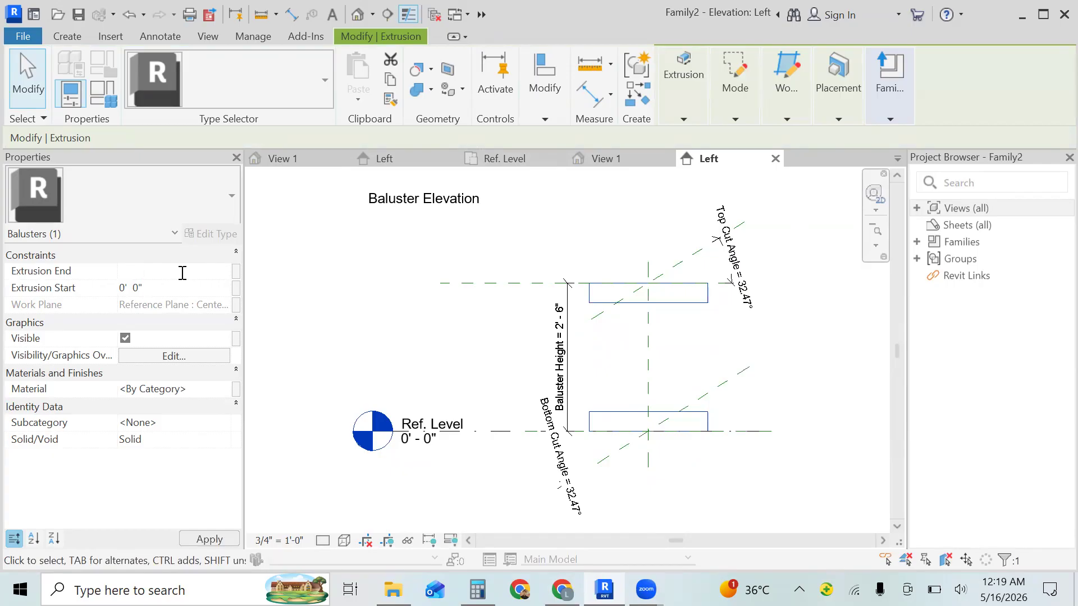
pyautogui.write('100')
pyautogui.press('BackSpace')
pyautogui.press('BackSpace')
pyautogui.press('BackSpace')
pyautogui.press('Return')
pyautogui.click(435, 416)
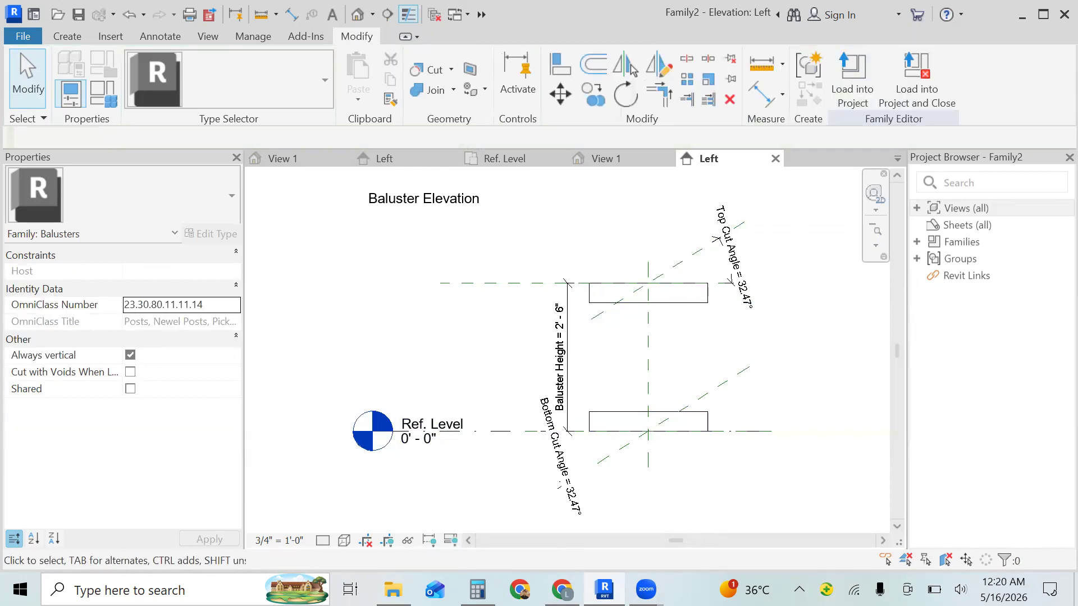
# - Check the balustrade reference images, then start a solid revolve in Revit with Reference Plane : Center (Left/Right) as its work plane
pyautogui.hotkey('alt', 'Tab')
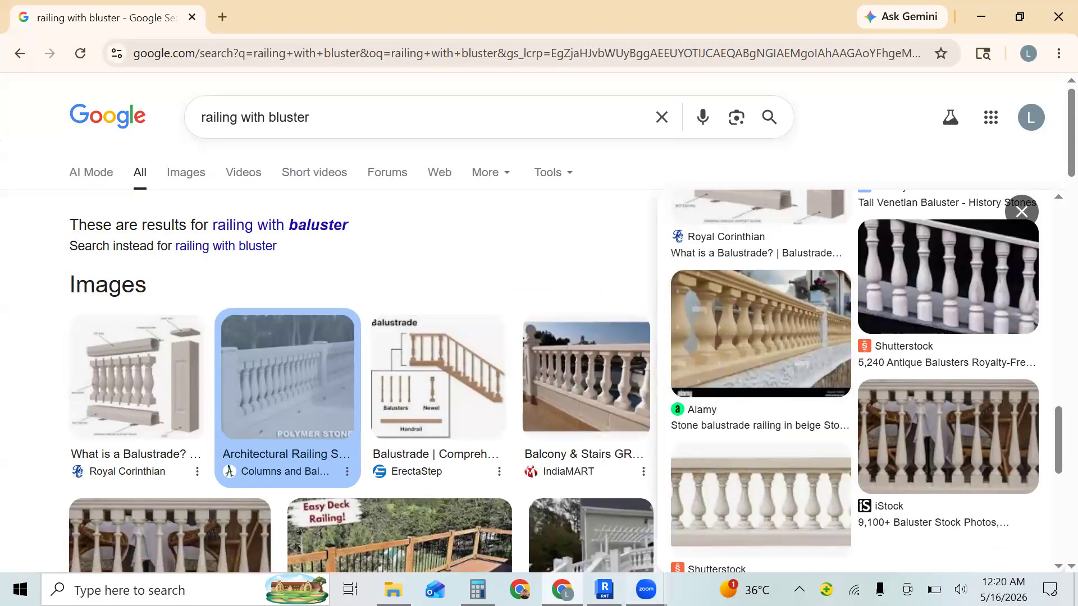
pyautogui.click(603, 589)
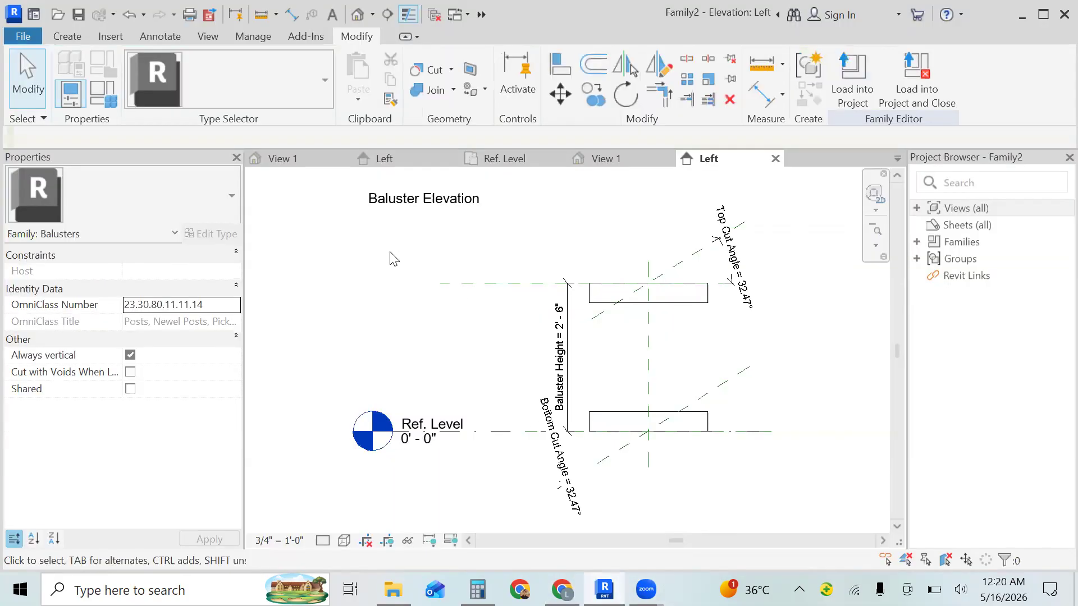
pyautogui.click(70, 37)
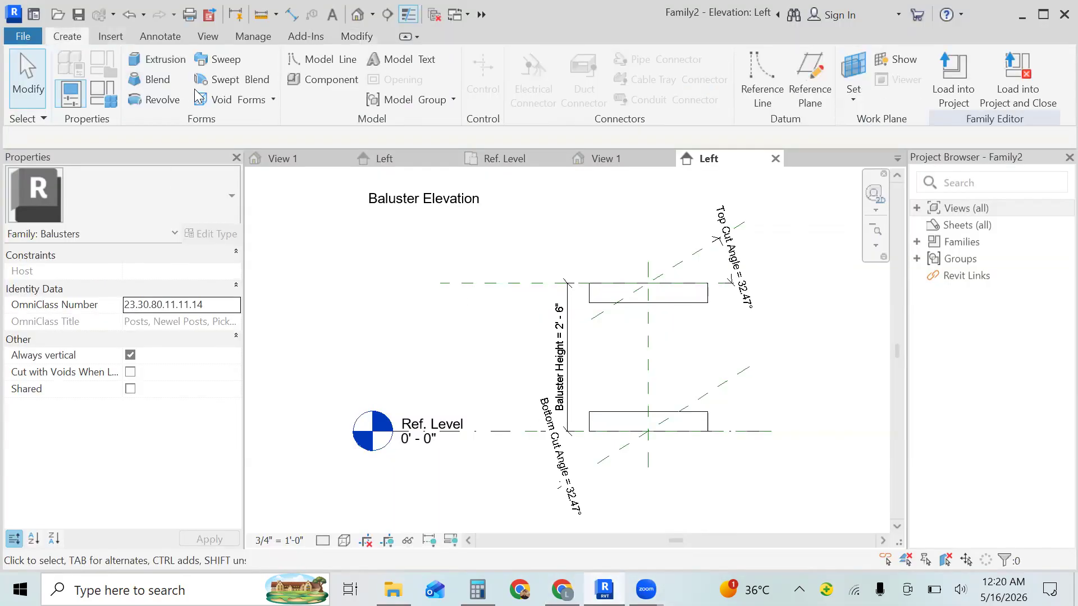
pyautogui.click(164, 99)
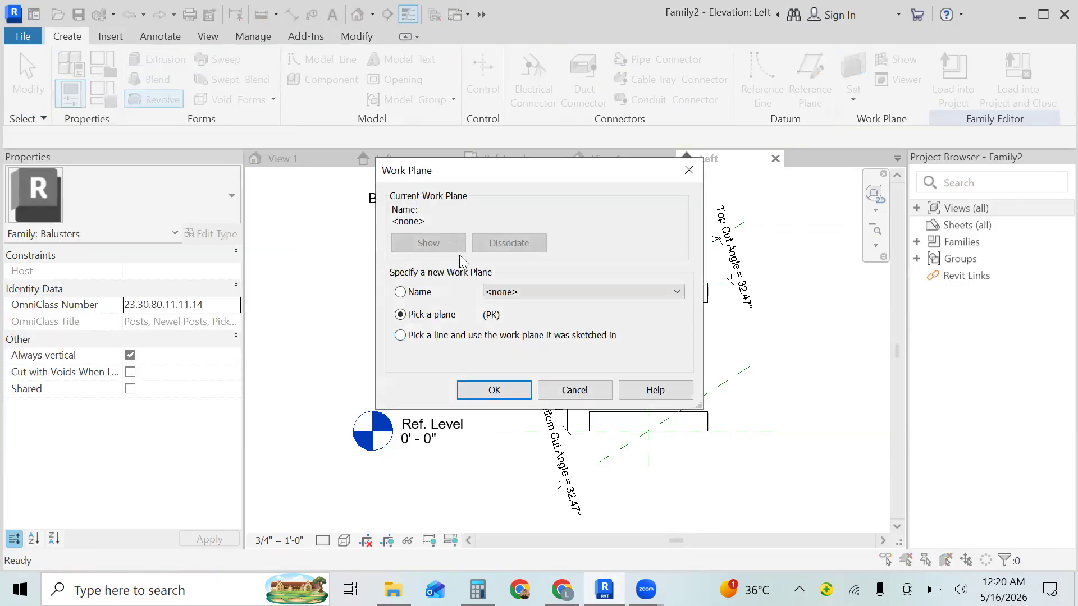
pyautogui.click(400, 291)
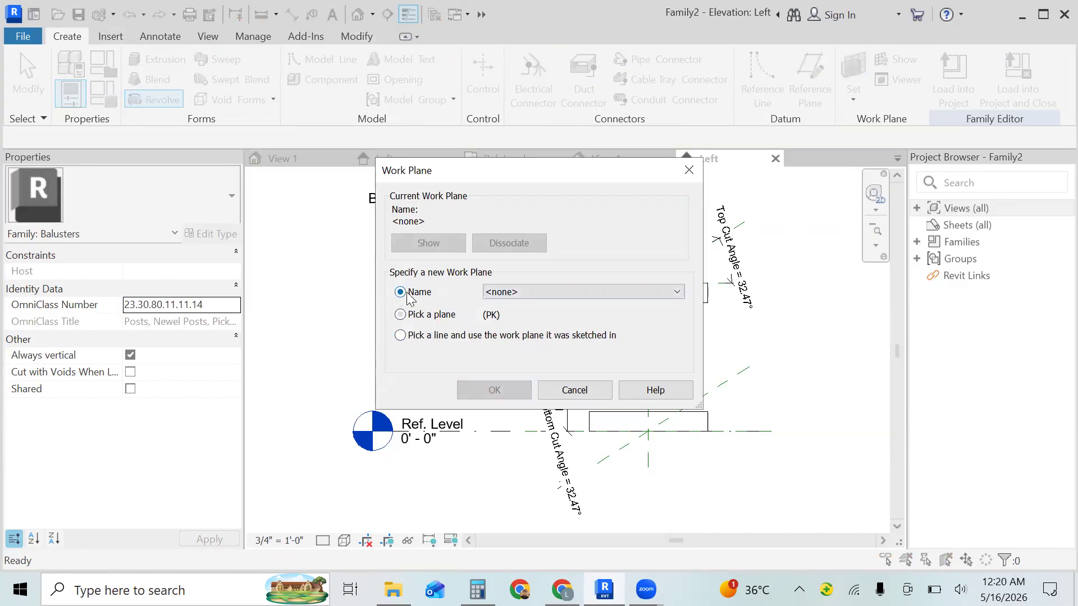
pyautogui.click(535, 293)
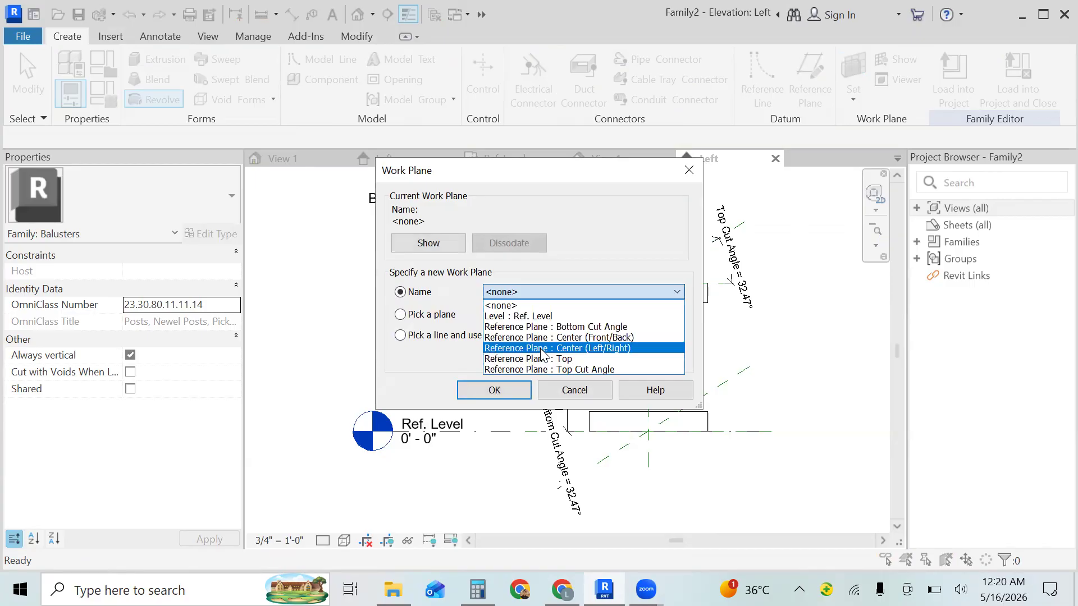
pyautogui.click(541, 348)
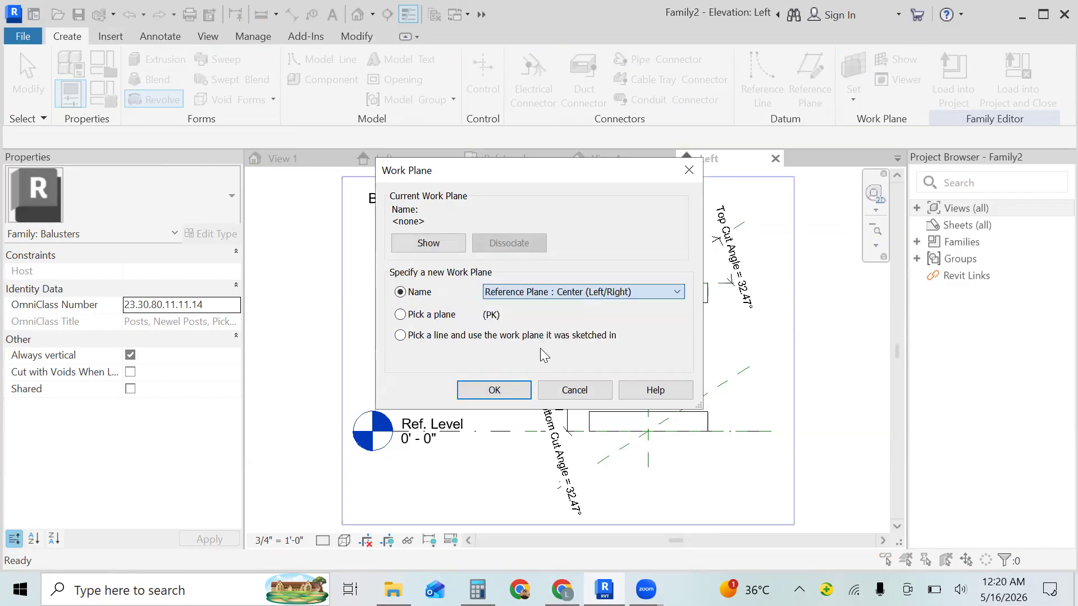
pyautogui.click(504, 394)
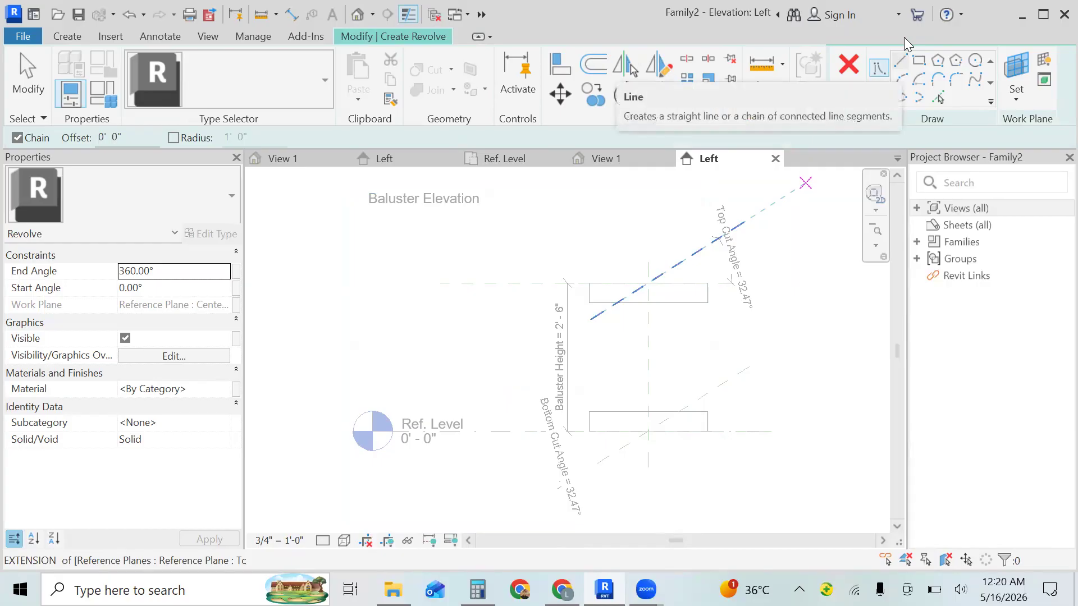
# - Sketch a 7" line from the center plane to the right along the top block's underside, and a 3" line straight down
pyautogui.click(648, 303)
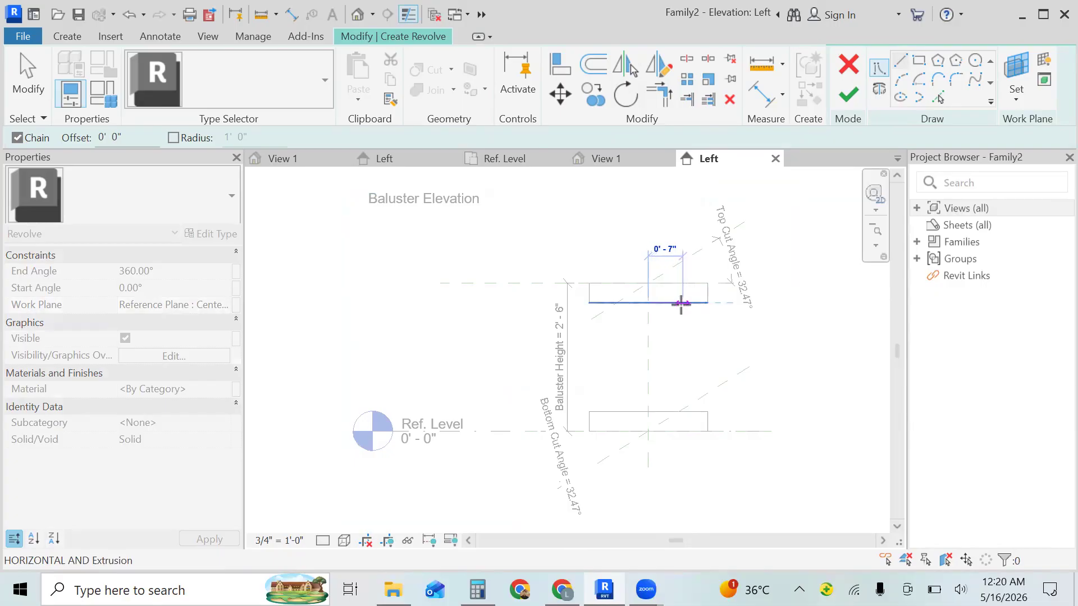
pyautogui.click(682, 303)
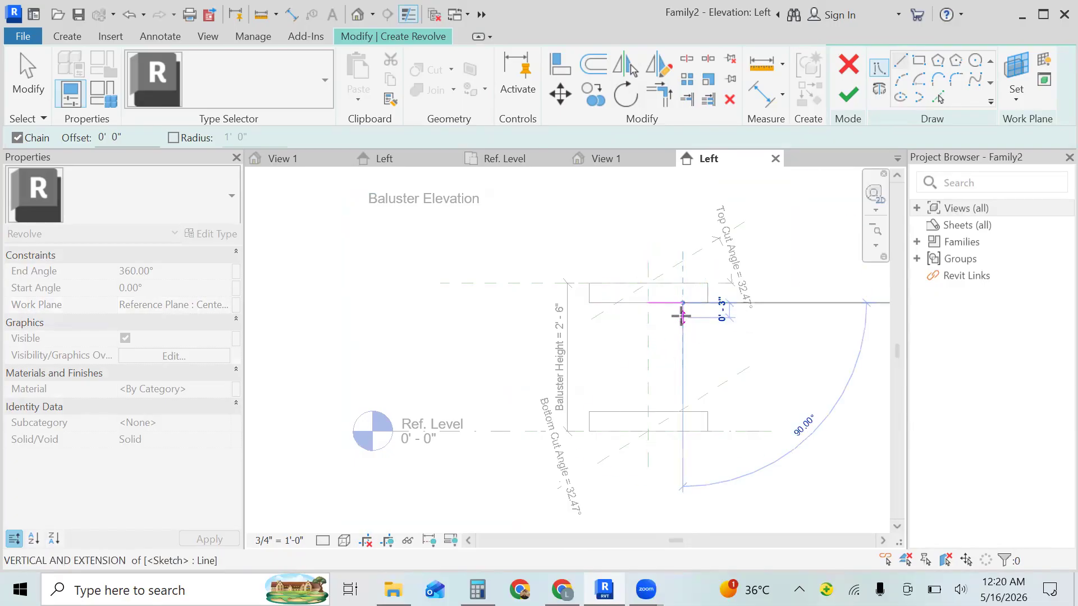
pyautogui.write('3')
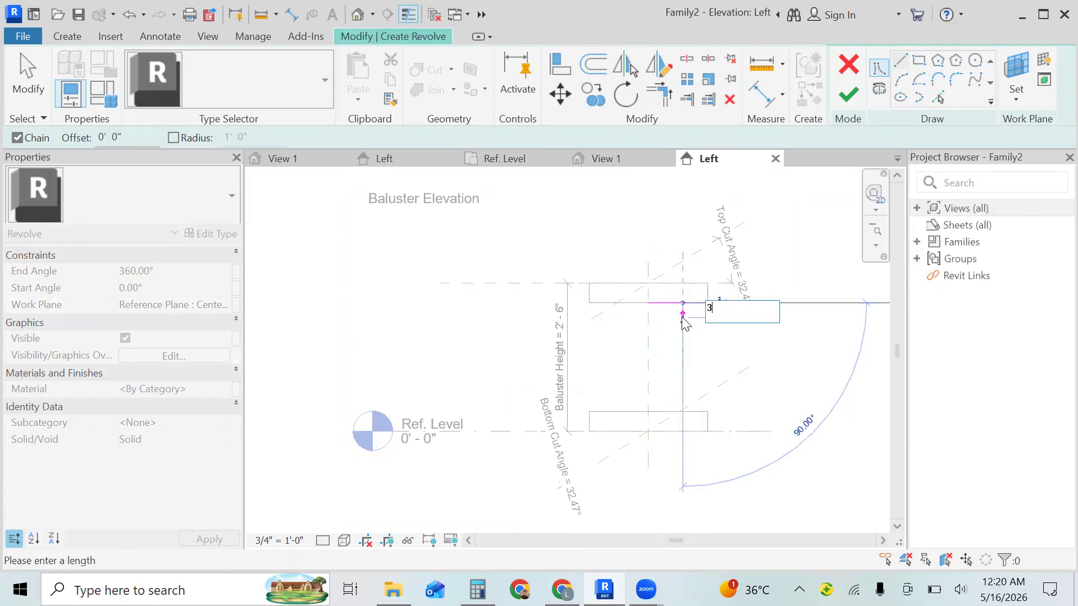
pyautogui.write('"')
pyautogui.press('Return')
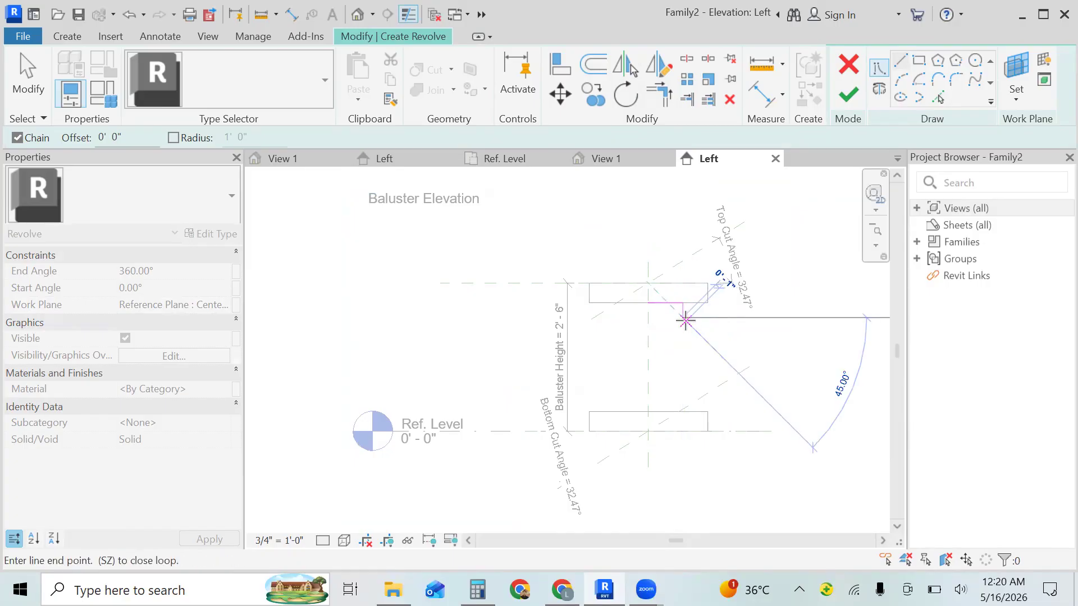
pyautogui.click(682, 317)
pyautogui.press('Escape')
pyautogui.press('Escape')
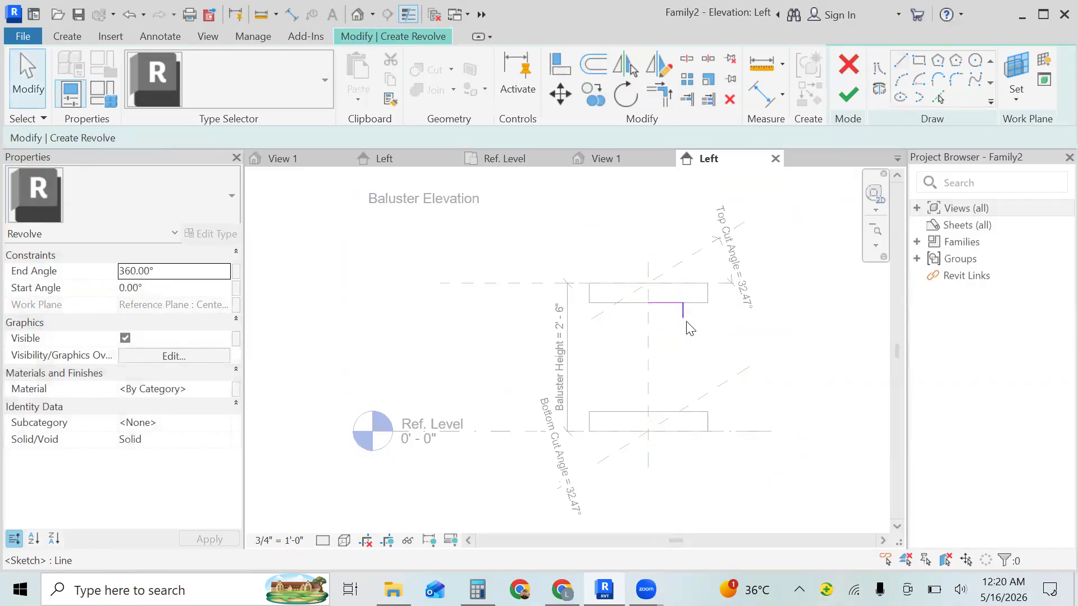
# - Set the length of the short vertical profile line under the top block to 2"
pyautogui.click(684, 318)
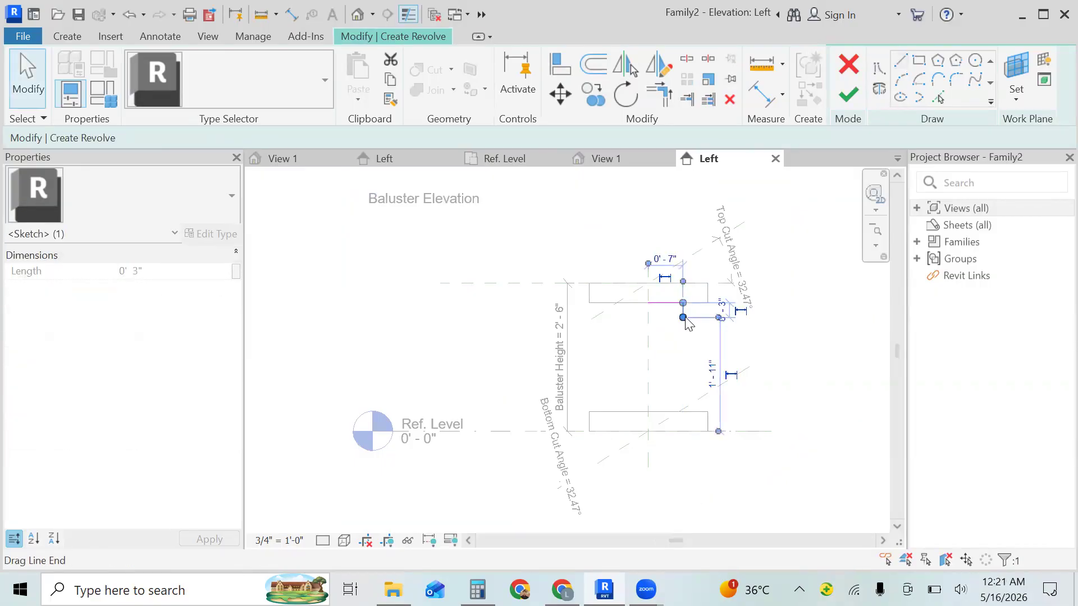
pyautogui.click(718, 304)
pyautogui.press('BackSpace')
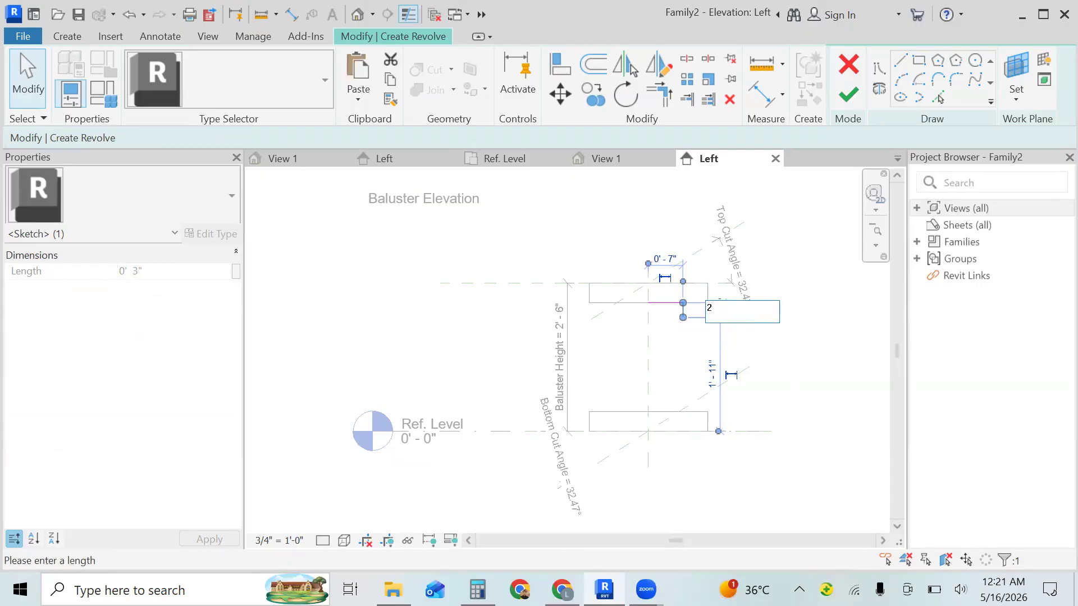
pyautogui.press('Return')
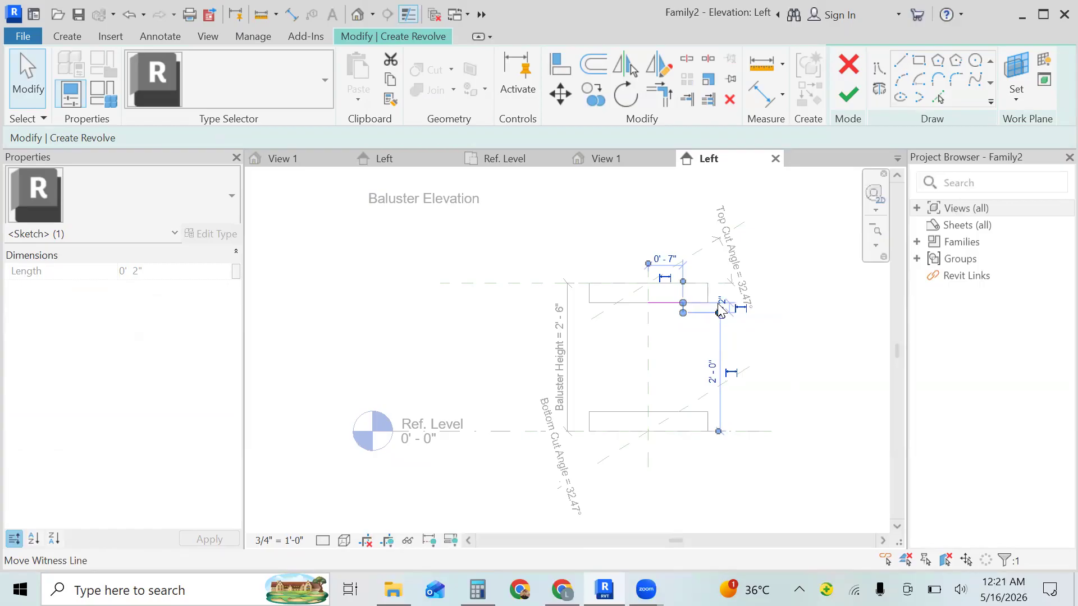
pyautogui.press('Escape')
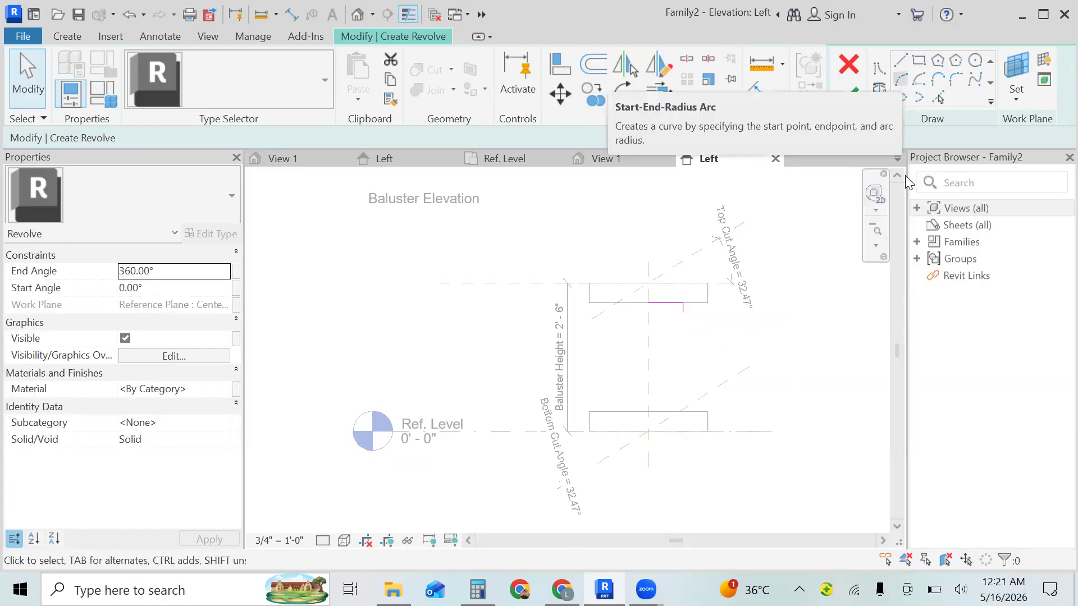
# - Draw a start-end-radius arc from the vertical line's lower end to 3" straight below, bulging outward with a radius of about 1 3/4"
pyautogui.click(900, 79)
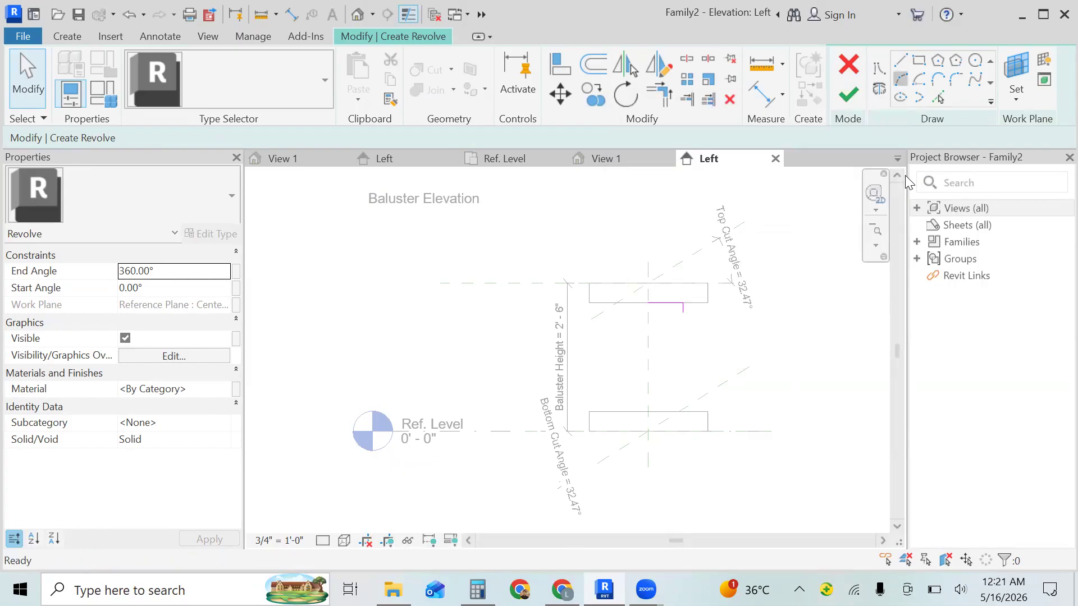
pyautogui.click(877, 248)
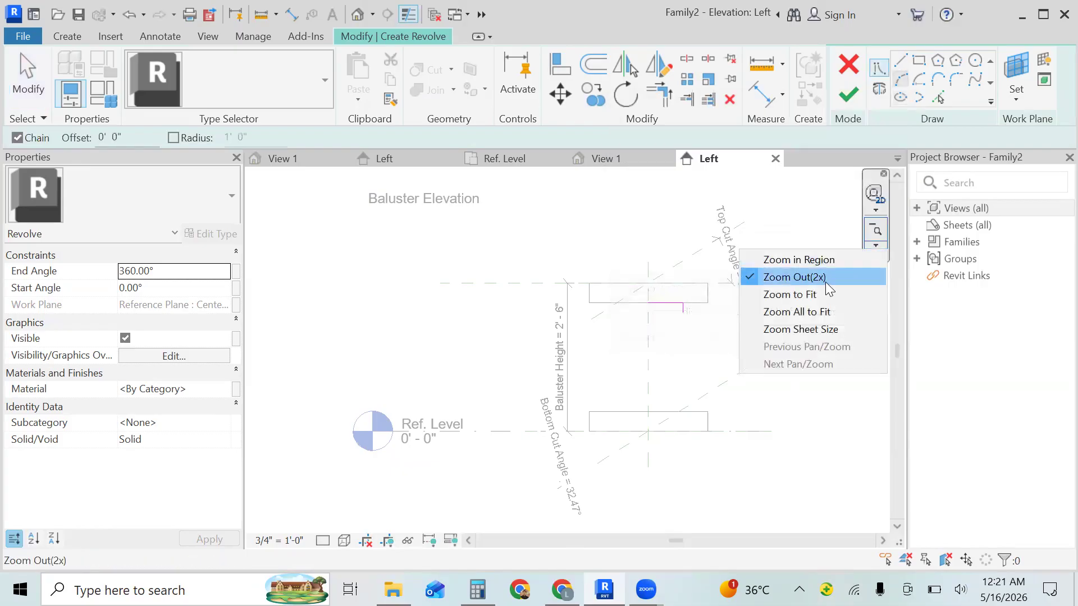
pyautogui.click(828, 260)
pyautogui.moveTo(729, 260); pyautogui.dragTo(645, 365)
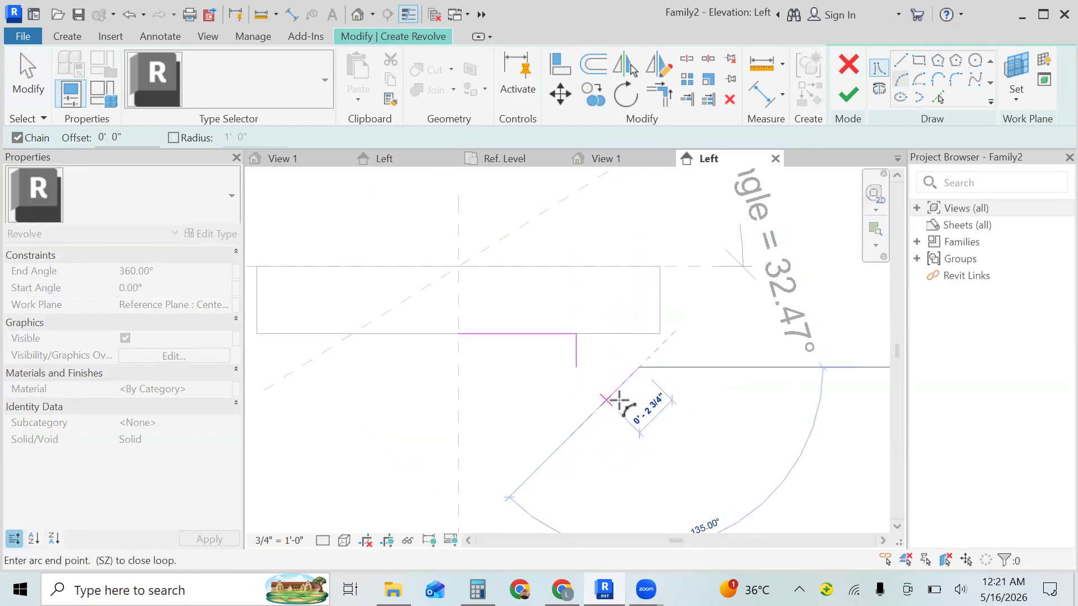
pyautogui.press('Escape')
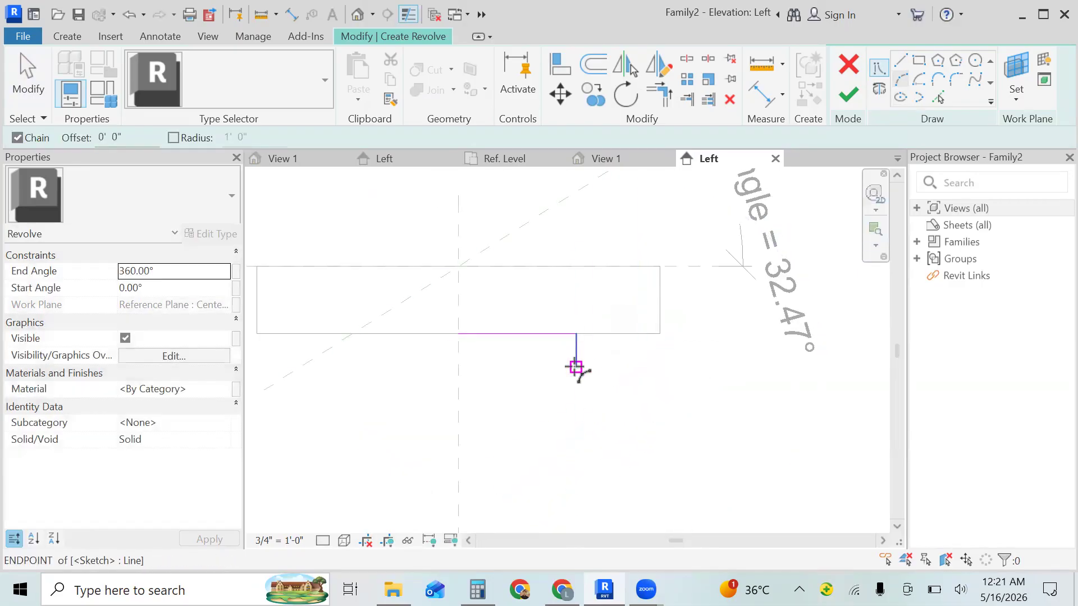
pyautogui.click(575, 367)
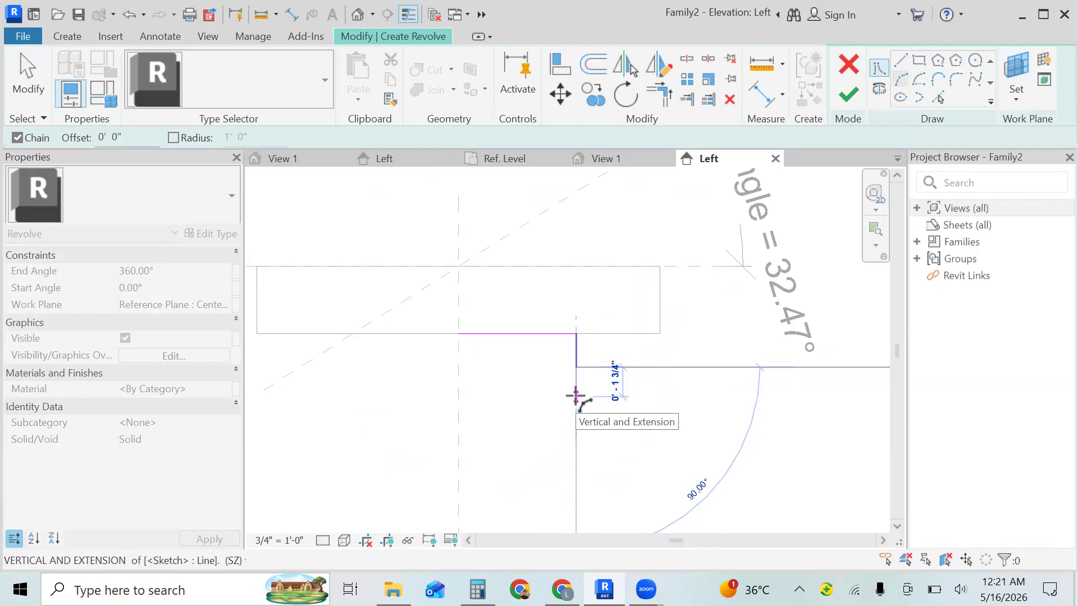
pyautogui.write('3')
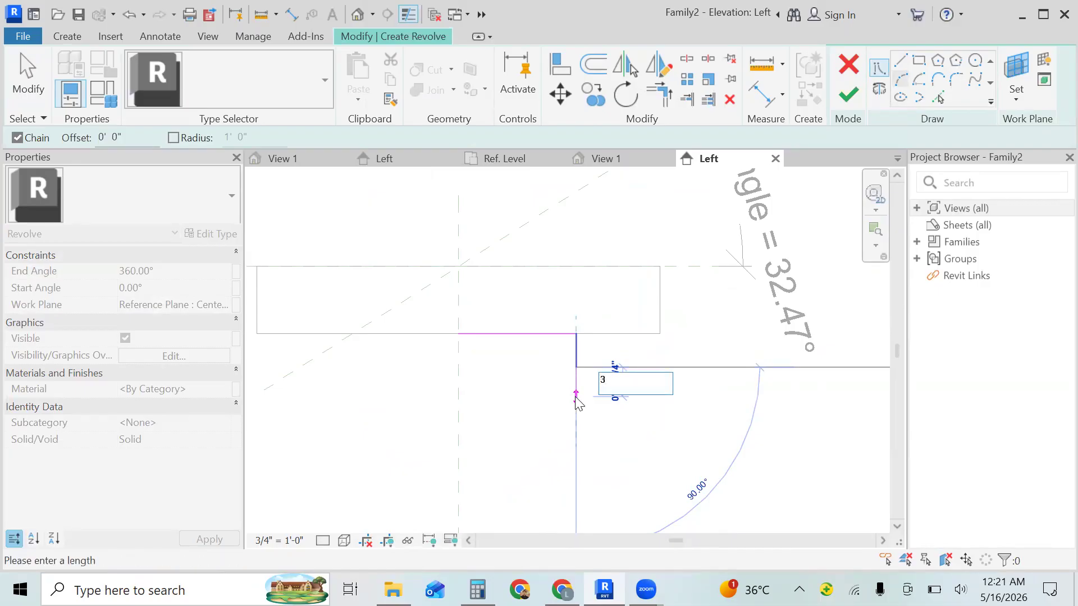
pyautogui.press('Return')
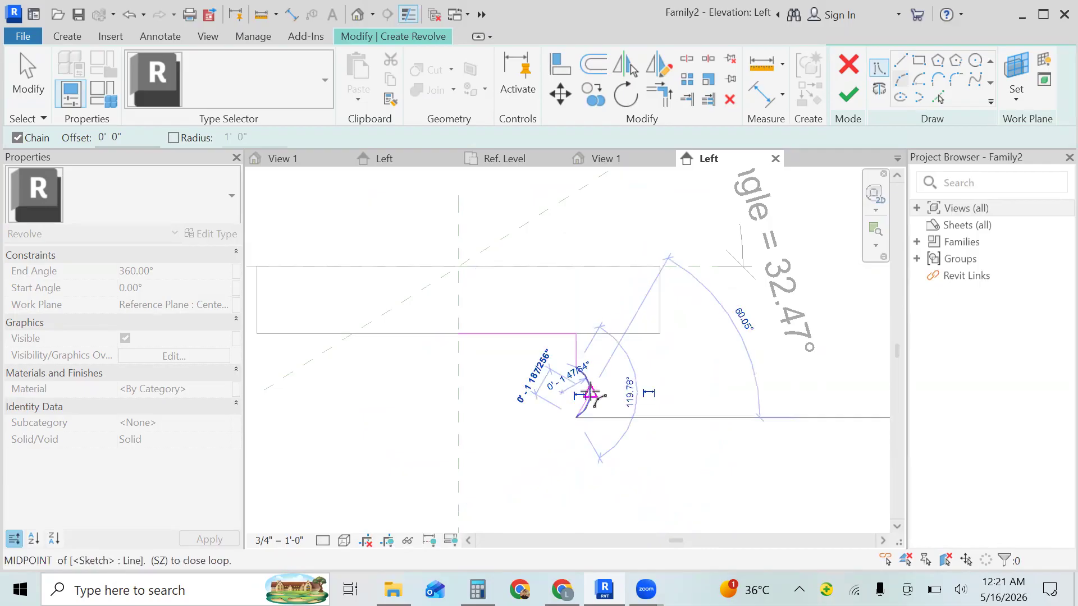
pyautogui.click(589, 391)
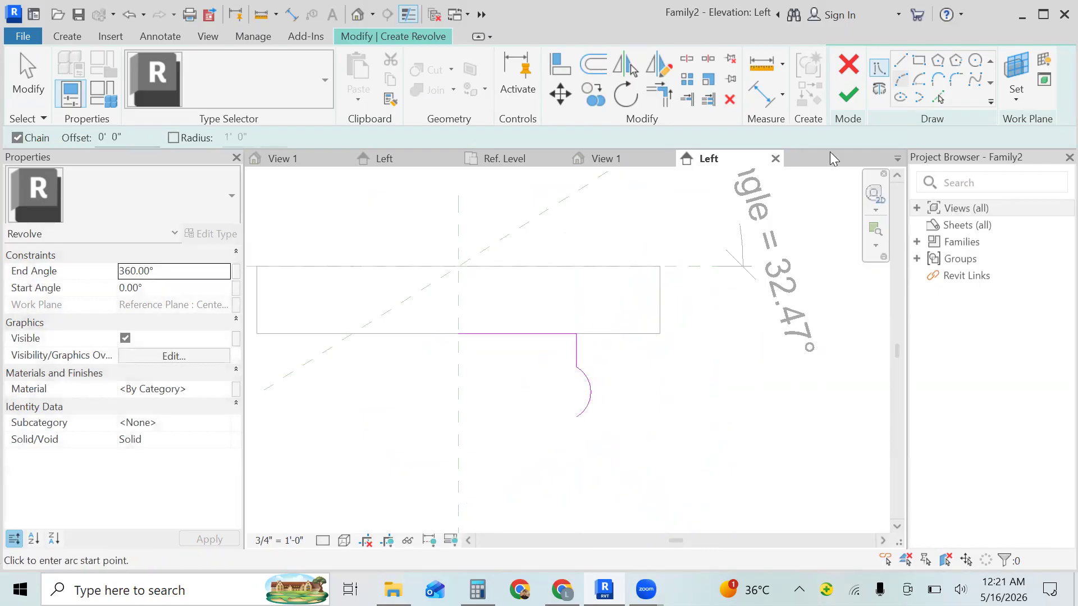
# - Sketch a 2" vertical line straight down from the lower end of the arc
pyautogui.press('l')
pyautogui.press('i')
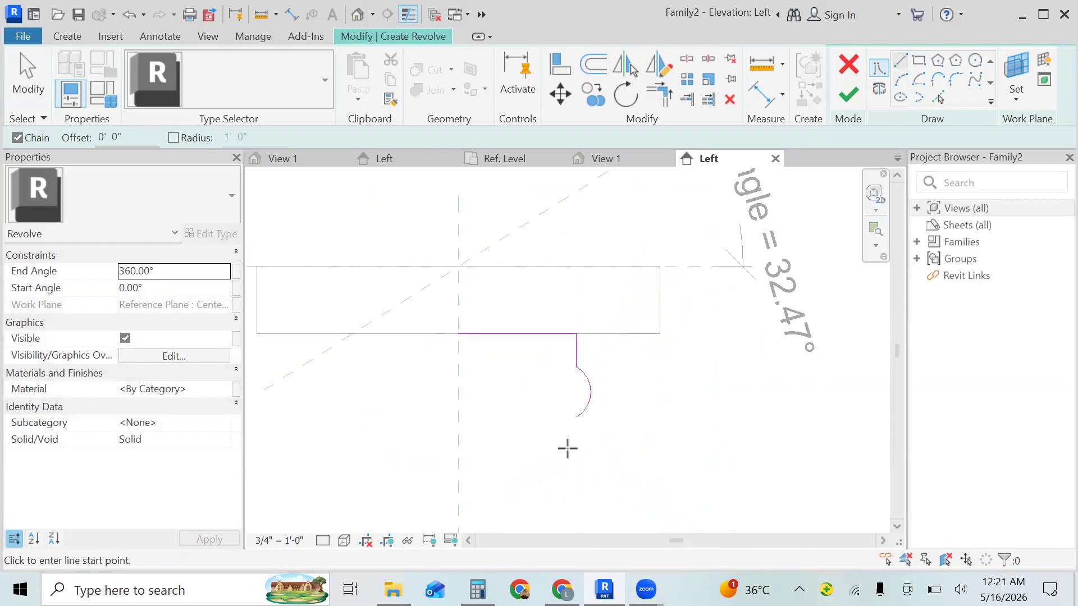
pyautogui.click(576, 417)
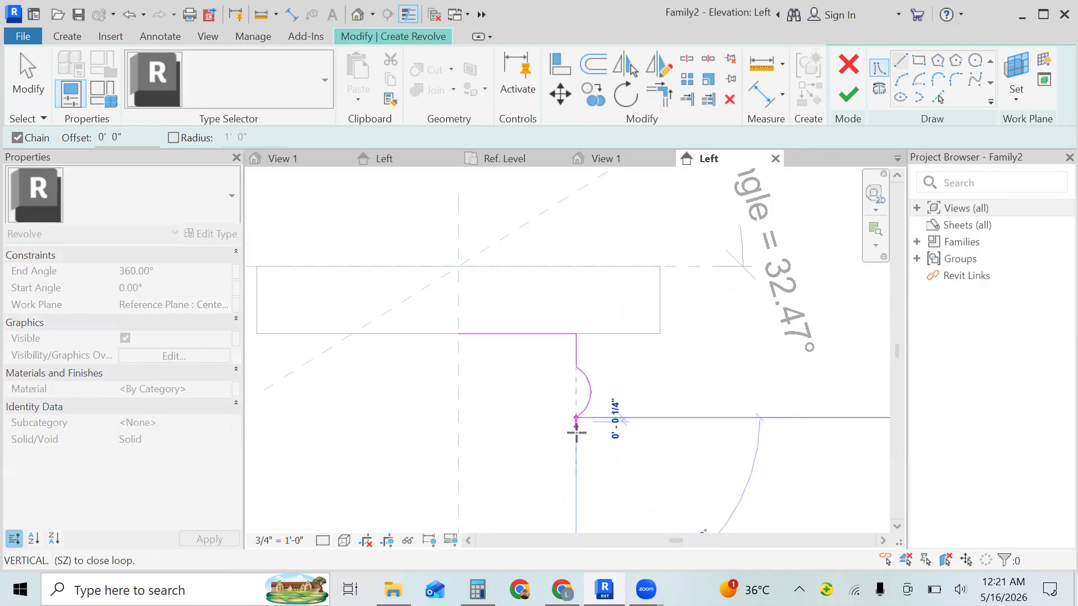
pyautogui.write('1')
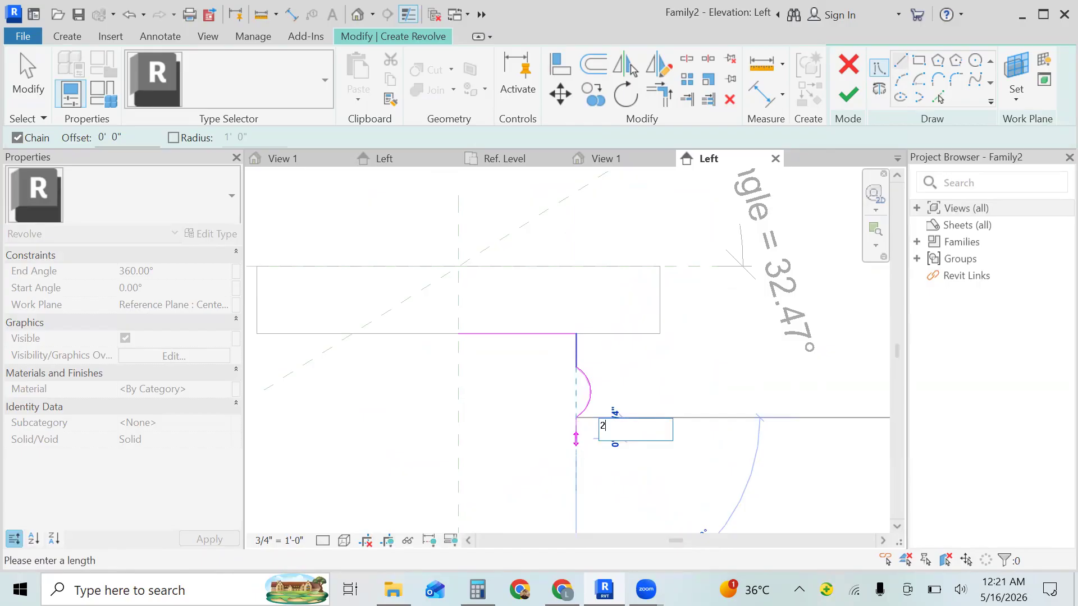
pyautogui.press('Return')
pyautogui.press('Escape')
pyautogui.press('Escape')
# - Sketch a horizontal profile line about 10 1/2" long from the center plane to the right along the bottom block's upper edge
pyautogui.click(875, 246)
pyautogui.click(848, 276)
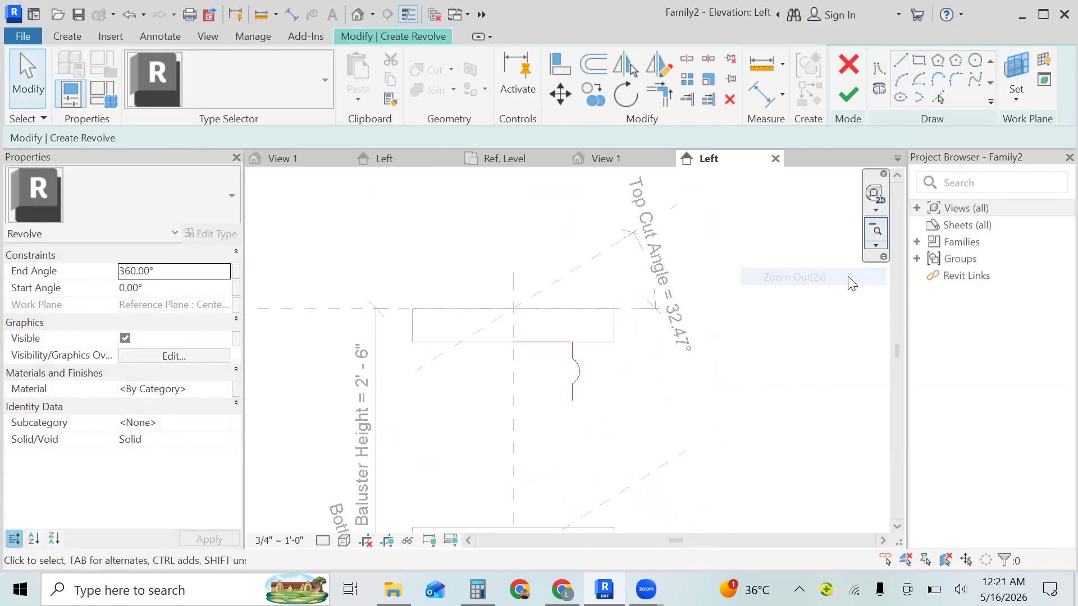
pyautogui.click(877, 232)
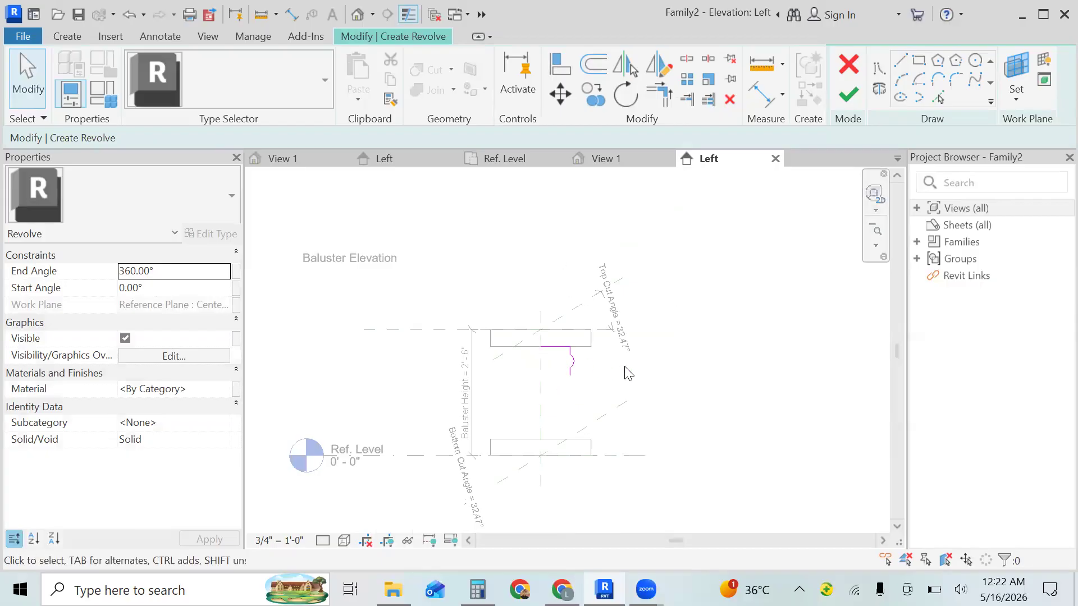
pyautogui.click(876, 245)
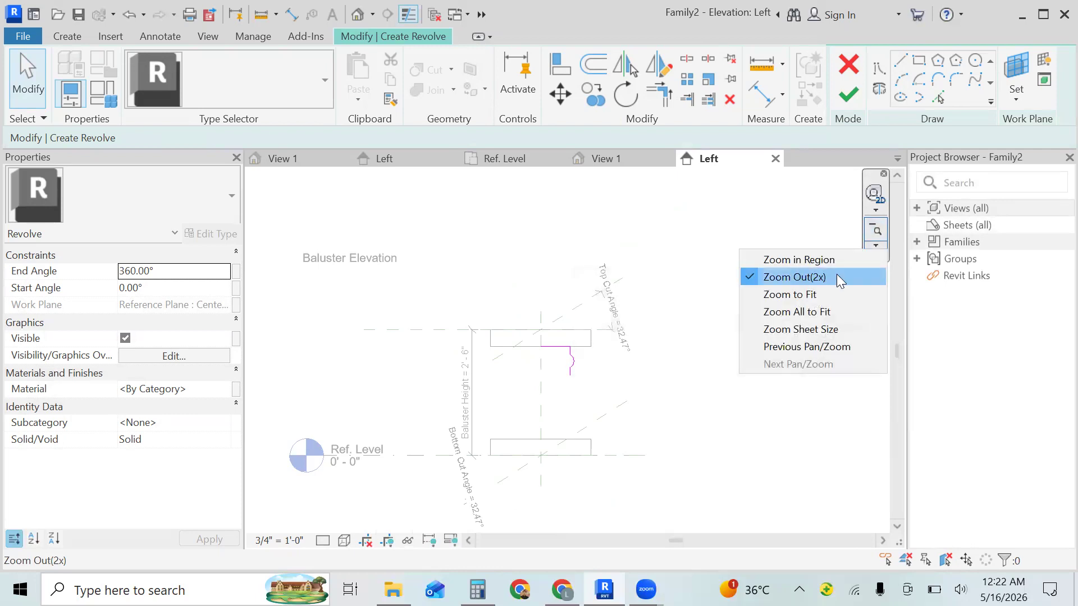
pyautogui.click(835, 259)
pyautogui.moveTo(612, 398); pyautogui.dragTo(505, 481)
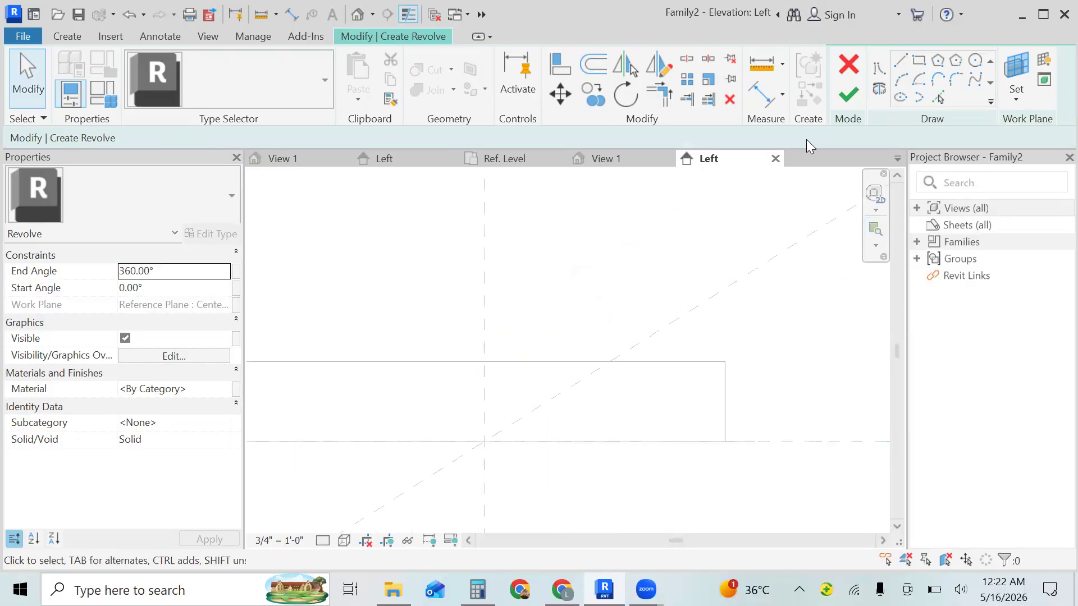
pyautogui.click(901, 58)
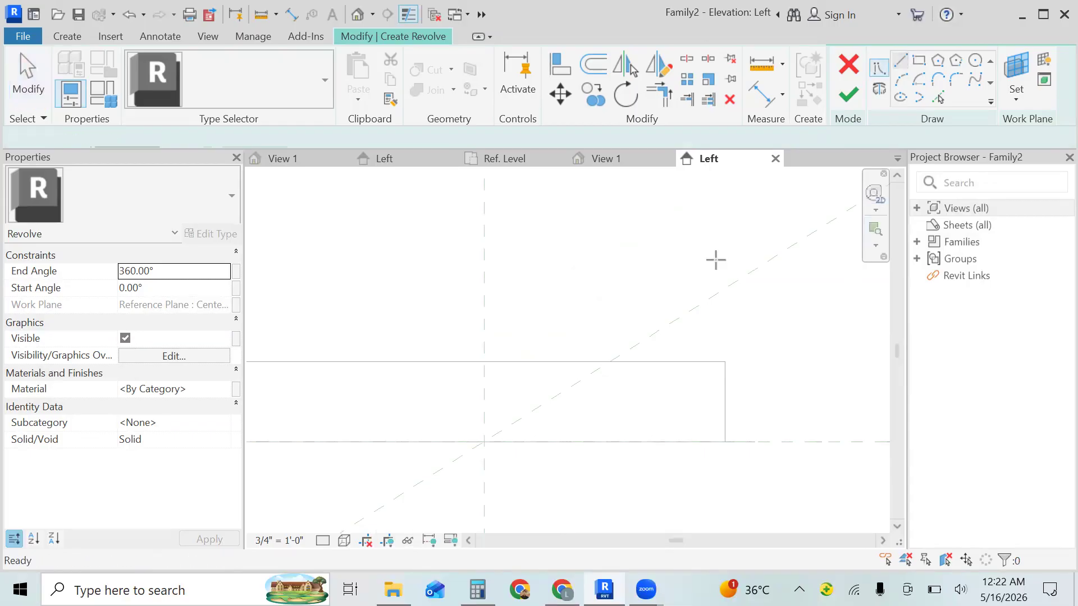
pyautogui.click(484, 362)
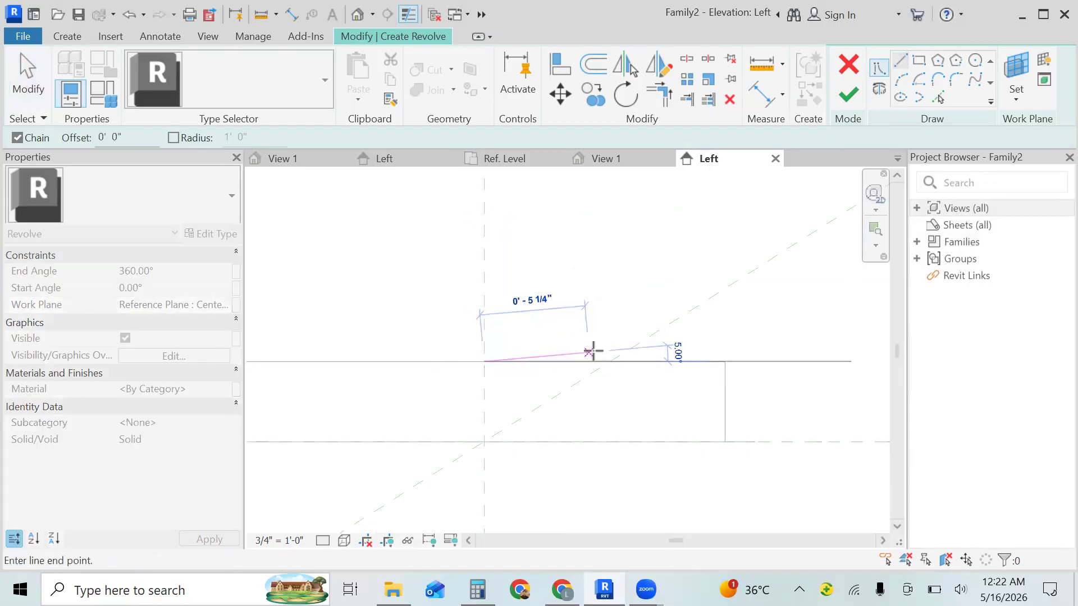
pyautogui.click(689, 361)
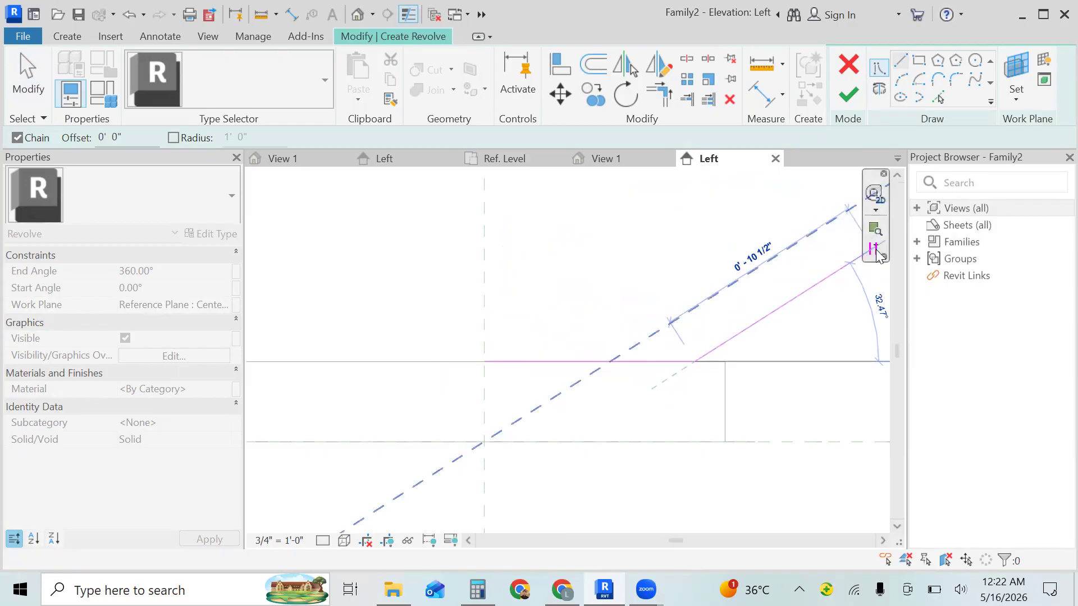
# - Sketch a slanted line about 3 5/8" long from the horizontal line's outer end up and inward, aligned below the upper profile's vertical line
pyautogui.click(877, 251)
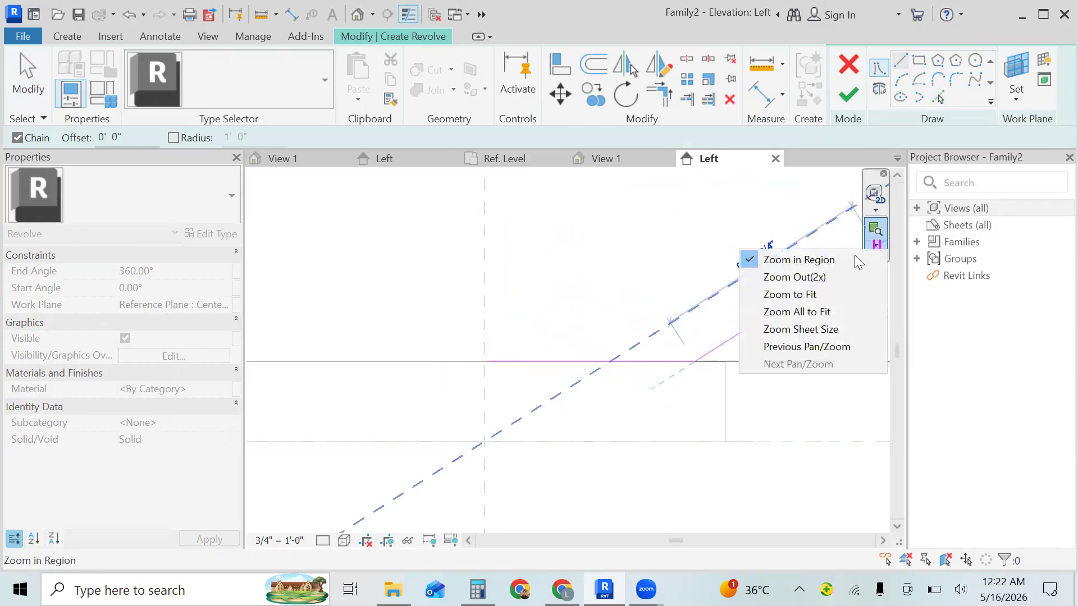
pyautogui.click(829, 274)
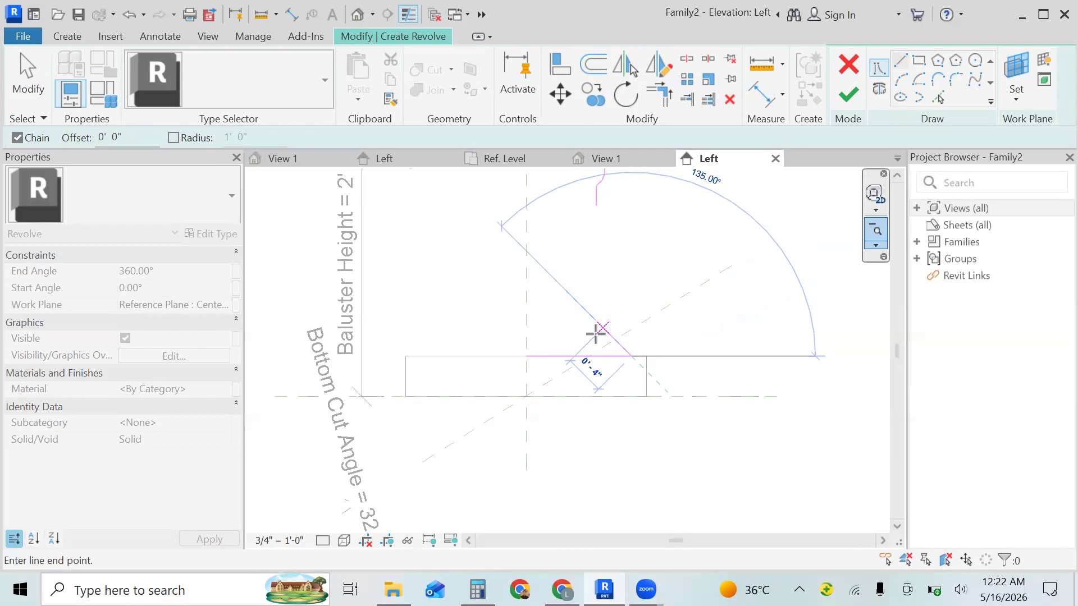
pyautogui.press('Escape')
pyautogui.press('Escape')
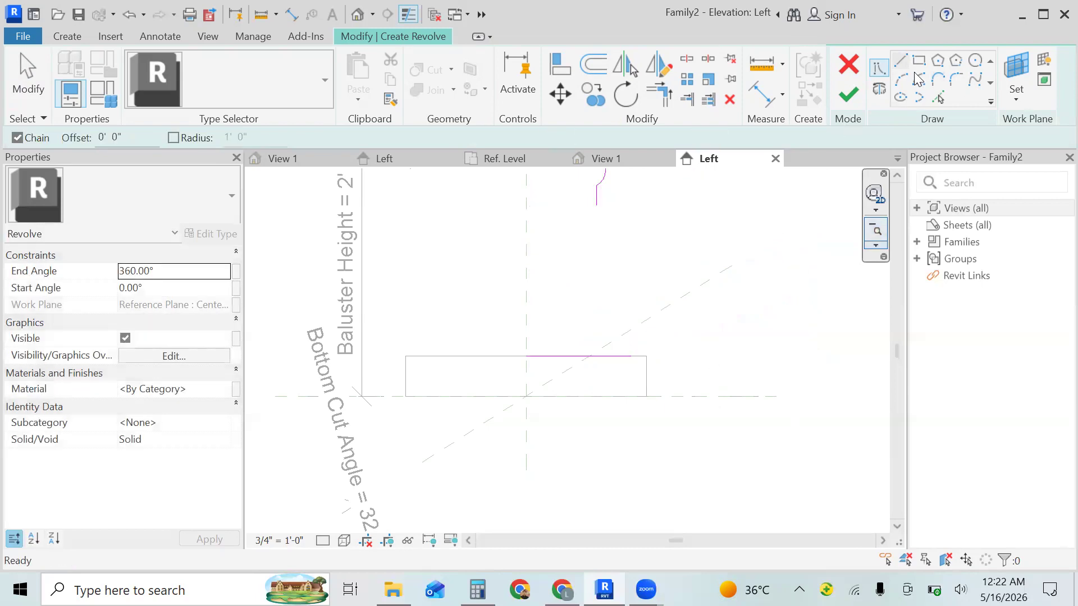
pyautogui.click(631, 356)
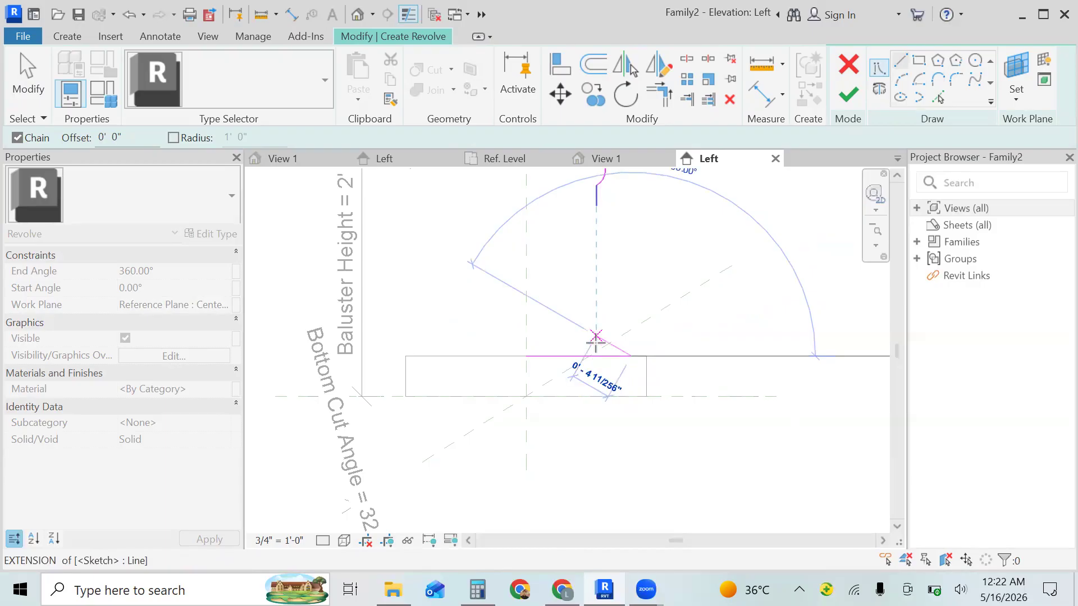
pyautogui.click(596, 347)
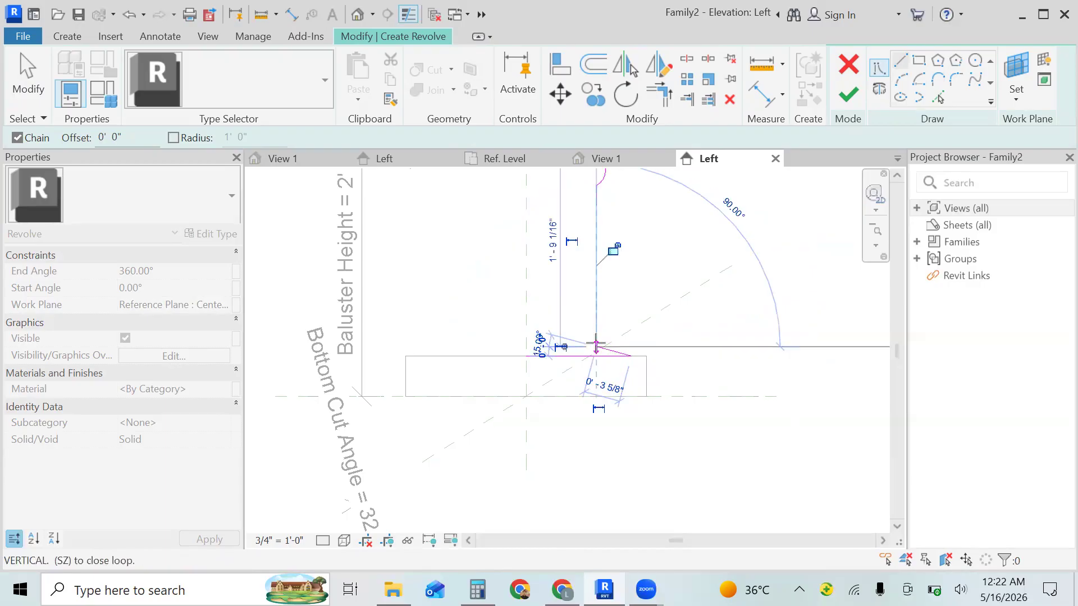
pyautogui.press('Escape')
pyautogui.press('Escape')
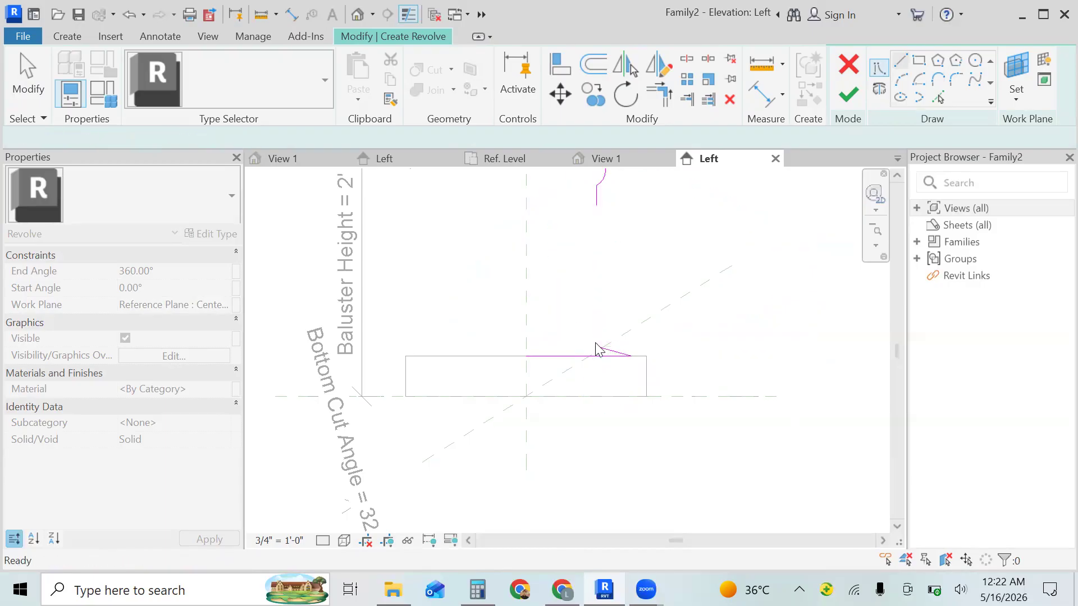
# - Round the outer corner between the bottom horizontal line and the slanted line with a small fillet arc
pyautogui.click(876, 245)
pyautogui.click(850, 258)
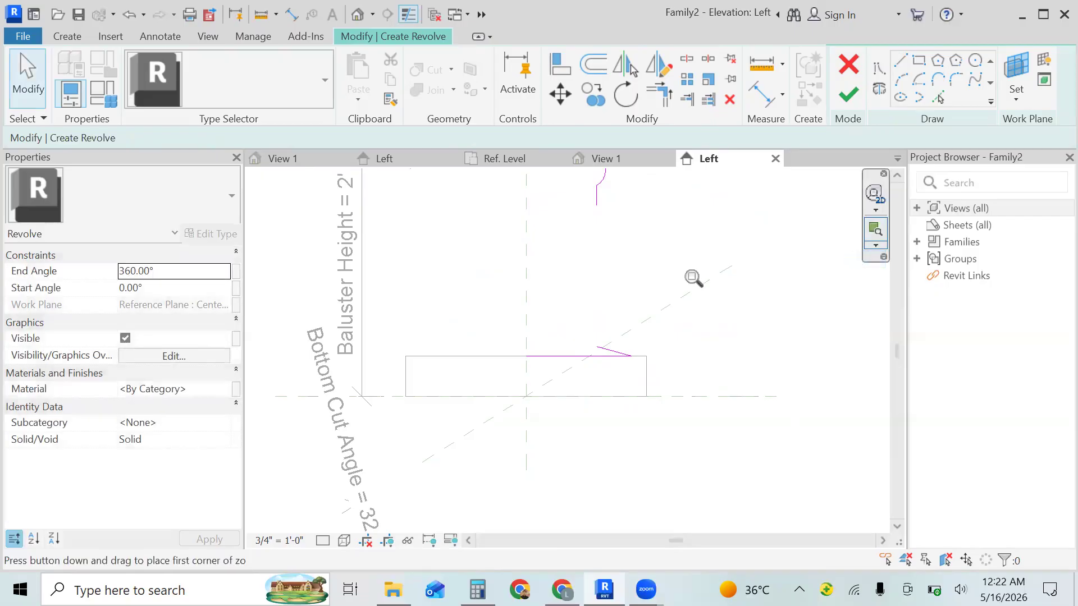
pyautogui.moveTo(667, 303); pyautogui.dragTo(557, 387)
pyautogui.click(558, 392)
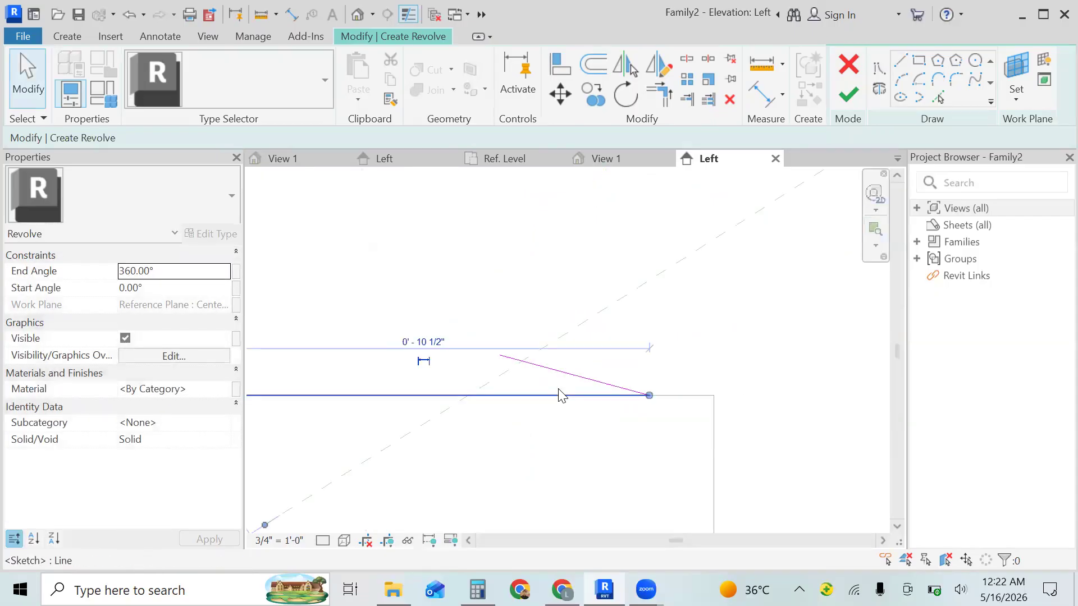
pyautogui.press('Escape')
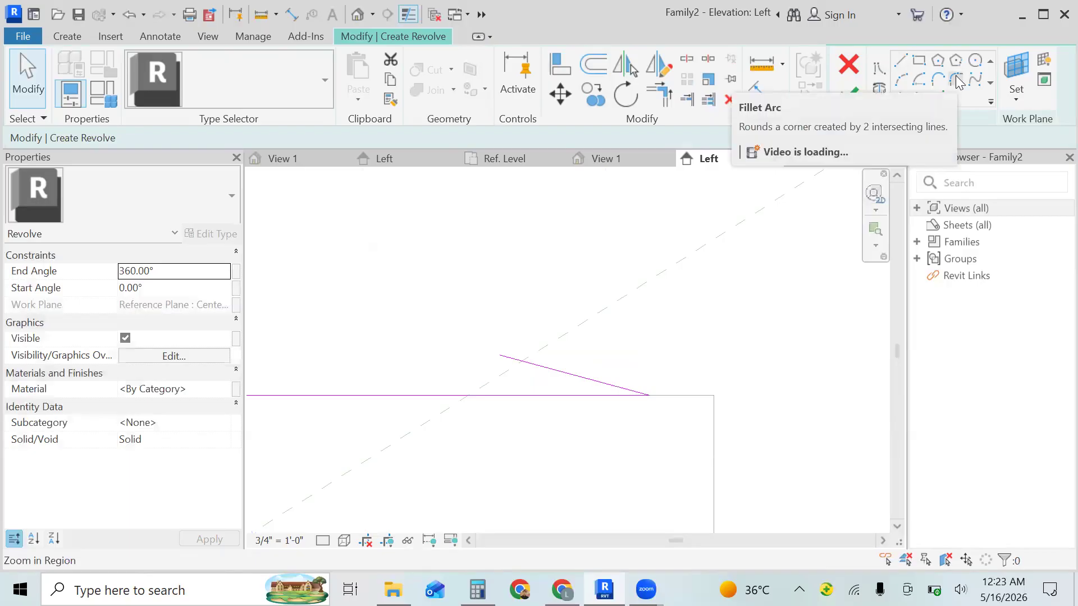
pyautogui.click(958, 82)
pyautogui.click(617, 396)
pyautogui.click(618, 387)
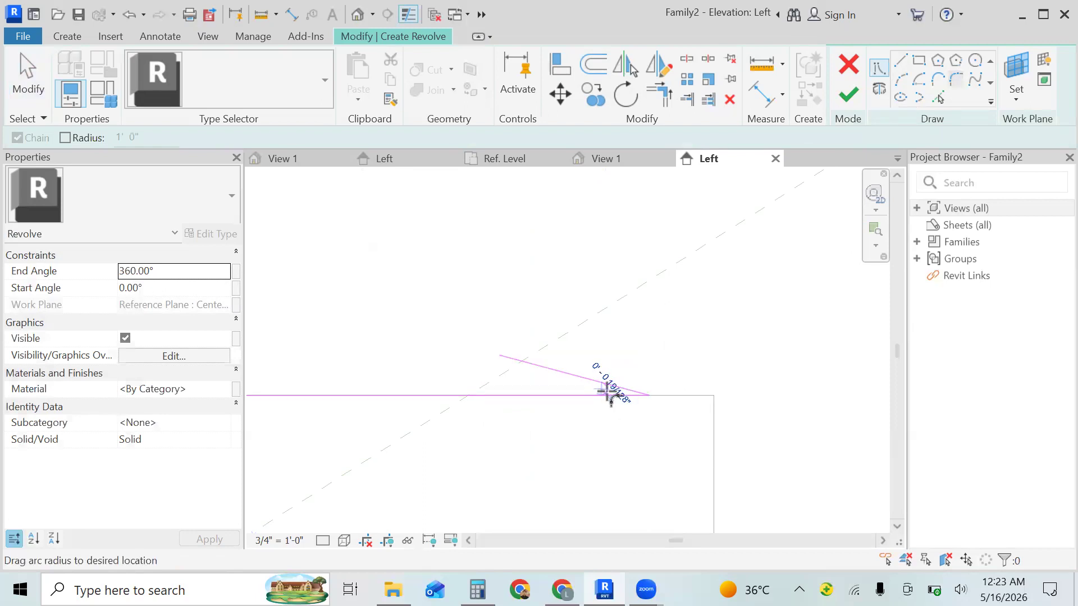
pyautogui.click(608, 393)
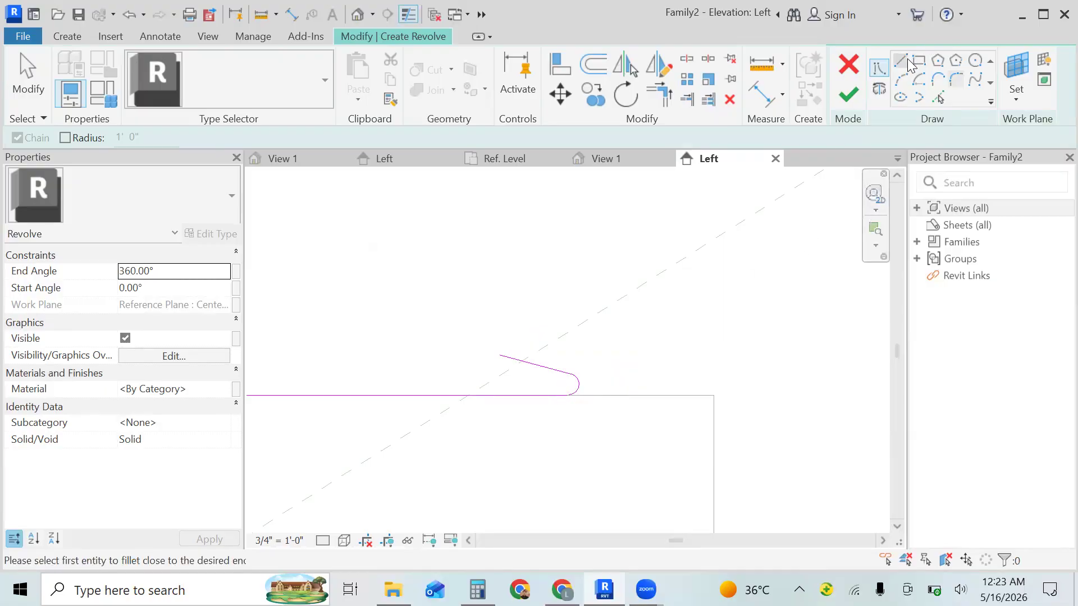
pyautogui.press('Escape')
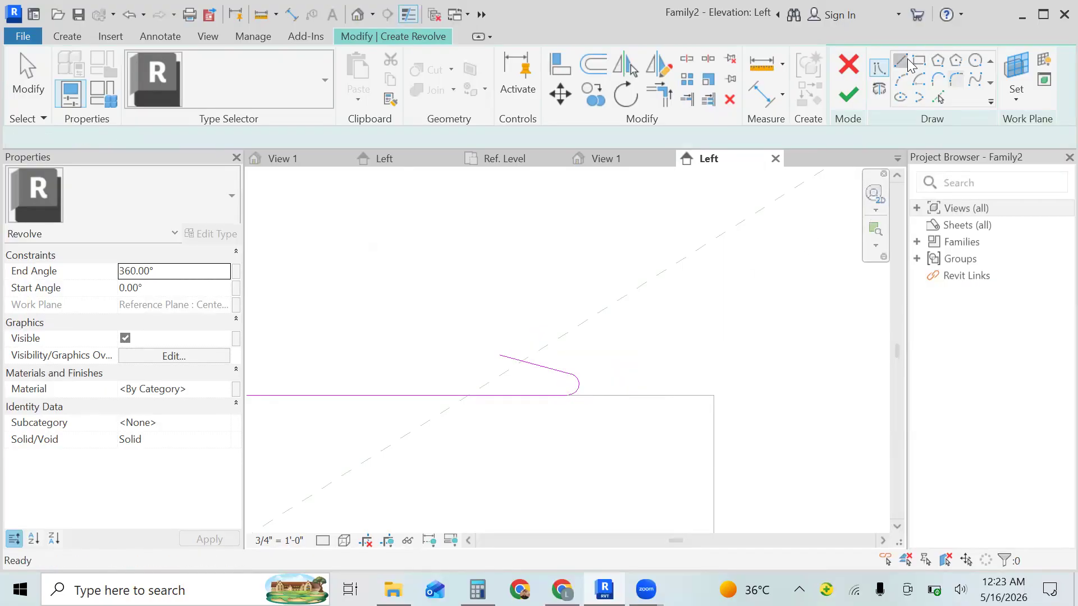
# - Sketch a 2" vertical line straight up from the slanted line's upper end
pyautogui.click(499, 355)
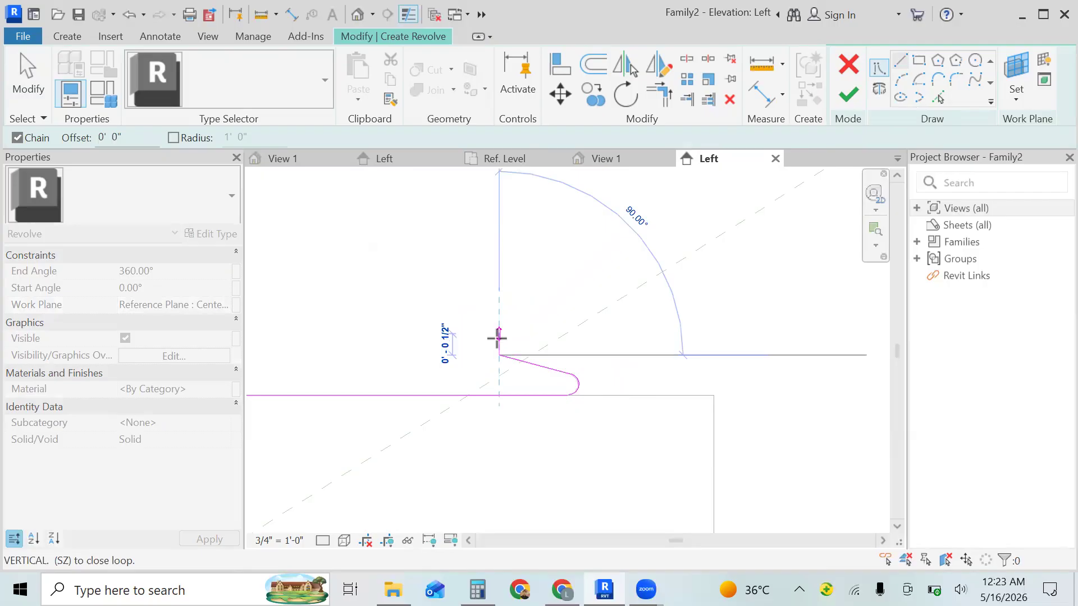
pyautogui.write('2')
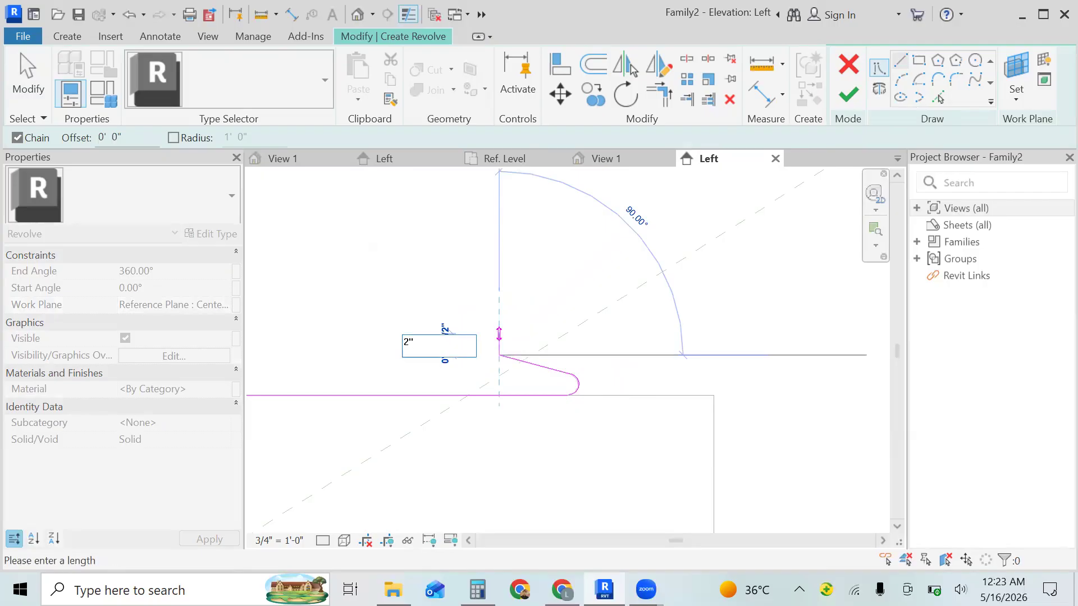
pyautogui.write('"')
pyautogui.press('Return')
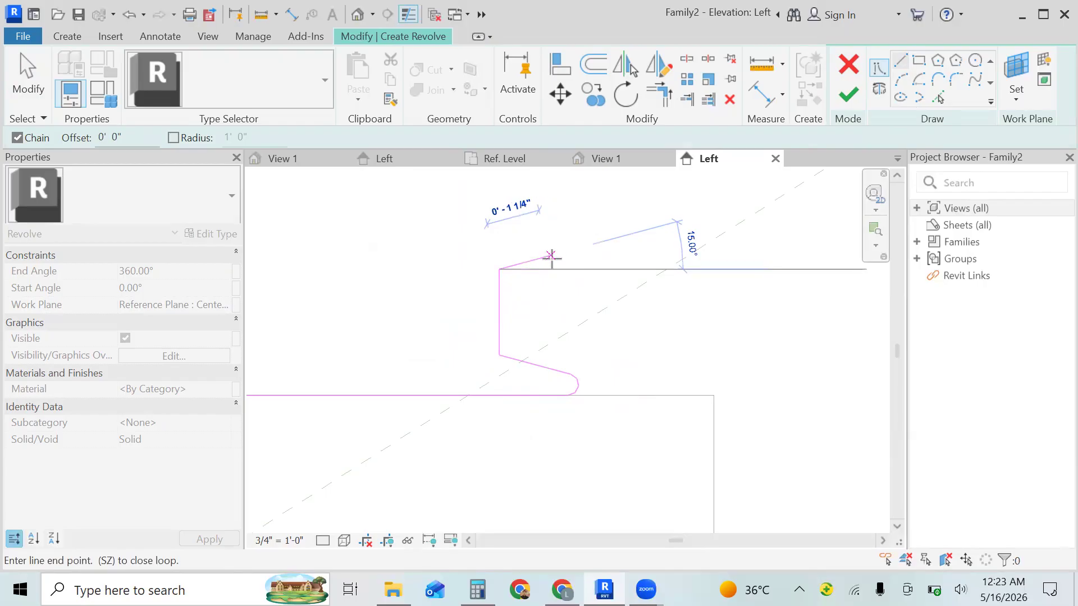
pyautogui.press('Escape')
pyautogui.press('Escape')
# - Delete the vertical line above the slanted line
pyautogui.click(499, 332)
pyautogui.press('Escape')
pyautogui.click(499, 331)
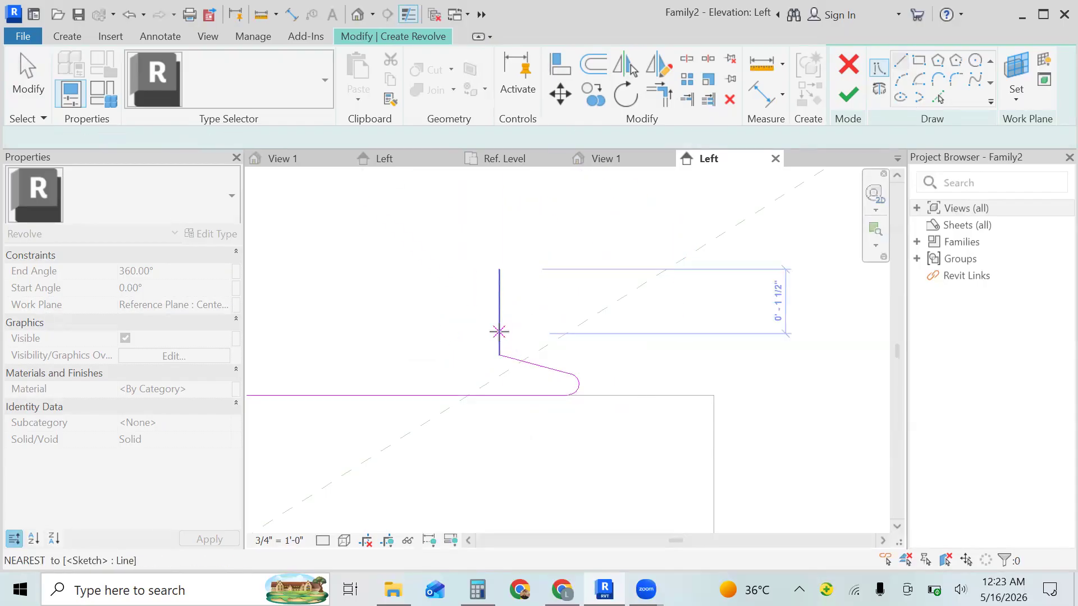
pyautogui.press('Escape')
pyautogui.press('Escape')
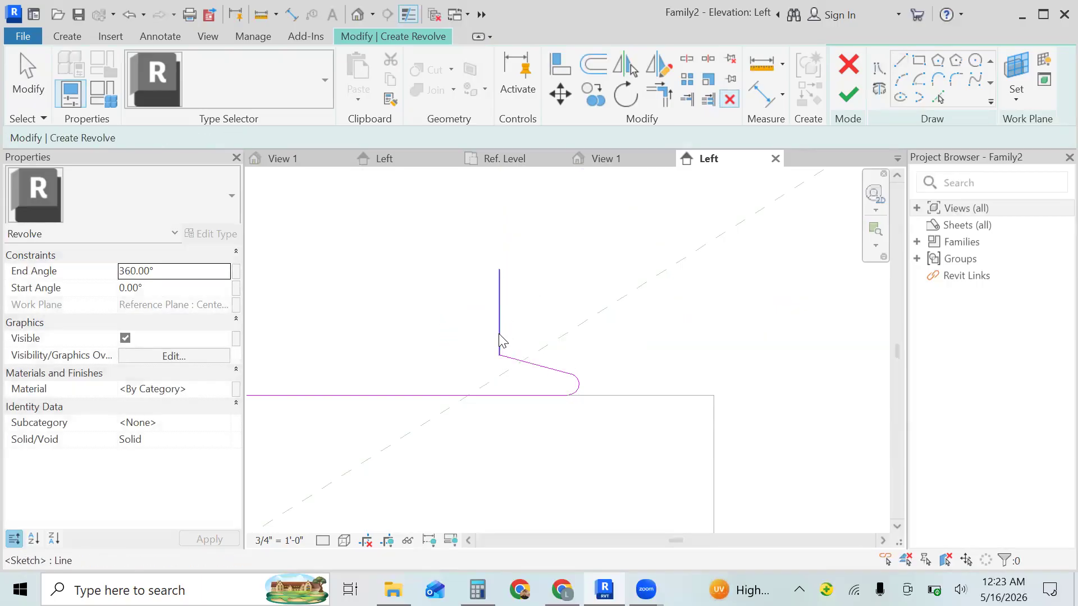
pyautogui.click(499, 333)
pyautogui.press('Delete')
# - Redraw the 2" vertical line upward from the slanted line's free end
pyautogui.press('l')
pyautogui.press('i')
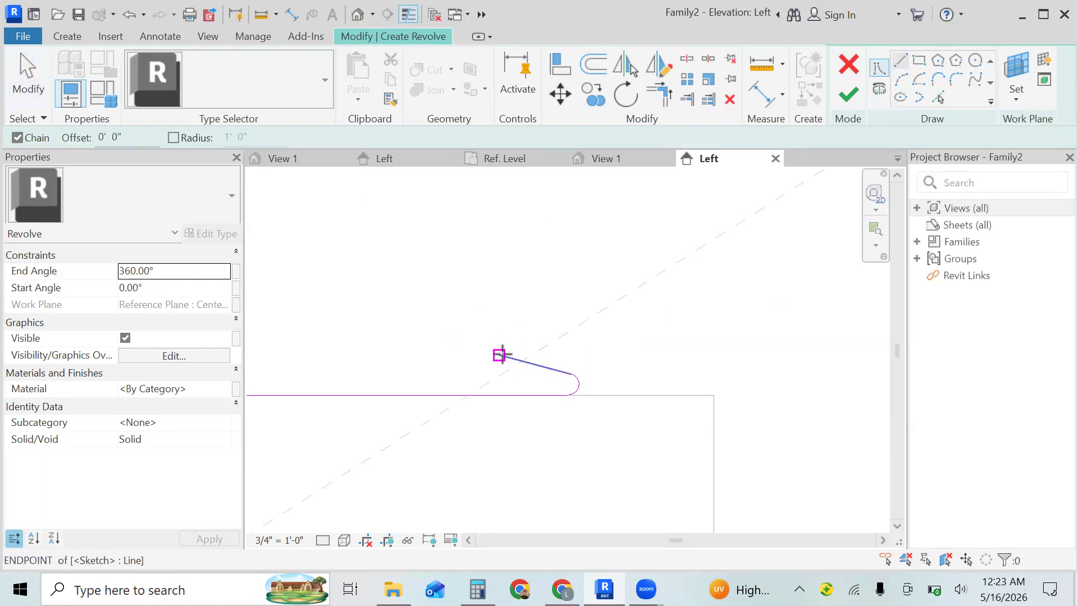
pyautogui.click(499, 353)
pyautogui.write('2"')
pyautogui.press('Return')
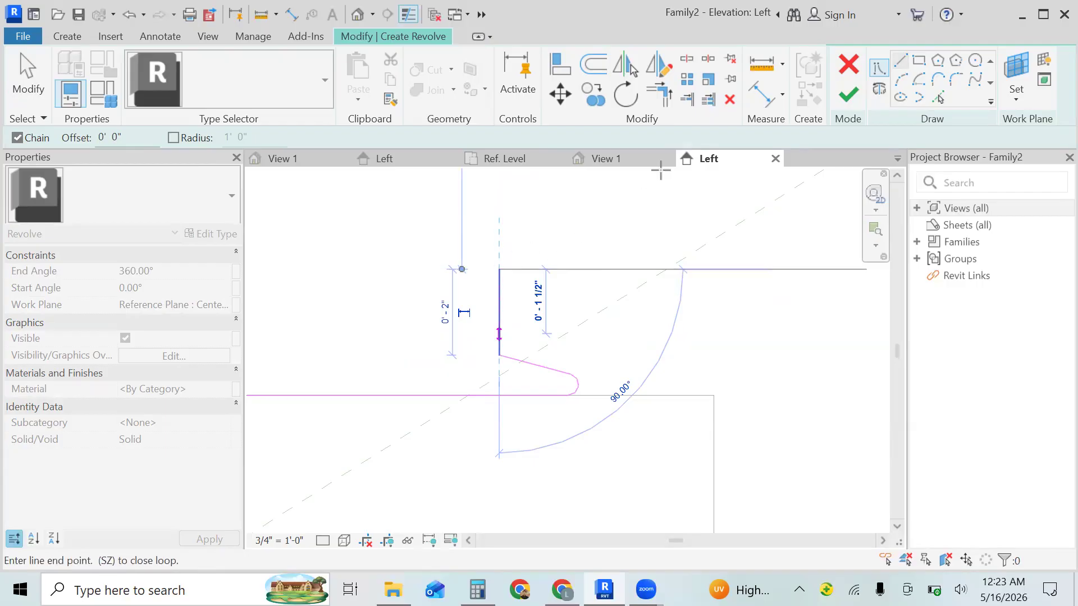
# - Draw a start-end-radius arc from the vertical line's upper end to 2" straight above, bulging outward with a radius of about 1"
pyautogui.click(901, 80)
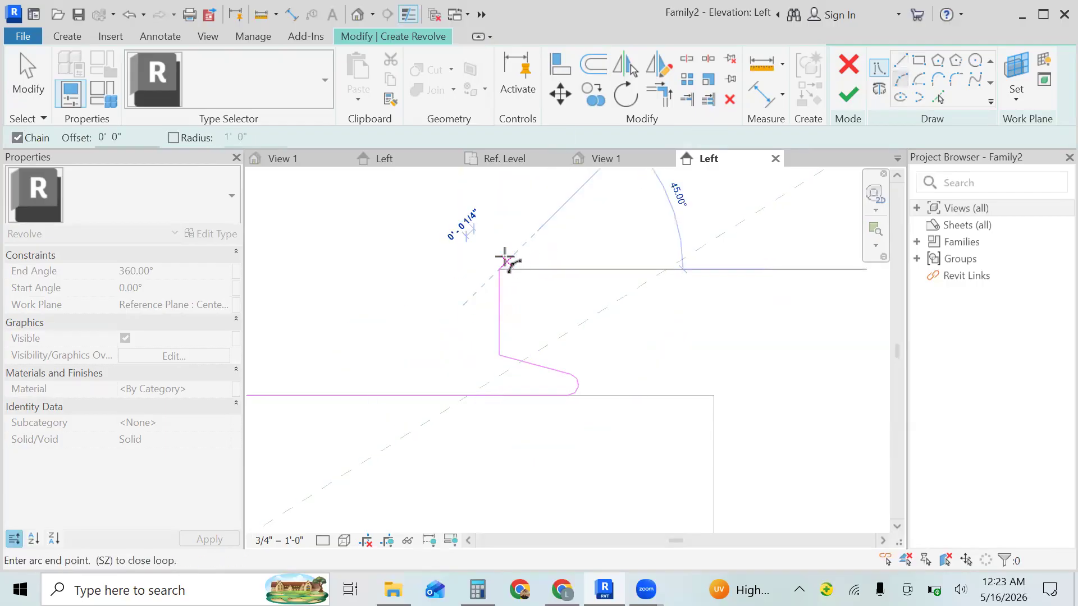
pyautogui.write('2')
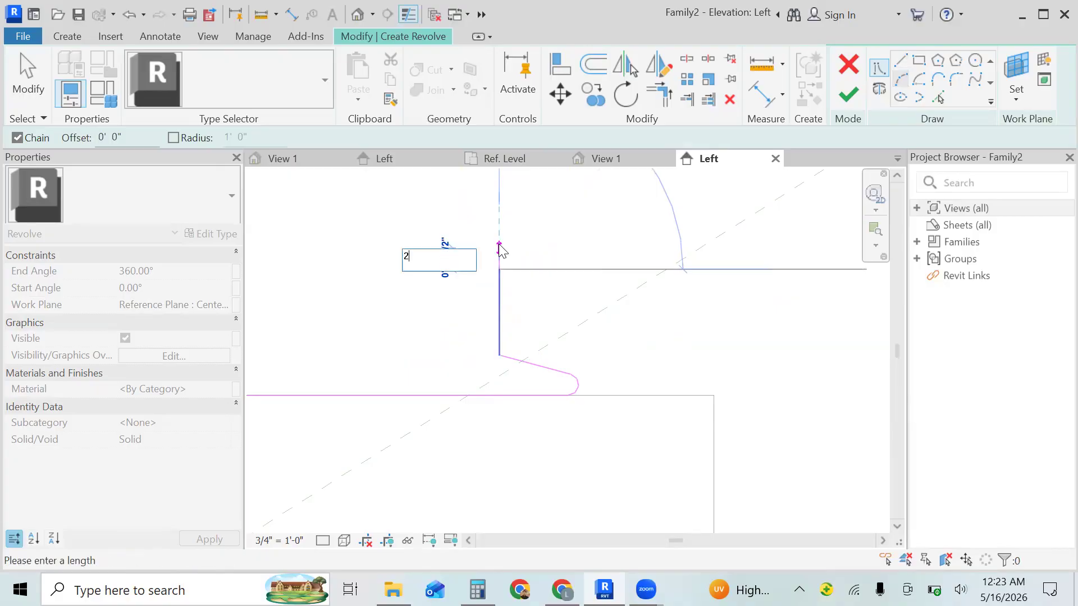
pyautogui.write('"')
pyautogui.press('Return')
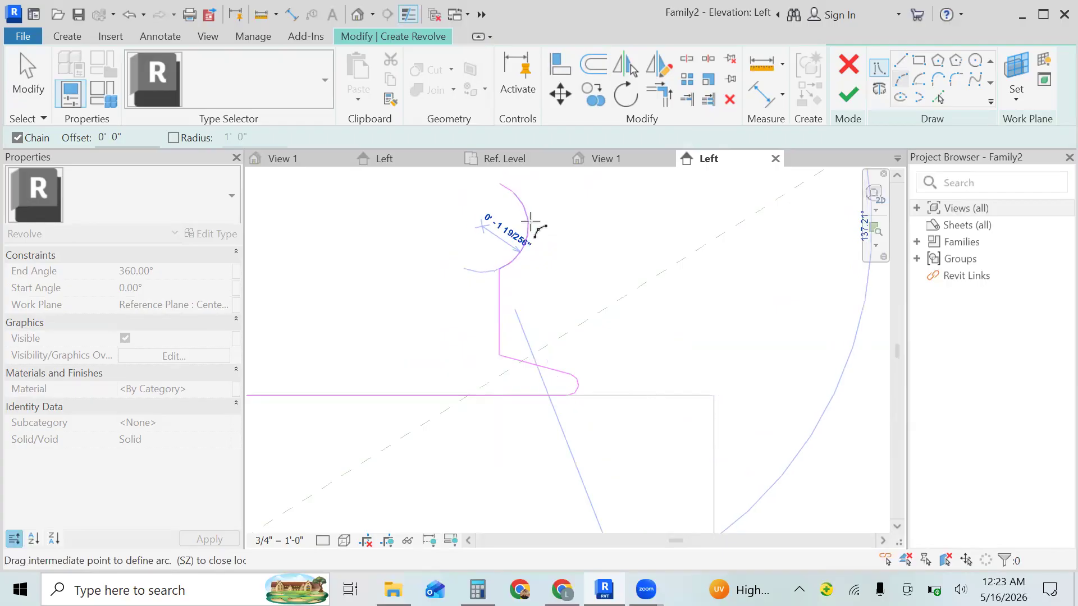
pyautogui.click(530, 220)
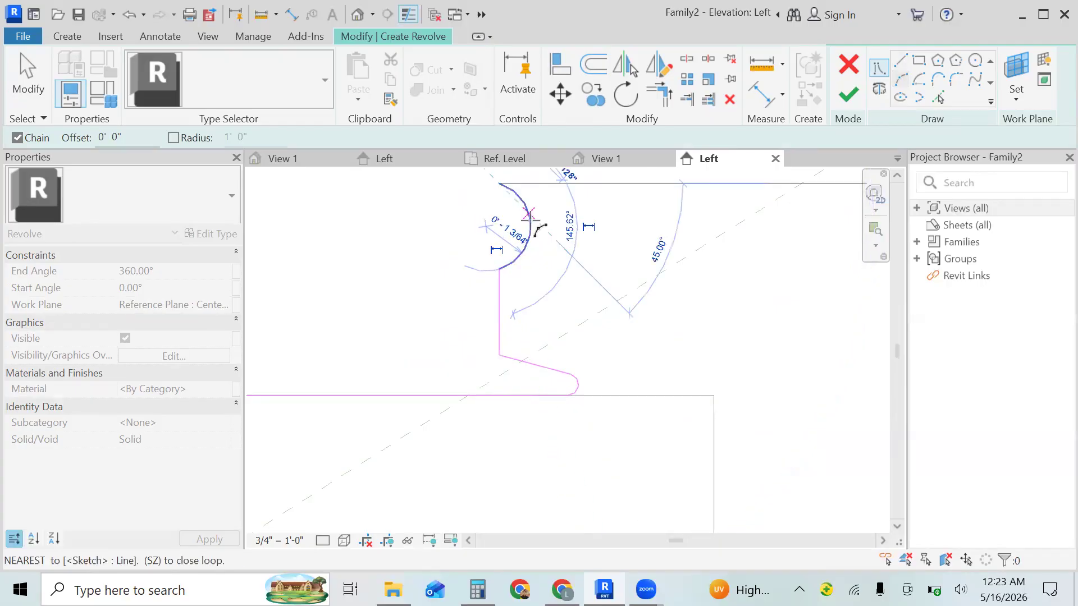
pyautogui.press('Escape')
pyautogui.press('Escape')
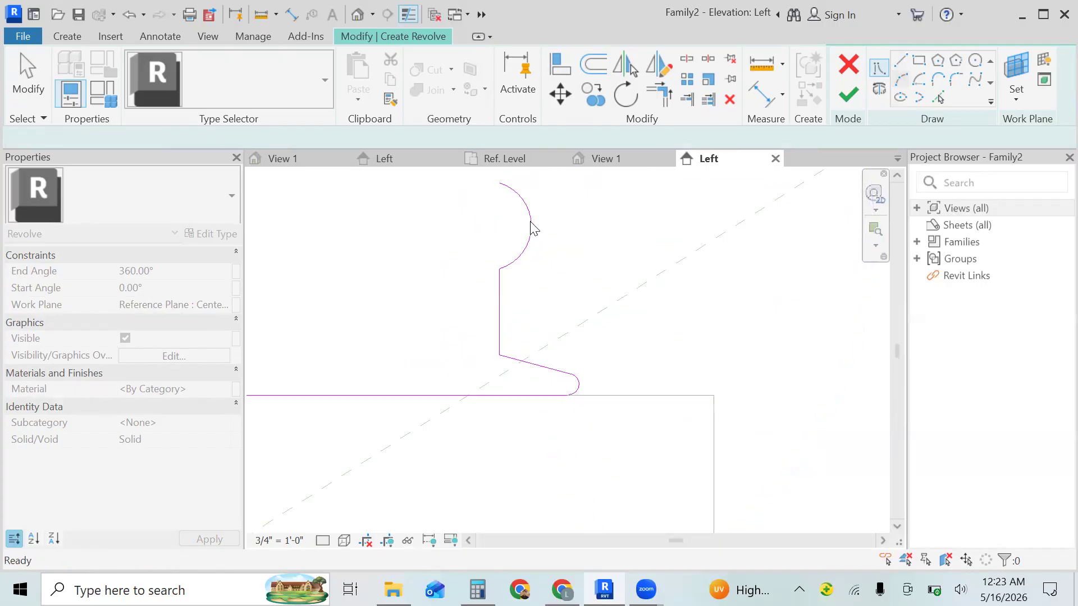
# - Copy the 2" vertical line beneath the upper arc down onto the upper end of the lower arc
pyautogui.click(875, 245)
pyautogui.click(815, 277)
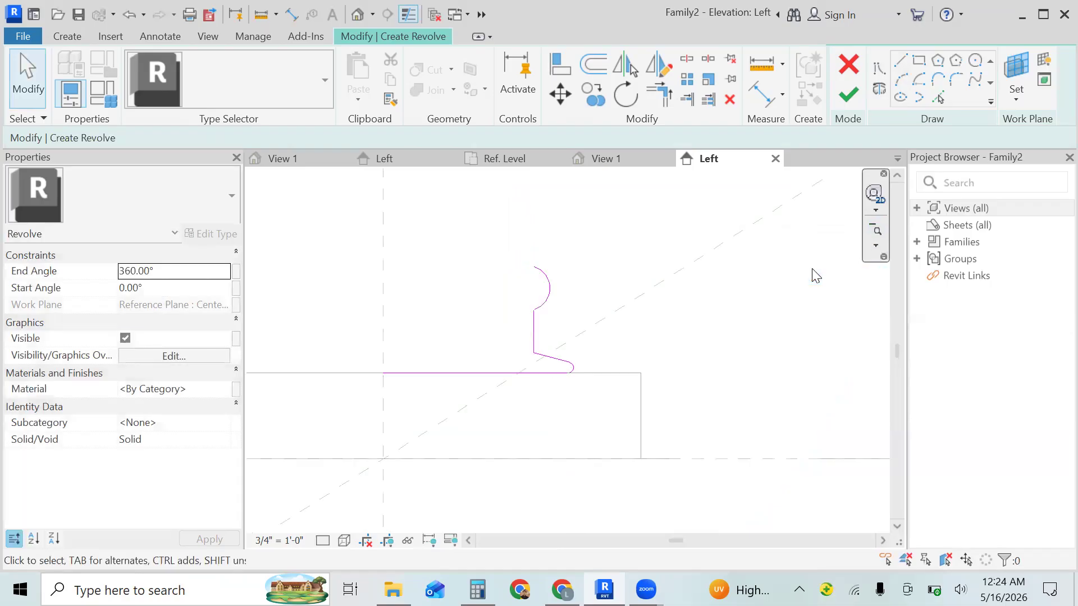
pyautogui.click(877, 236)
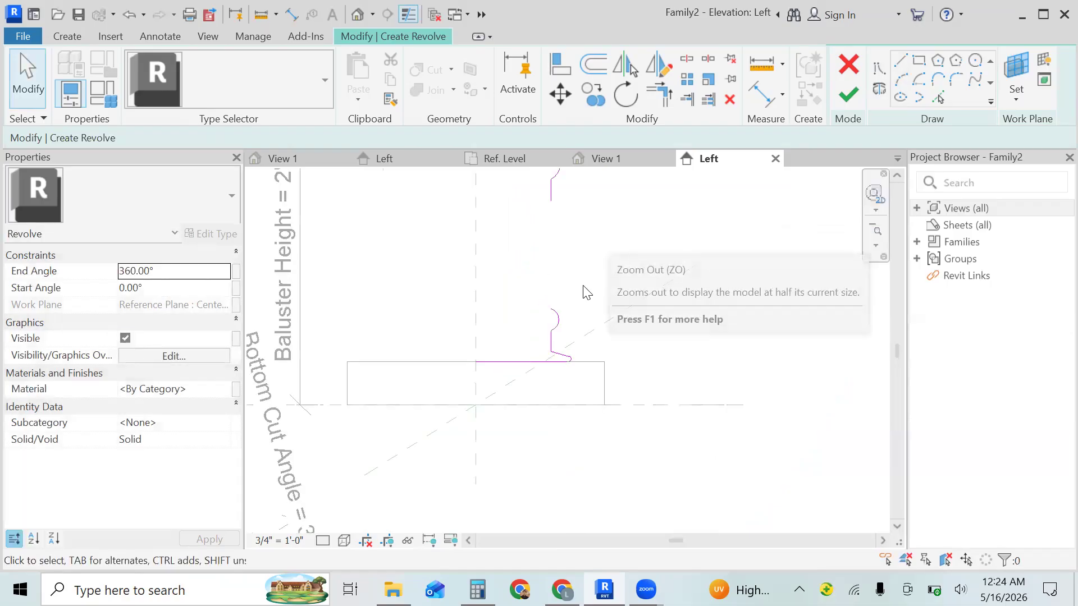
pyautogui.click(876, 236)
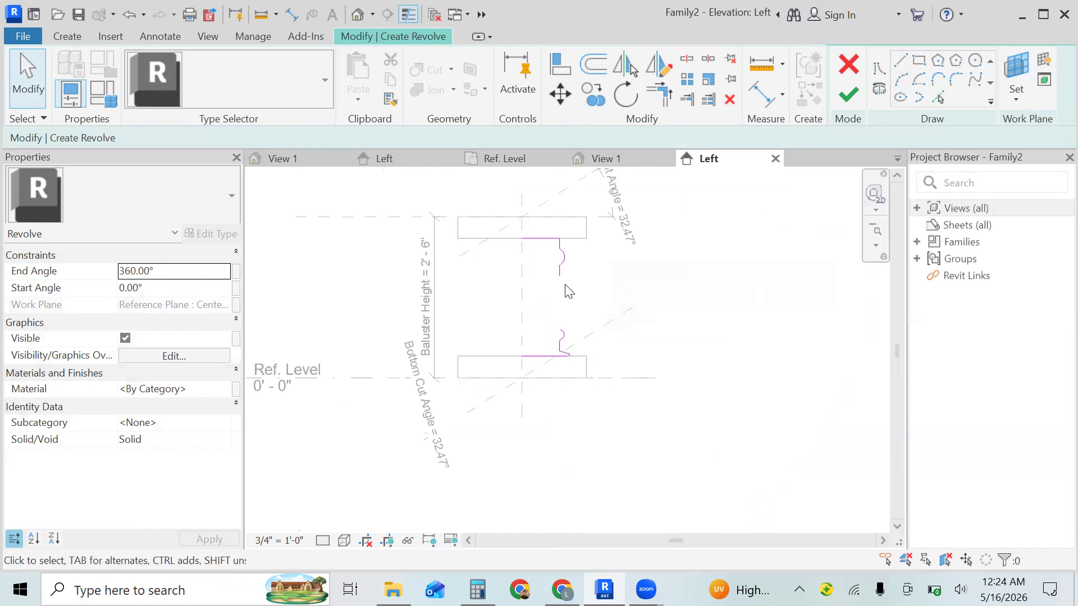
pyautogui.click(559, 270)
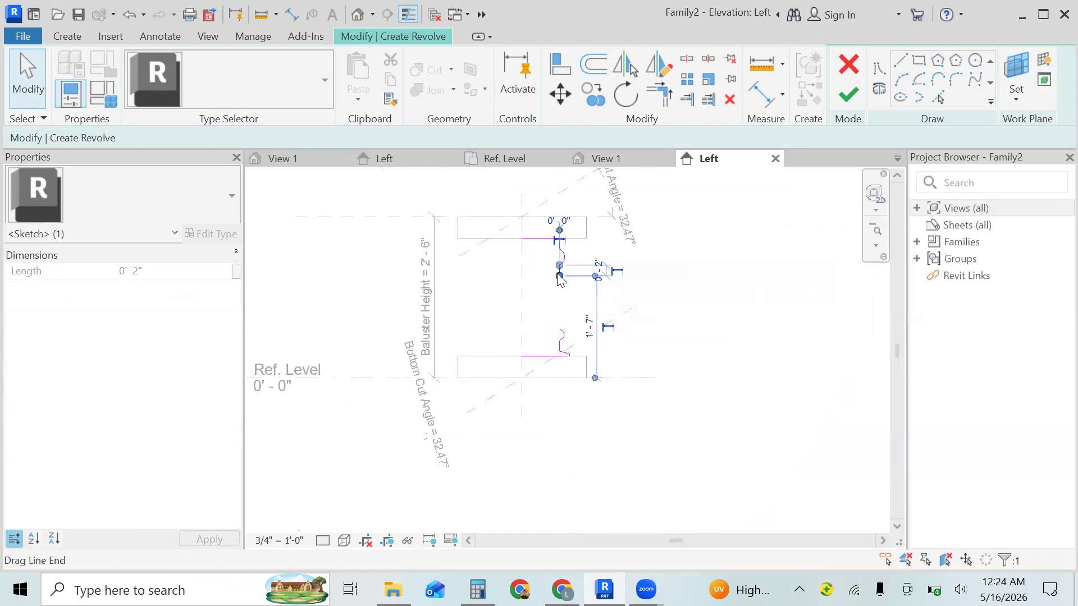
pyautogui.click(581, 95)
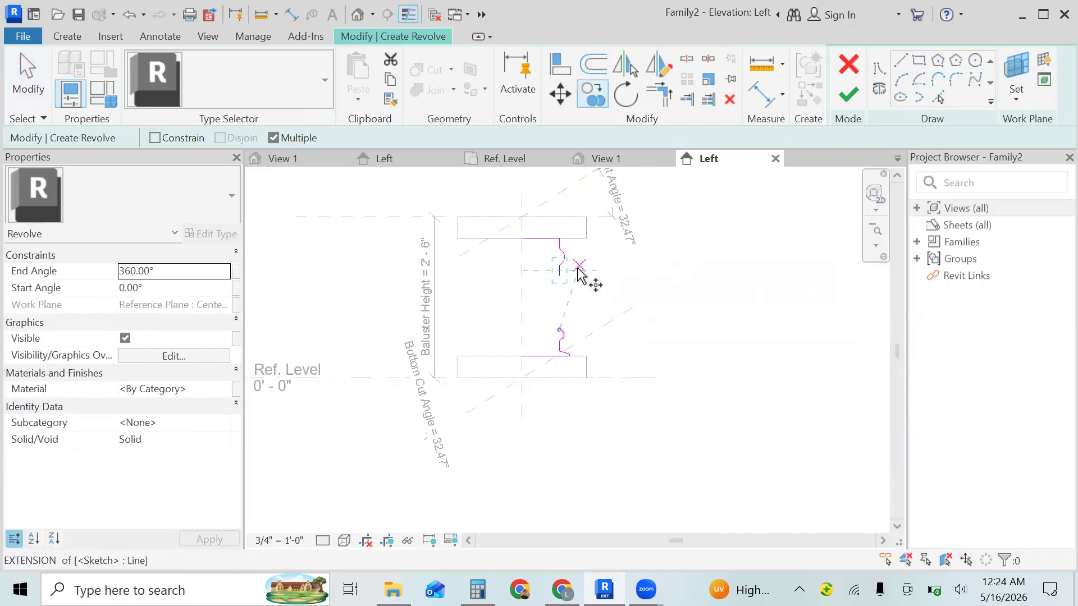
pyautogui.click(560, 275)
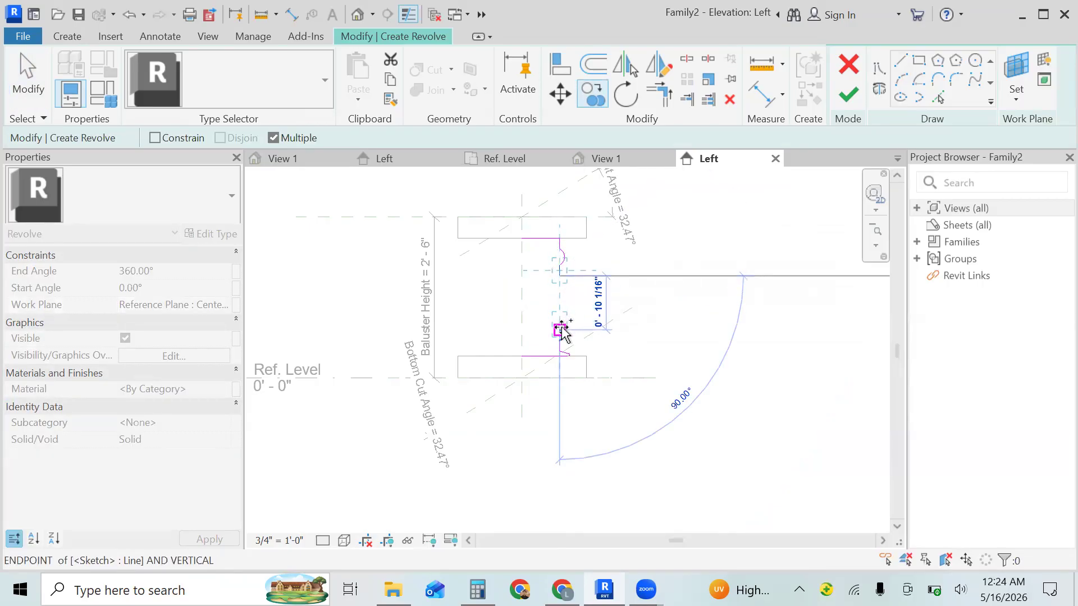
pyautogui.click(561, 334)
pyautogui.press('Escape')
pyautogui.press('Escape')
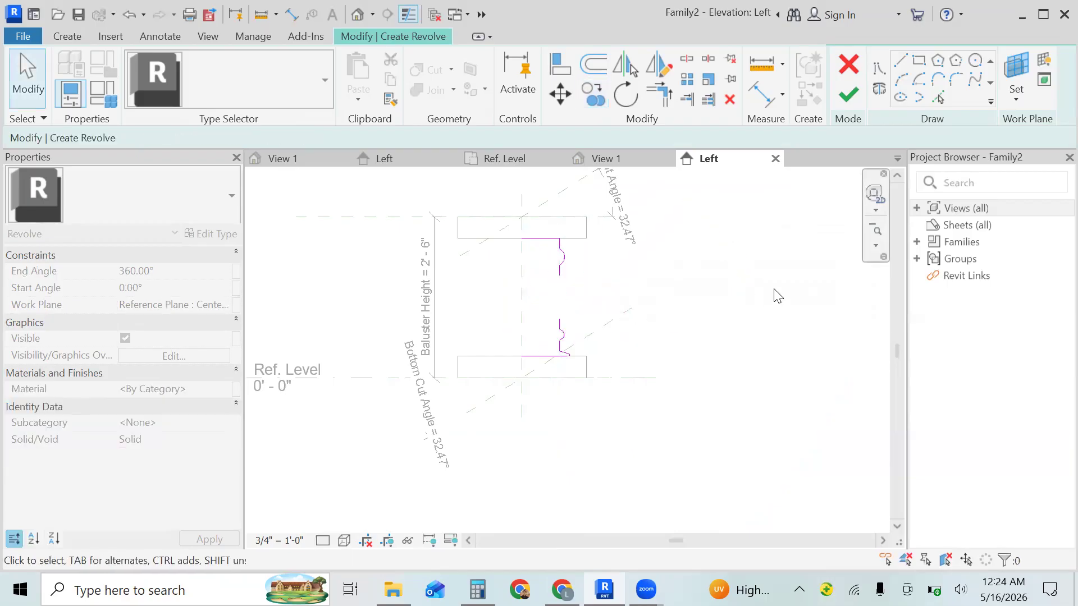
# - Draw an outward-bulging start-end-radius arc spanning about 8 1/16" between the facing ends of the upper and lower vertical lines
pyautogui.click(876, 245)
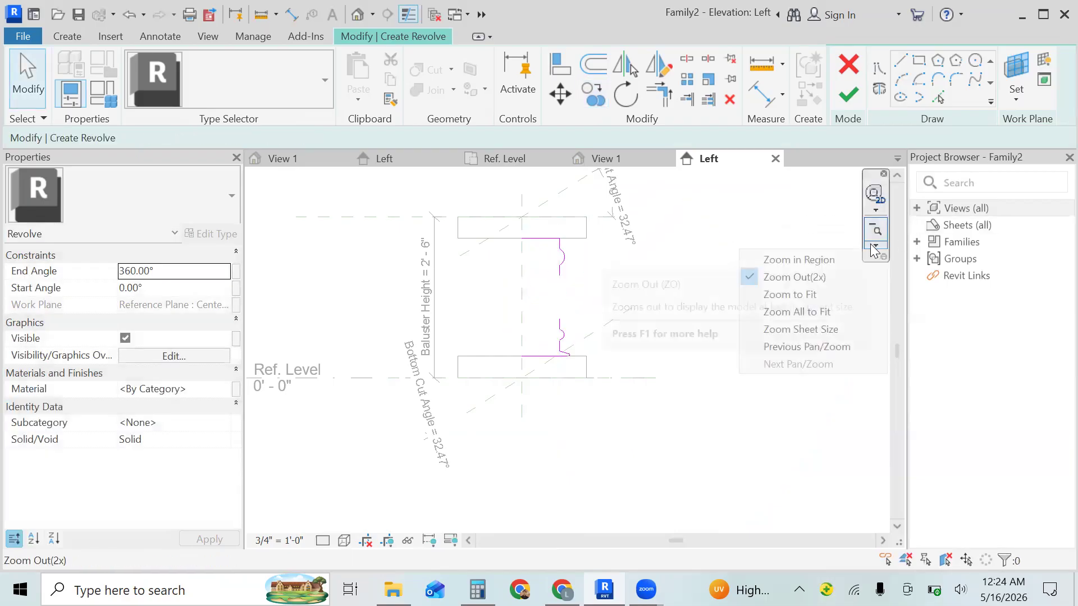
pyautogui.click(835, 259)
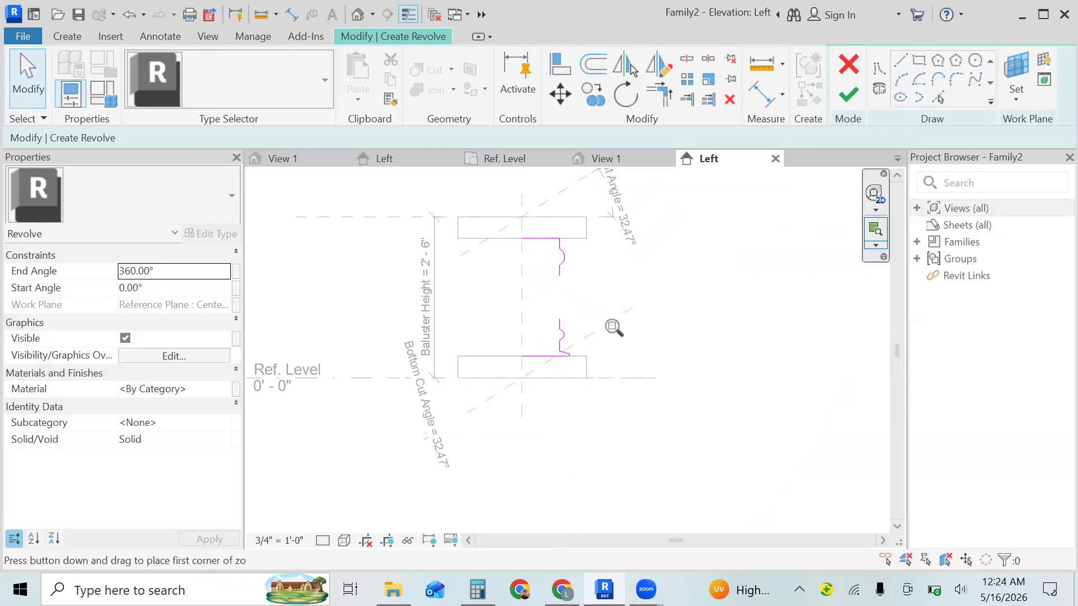
pyautogui.moveTo(604, 299); pyautogui.dragTo(508, 387)
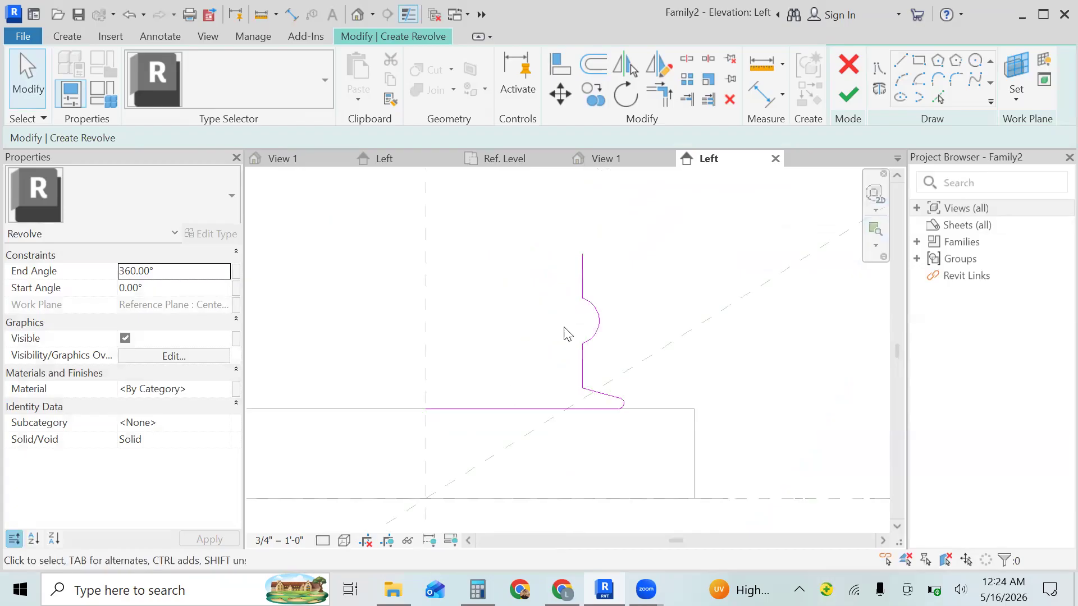
pyautogui.click(876, 246)
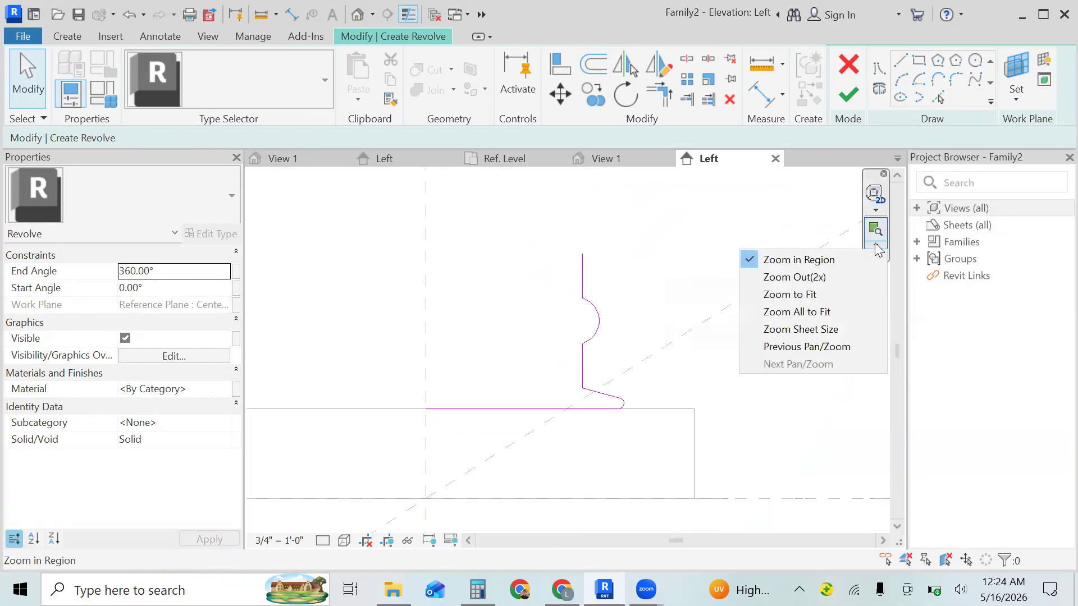
pyautogui.click(823, 278)
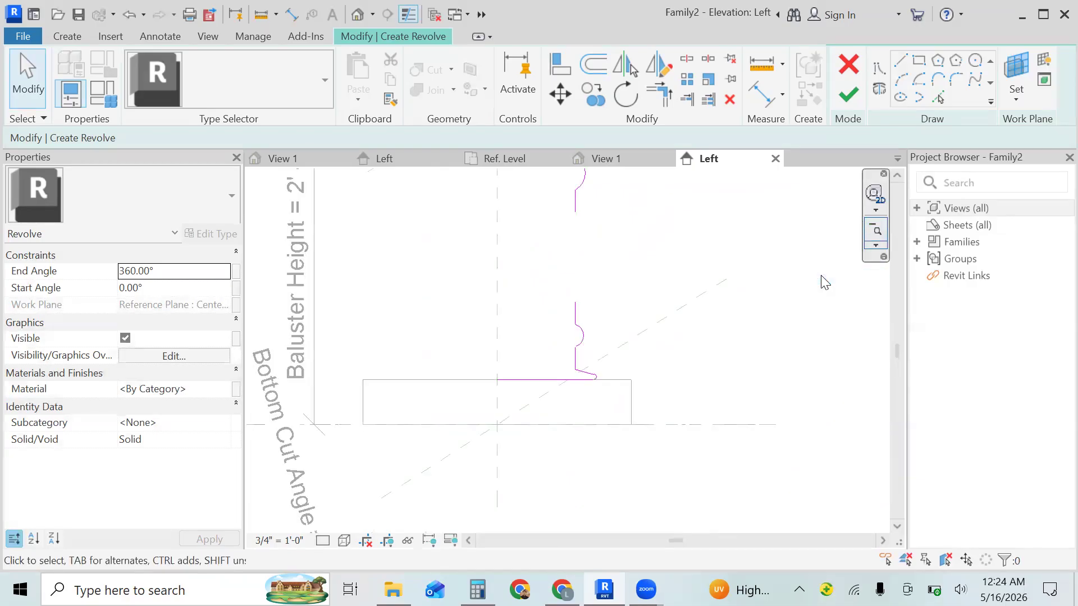
pyautogui.click(876, 234)
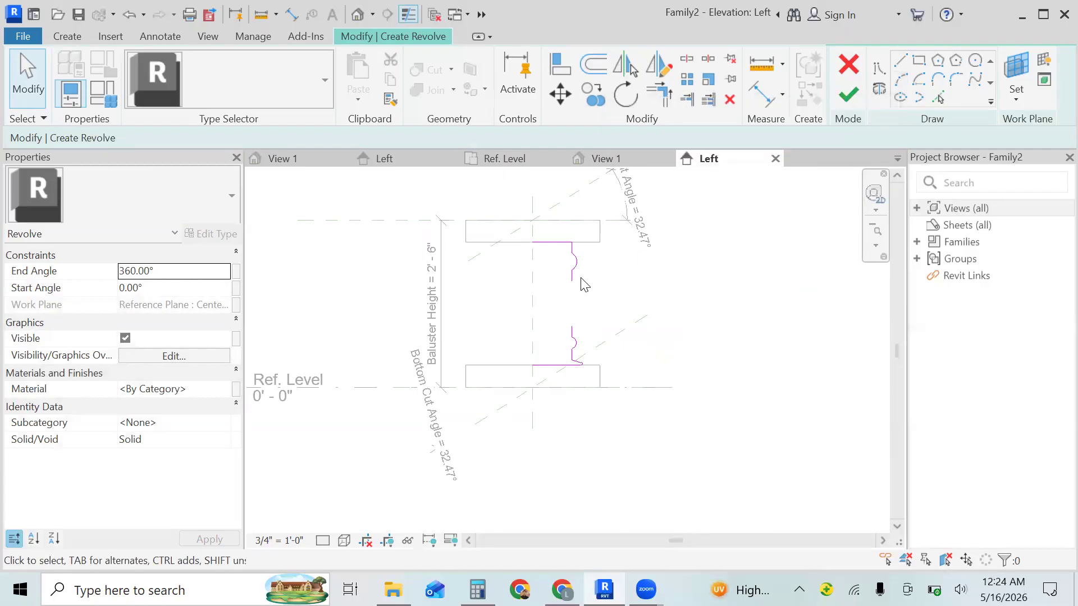
pyautogui.click(901, 82)
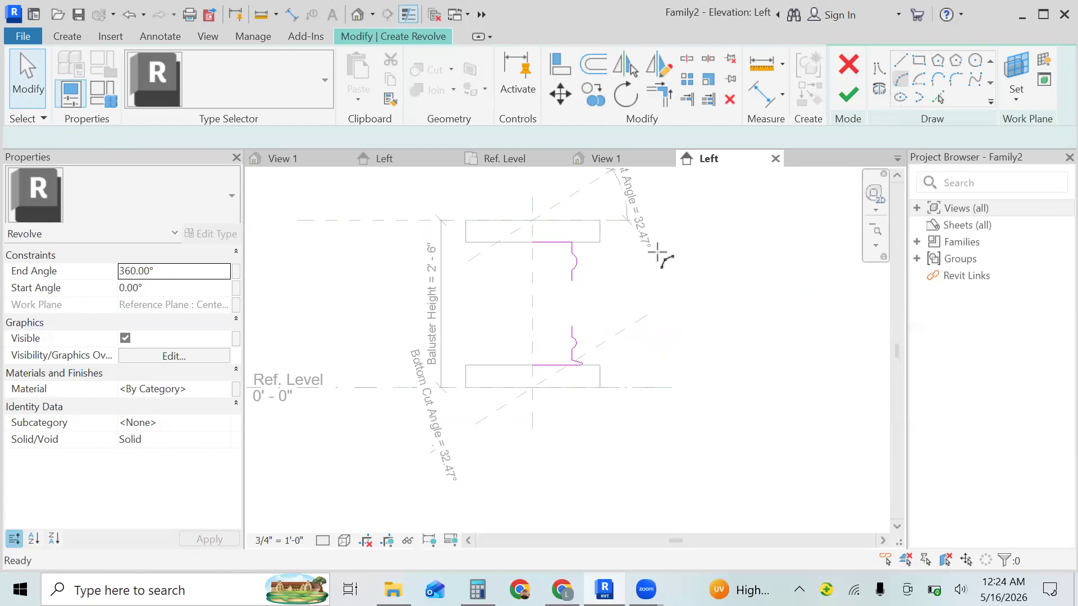
pyautogui.click(571, 282)
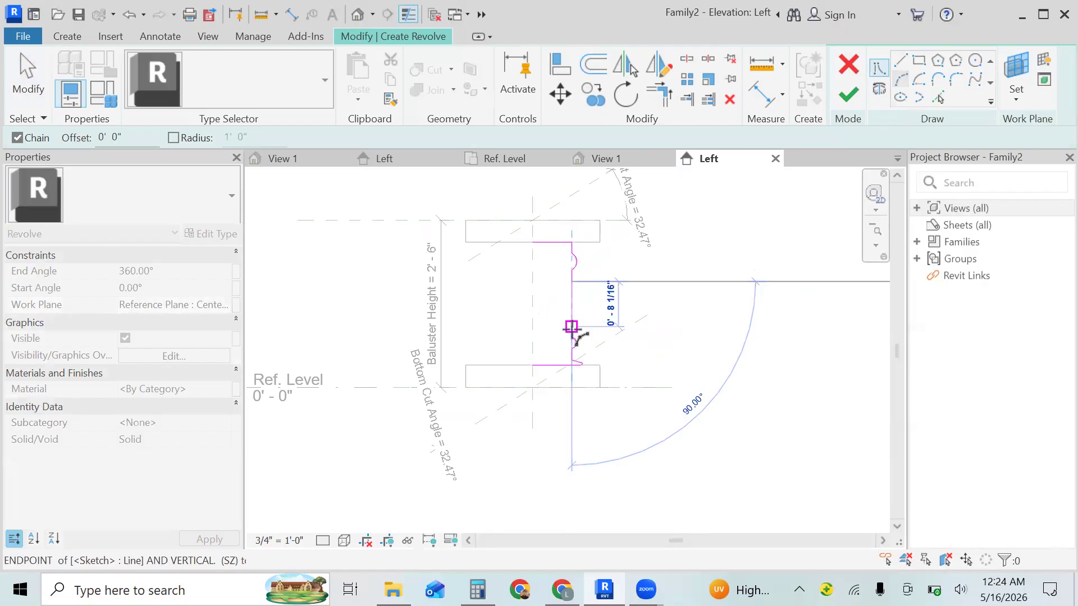
pyautogui.click(571, 329)
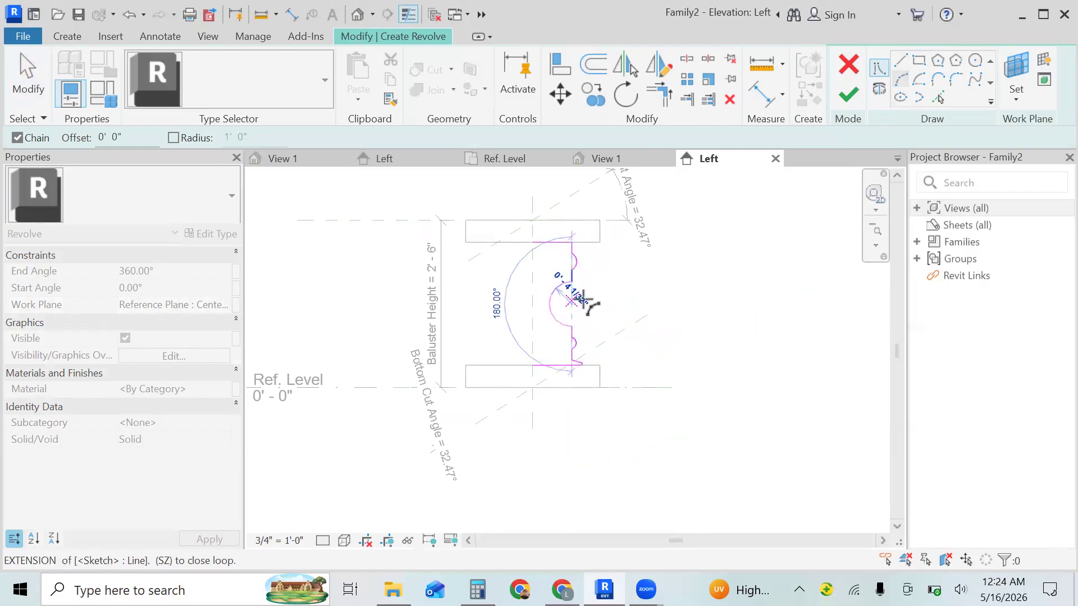
pyautogui.click(582, 302)
pyautogui.press('Escape')
pyautogui.press('Escape')
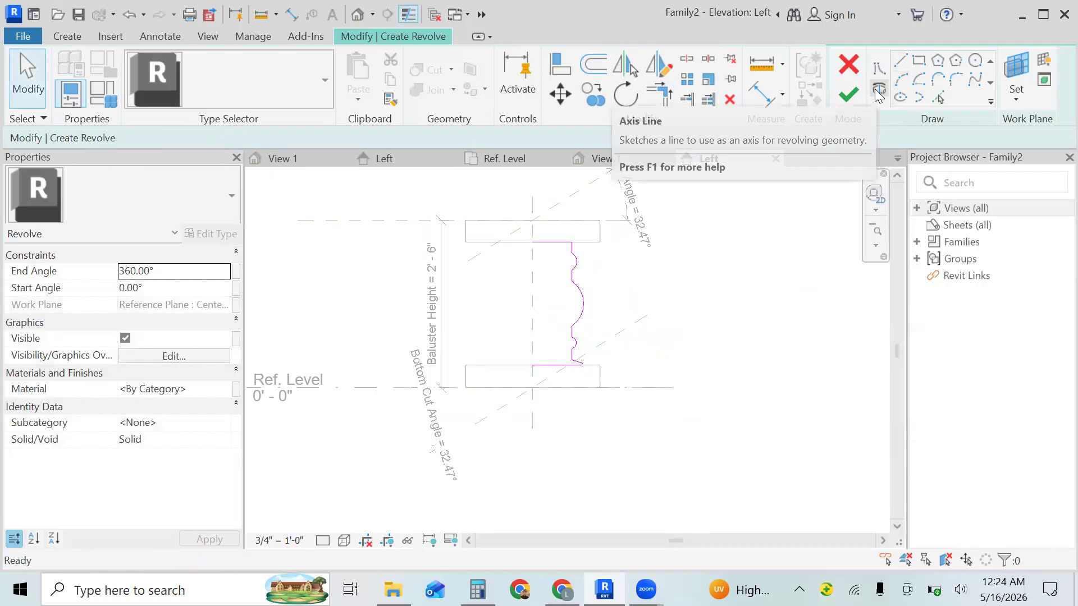
pyautogui.click(533, 242)
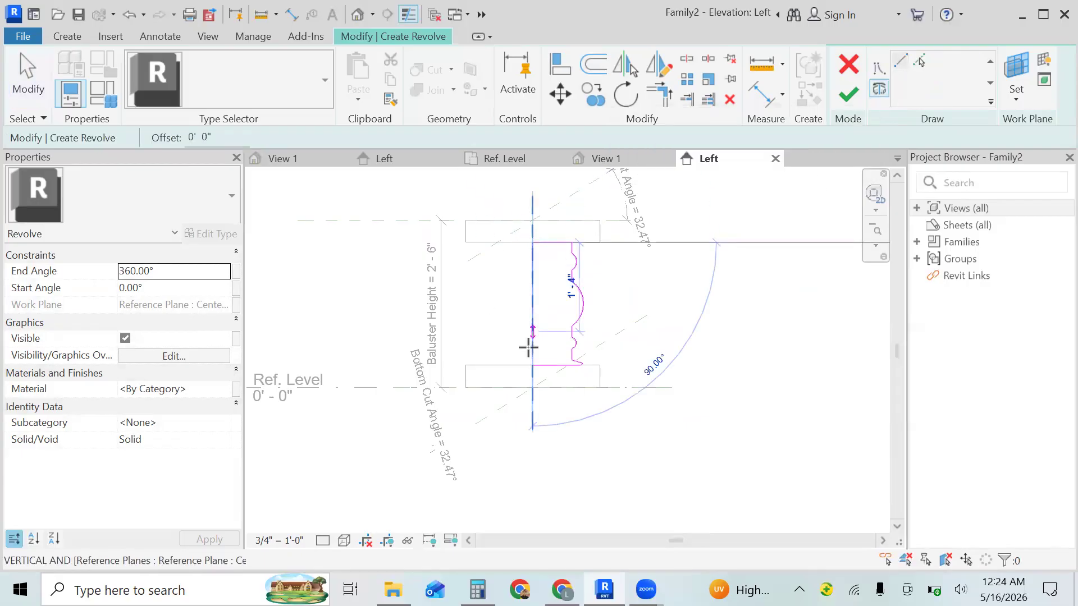
pyautogui.click(533, 366)
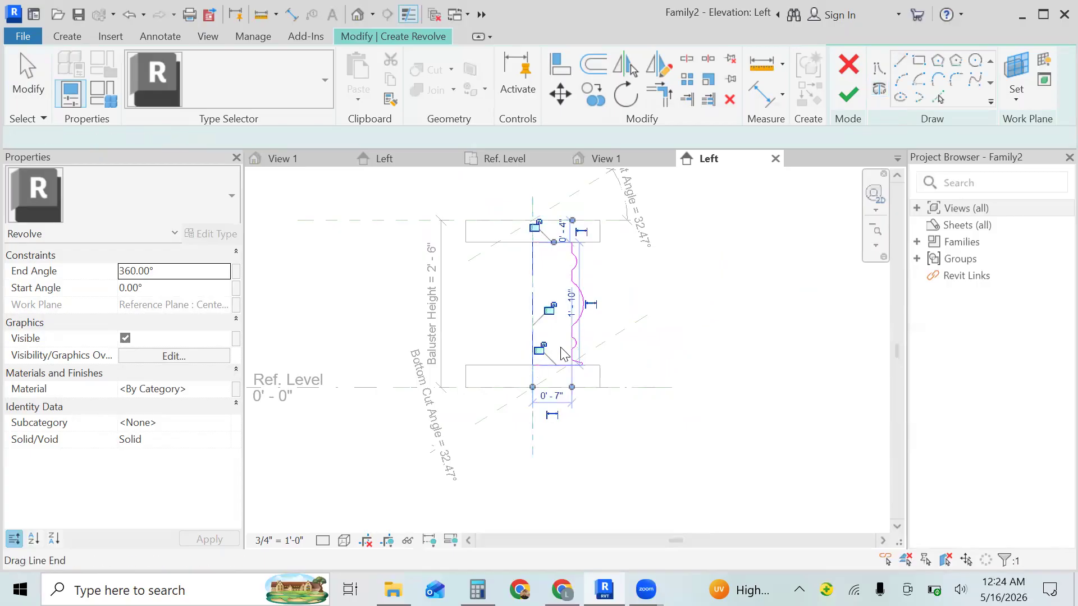
pyautogui.click(651, 304)
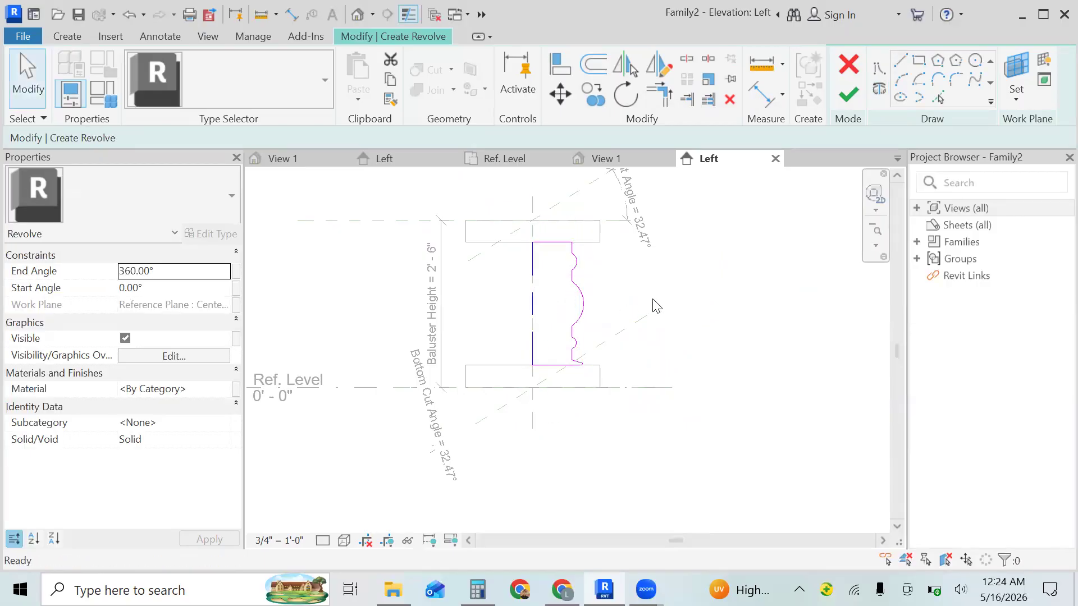
pyautogui.click(533, 331)
pyautogui.press('Delete')
# - Close the profile with a 1' 10" vertical boundary line along the centre reference plane, joining the upper and lower horizontal lines
pyautogui.click(879, 68)
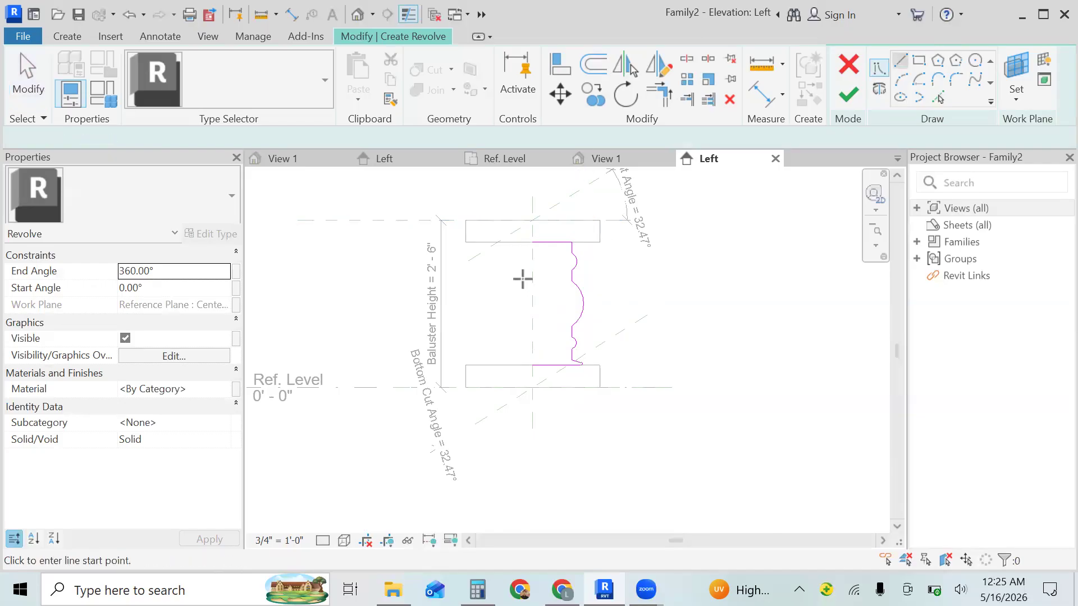
pyautogui.click(530, 242)
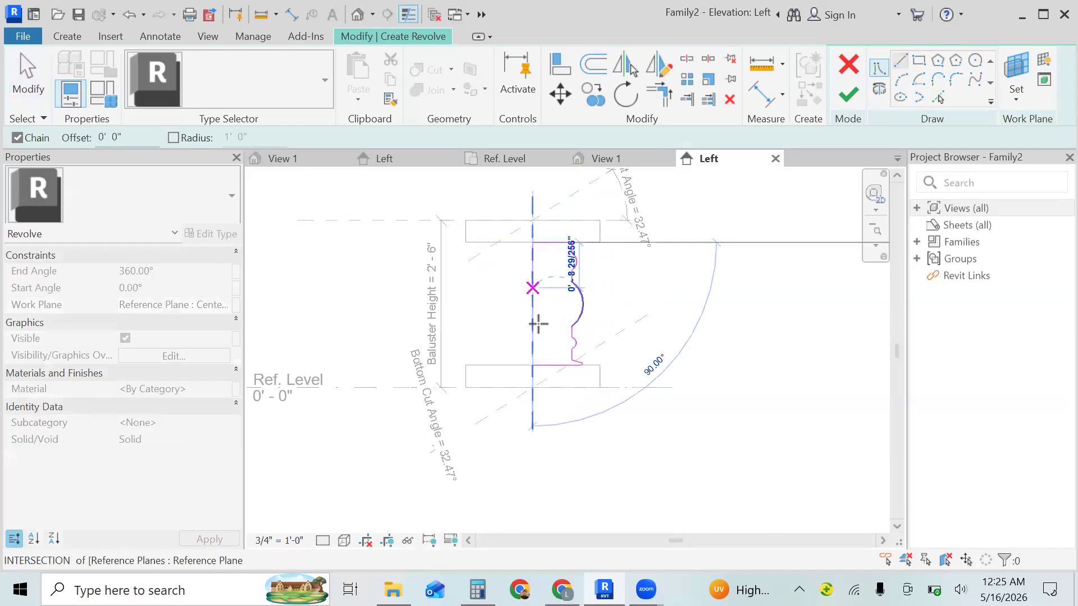
pyautogui.click(532, 365)
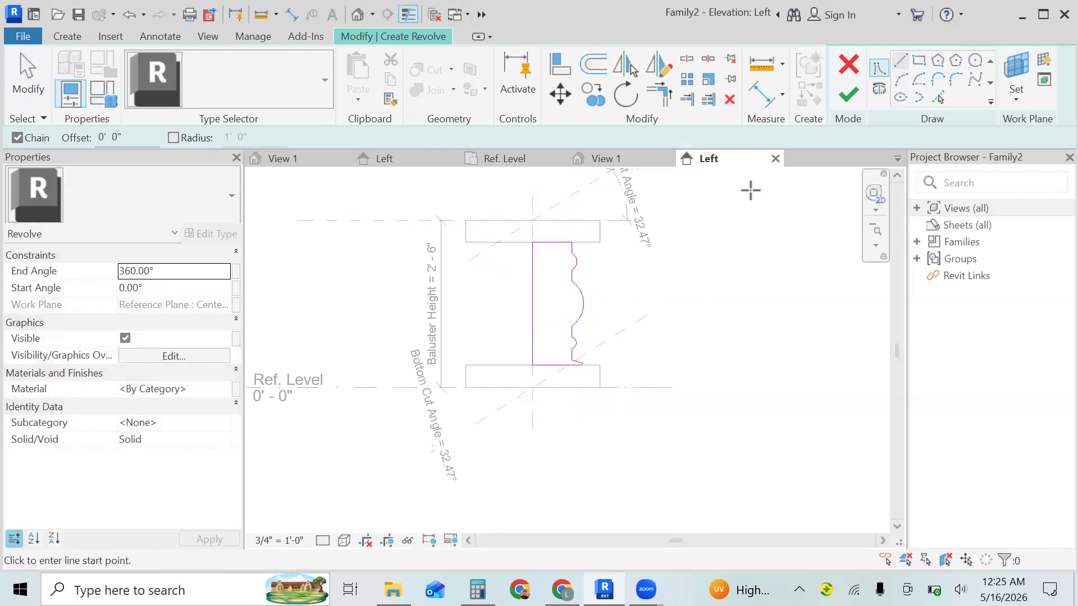
# - Draw an 11" axis of rotation down the centre line from the profile's upper inner corner and finish the revolve
pyautogui.click(882, 89)
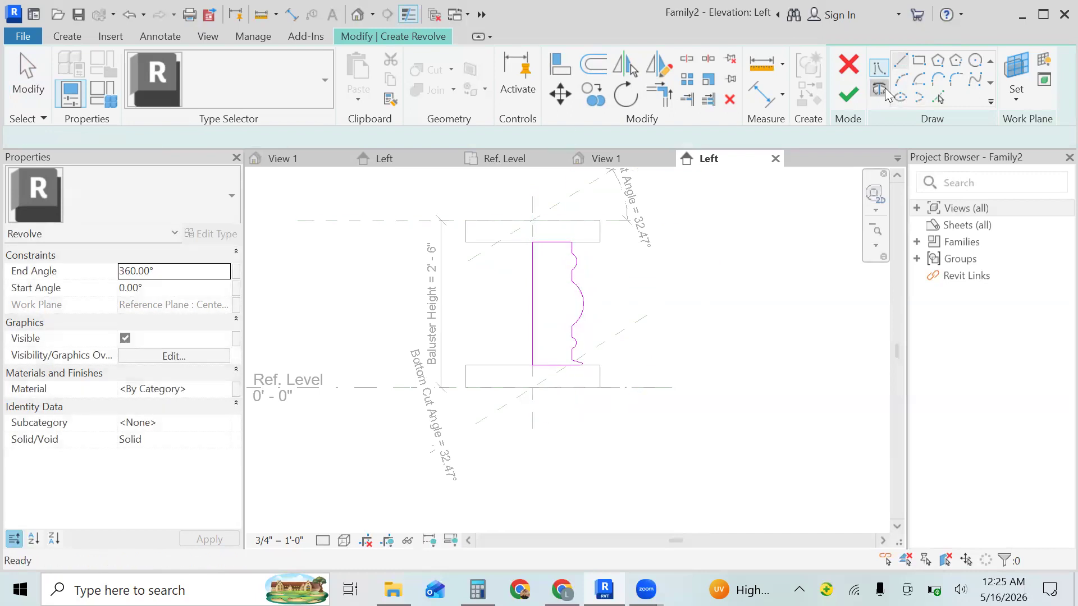
pyautogui.click(532, 242)
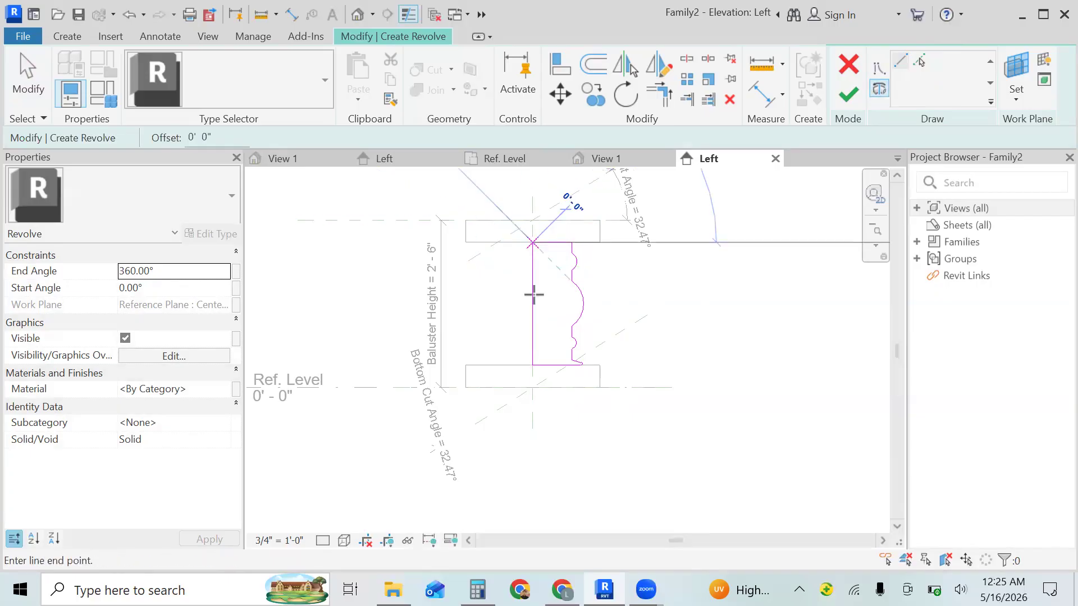
pyautogui.click(532, 304)
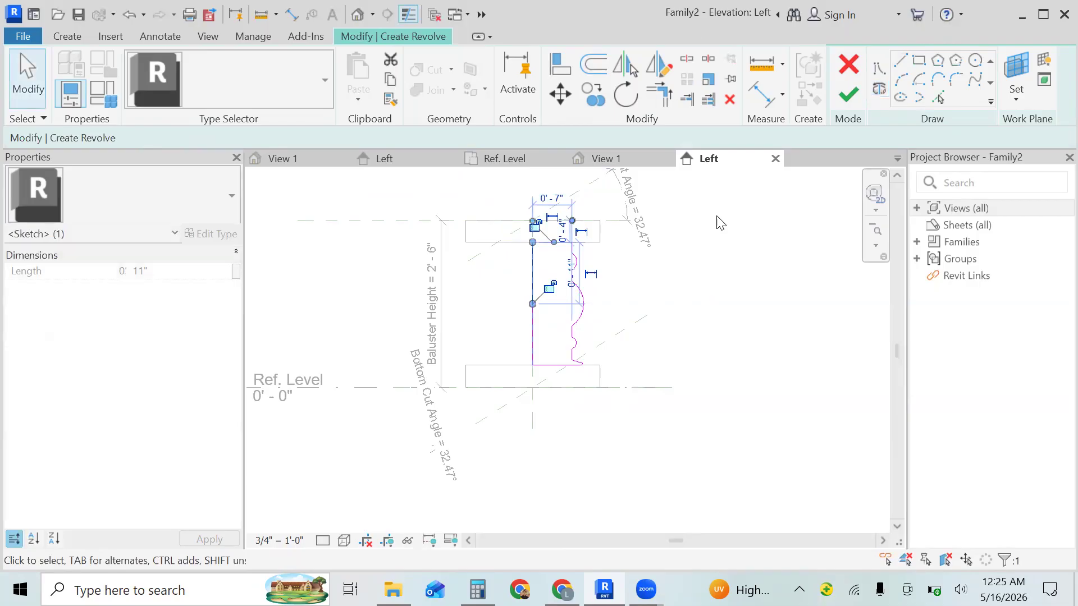
pyautogui.click(849, 100)
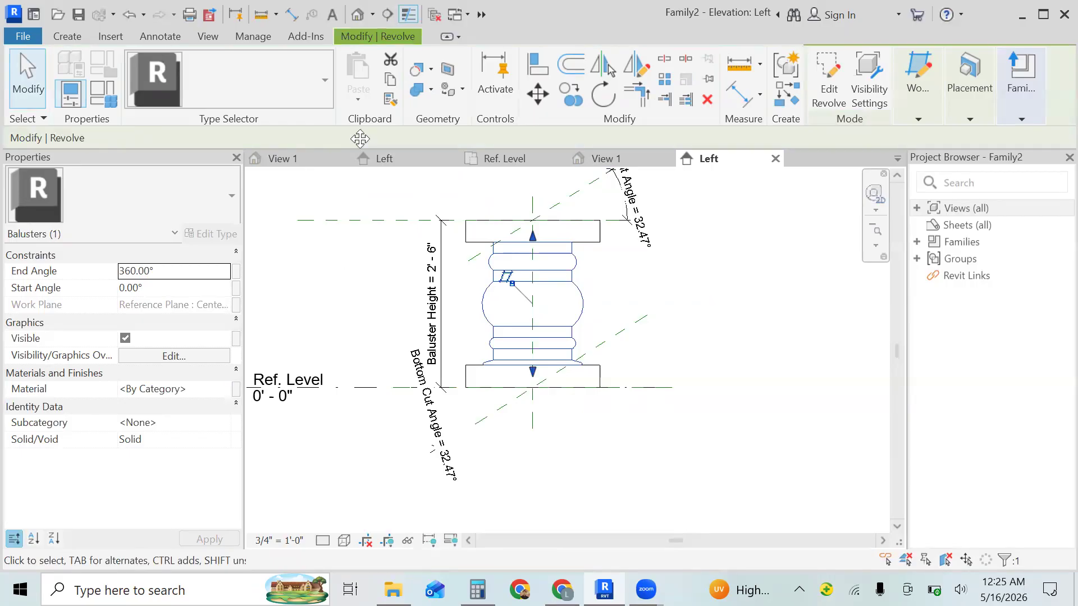
# - Open the default 3D view and set its visual style to Shaded
pyautogui.click(358, 14)
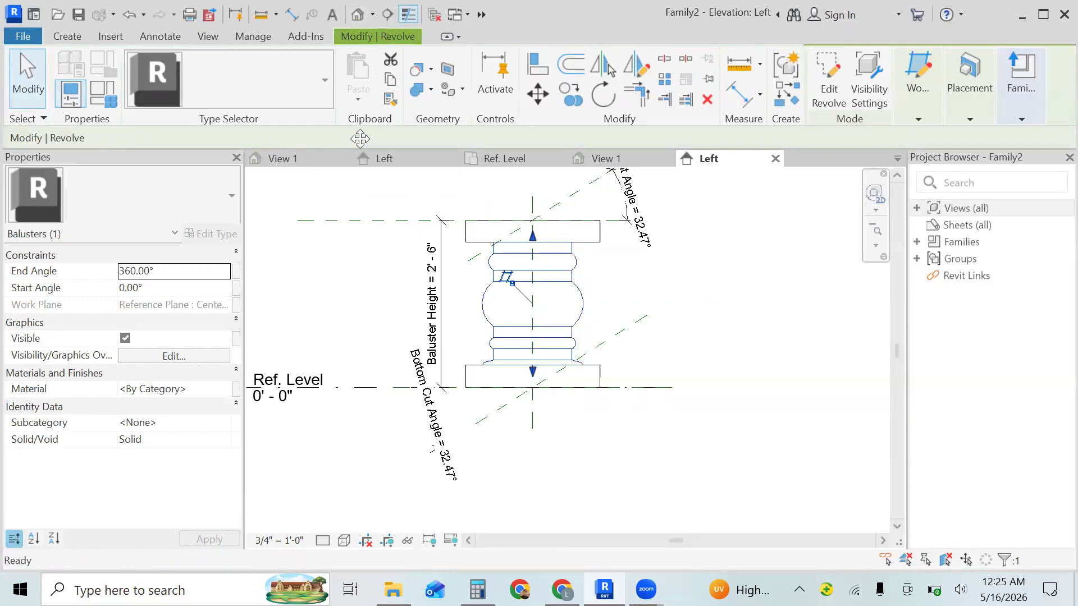
pyautogui.press('Escape')
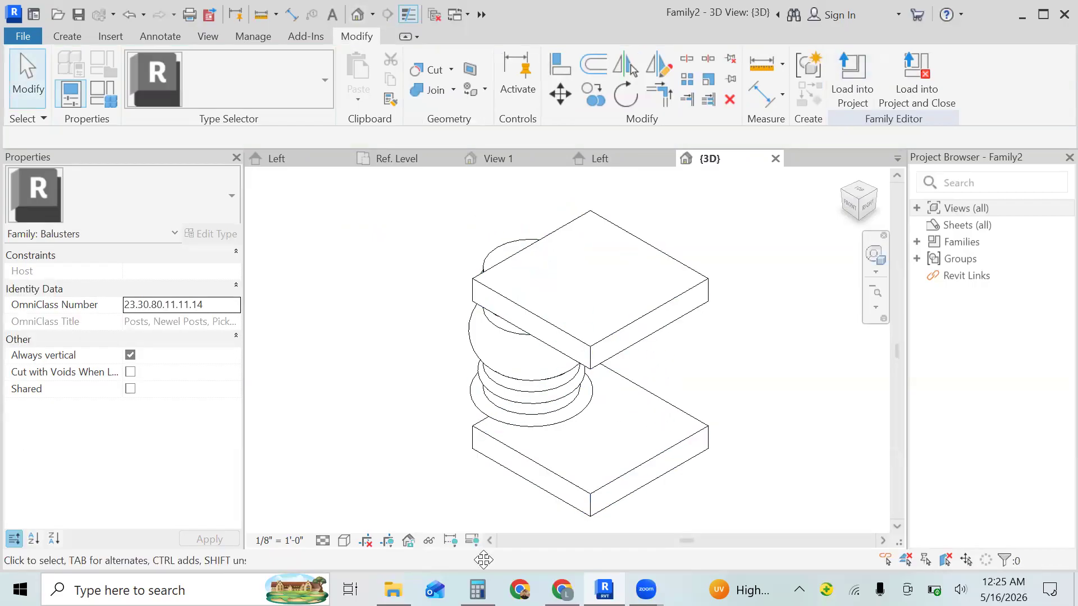
pyautogui.click(344, 540)
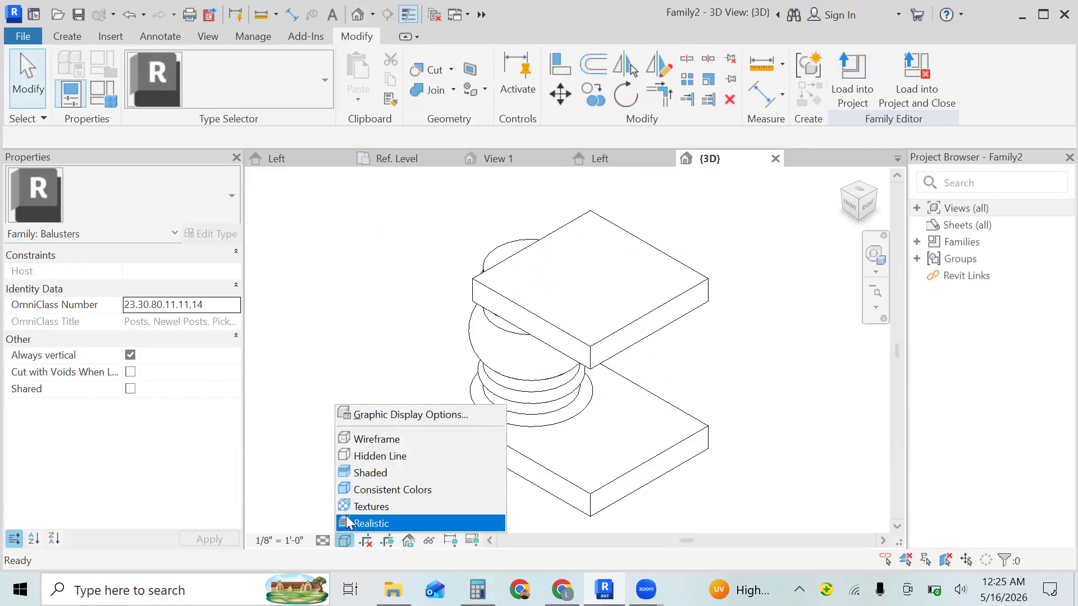
pyautogui.click(385, 474)
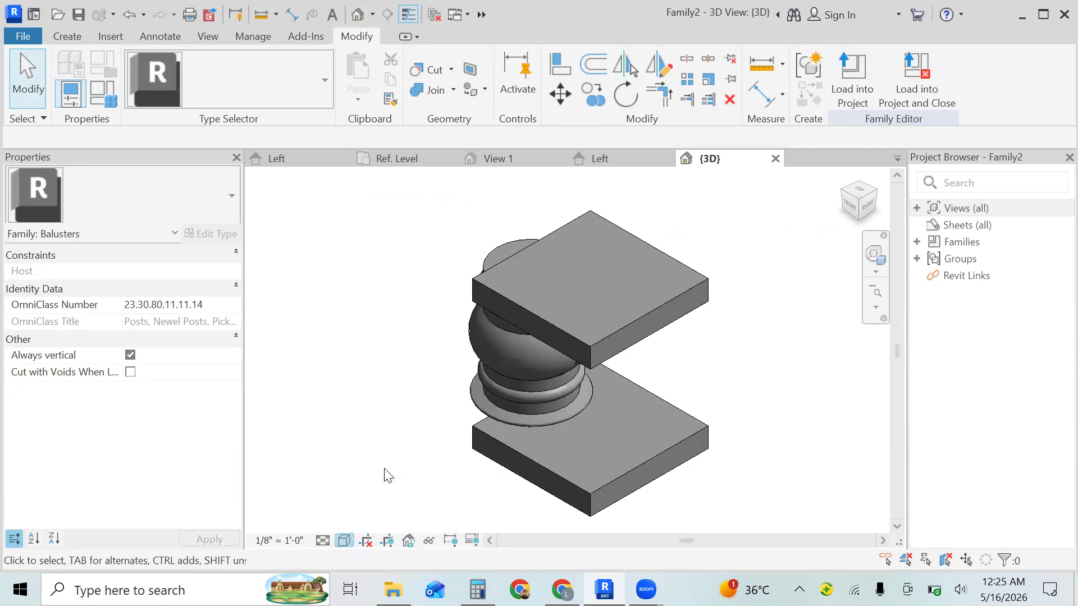
# - Set the extrusion start of the top and bottom blocks to -1' 0" and apply it
pyautogui.click(660, 449)
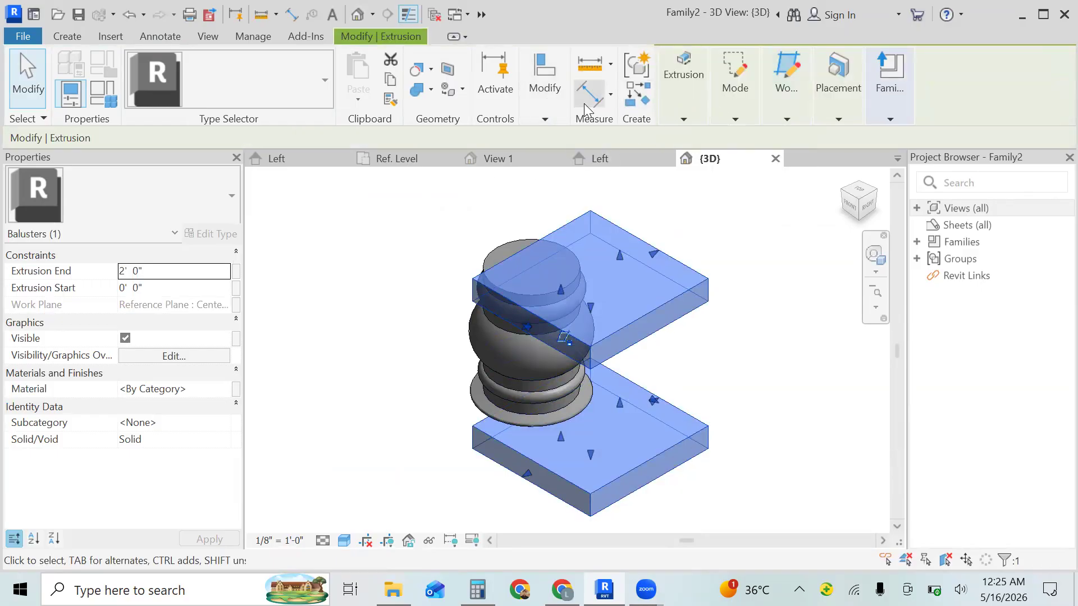
pyautogui.click(177, 288)
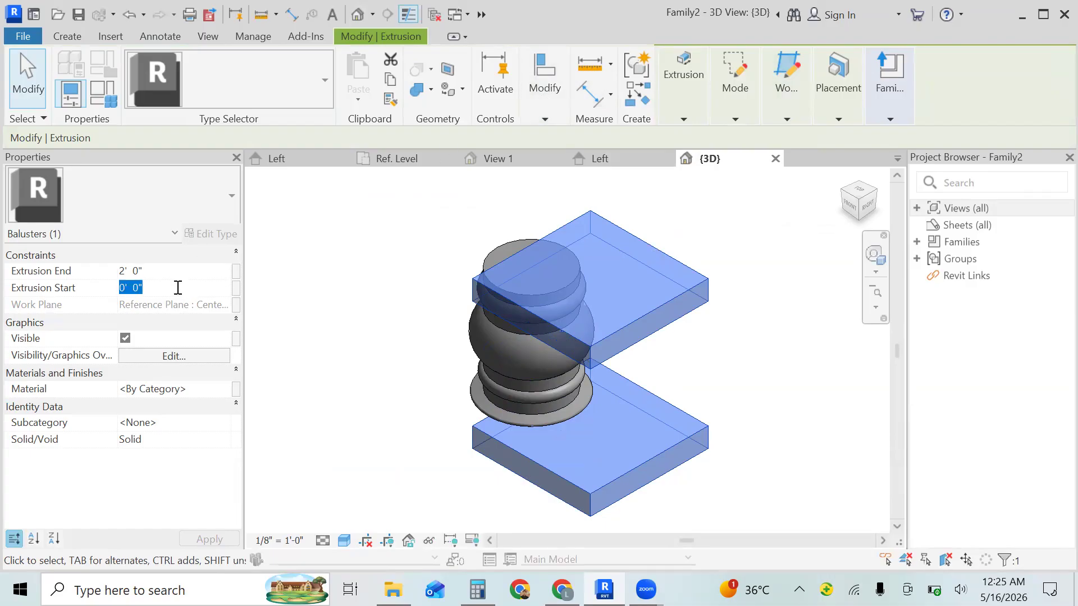
pyautogui.press('BackSpace')
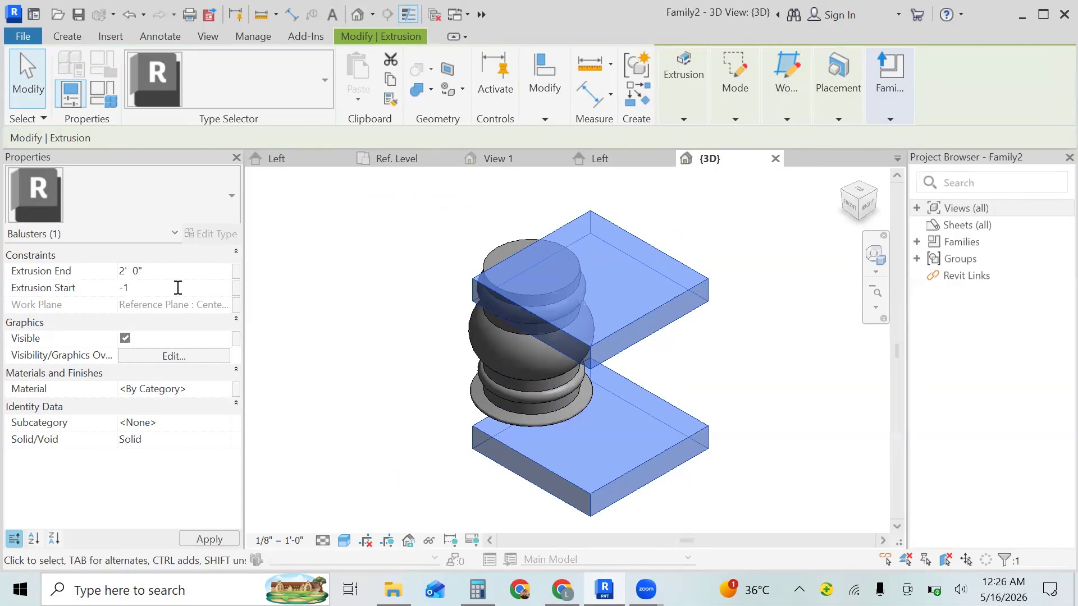
pyautogui.click(229, 536)
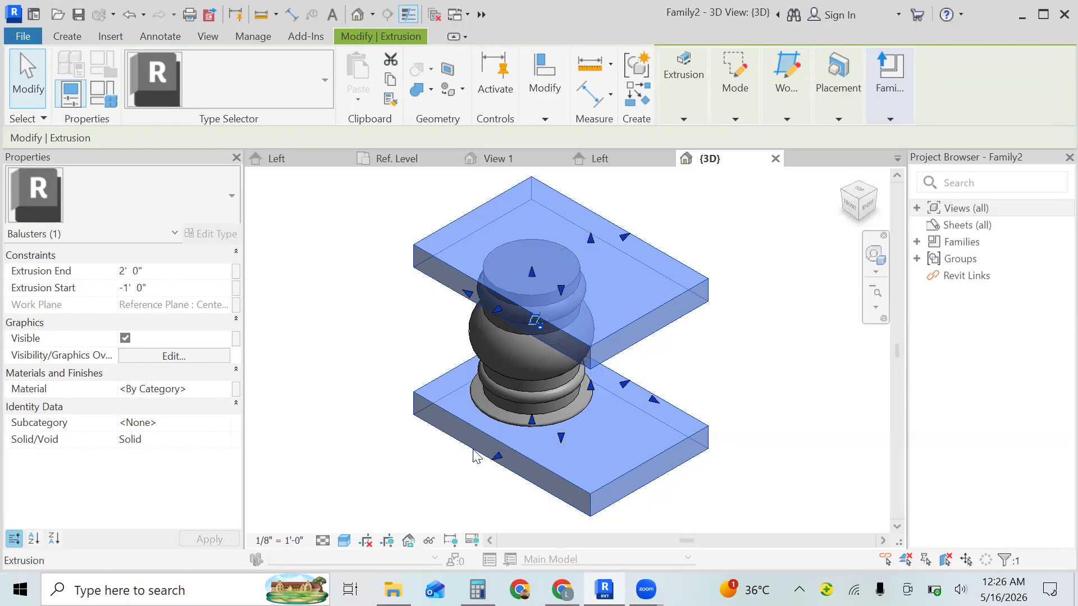
pyautogui.press('Escape')
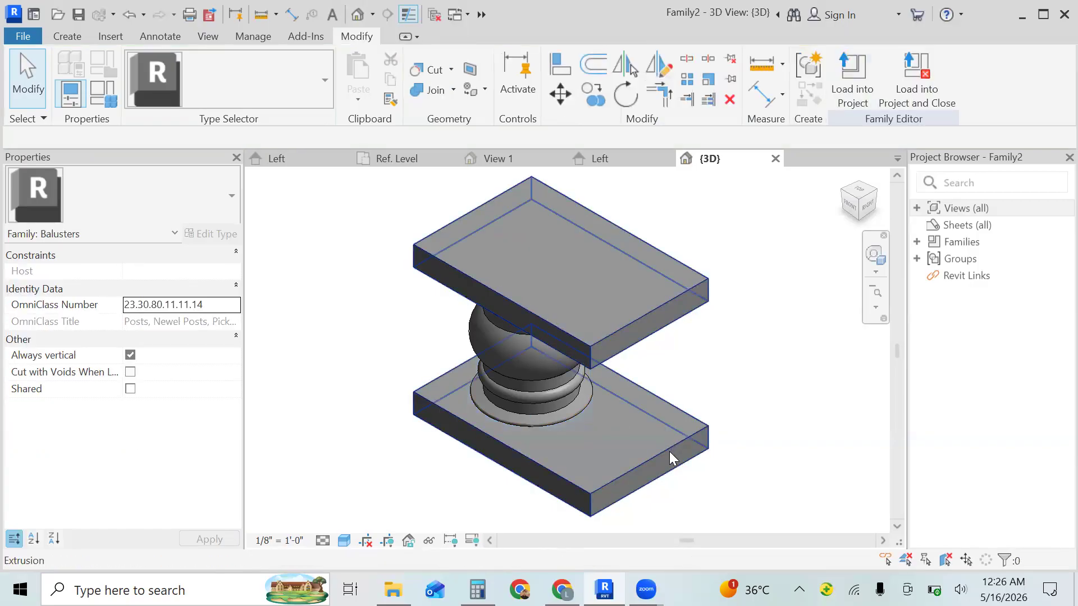
# - Try thinning the upper block by raising its underside, and undo the change
pyautogui.click(669, 451)
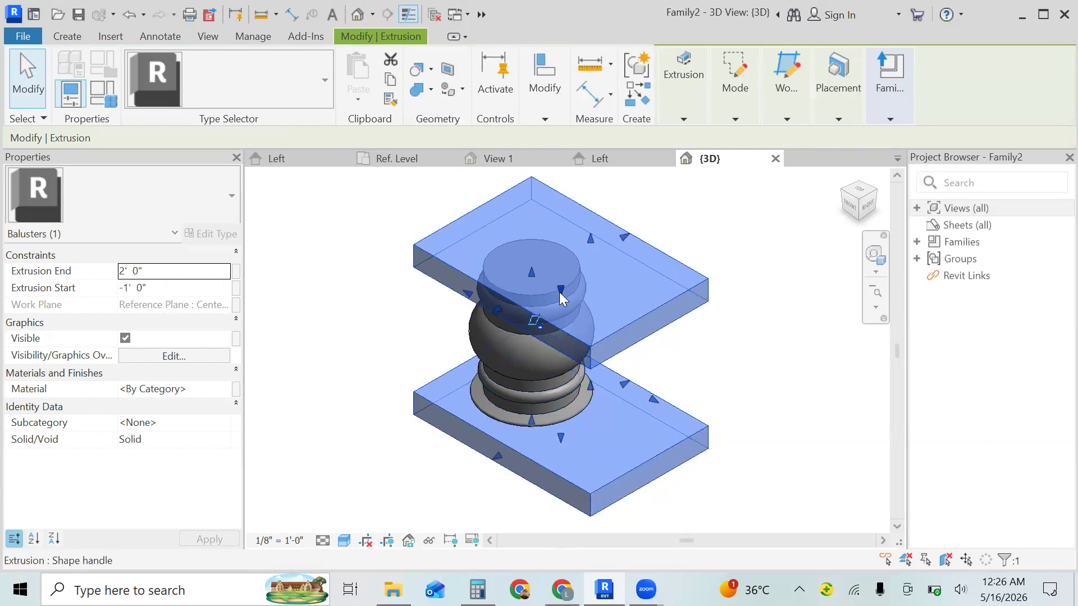
pyautogui.moveTo(559, 290); pyautogui.dragTo(573, 248)
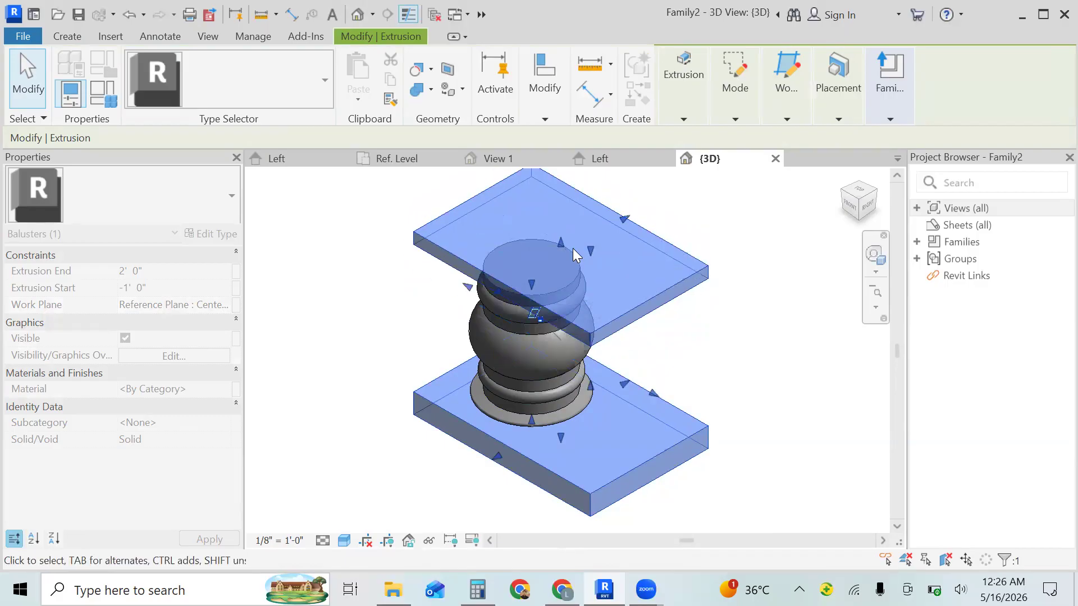
pyautogui.press('Escape')
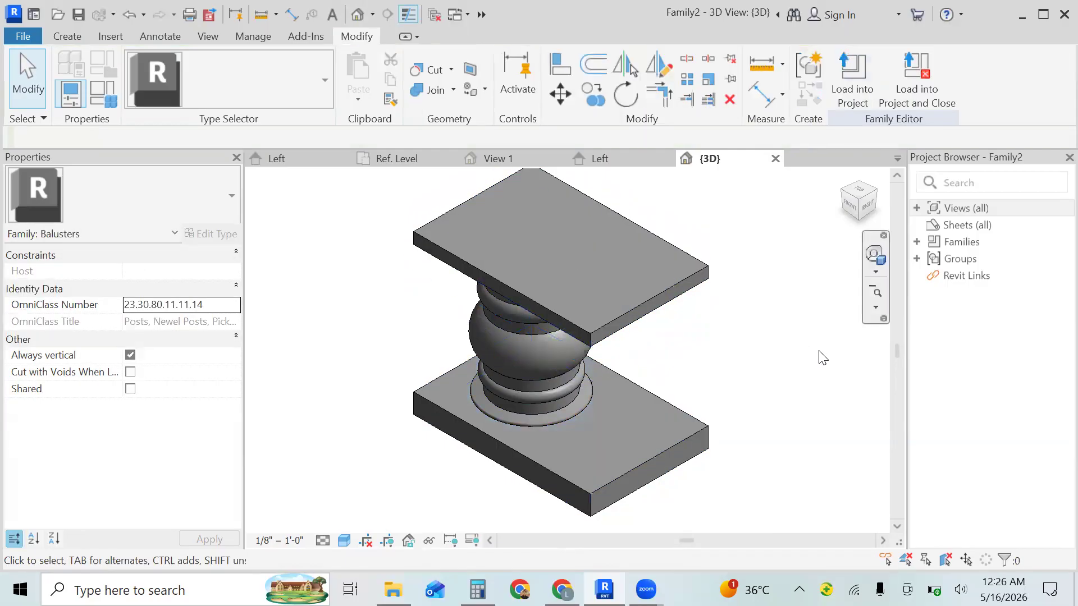
pyautogui.hotkey('ctrl', 'z')
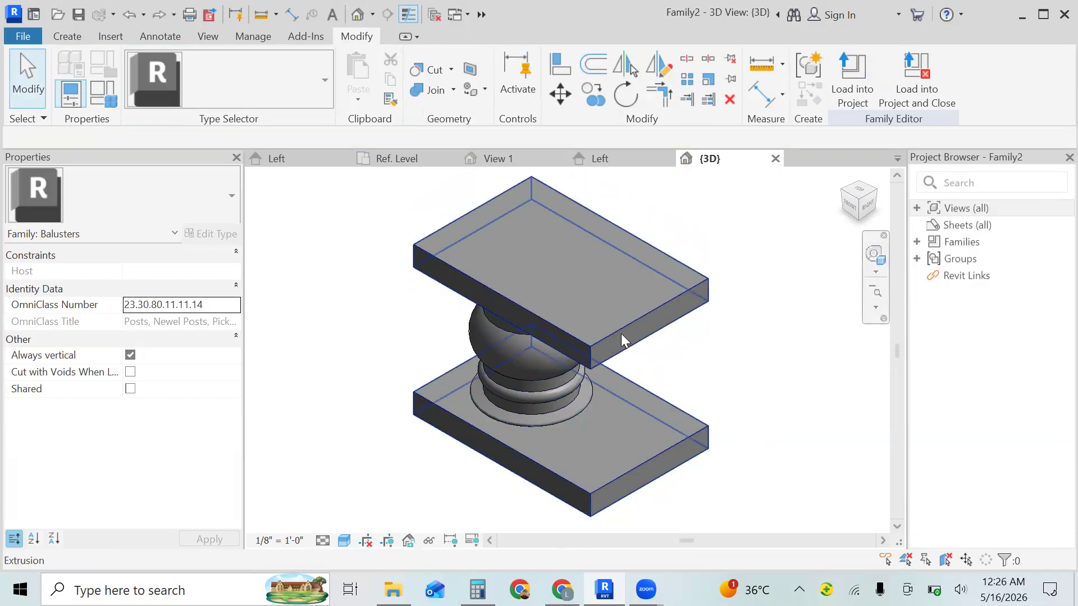
# - Dissociate the top and bottom block extrusion from its work plane
pyautogui.click(646, 310)
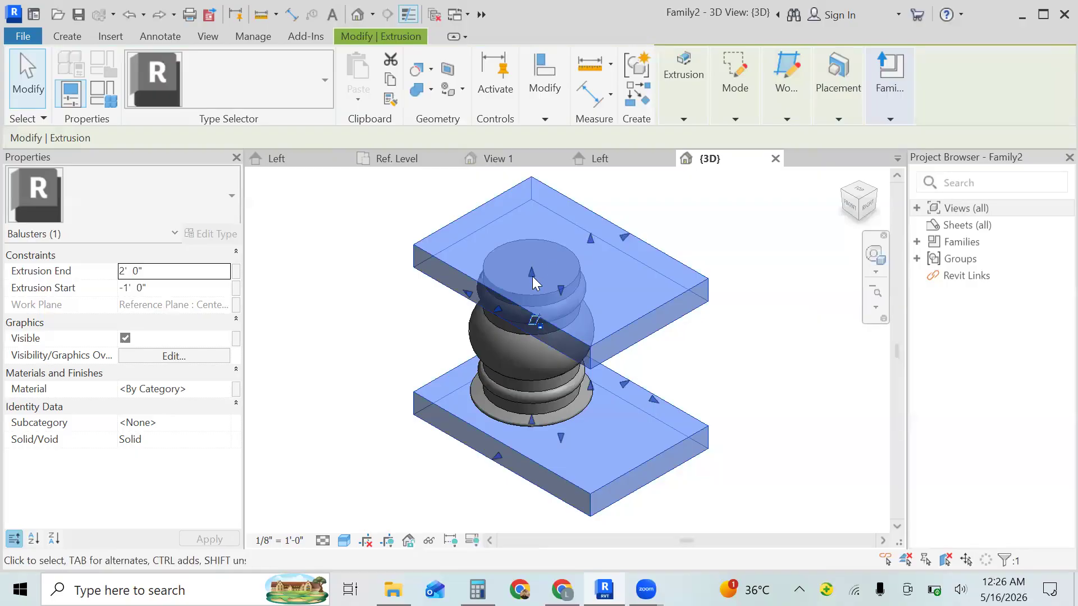
pyautogui.click(536, 329)
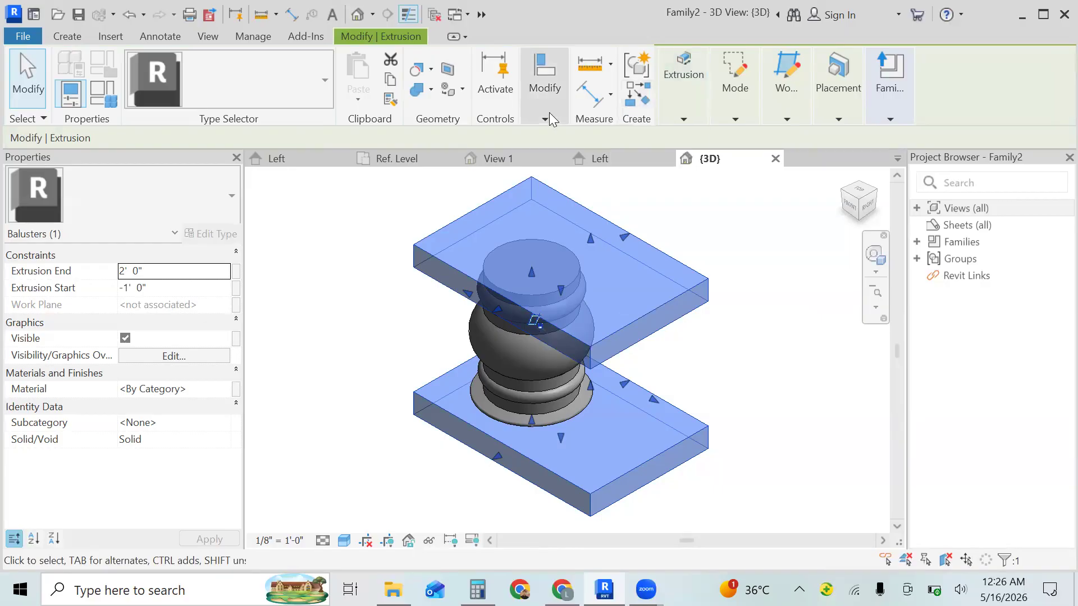
pyautogui.moveTo(548, 113)
pyautogui.press('Escape')
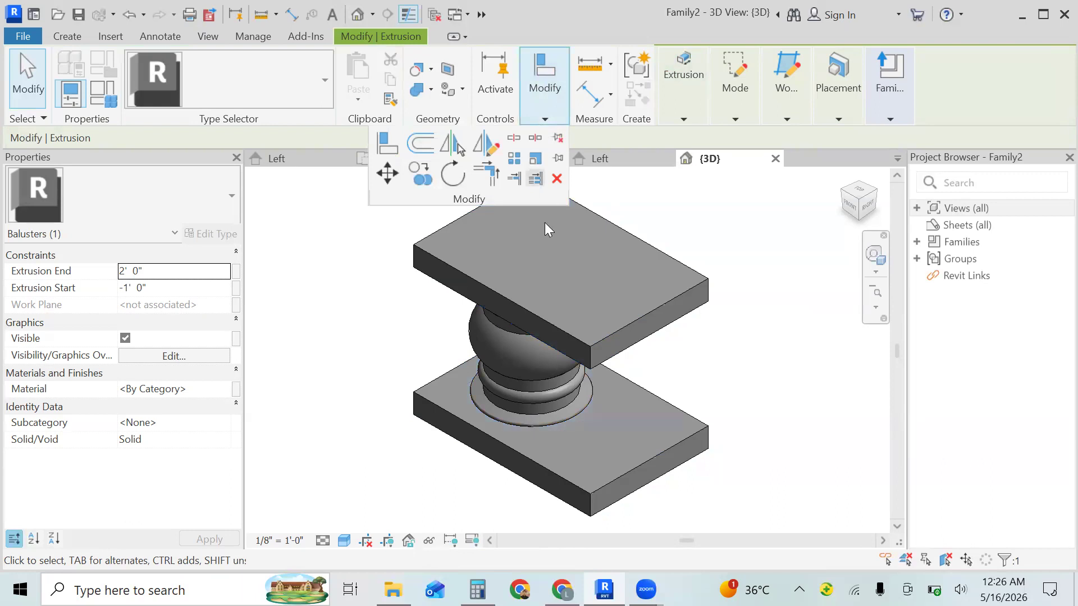
# - Move the block extrusion 6" diagonally at 135° in the 3D view
pyautogui.click(529, 312)
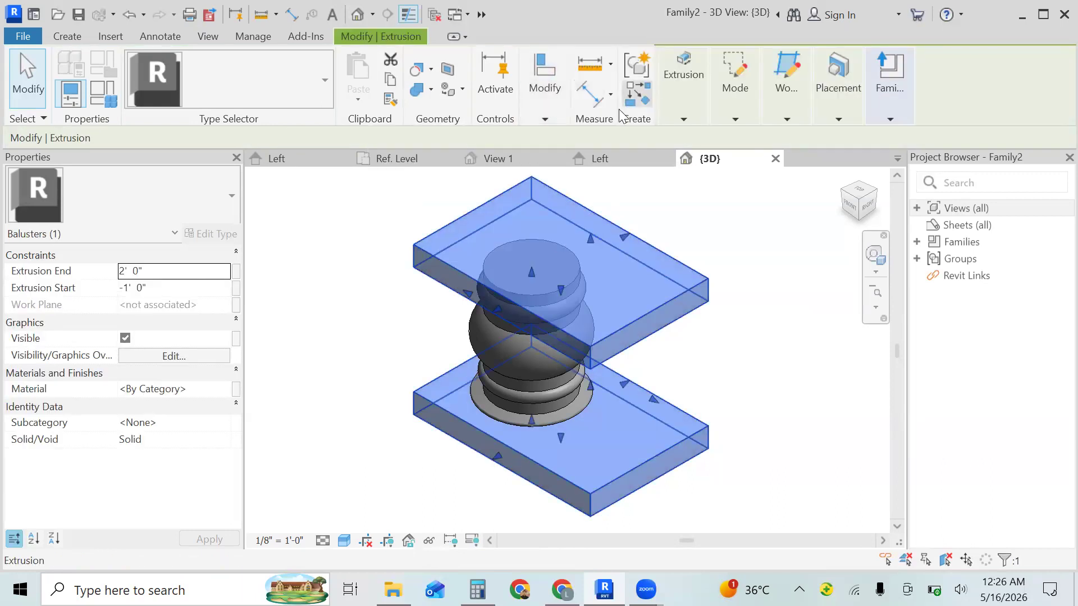
pyautogui.click(548, 115)
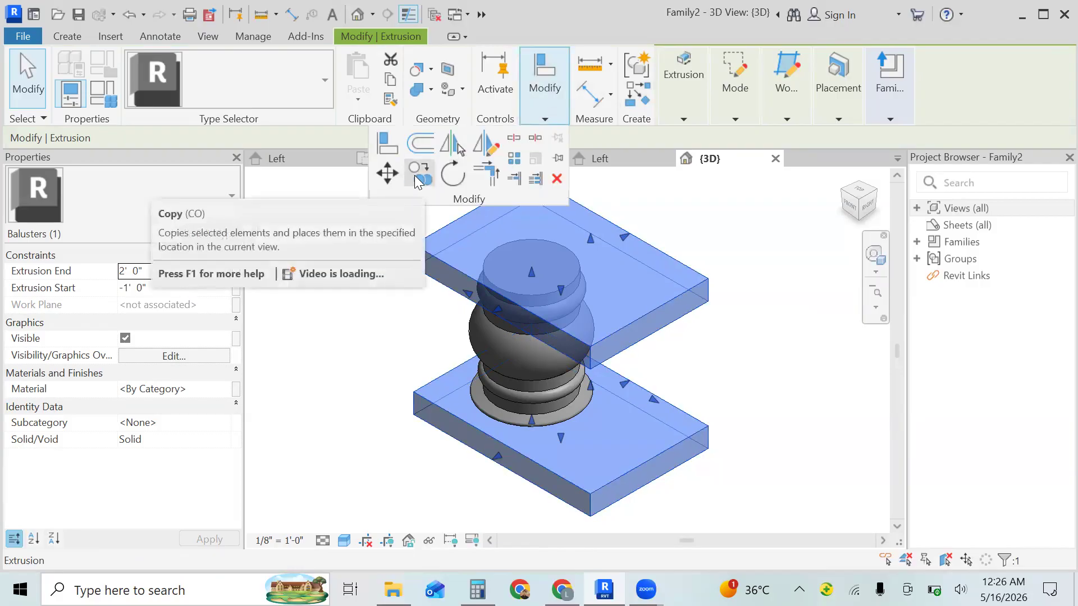
pyautogui.click(388, 173)
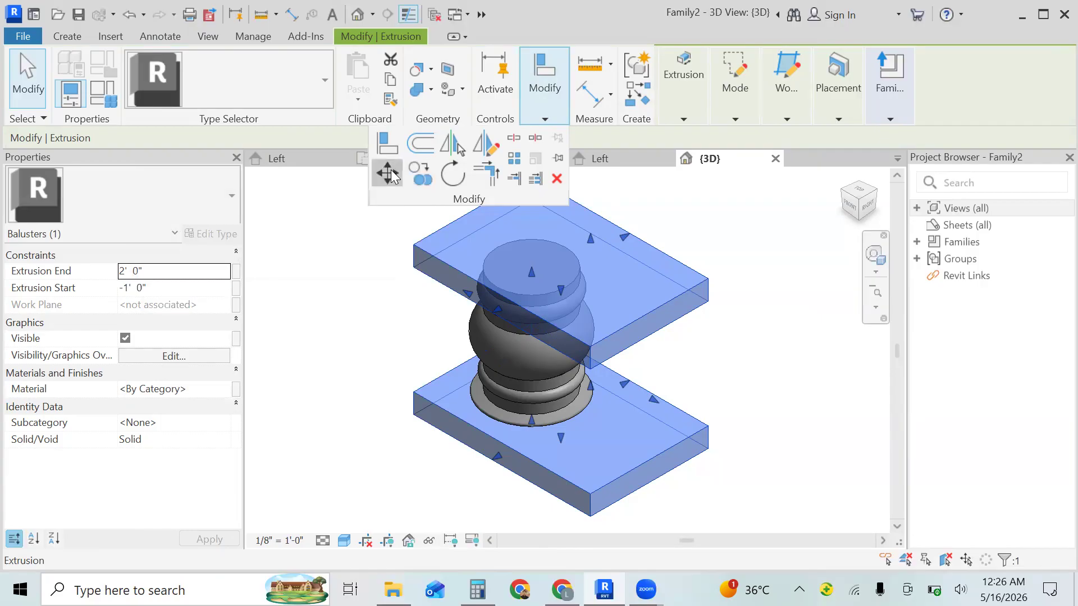
pyautogui.click(793, 427)
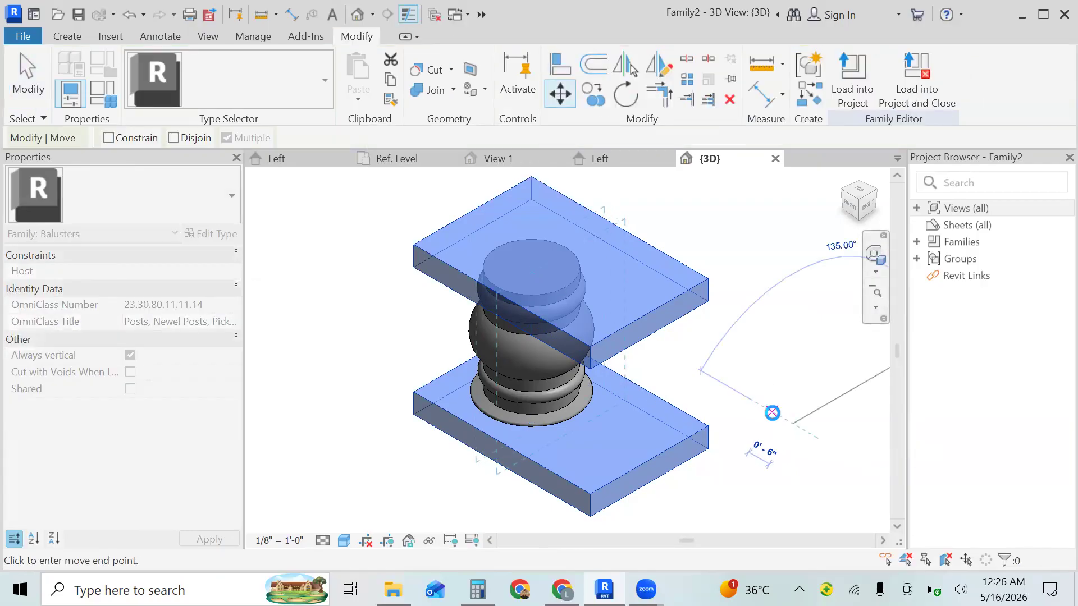
pyautogui.click(770, 415)
pyautogui.click(774, 421)
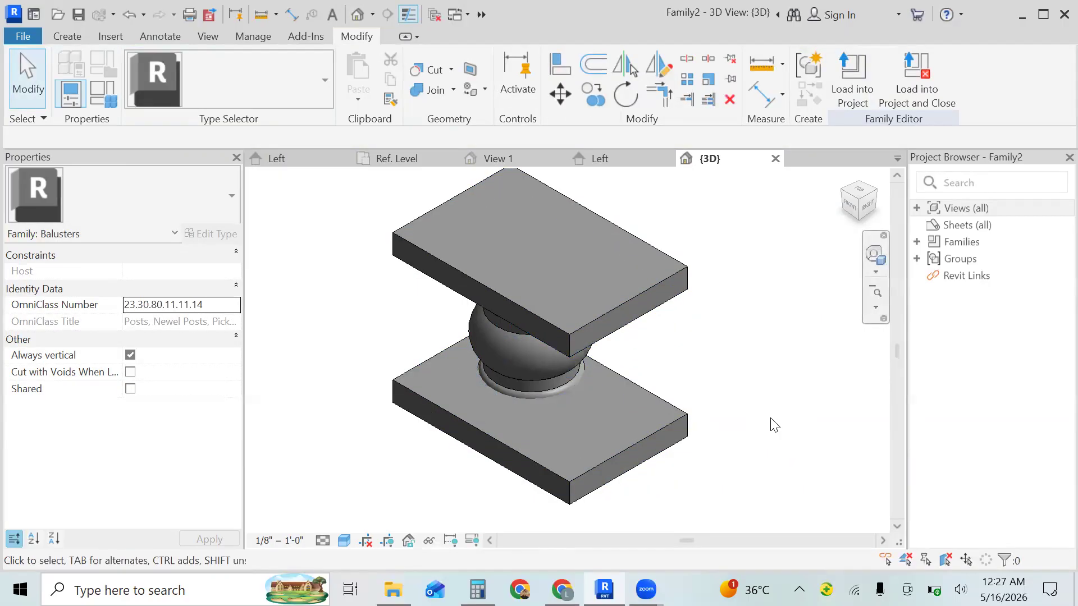
# - In the Left elevation, move the block extrusion 7" straight down
pyautogui.keyDown('shift'); pyautogui.moveTo(762, 421); pyautogui.dragTo(503, 414, button='middle'); pyautogui.keyUp('shift')
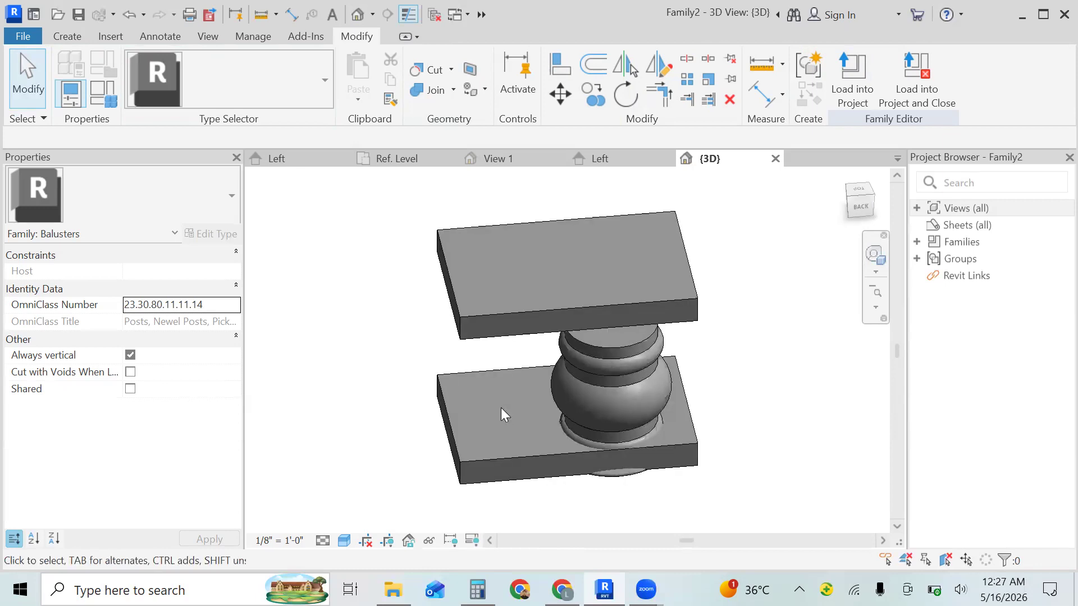
pyautogui.click(599, 157)
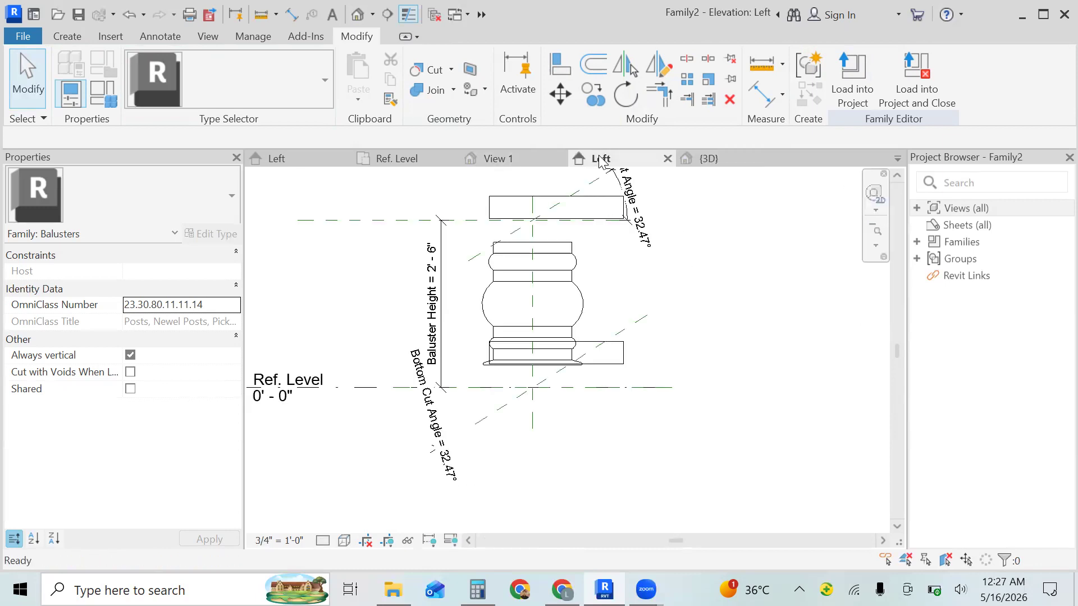
pyautogui.click(567, 207)
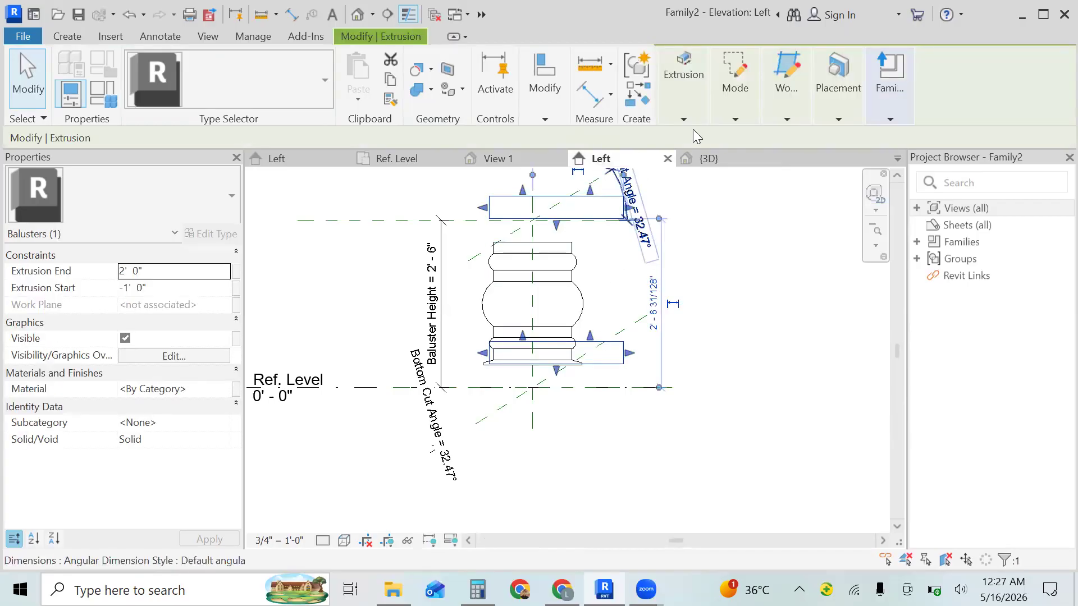
pyautogui.click(545, 112)
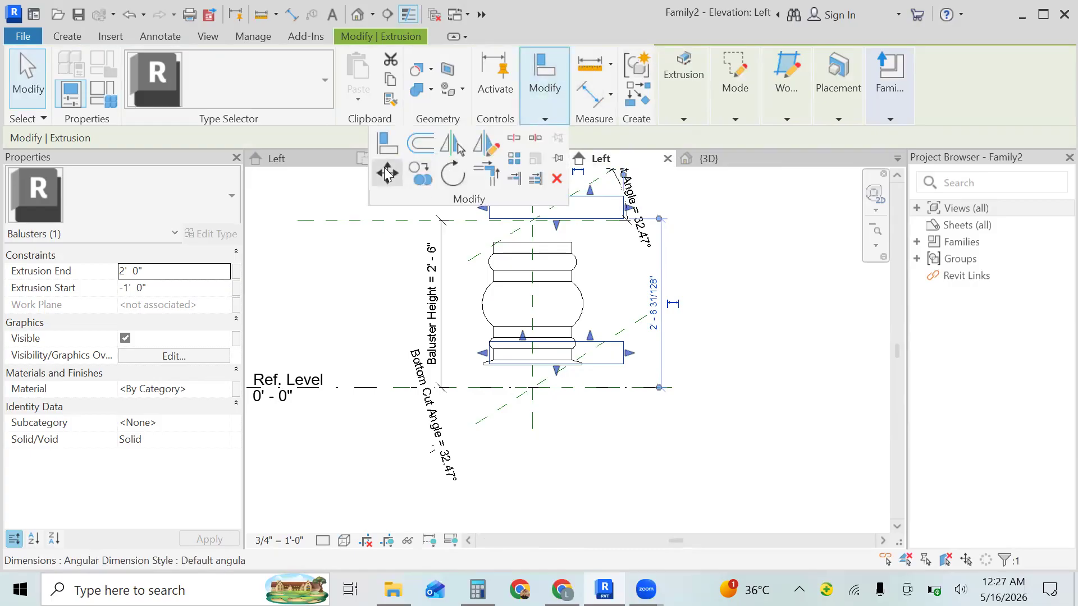
pyautogui.click(387, 174)
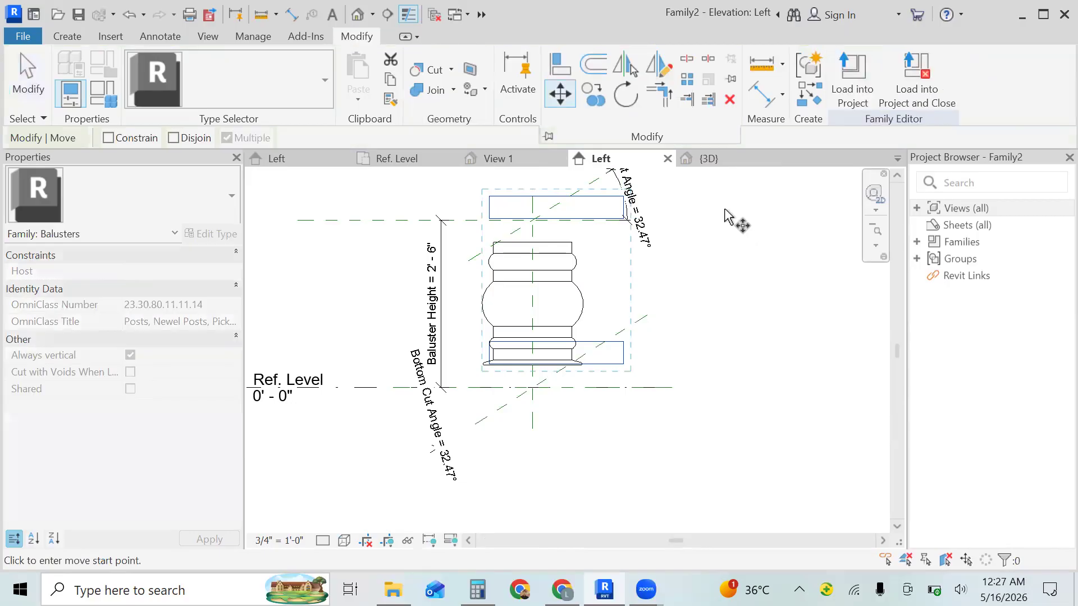
pyautogui.click(725, 210)
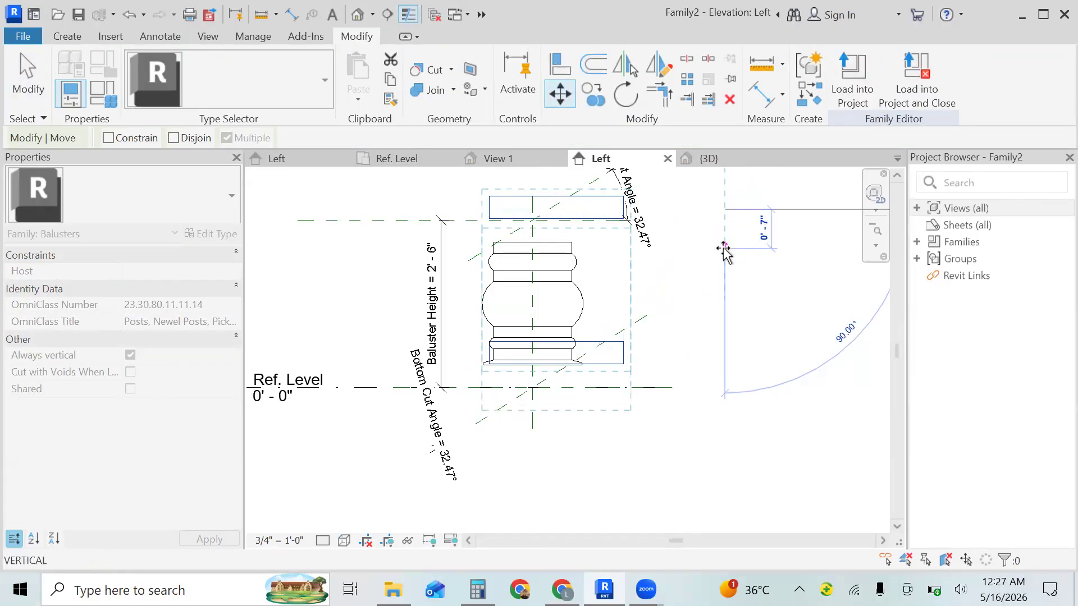
pyautogui.click(724, 249)
pyautogui.press('Escape')
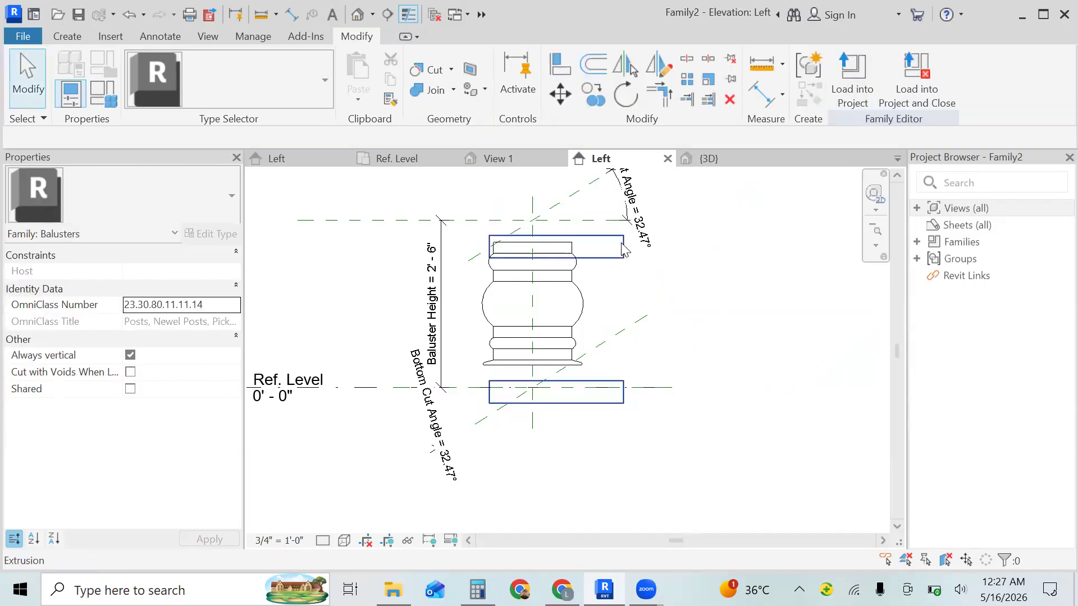
# - Move the block extrusion 2" straight up in the Left elevation
pyautogui.click(623, 248)
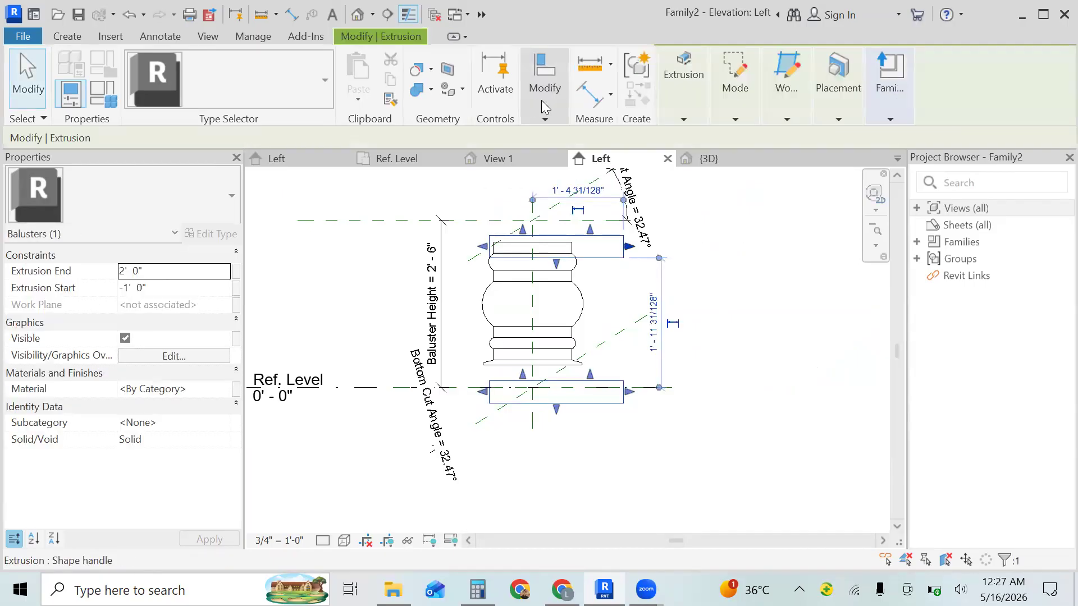
pyautogui.click(544, 119)
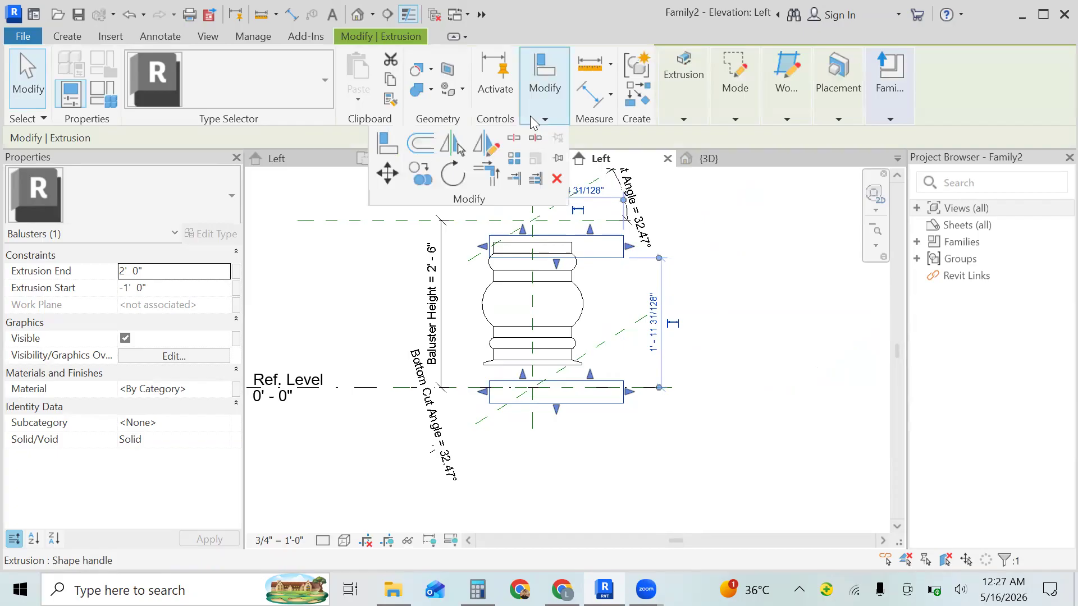
pyautogui.click(388, 174)
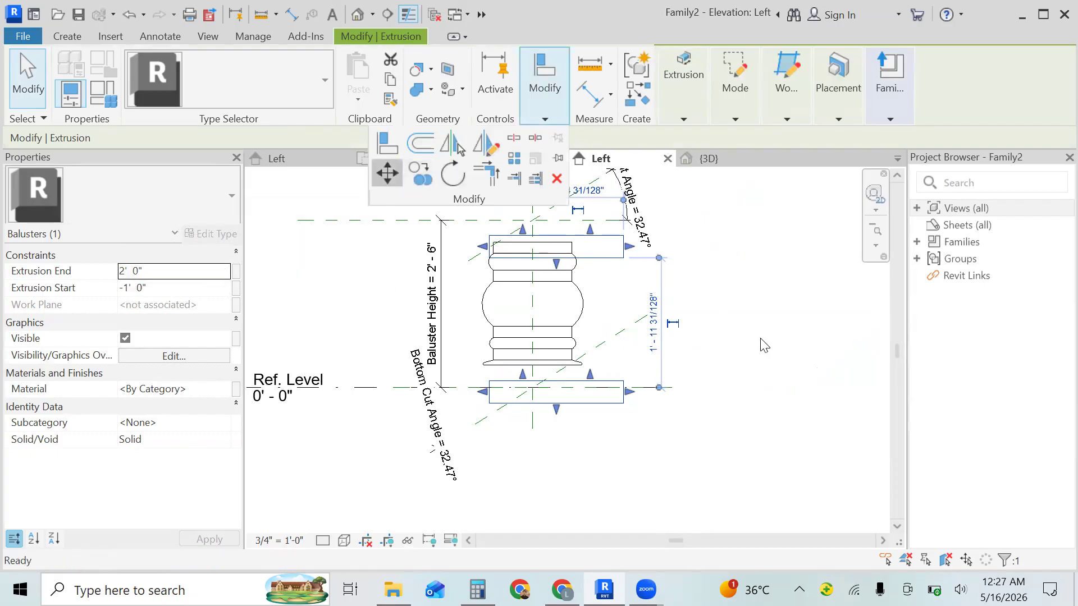
pyautogui.click(767, 356)
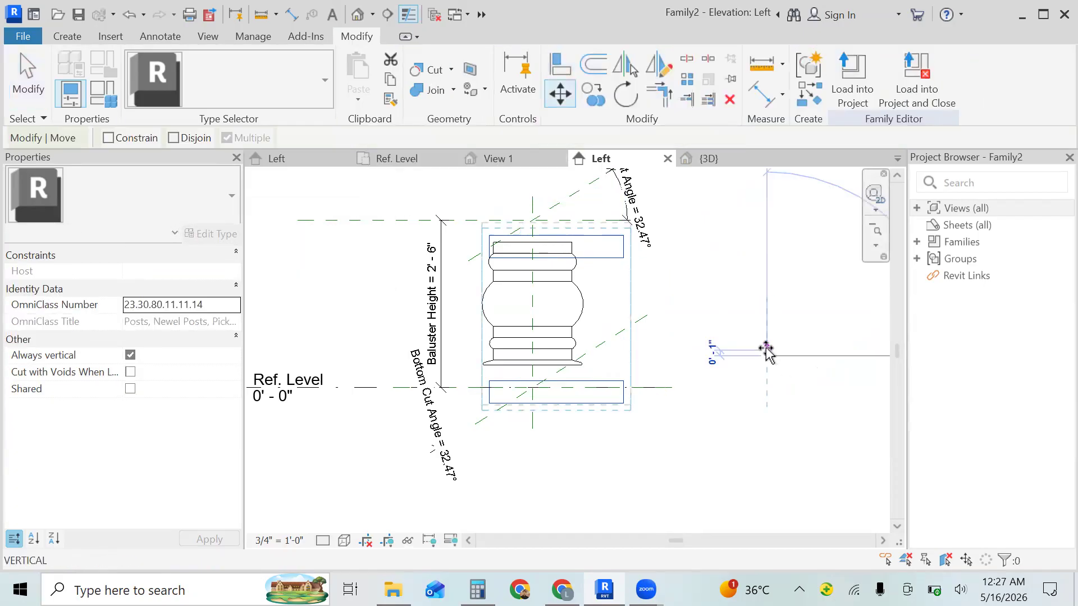
pyautogui.click(767, 344)
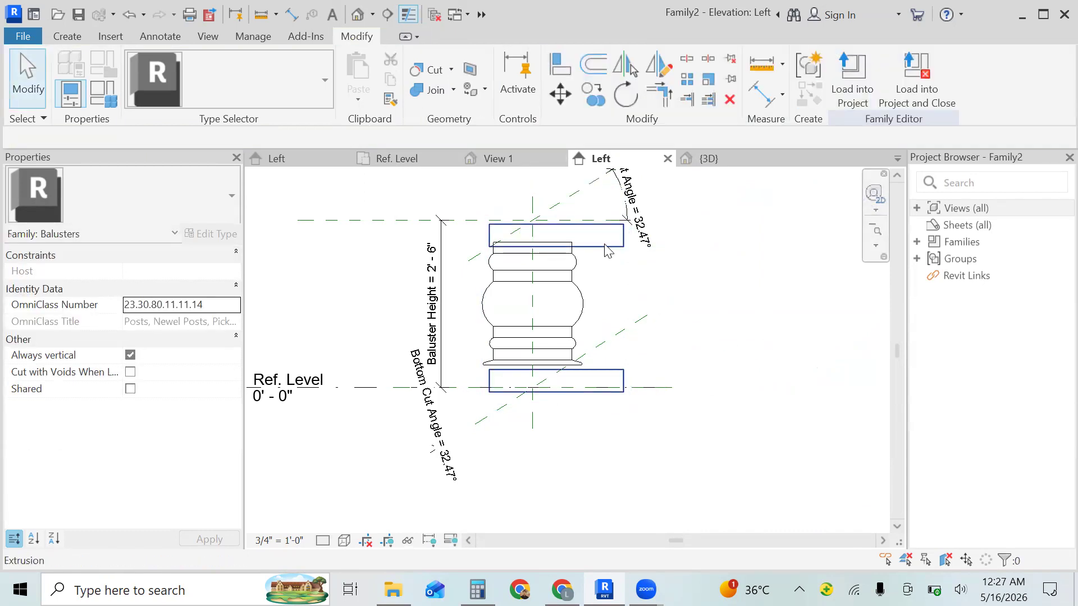
# - Move the block extrusion up another 1" so the blocks meet the ends of the turned profile
pyautogui.click(604, 245)
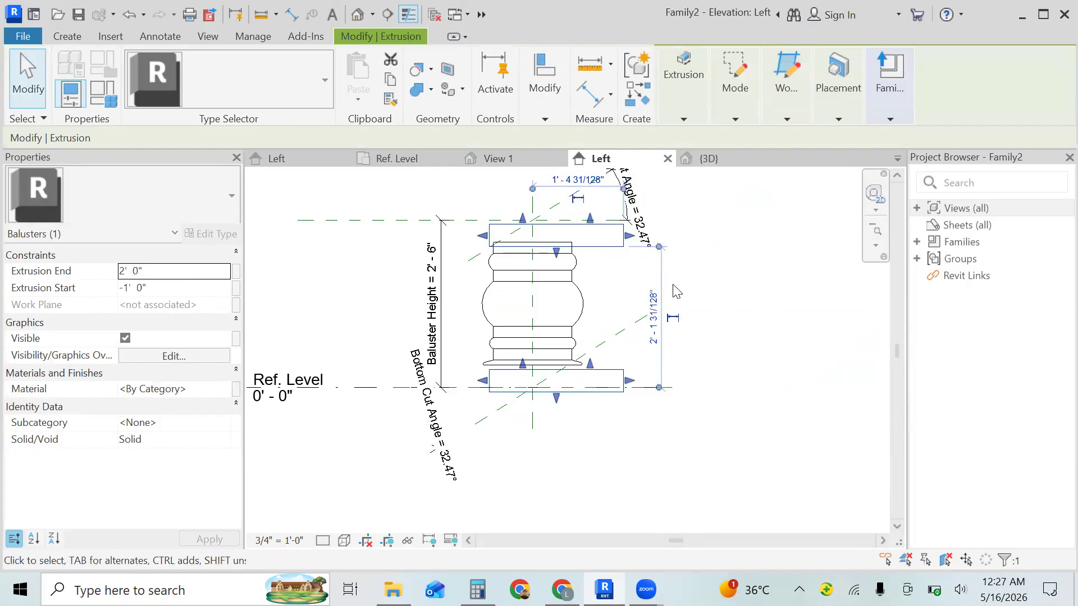
pyautogui.click(545, 117)
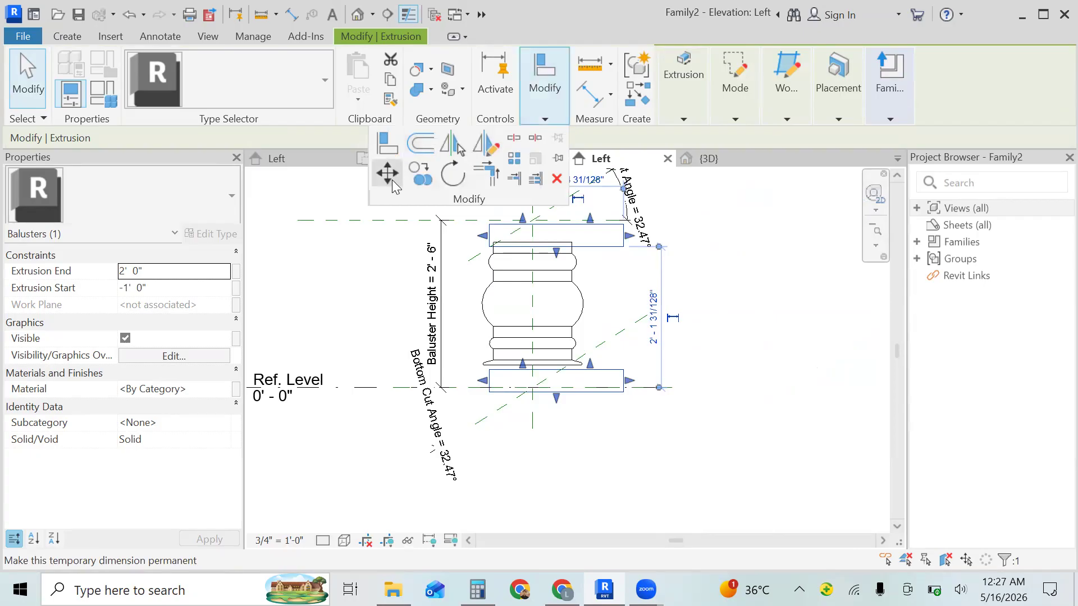
pyautogui.click(391, 180)
pyautogui.click(751, 363)
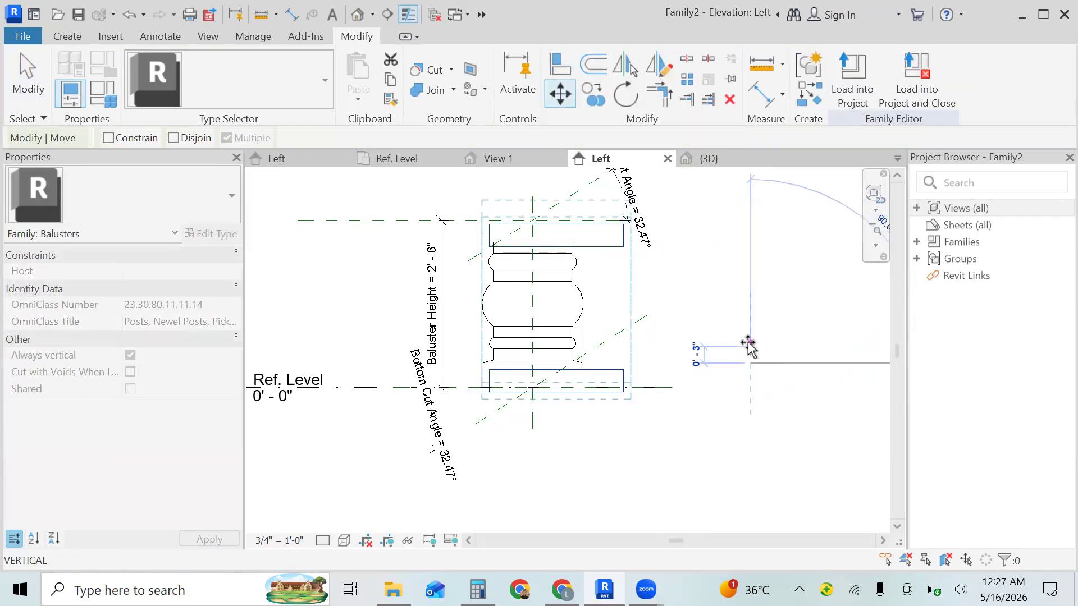
pyautogui.write('1')
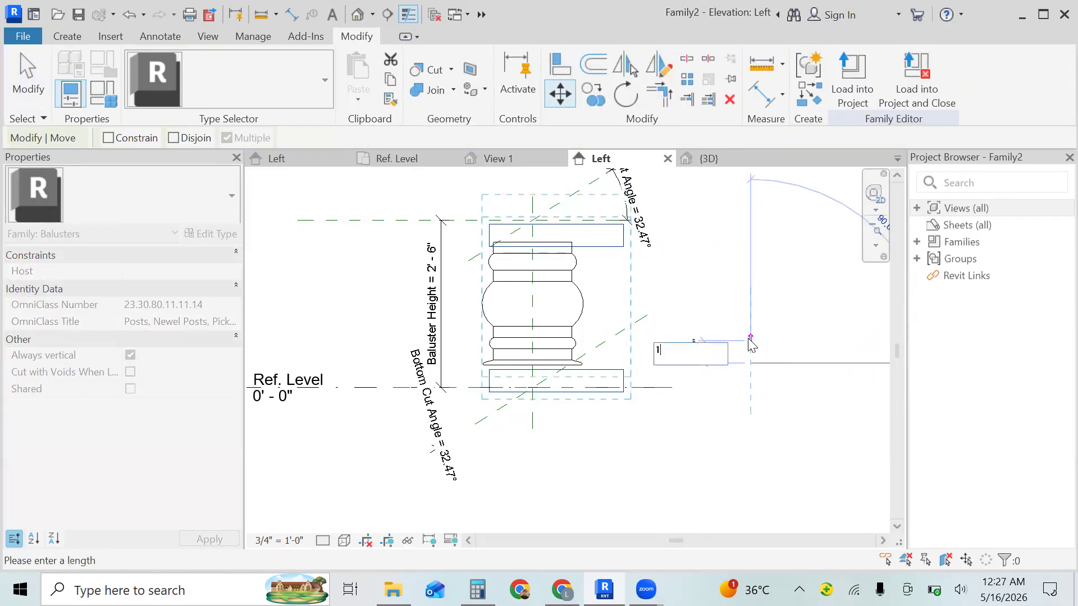
pyautogui.write('"')
pyautogui.press('Return')
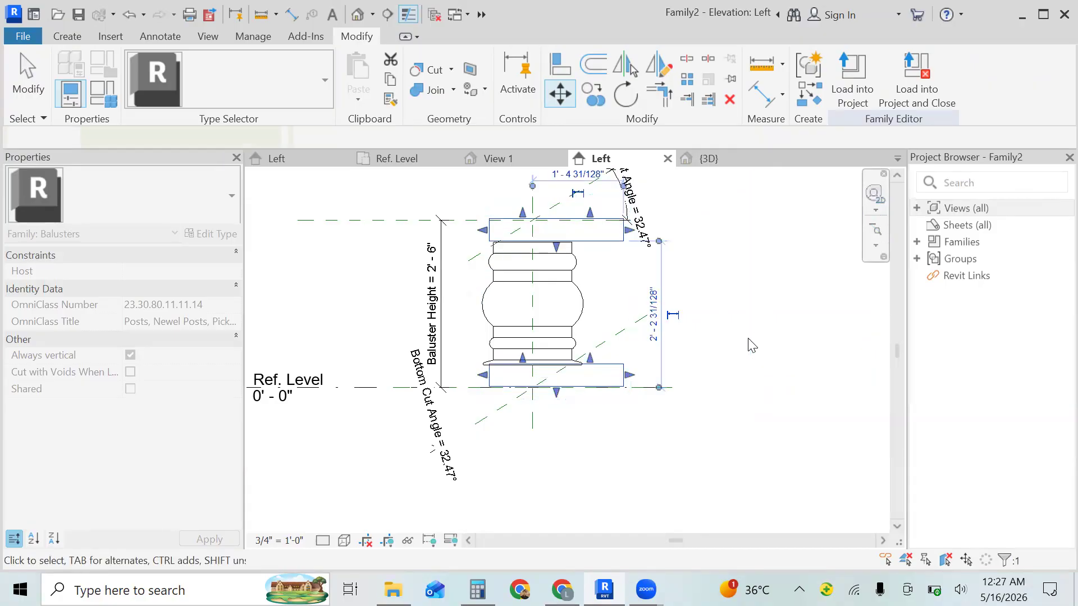
pyautogui.press('Escape')
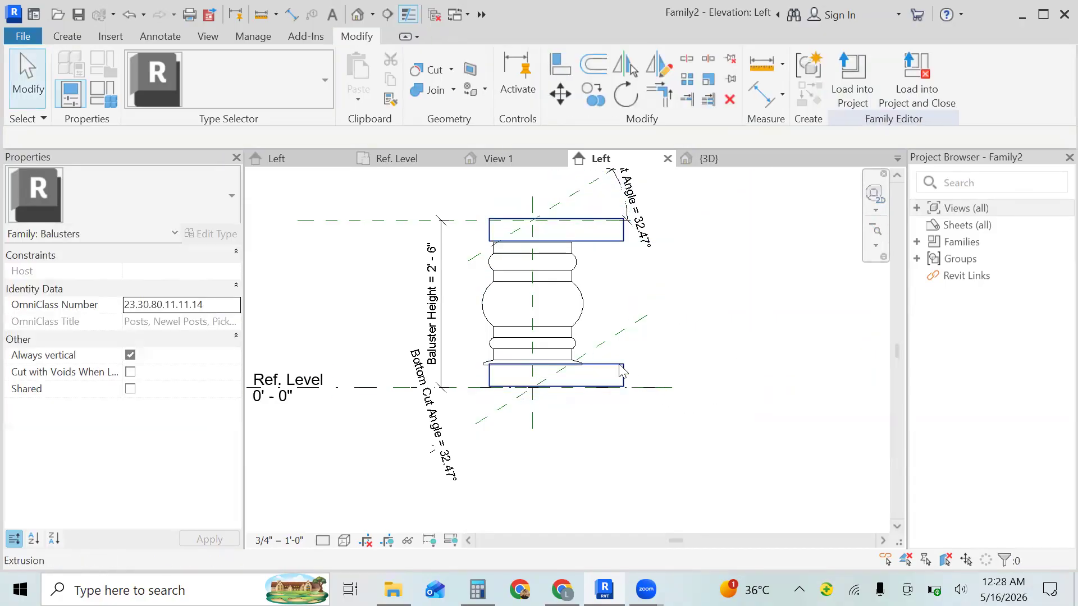
# - Shorten the top and bottom blocks in the Left elevation, pulling the top block's long end to 1'-0" from the centre line
pyautogui.click(618, 239)
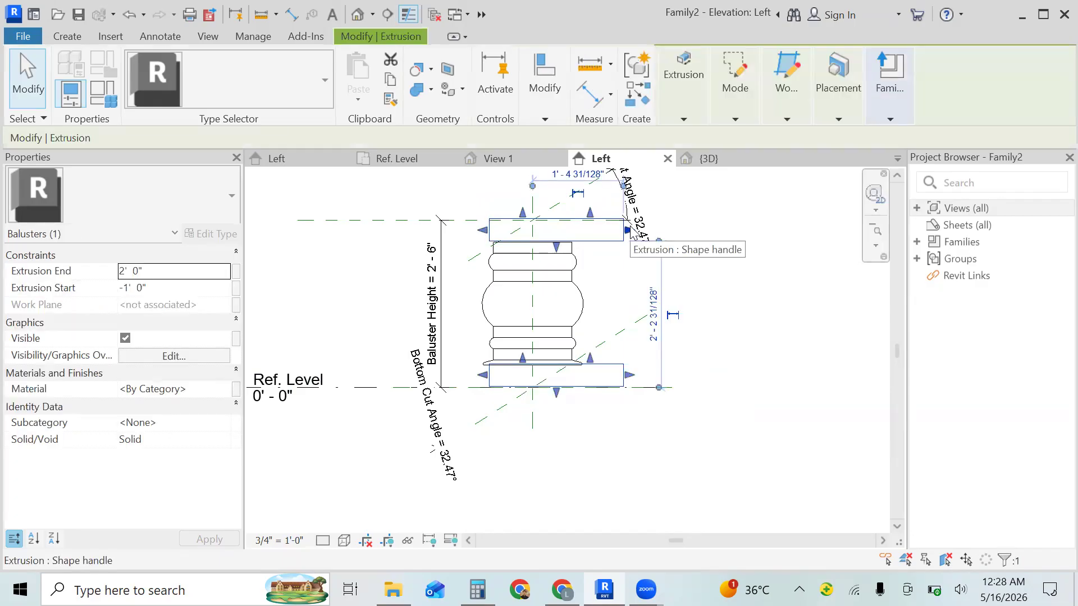
pyautogui.moveTo(627, 230); pyautogui.dragTo(599, 235)
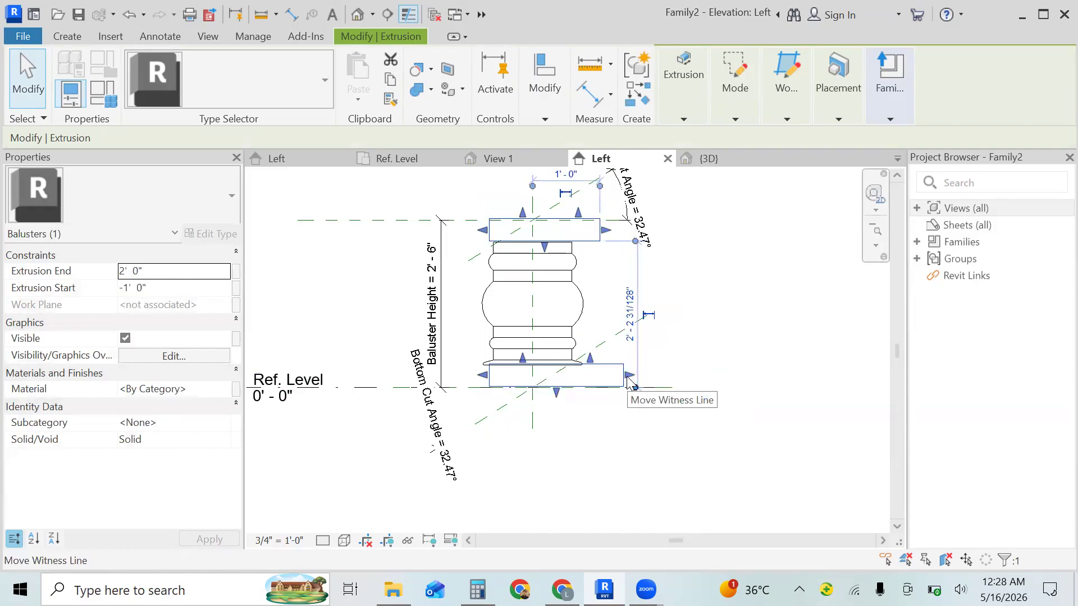
pyautogui.moveTo(630, 379); pyautogui.dragTo(604, 375)
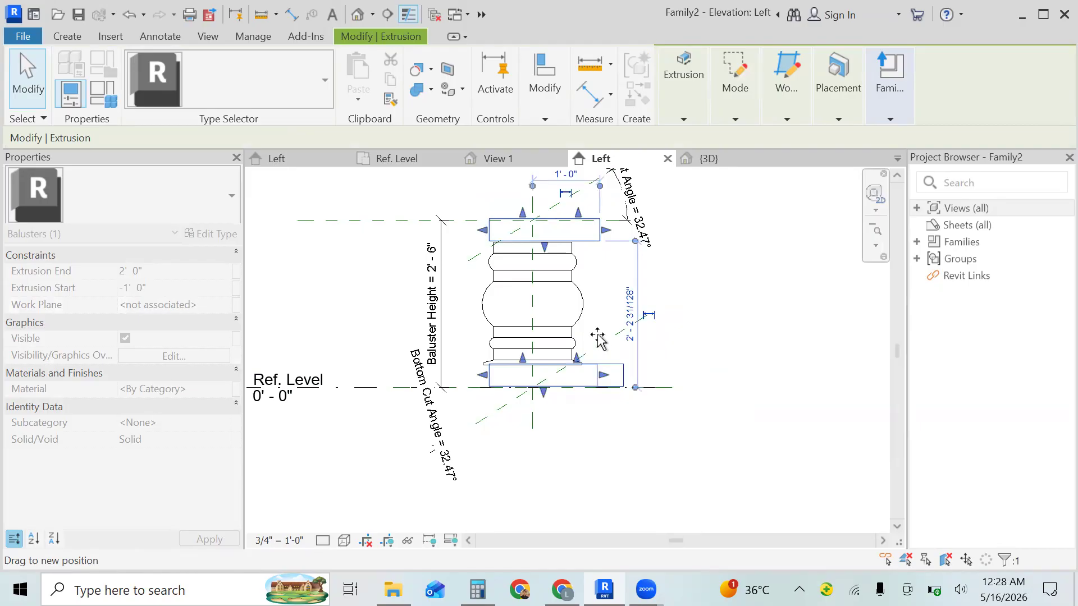
pyautogui.press('Escape')
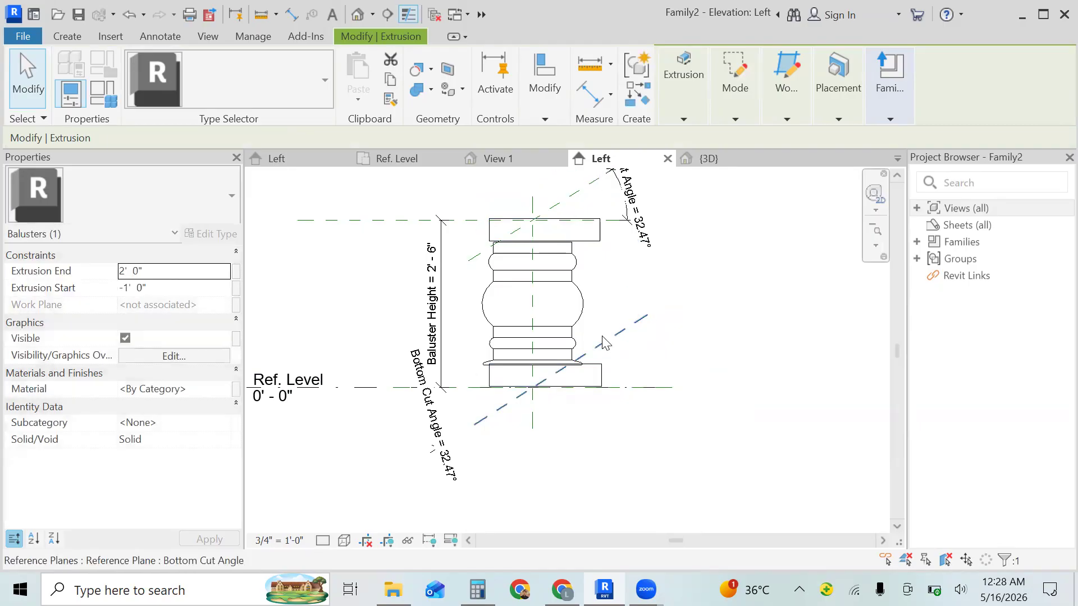
# - Move the block extrusion 2" horizontally to the left in the Left elevation to centre the blocks on the turned profile
pyautogui.click(601, 382)
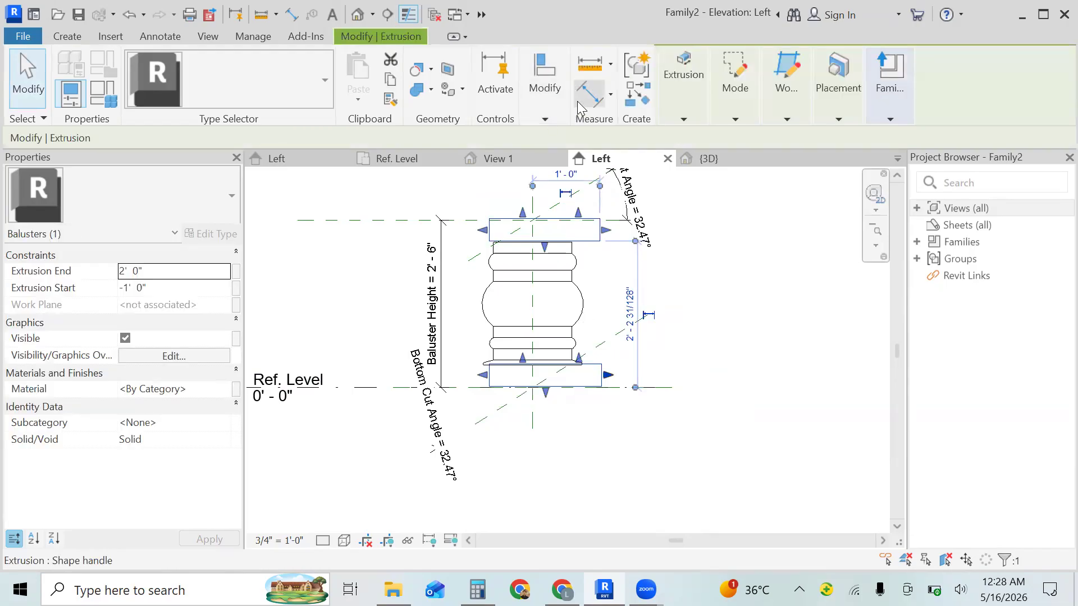
pyautogui.click(548, 109)
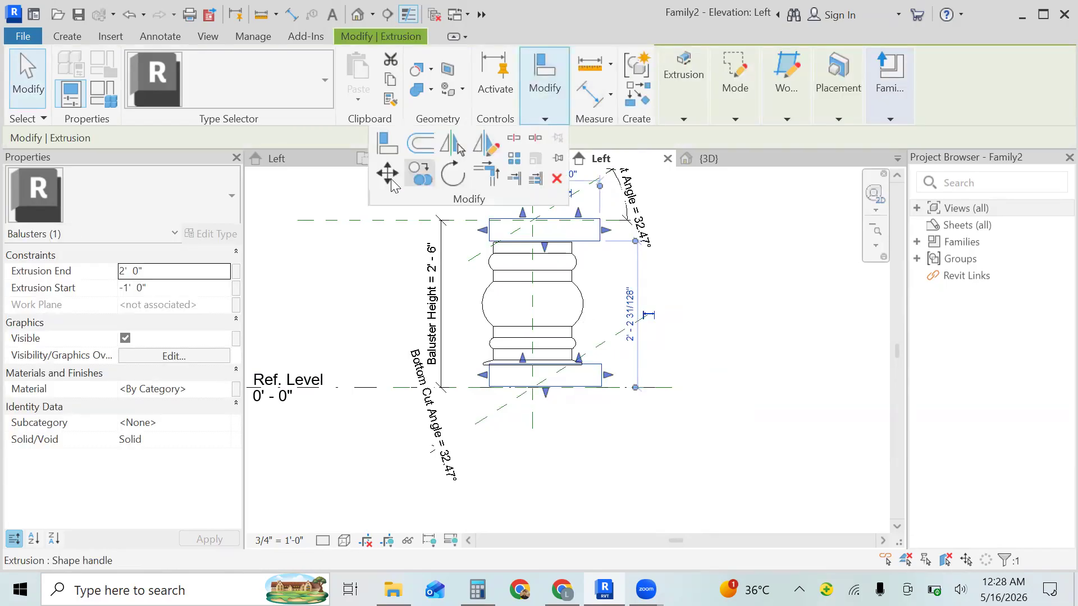
pyautogui.press('m')
pyautogui.press('v')
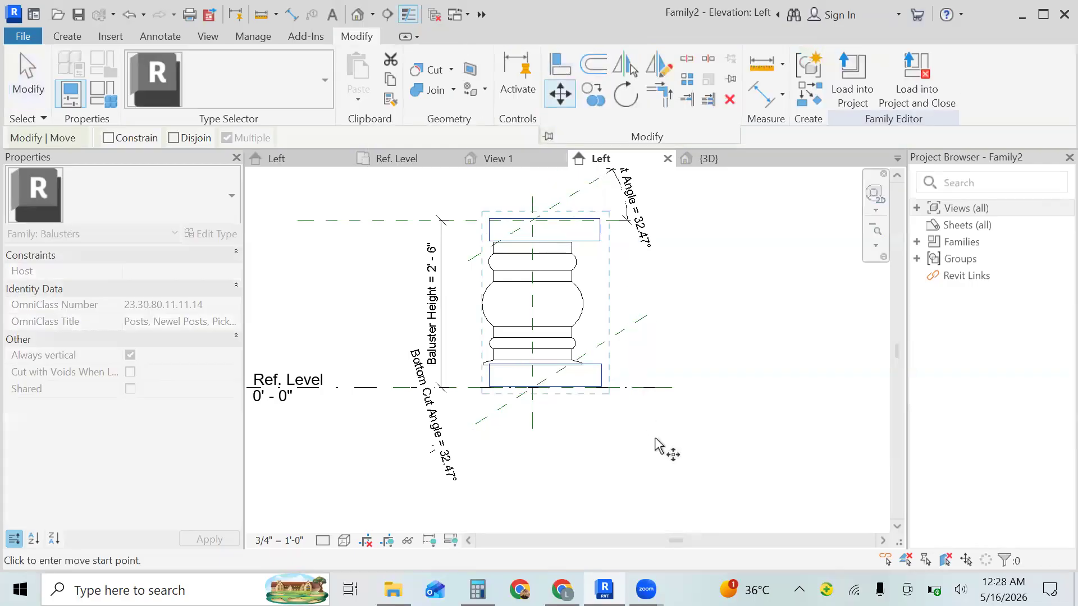
pyautogui.click(655, 444)
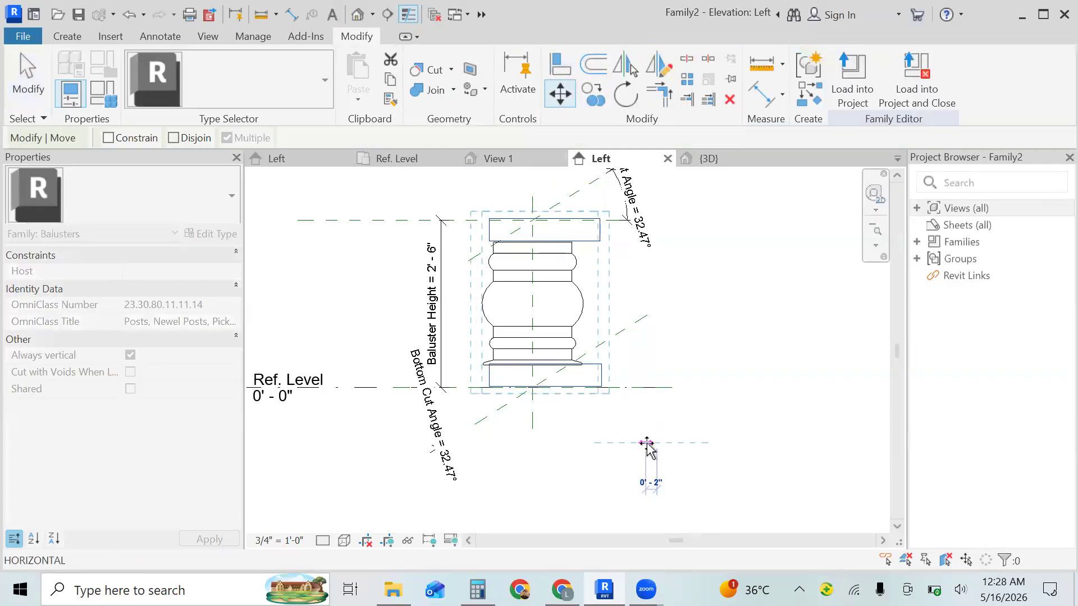
pyautogui.click(646, 443)
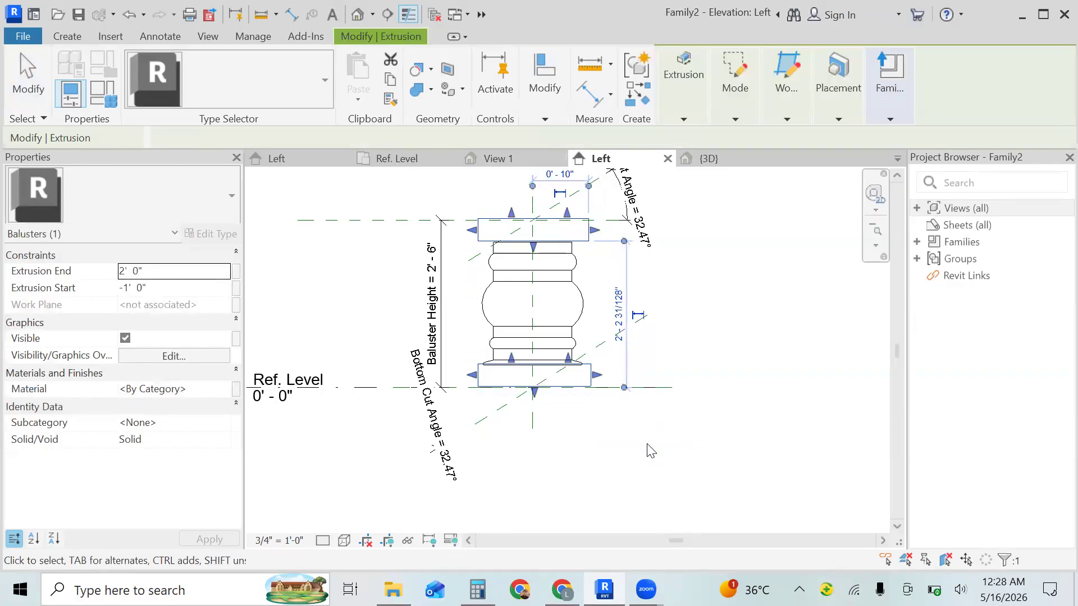
pyautogui.click(651, 450)
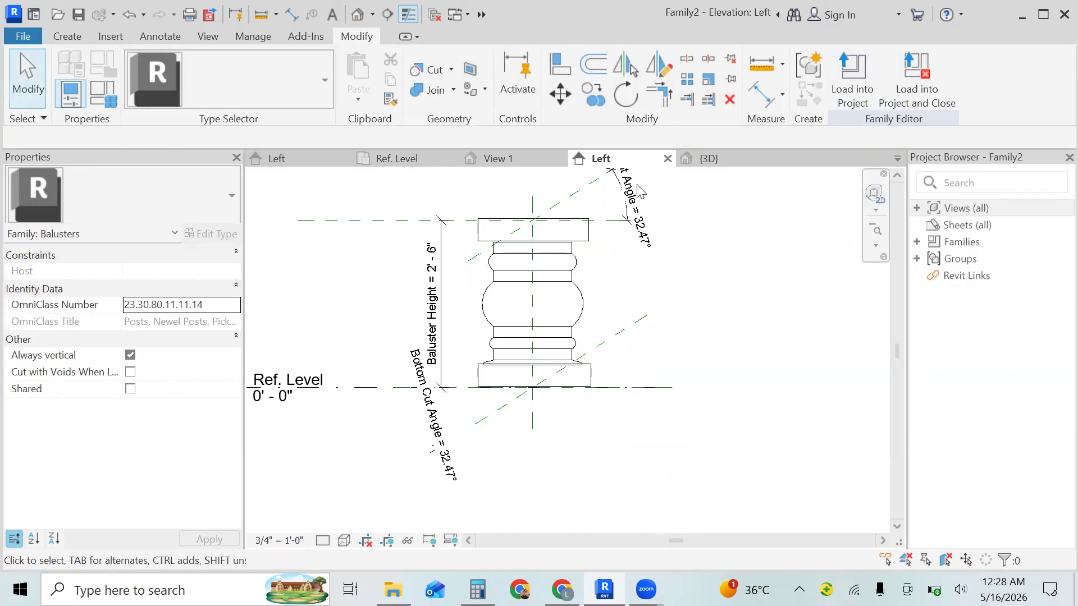
pyautogui.click(701, 160)
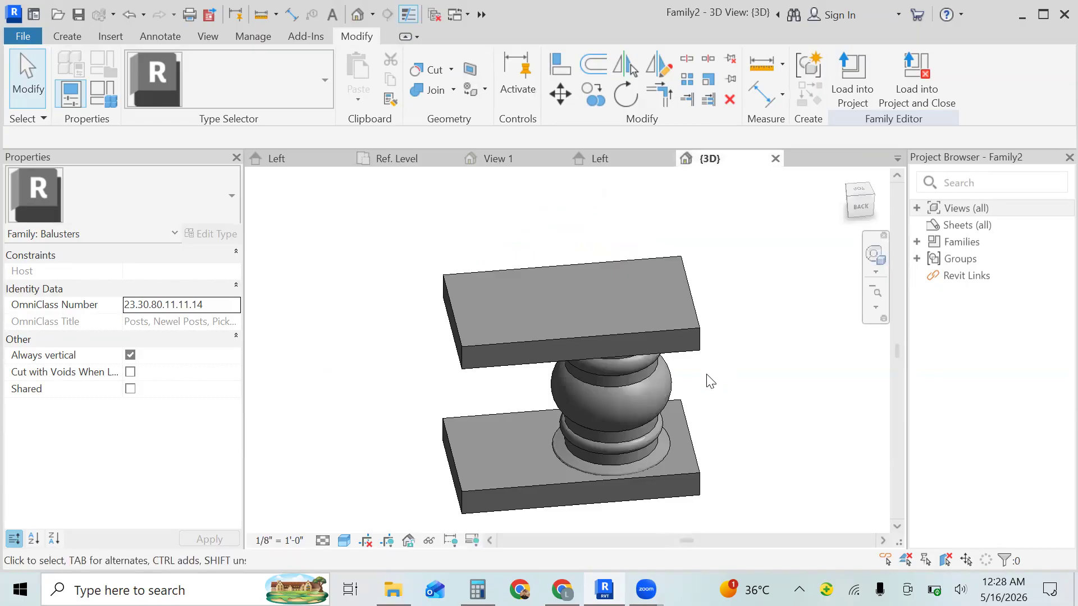
pyautogui.click(515, 162)
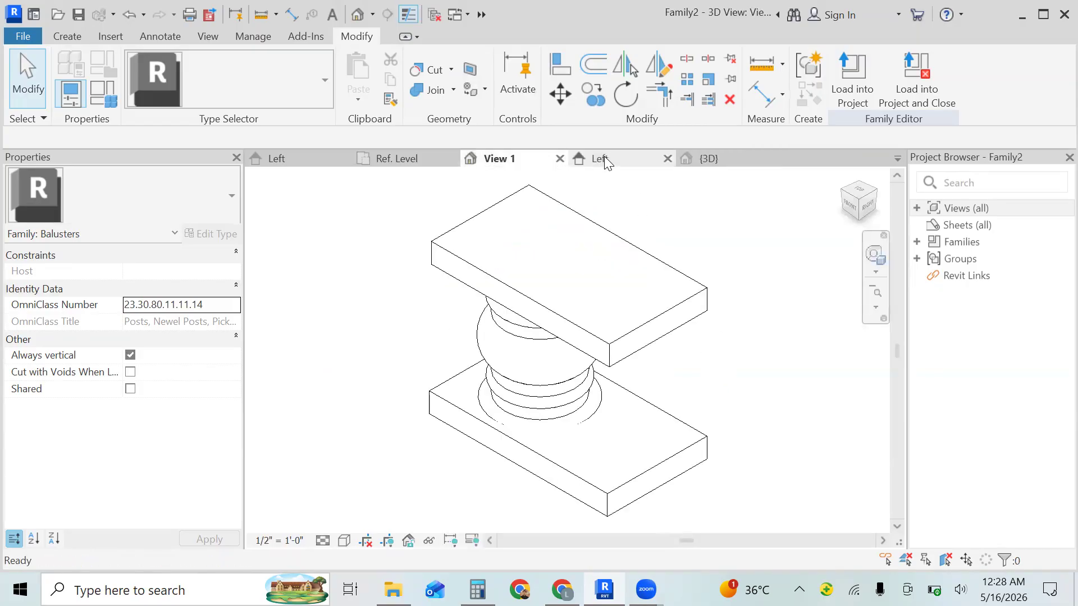
pyautogui.click(633, 337)
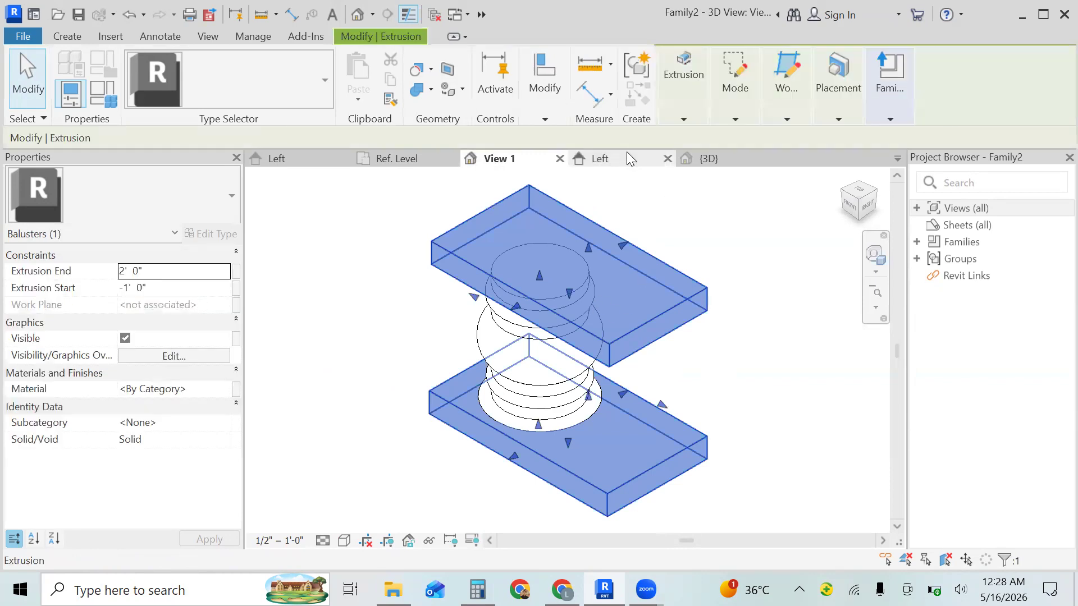
pyautogui.click(626, 157)
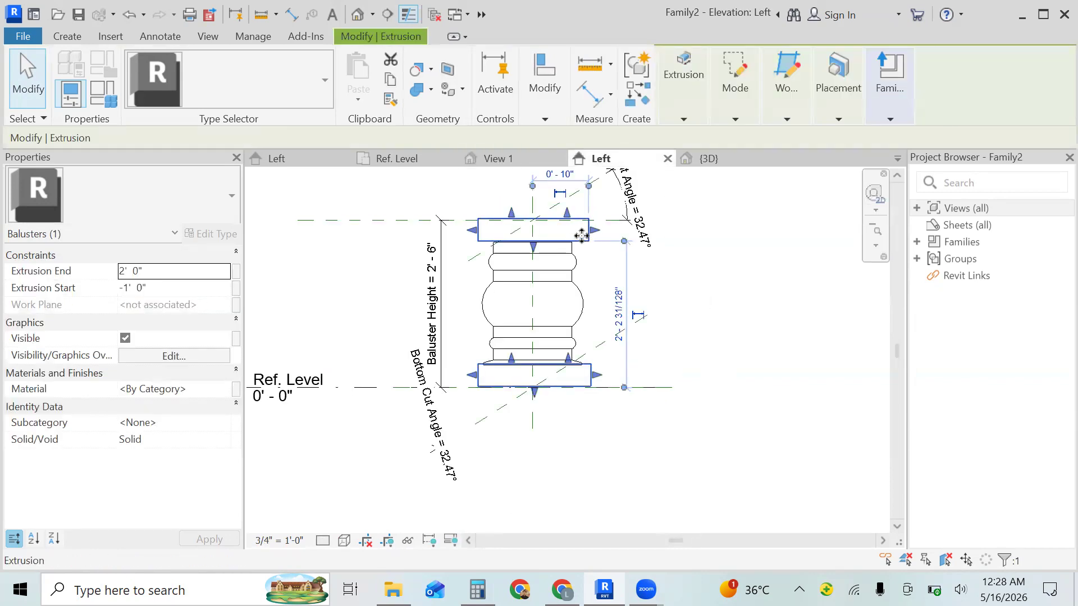
pyautogui.doubleClick(398, 34)
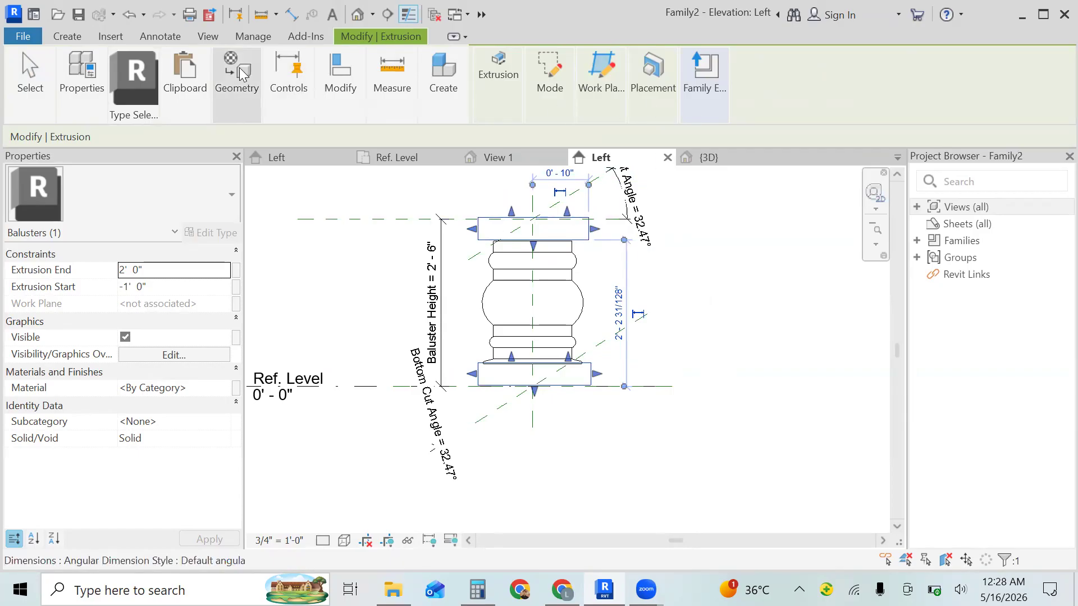
pyautogui.moveTo(235, 93)
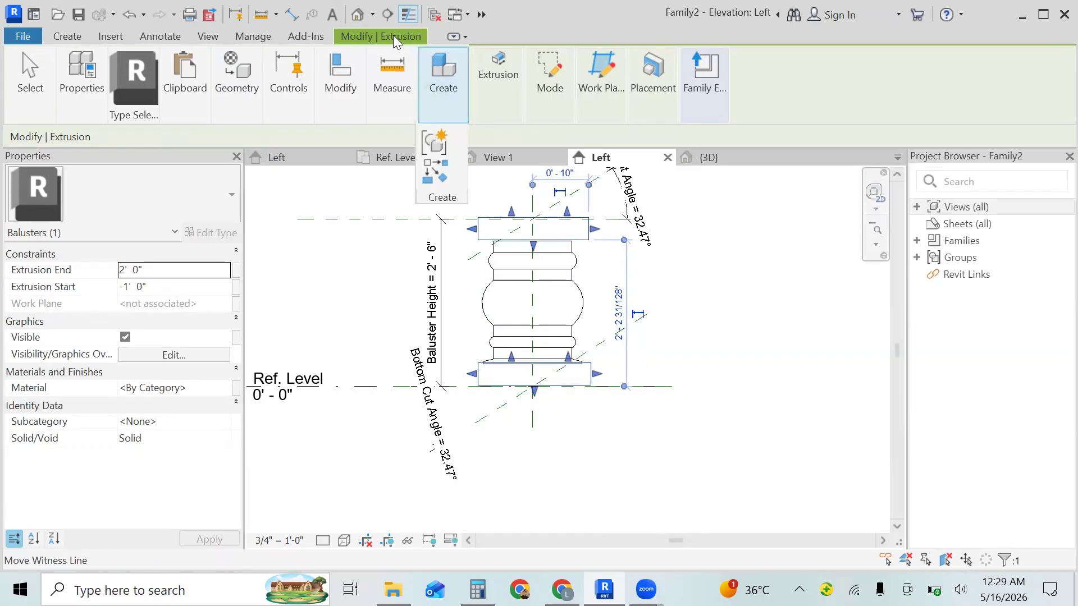
pyautogui.press('Escape')
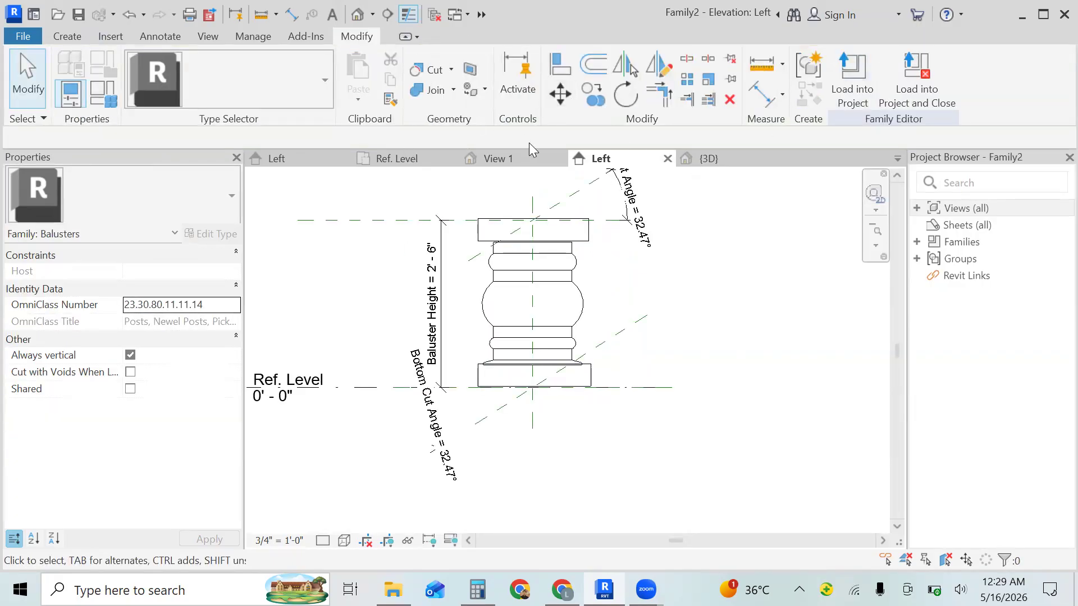
# - Shorten the overhanging end of both blocks in the 3D view to an extrusion end of about 1' 1.7"
pyautogui.click(714, 154)
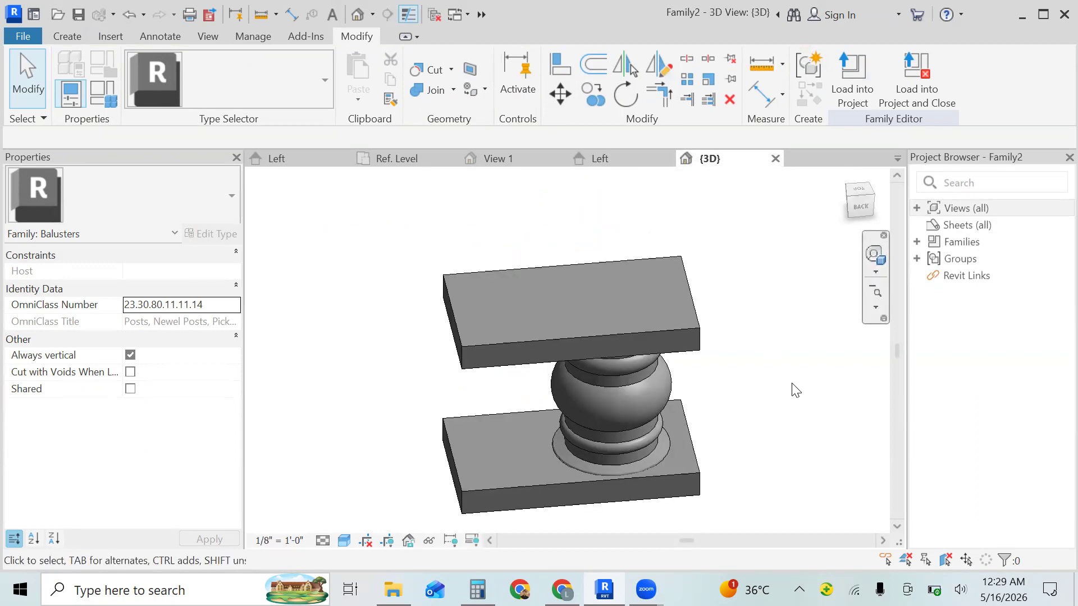
pyautogui.keyDown('shift'); pyautogui.moveTo(789, 390); pyautogui.dragTo(716, 342, button='middle'); pyautogui.keyUp('shift')
pyautogui.keyDown('shift'); pyautogui.moveTo(729, 290); pyautogui.dragTo(504, 304, button='middle'); pyautogui.keyUp('shift')
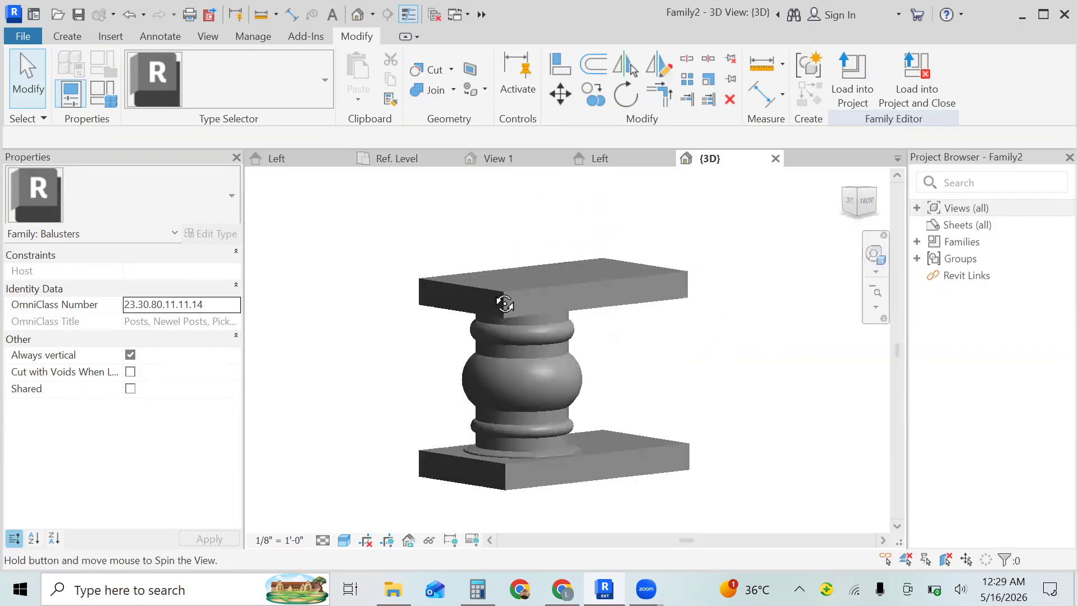
pyautogui.moveTo(422, 340)
pyautogui.keyDown('shift'); pyautogui.mouseDown(button='middle')
pyautogui.moveTo(353, 339)
pyautogui.moveTo(464, 332)
pyautogui.moveTo(433, 327)
pyautogui.mouseUp(button='middle'); pyautogui.keyUp('shift')
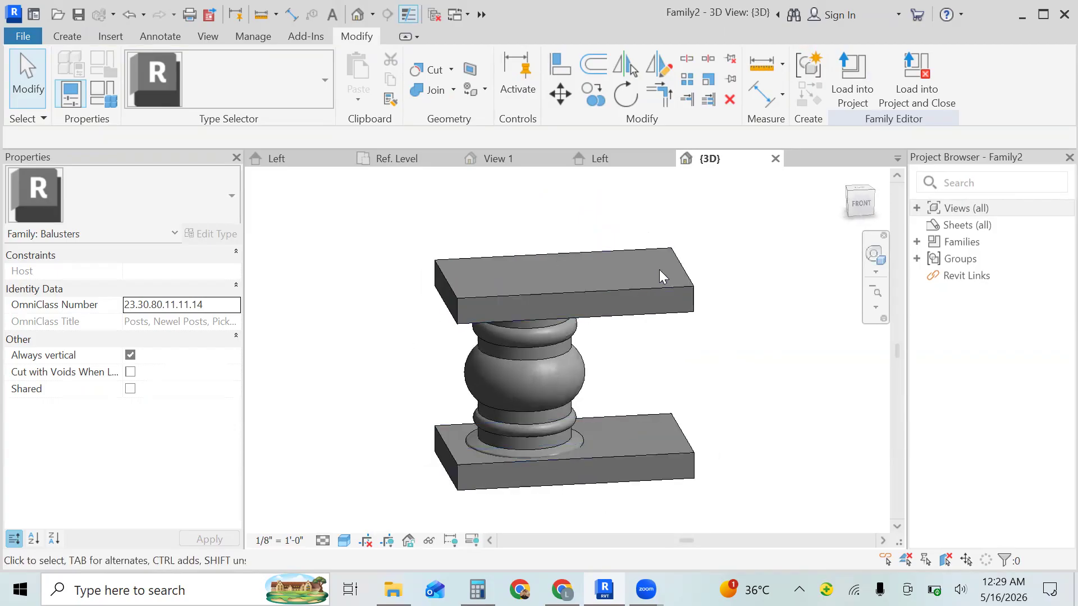
pyautogui.click(661, 288)
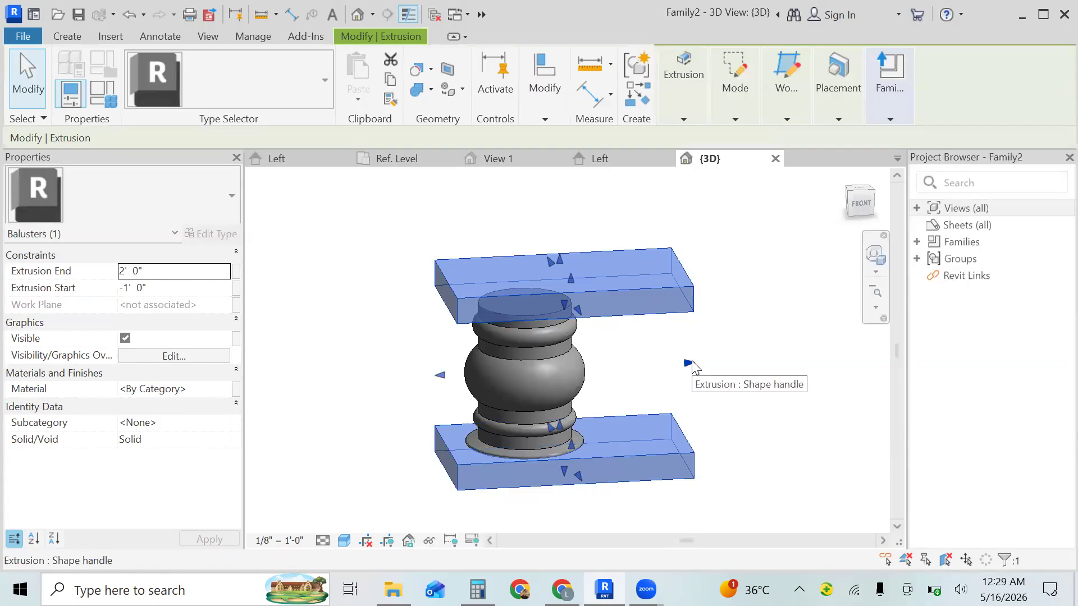
pyautogui.moveTo(690, 365); pyautogui.dragTo(618, 366)
pyautogui.click(617, 367)
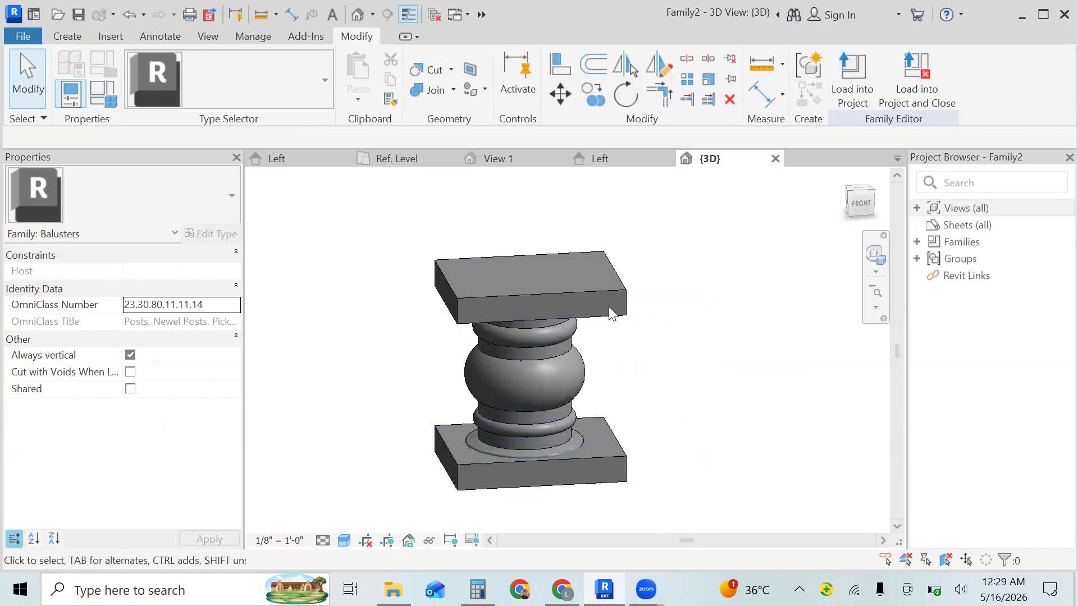
pyautogui.click(620, 319)
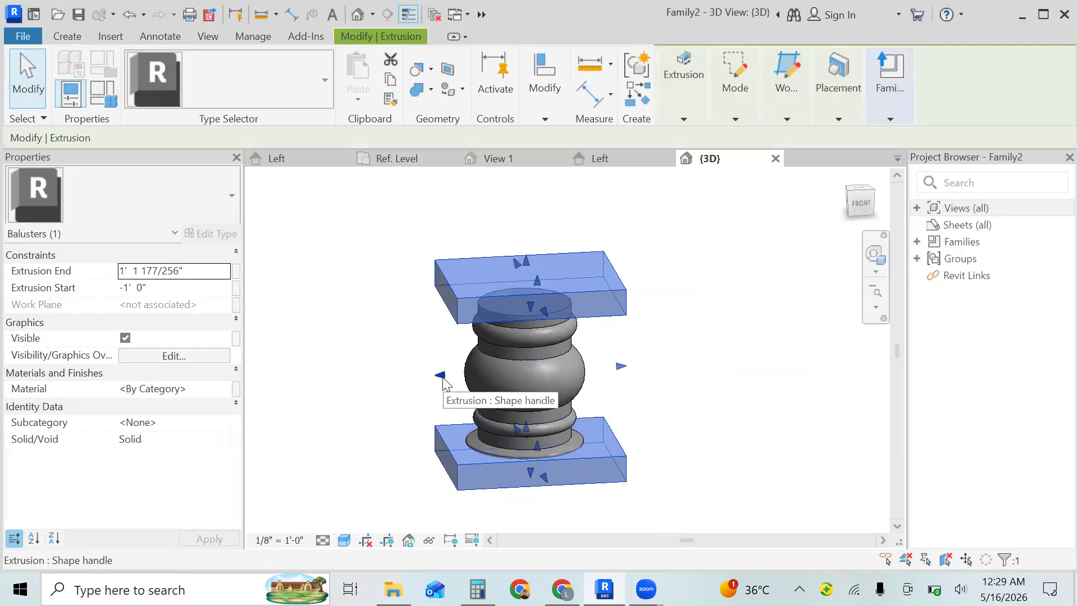
pyautogui.click(750, 399)
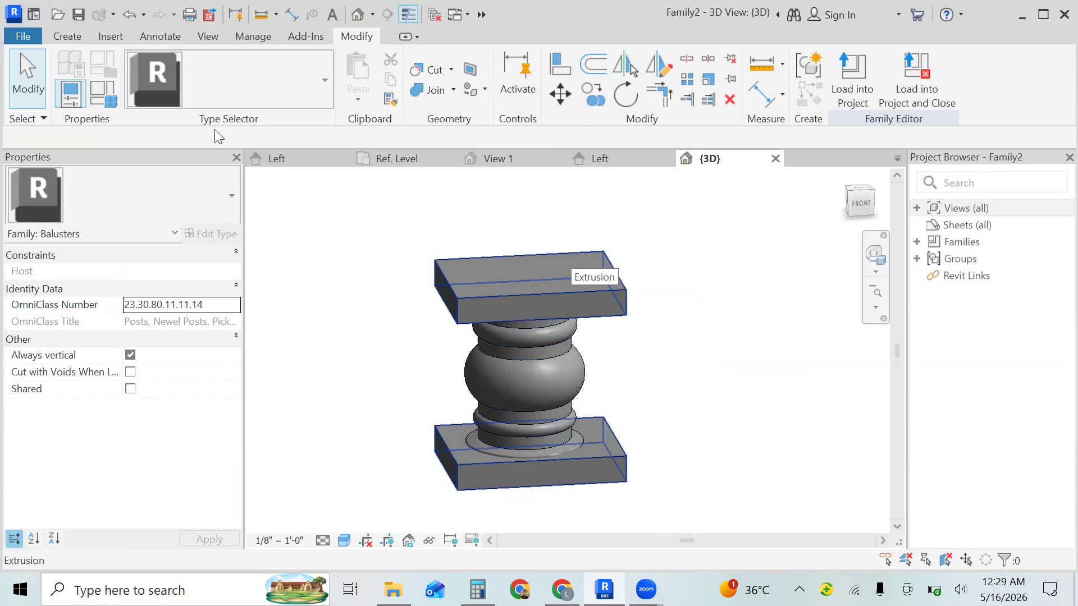
# - Save the baluster family as bluster2 in the Documents folder
pyautogui.click(27, 36)
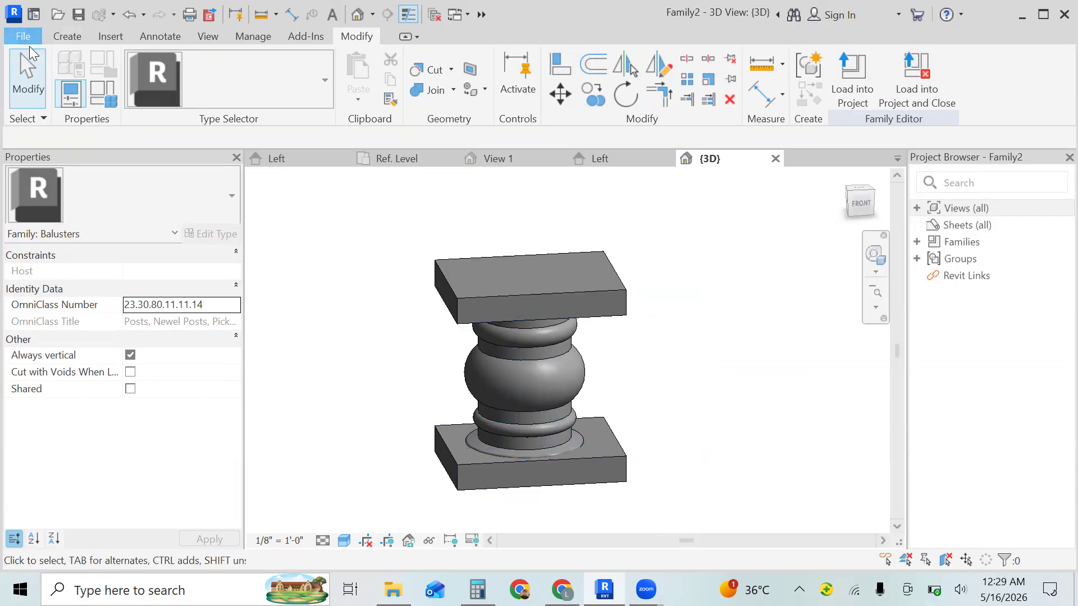
pyautogui.click(66, 196)
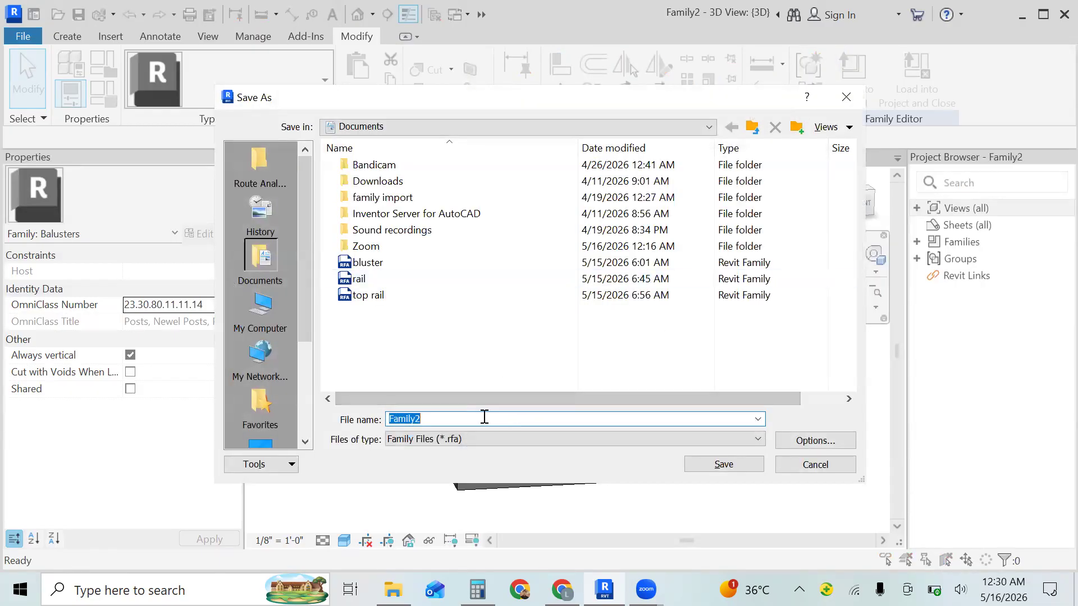
pyautogui.press('BackSpace')
pyautogui.write('bl')
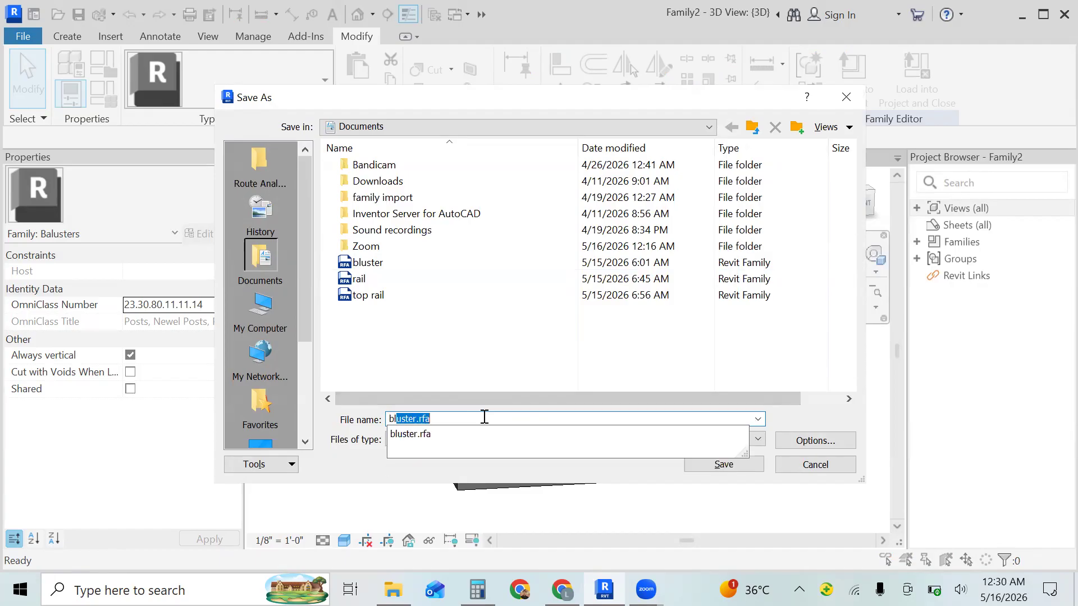
pyautogui.write('uster2')
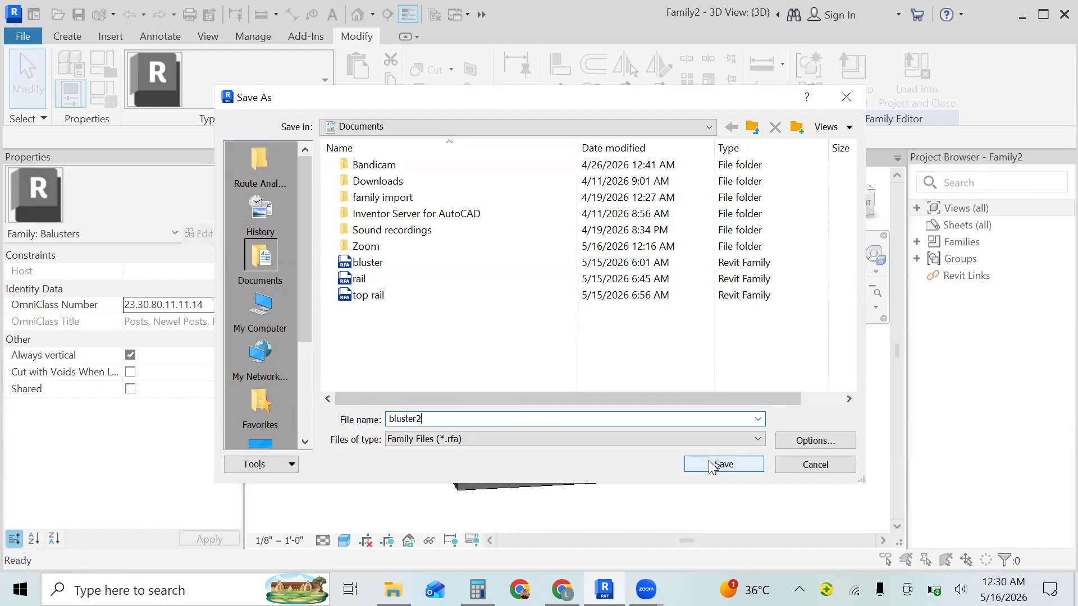
pyautogui.click(722, 464)
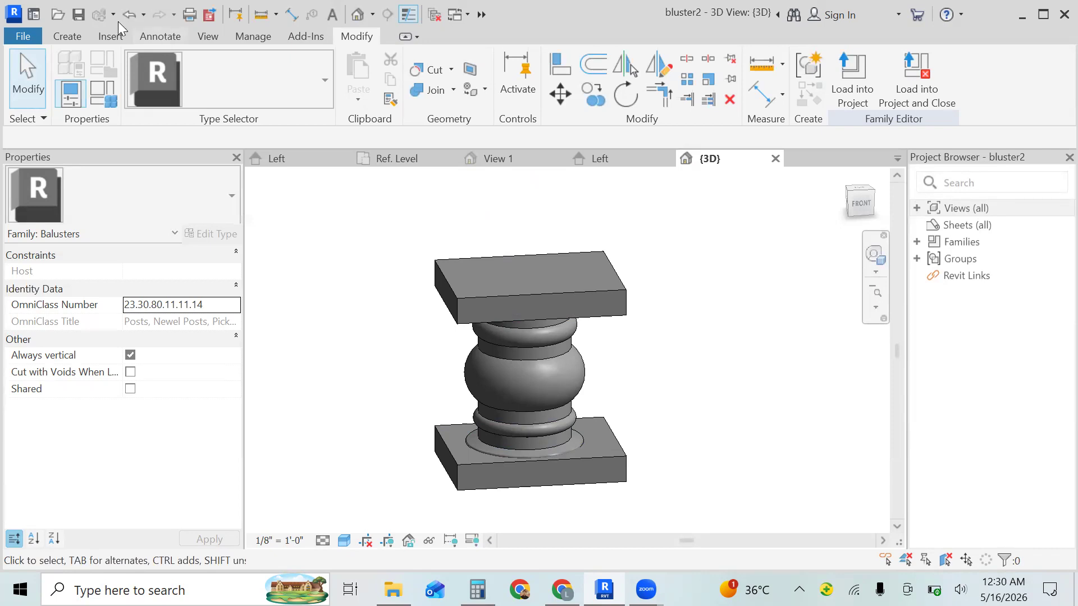
# - Create a new family from the Profile-Rail template in the English-Imperial folder
pyautogui.click(24, 36)
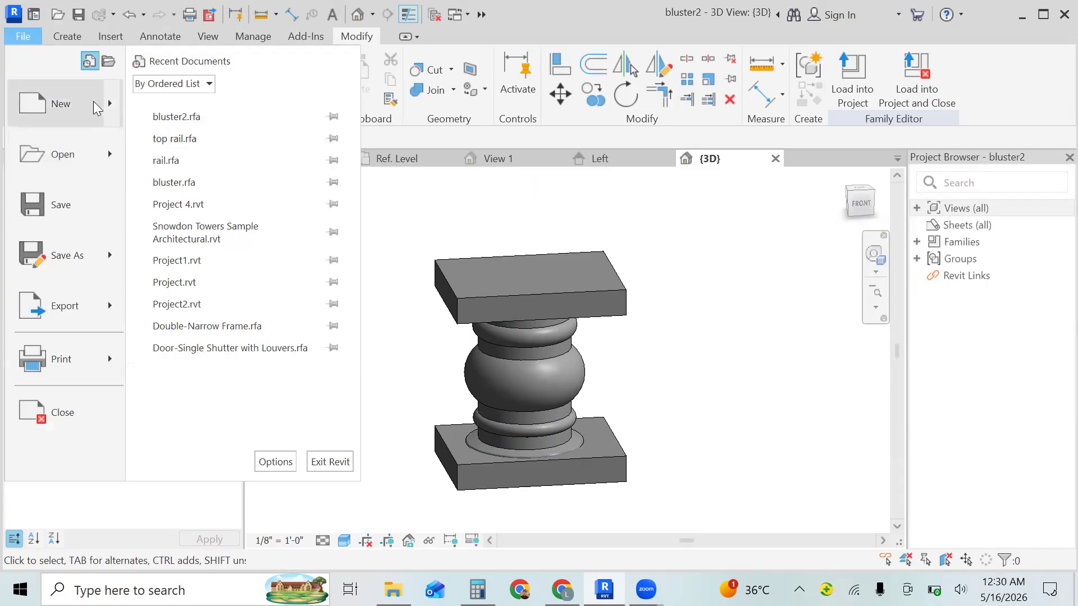
pyautogui.moveTo(97, 108)
pyautogui.click(224, 162)
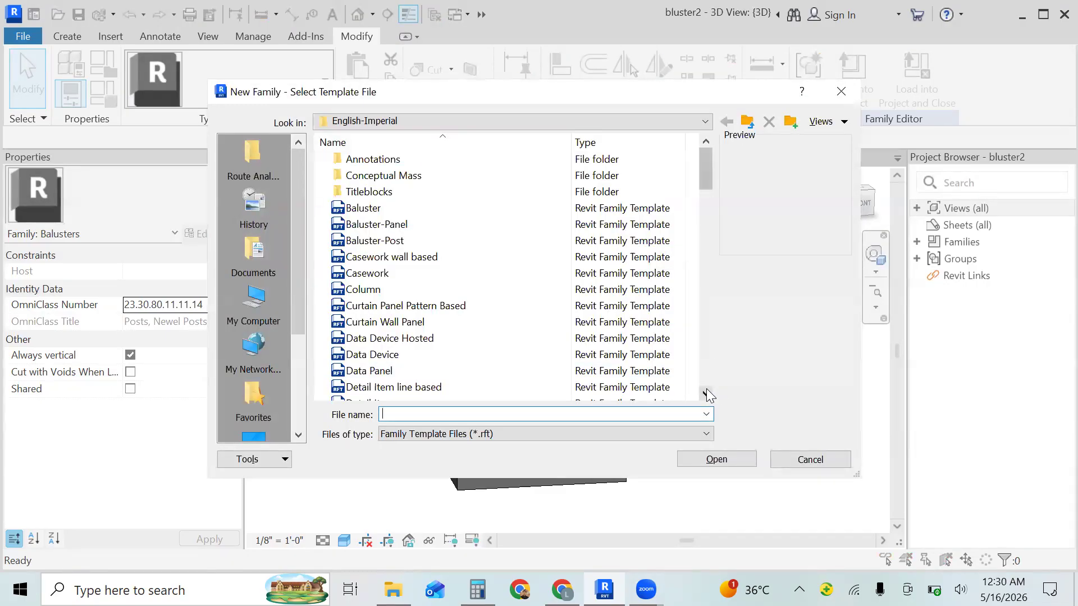
pyautogui.click(706, 392)
pyautogui.click(706, 393)
pyautogui.click(706, 392)
pyautogui.click(706, 393)
pyautogui.click(706, 393)
pyautogui.click(706, 393)
pyautogui.click(706, 393)
pyautogui.click(706, 393)
pyautogui.click(706, 393)
pyautogui.click(705, 393)
pyautogui.click(706, 393)
pyautogui.click(706, 393)
pyautogui.click(706, 393)
pyautogui.click(706, 393)
pyautogui.click(706, 393)
pyautogui.click(706, 393)
pyautogui.click(706, 392)
pyautogui.click(706, 393)
pyautogui.click(706, 392)
pyautogui.click(705, 392)
pyautogui.click(706, 393)
pyautogui.click(706, 393)
pyautogui.click(706, 393)
pyautogui.click(706, 393)
pyautogui.click(706, 393)
pyautogui.click(706, 393)
pyautogui.click(706, 393)
pyautogui.click(706, 393)
pyautogui.click(706, 393)
pyautogui.click(706, 393)
pyautogui.click(706, 392)
pyautogui.click(706, 393)
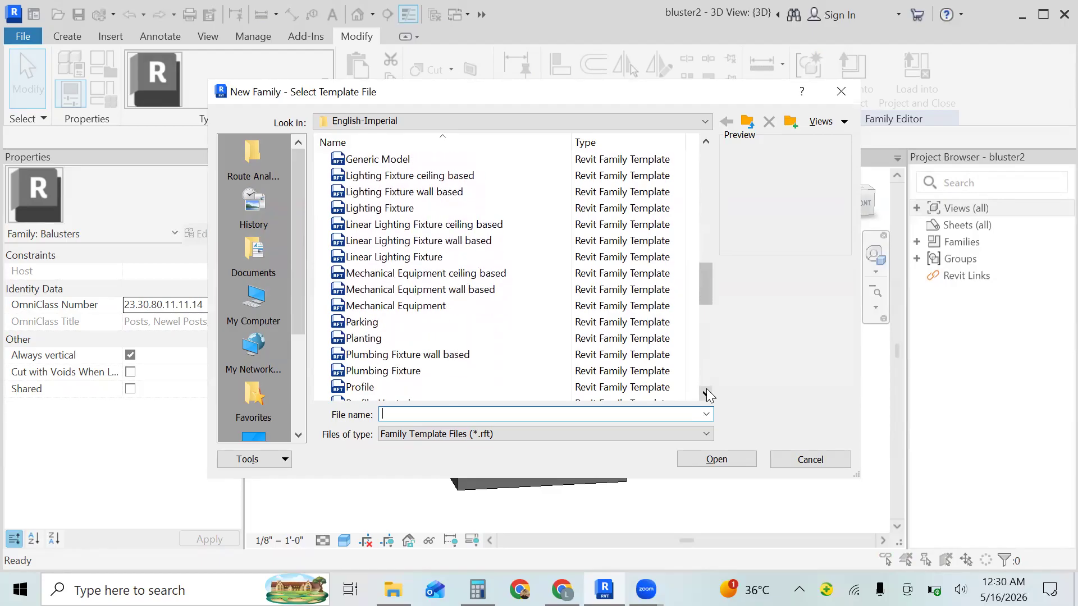
pyautogui.click(706, 393)
pyautogui.click(706, 393)
pyautogui.click(706, 393)
pyautogui.click(706, 393)
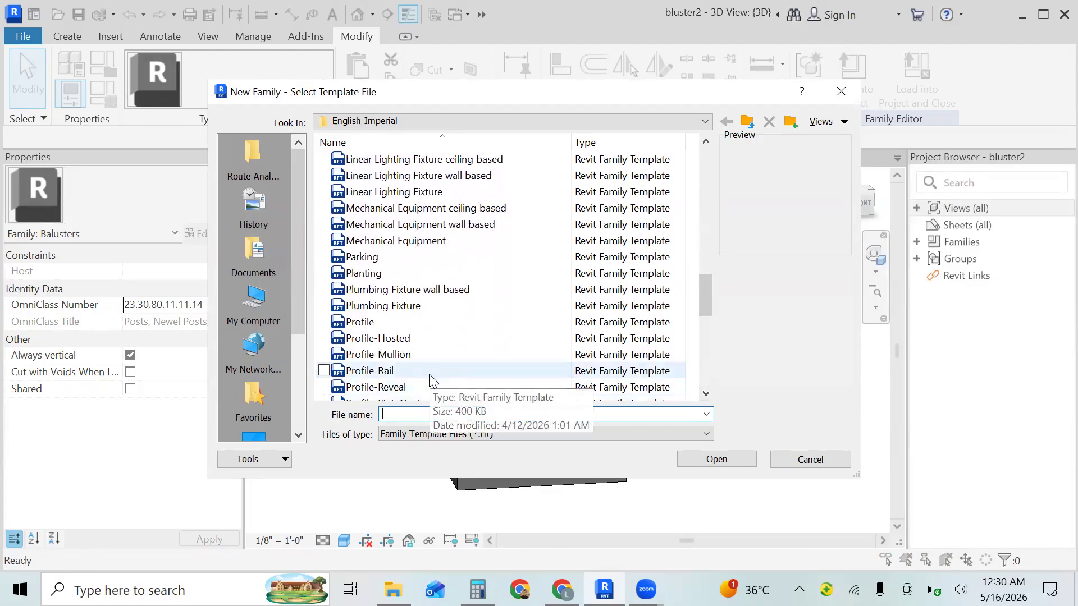
pyautogui.click(706, 393)
pyautogui.click(706, 393)
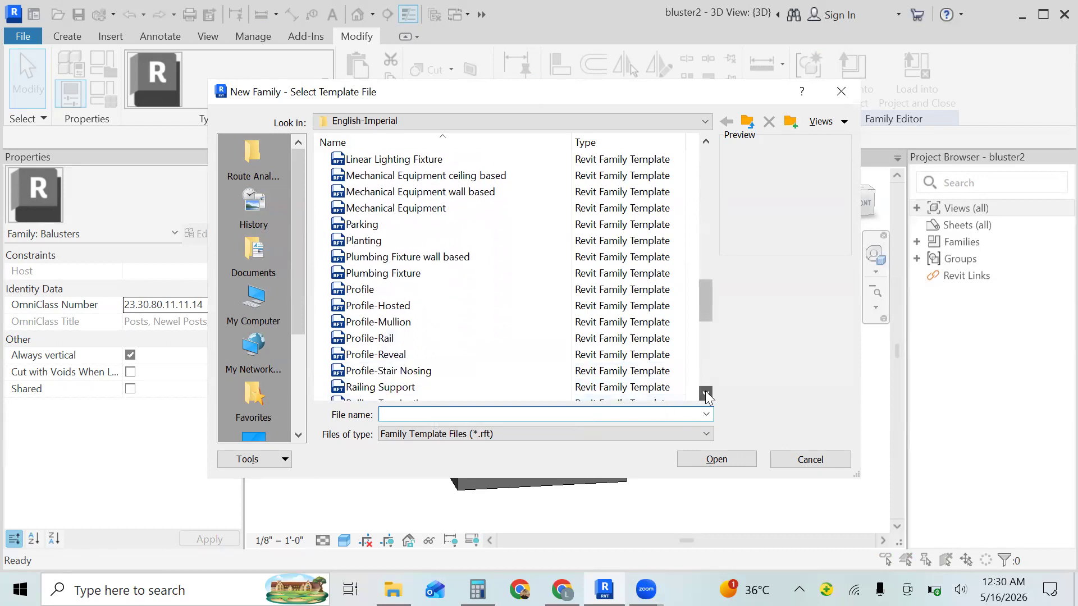
pyautogui.click(706, 393)
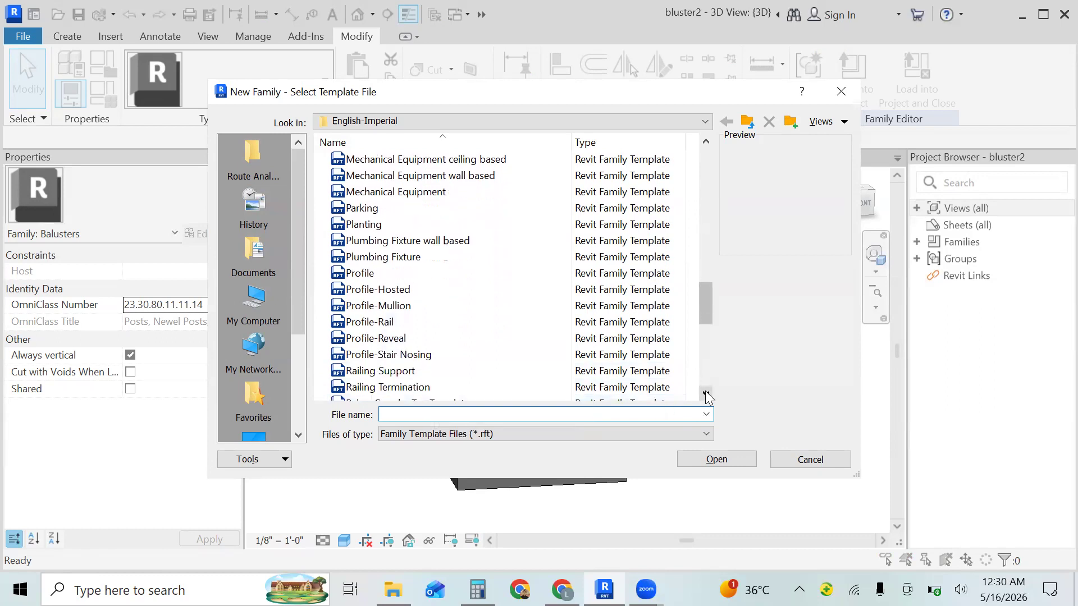
pyautogui.click(386, 325)
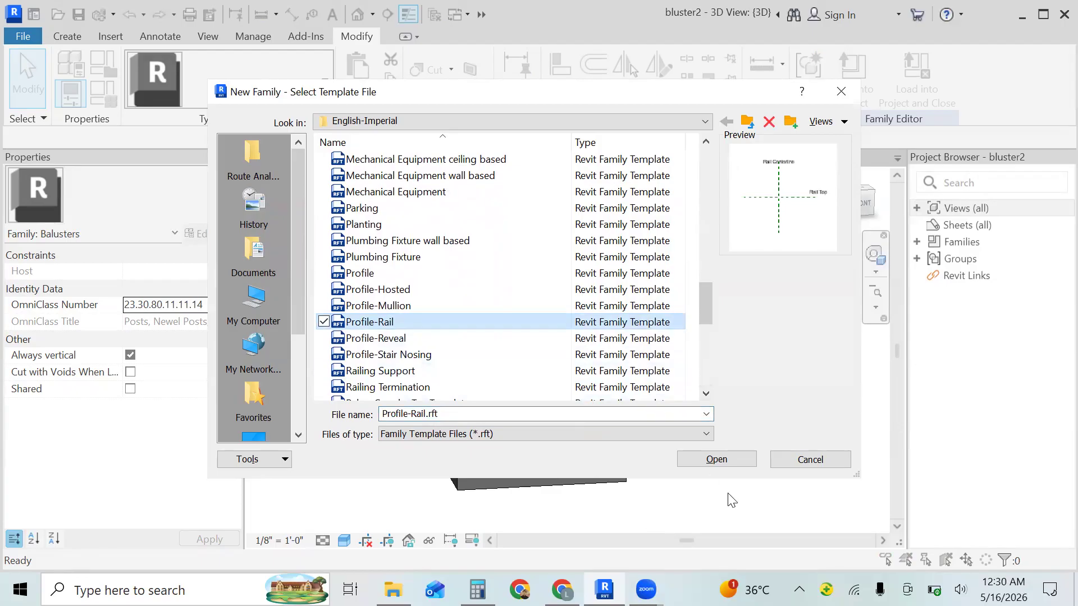
pyautogui.click(727, 455)
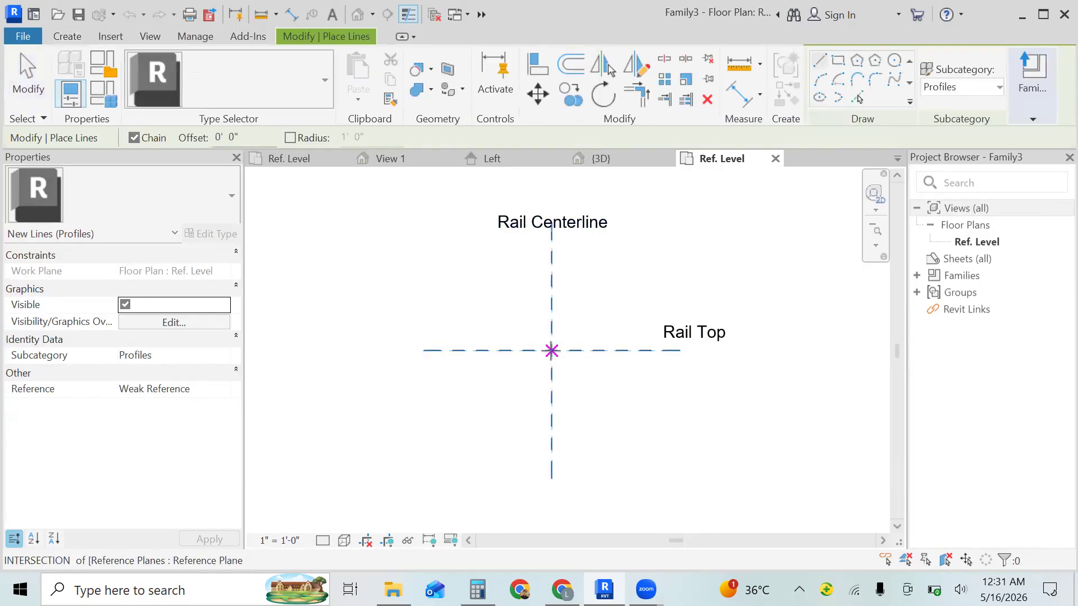
pyautogui.click(551, 350)
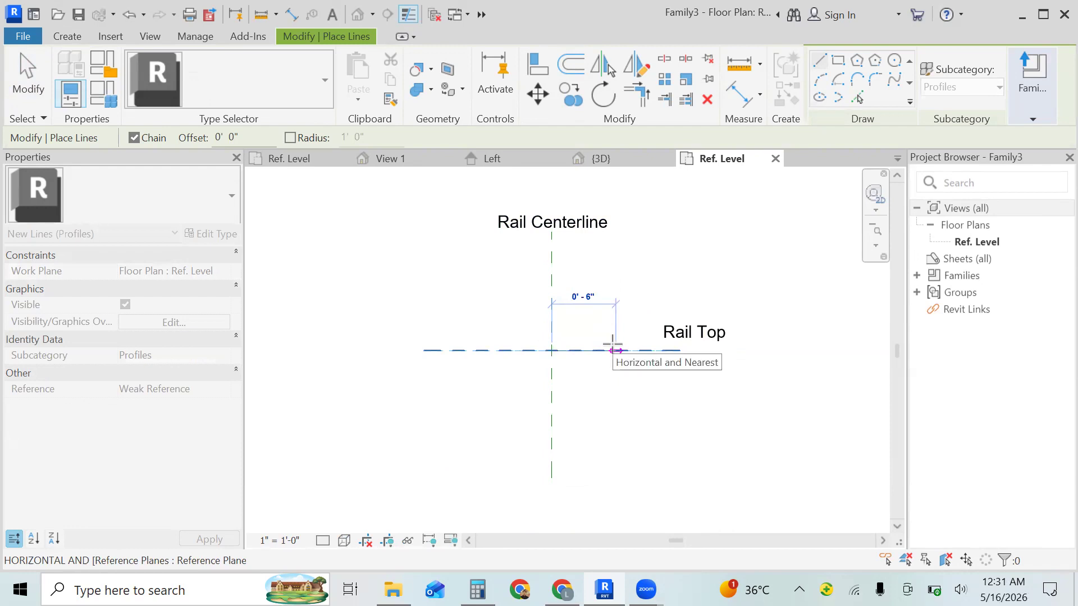
pyautogui.write('5')
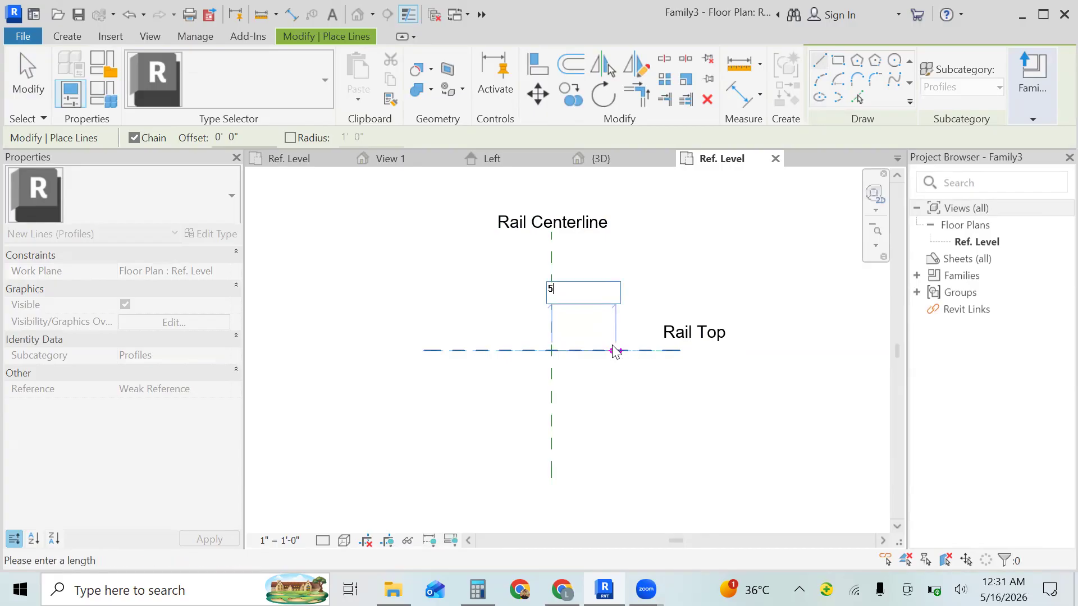
pyautogui.write('"')
pyautogui.press('Return')
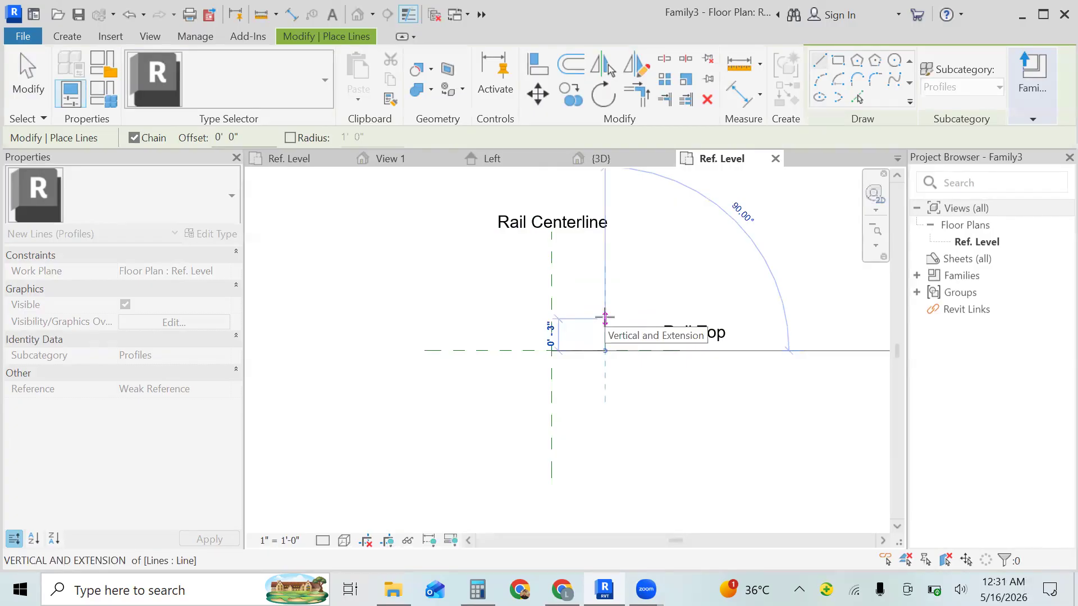
pyautogui.write('5')
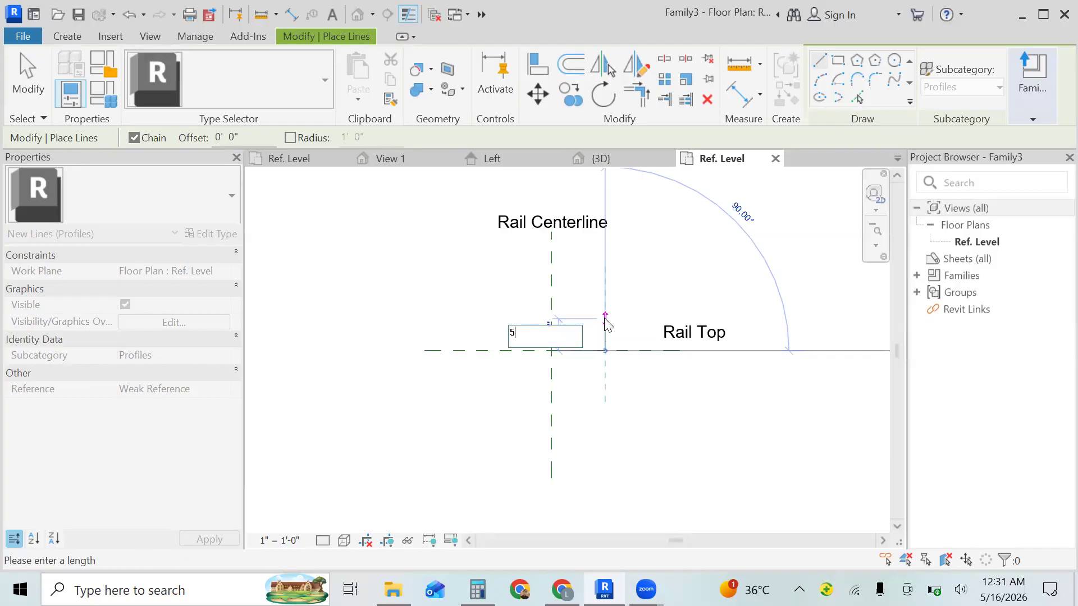
pyautogui.press('Return')
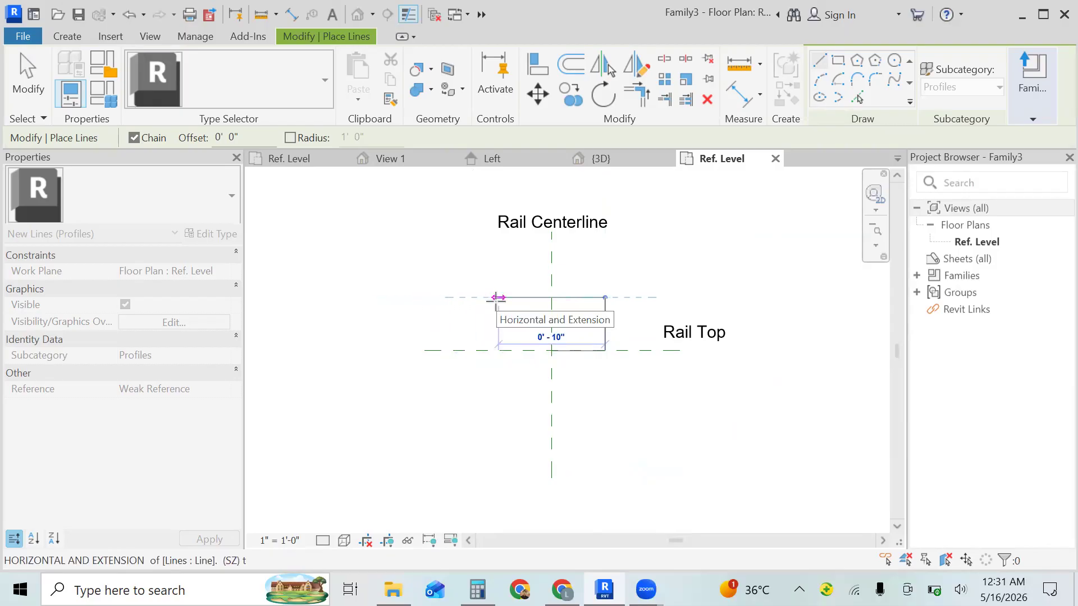
pyautogui.press('Escape')
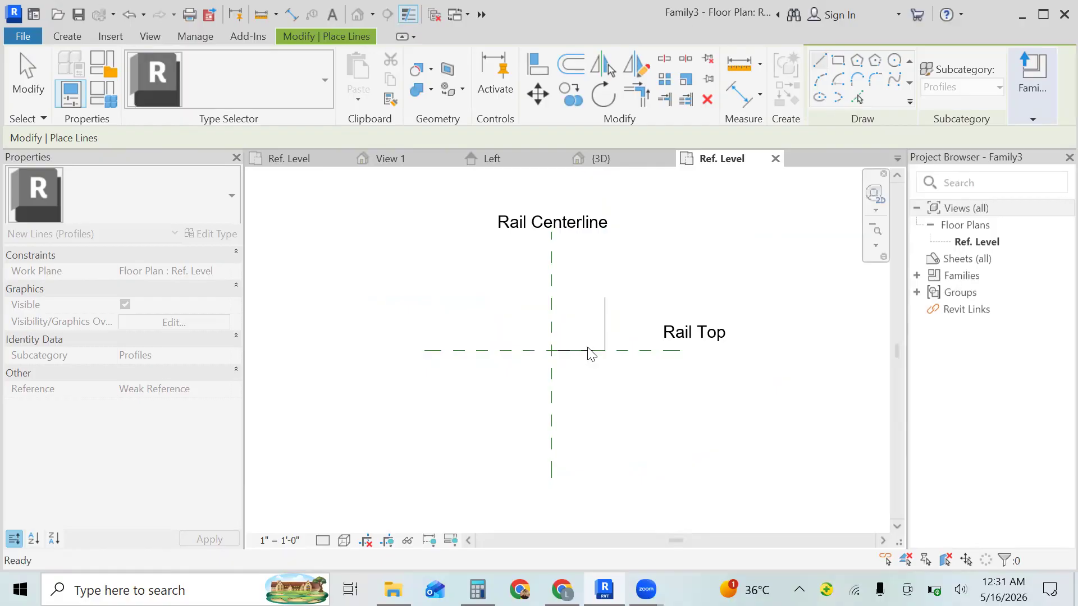
pyautogui.press('Escape')
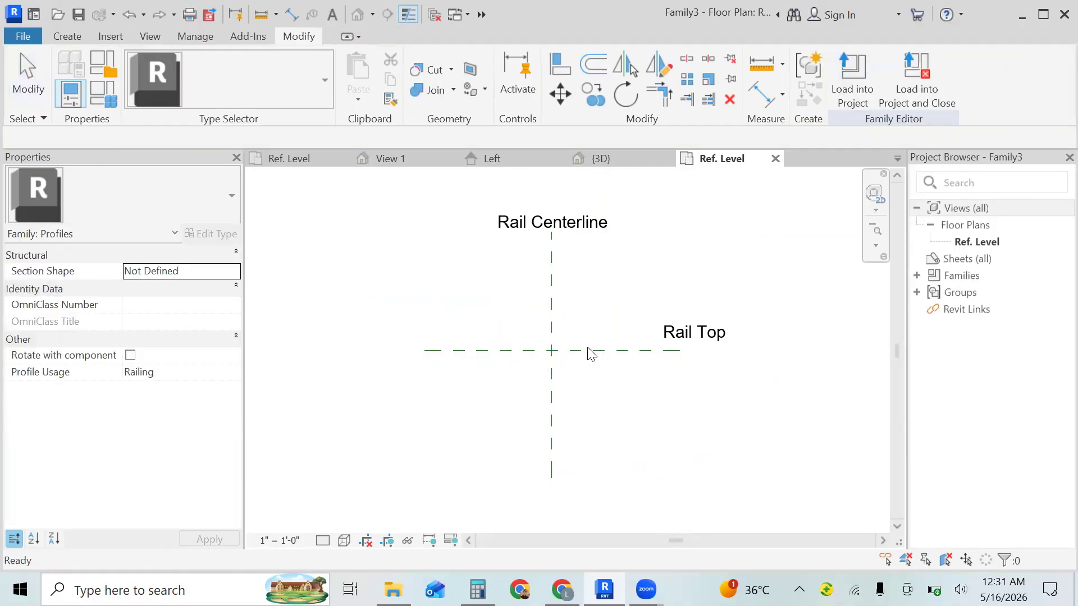
# - Sketch a closed rectangle about 1'-1" wide and 3" high on the Rail Top plane, starting from the Rail Centerline intersection
pyautogui.click(69, 35)
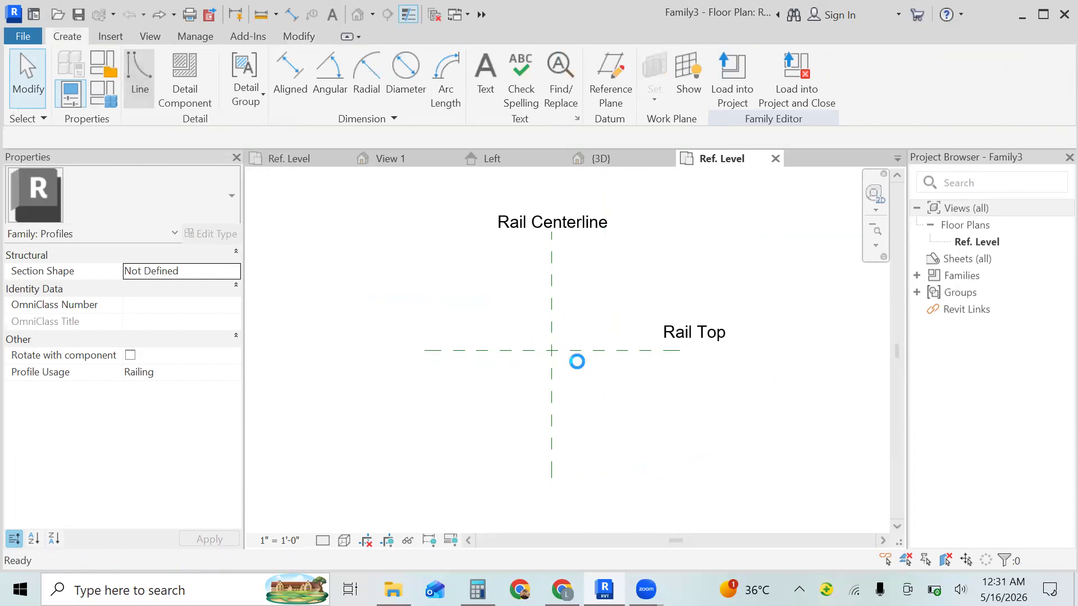
pyautogui.click(552, 351)
pyautogui.click(612, 350)
pyautogui.click(616, 319)
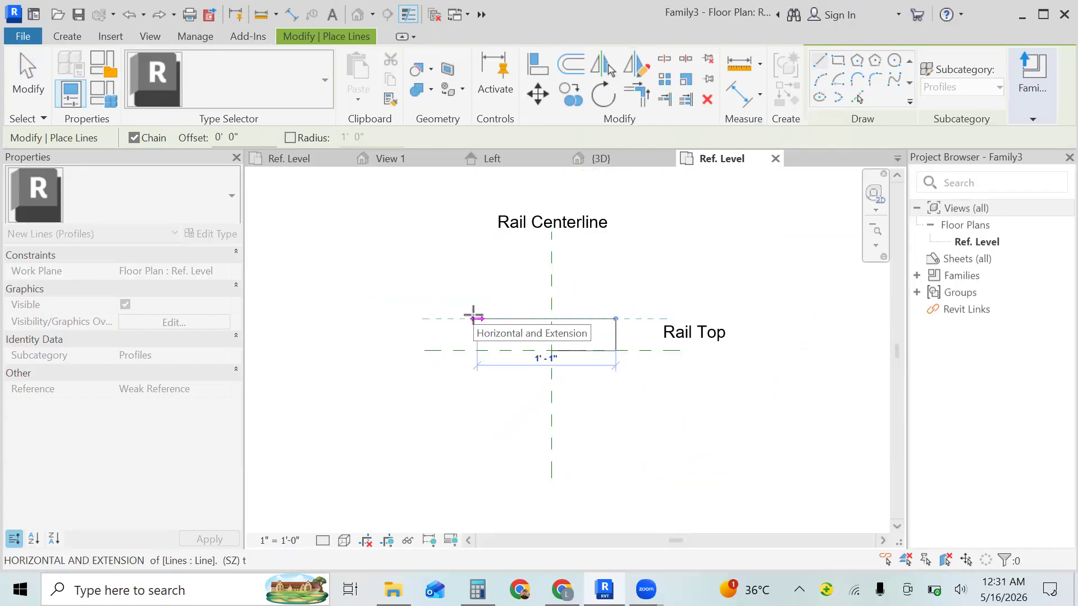
pyautogui.click(475, 318)
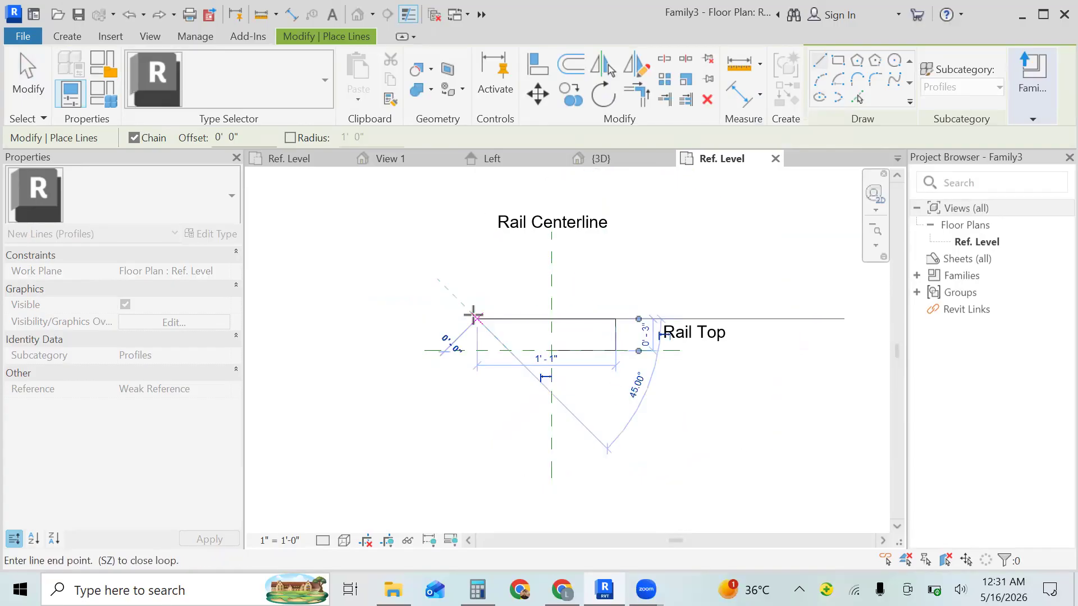
pyautogui.click(477, 351)
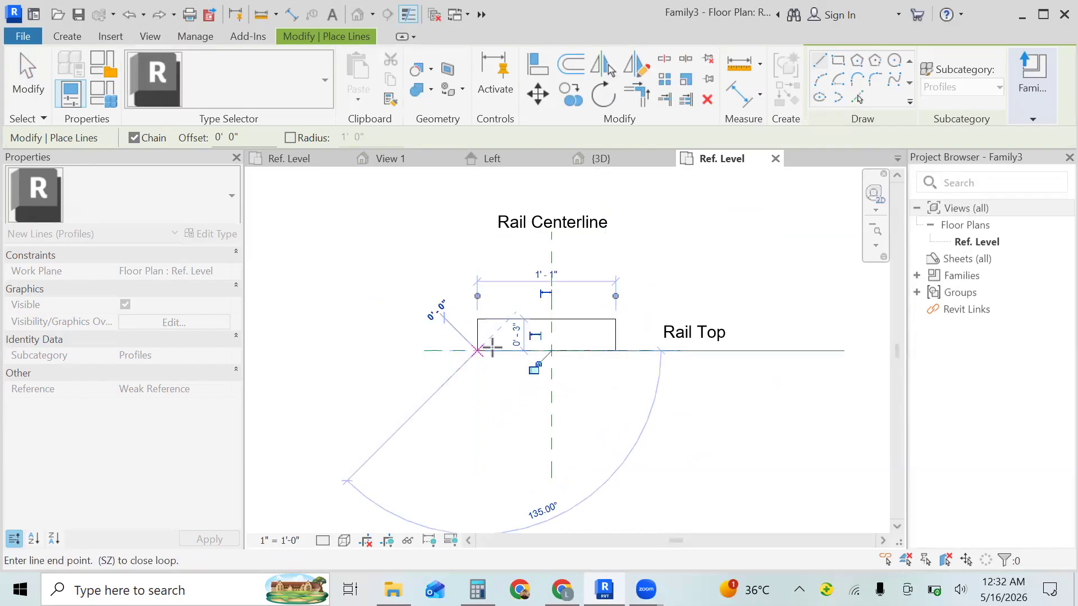
pyautogui.click(551, 350)
pyautogui.press('Escape')
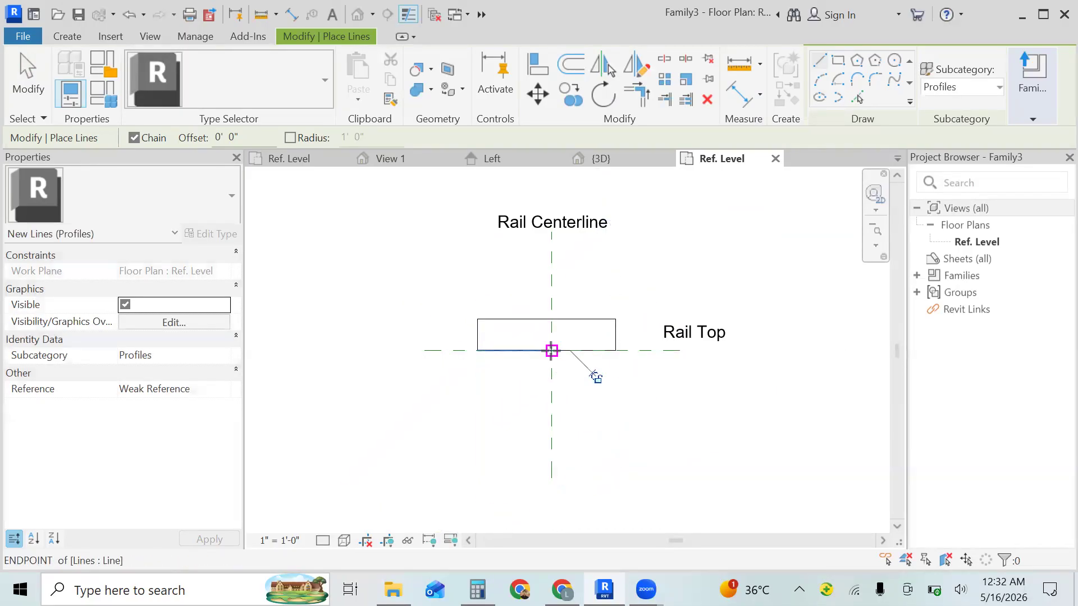
pyautogui.press('Escape')
pyautogui.press('Escape')
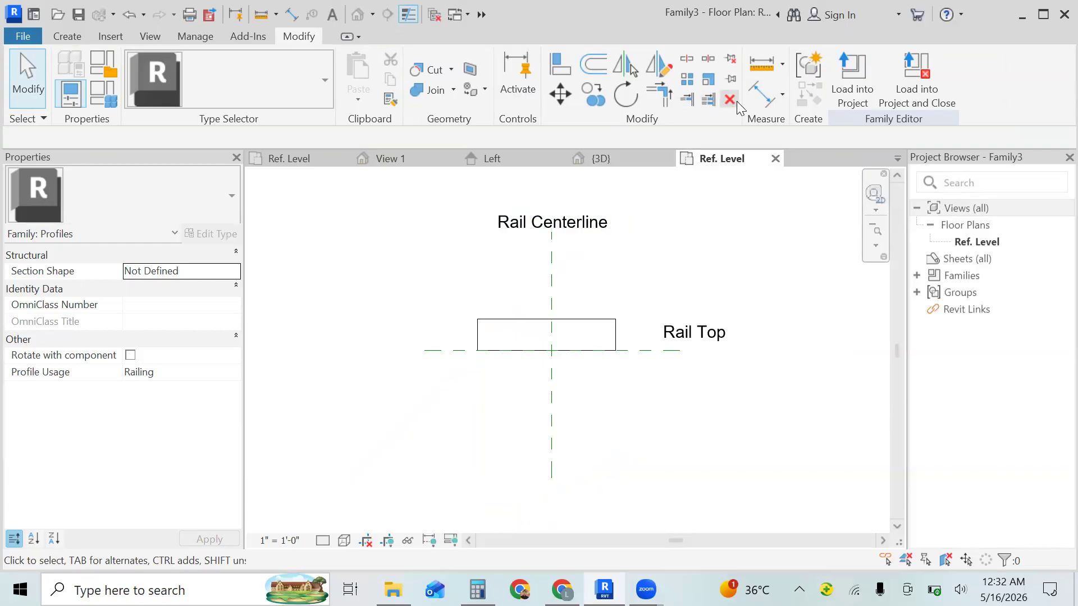
# - Round the rectangle's upper-left corner with a fillet arc of about 2" radius
pyautogui.click(73, 37)
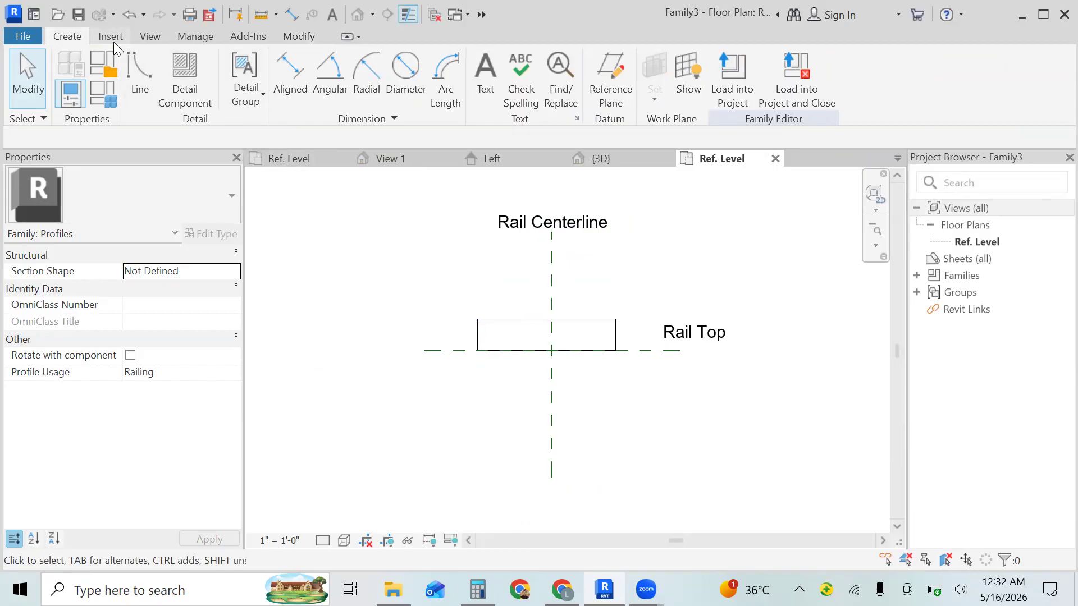
pyautogui.click(143, 79)
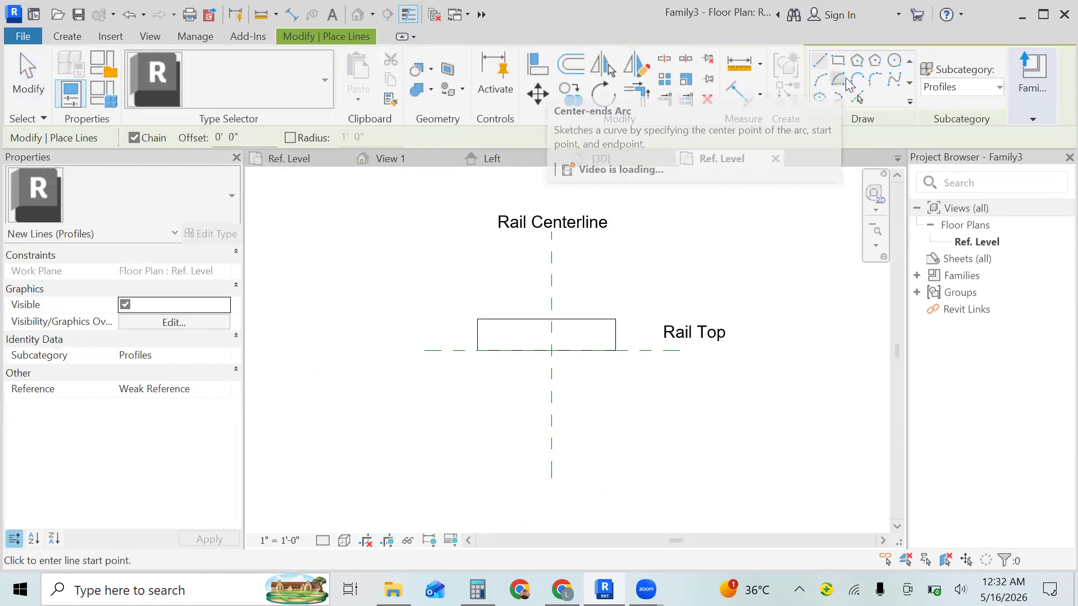
pyautogui.click(875, 78)
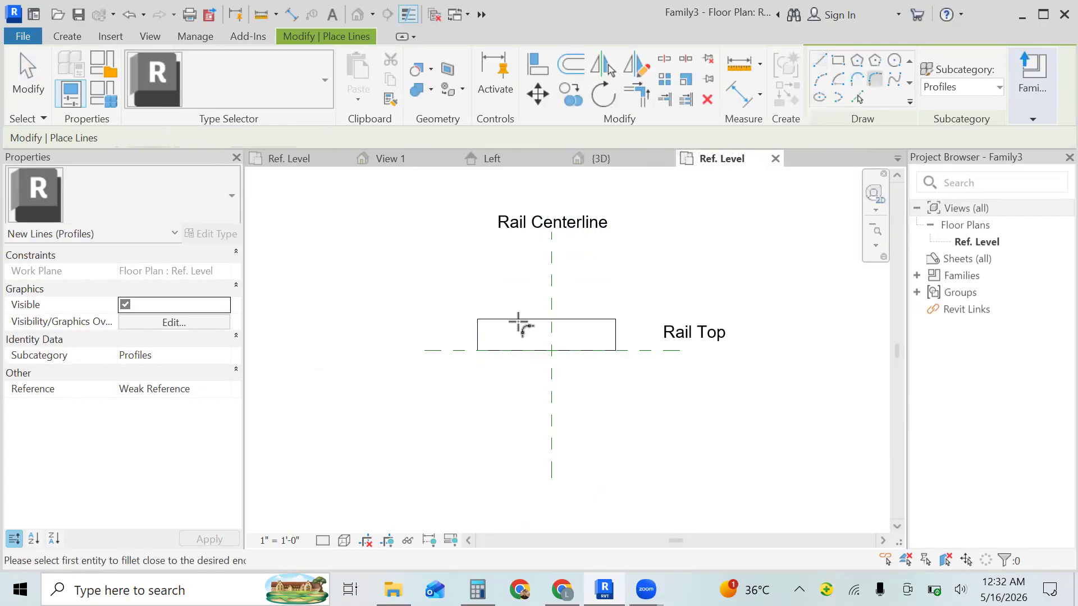
pyautogui.click(480, 329)
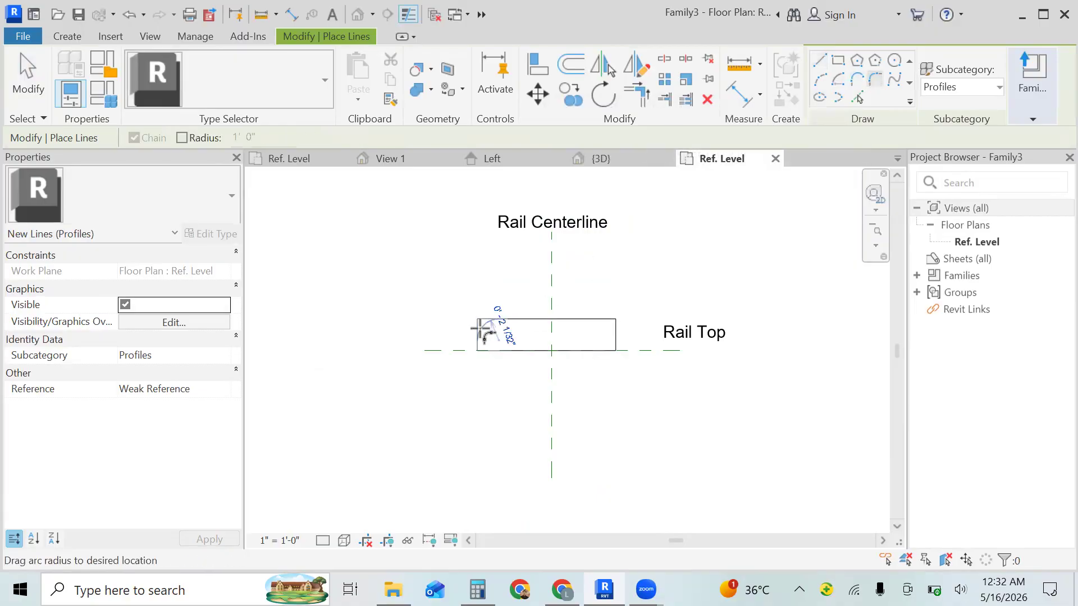
pyautogui.click(480, 329)
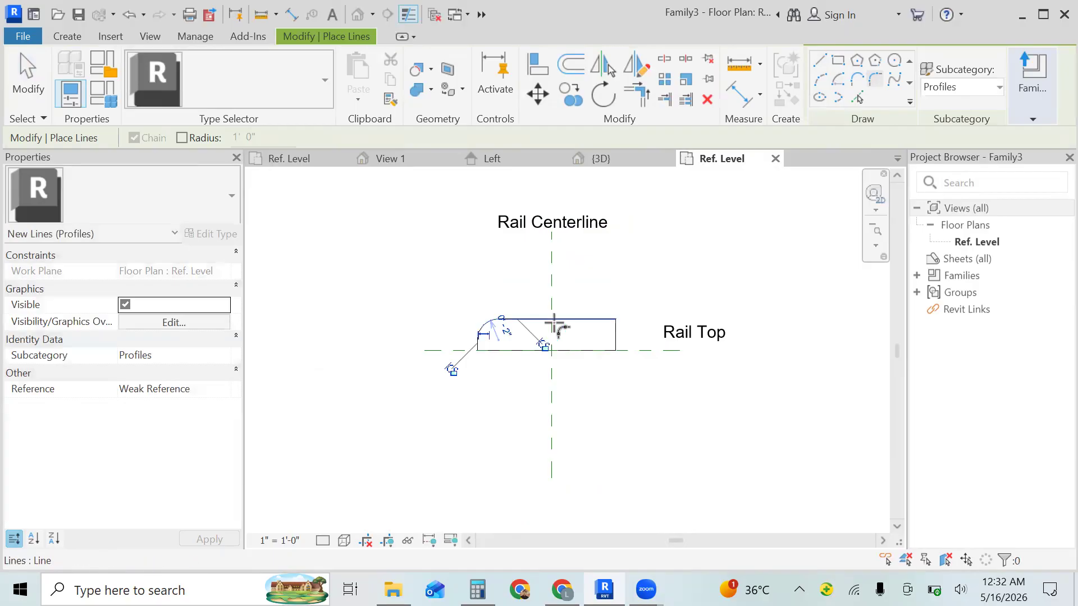
# - Try to round the rectangle's upper-right corner with a fillet arc of about 3" radius, and undo it
pyautogui.click(599, 319)
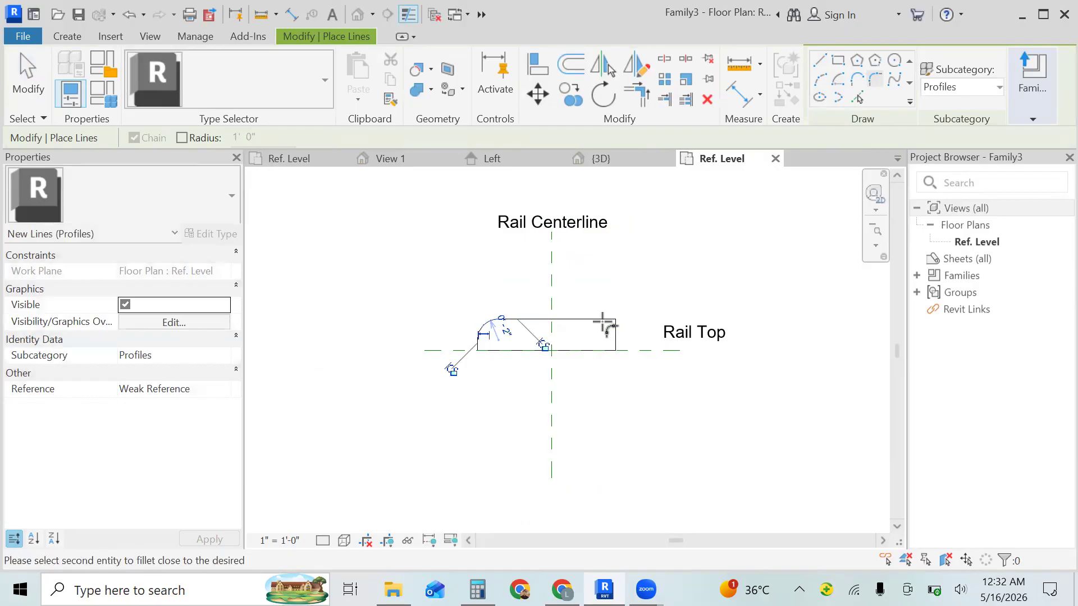
pyautogui.click(615, 336)
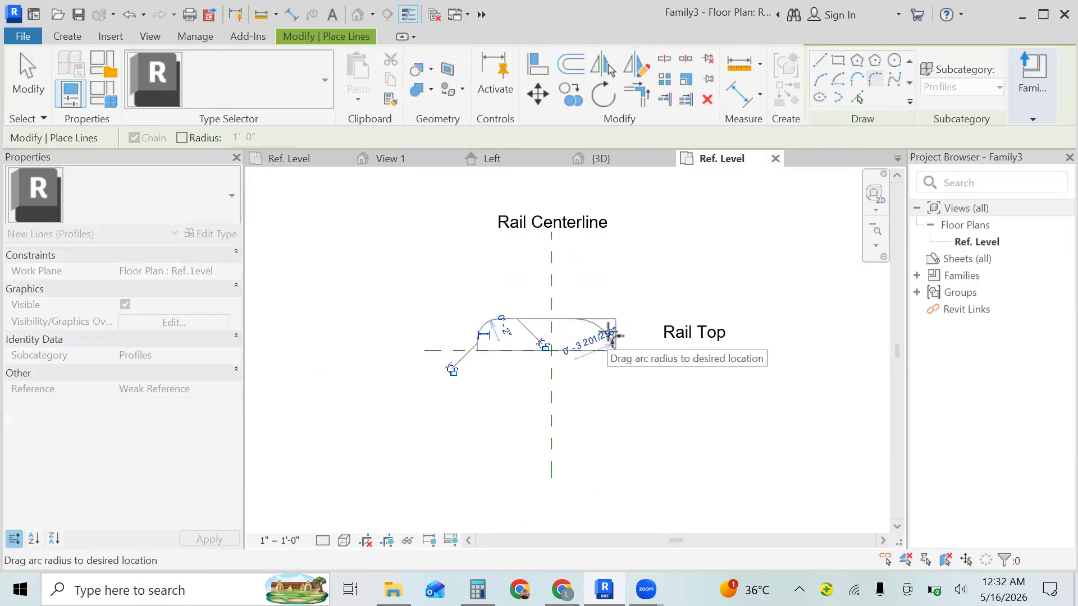
pyautogui.click(615, 336)
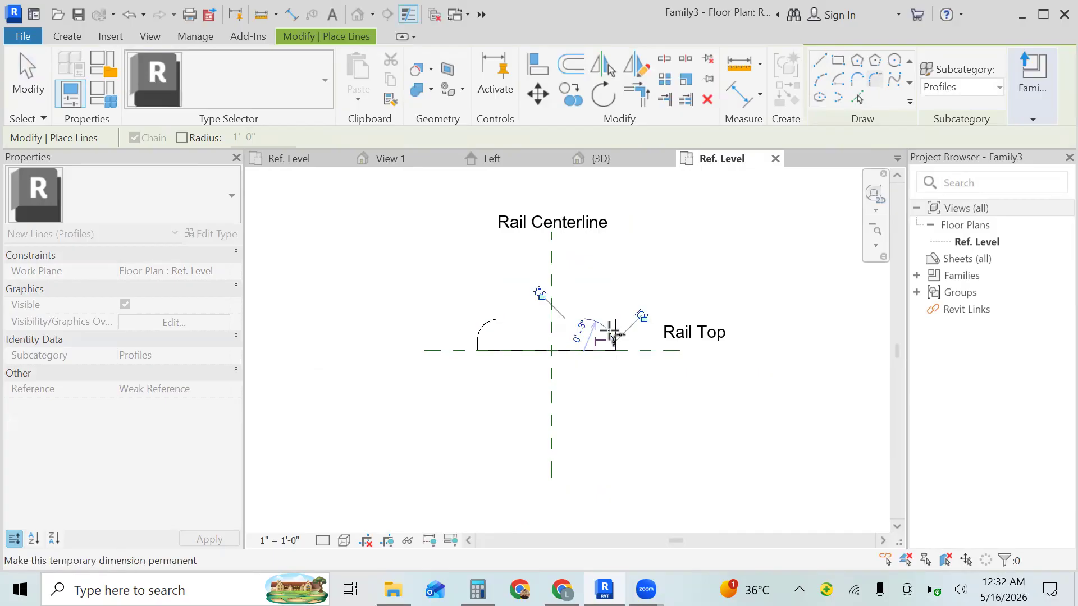
pyautogui.press('Escape')
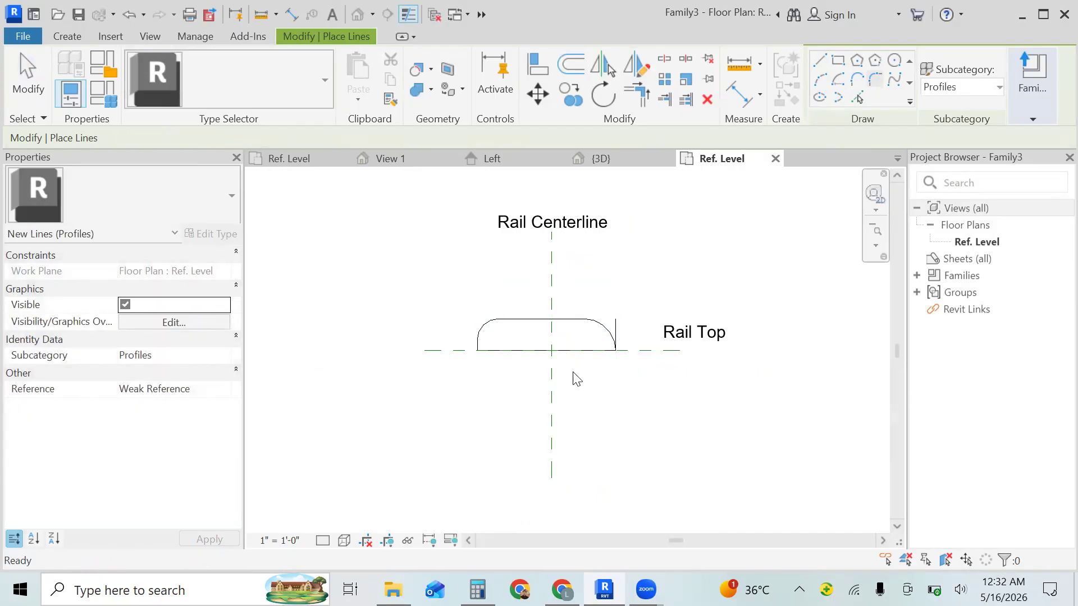
pyautogui.press('Escape')
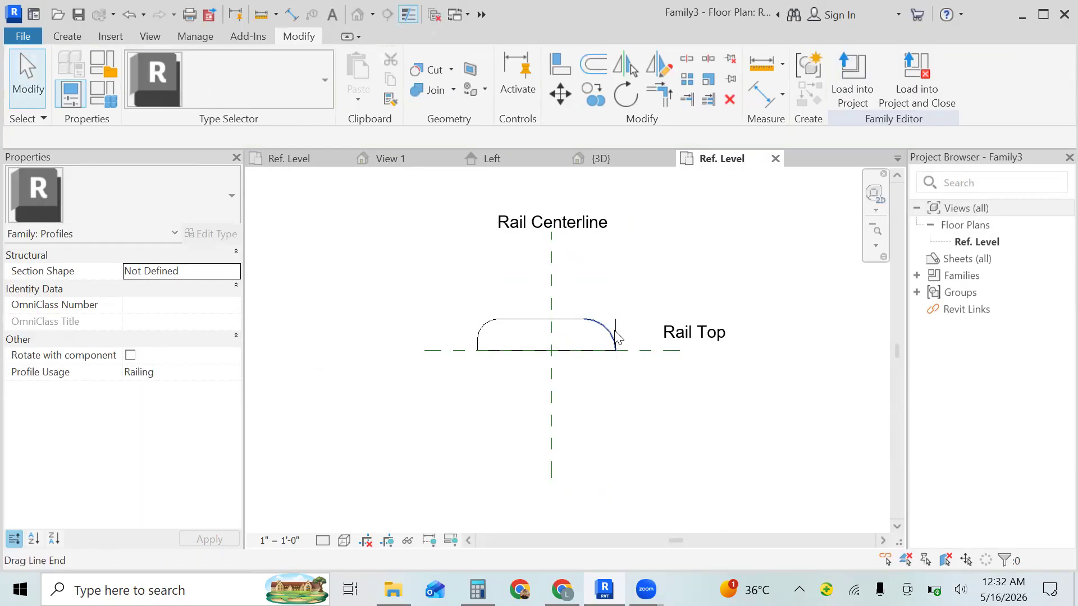
pyautogui.click(616, 337)
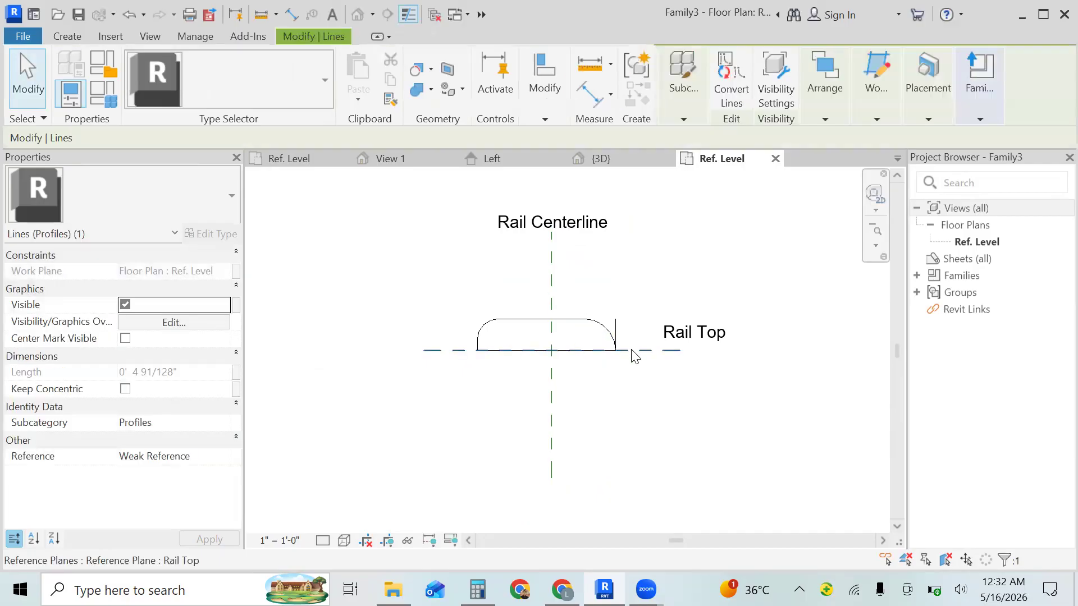
pyautogui.press('Escape')
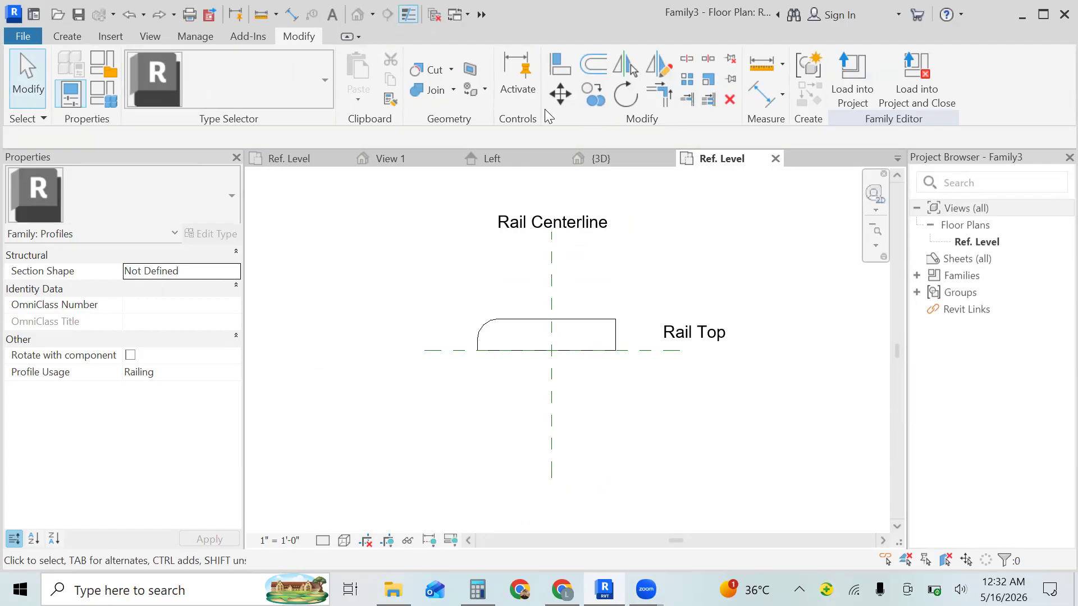
# - Round the rectangle's upper-right corner with a fillet arc of about 2" radius to match the opposite corner
pyautogui.click(69, 37)
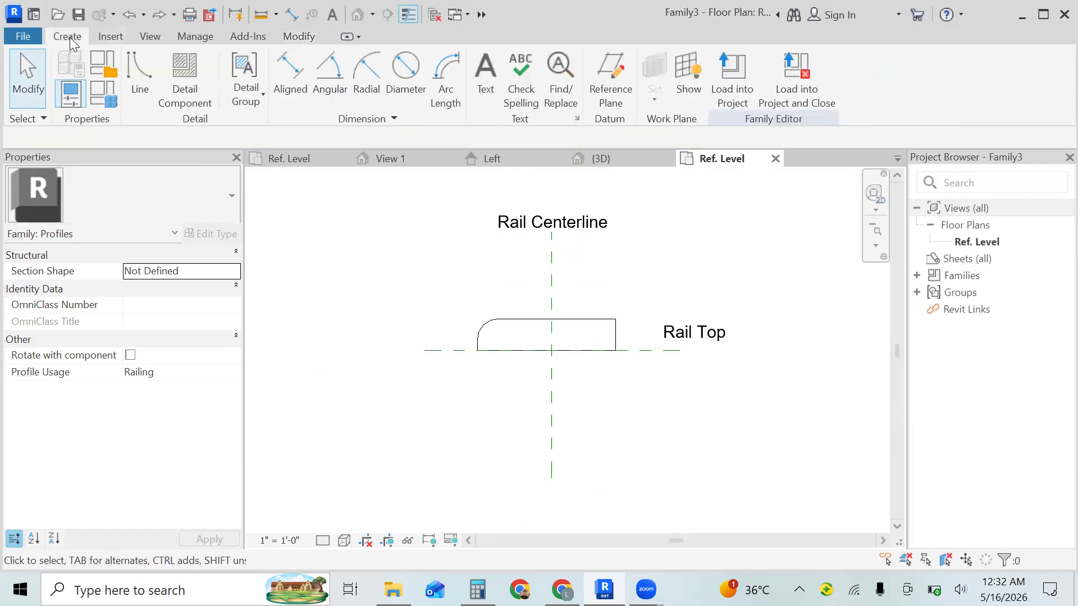
pyautogui.click(142, 90)
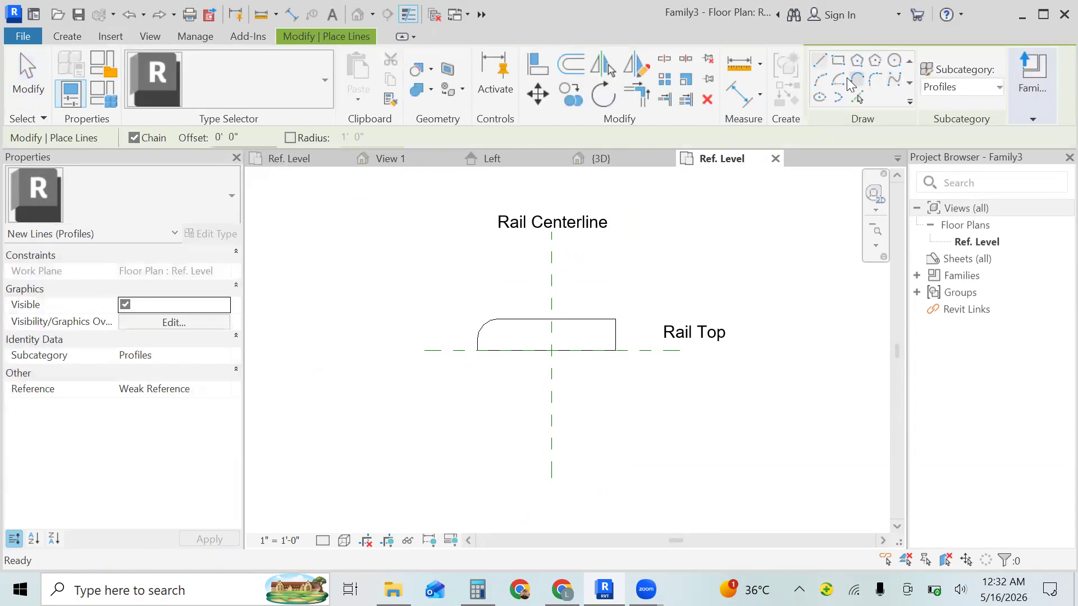
pyautogui.click(874, 79)
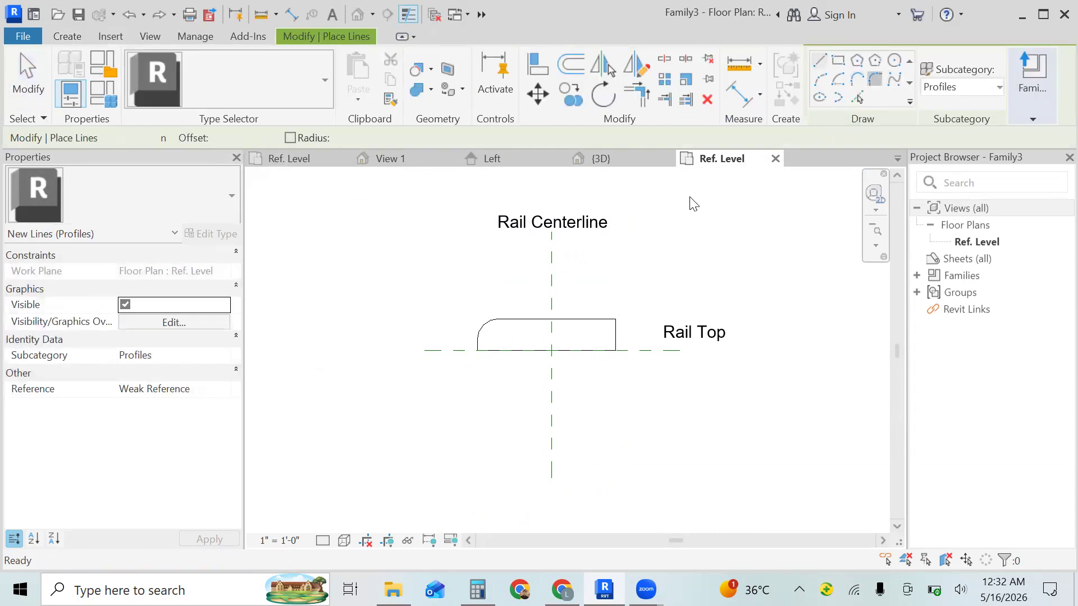
pyautogui.click(594, 318)
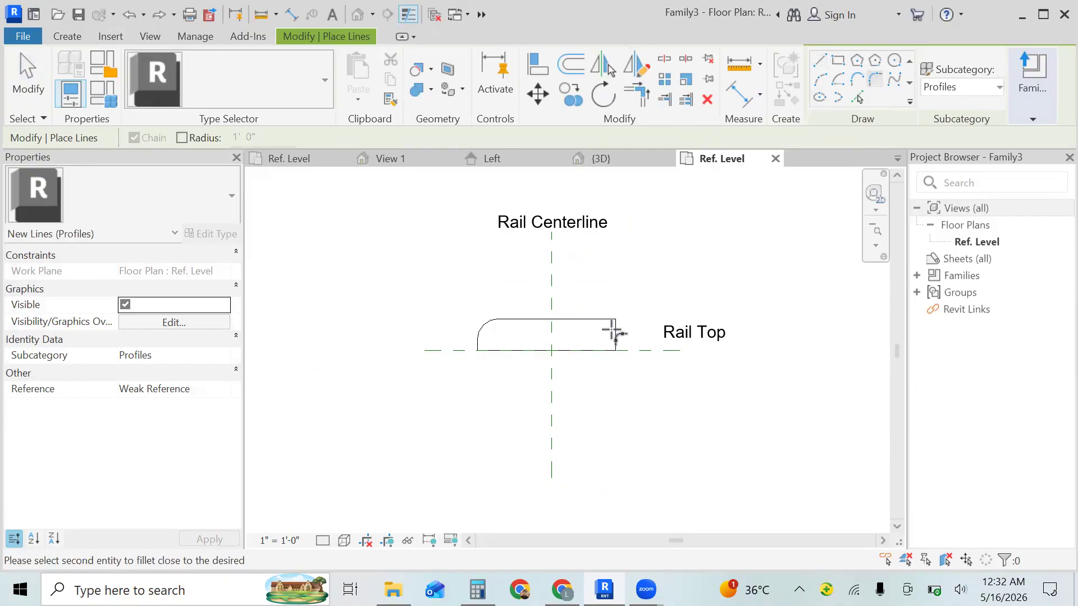
pyautogui.click(615, 331)
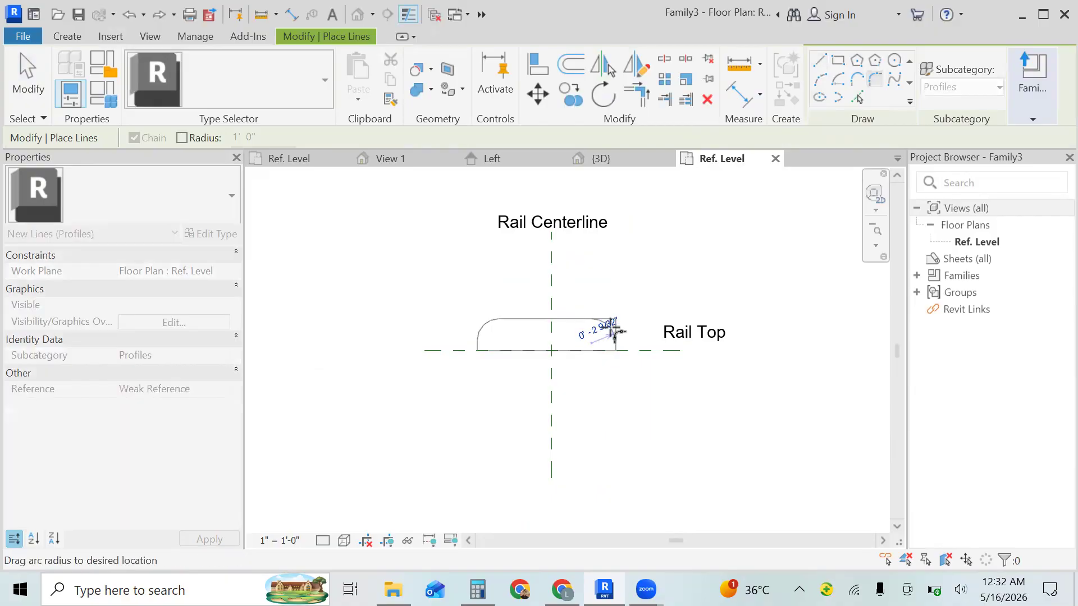
pyautogui.click(615, 331)
pyautogui.press('Escape')
pyautogui.press('Escape')
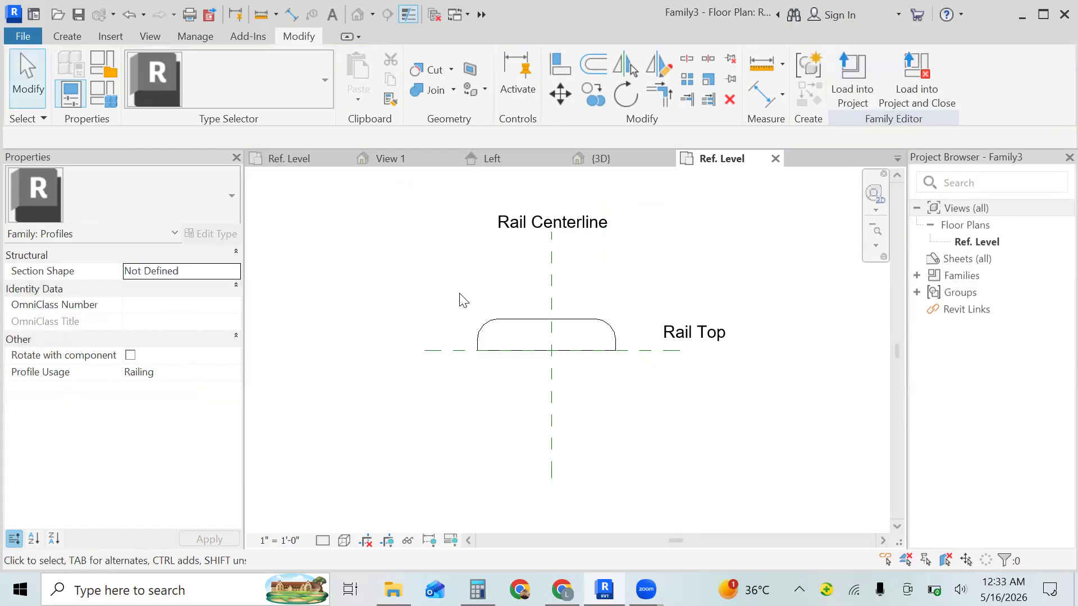
# - Select all lines of the rounded rail profile
pyautogui.moveTo(459, 300); pyautogui.dragTo(635, 400)
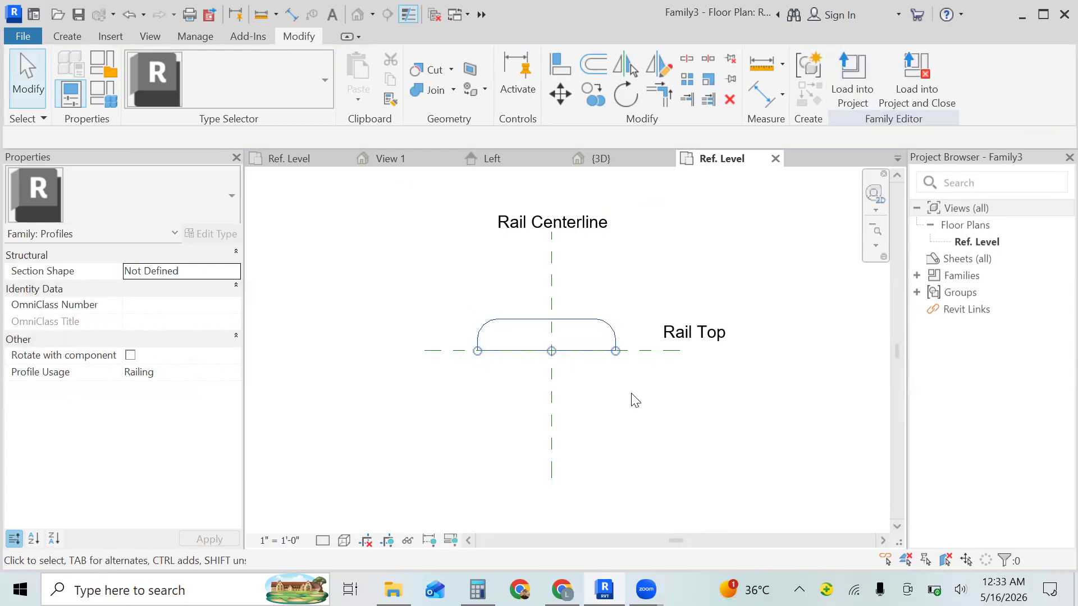
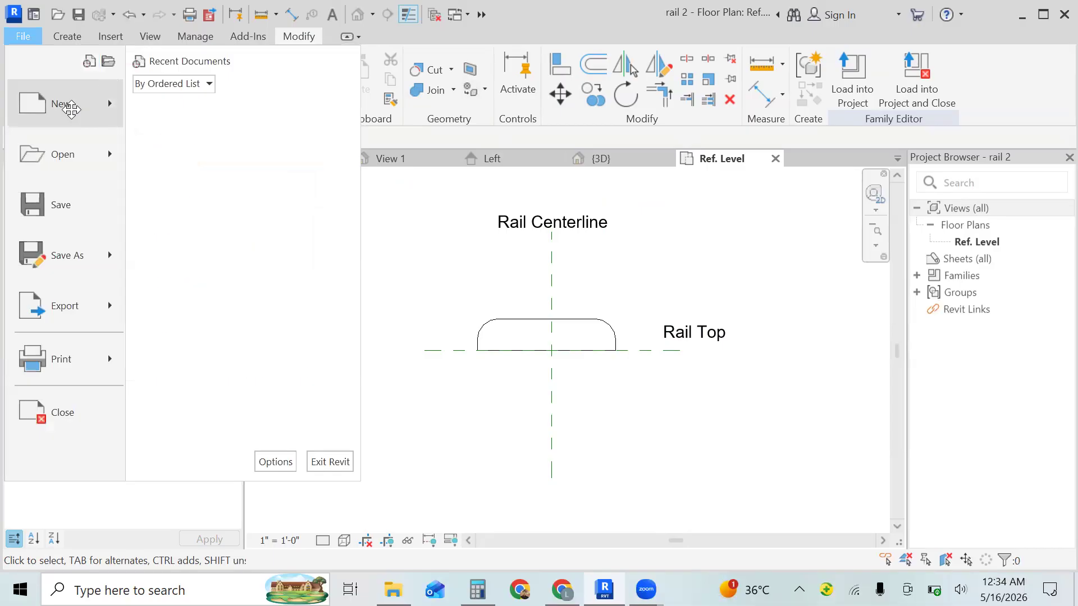
# - Create a new project from the default template and start sketching a railing on Level 1
pyautogui.click(617, 343)
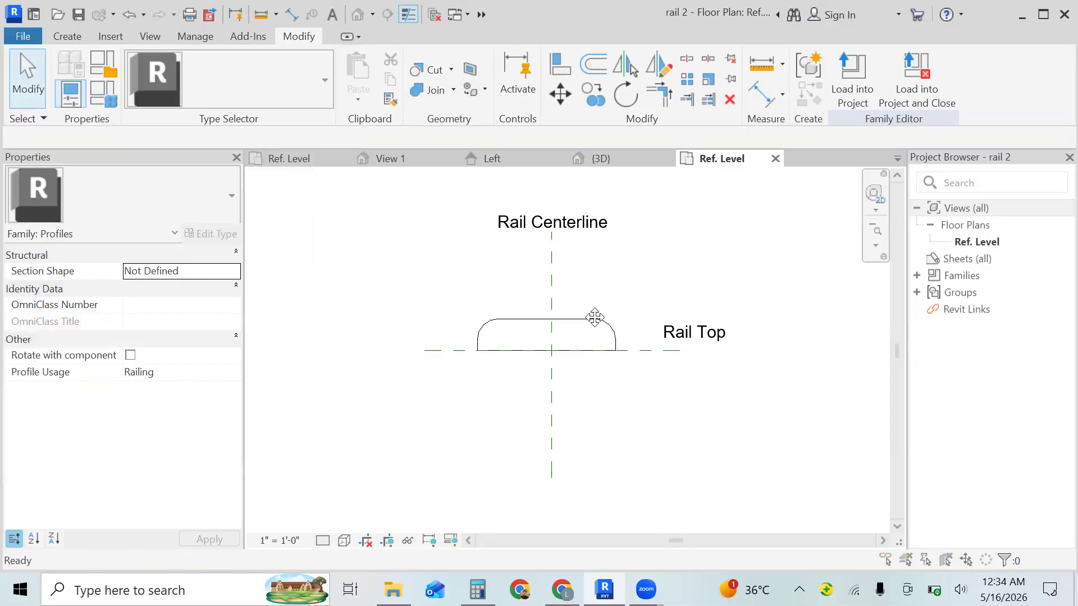
pyautogui.click(587, 258)
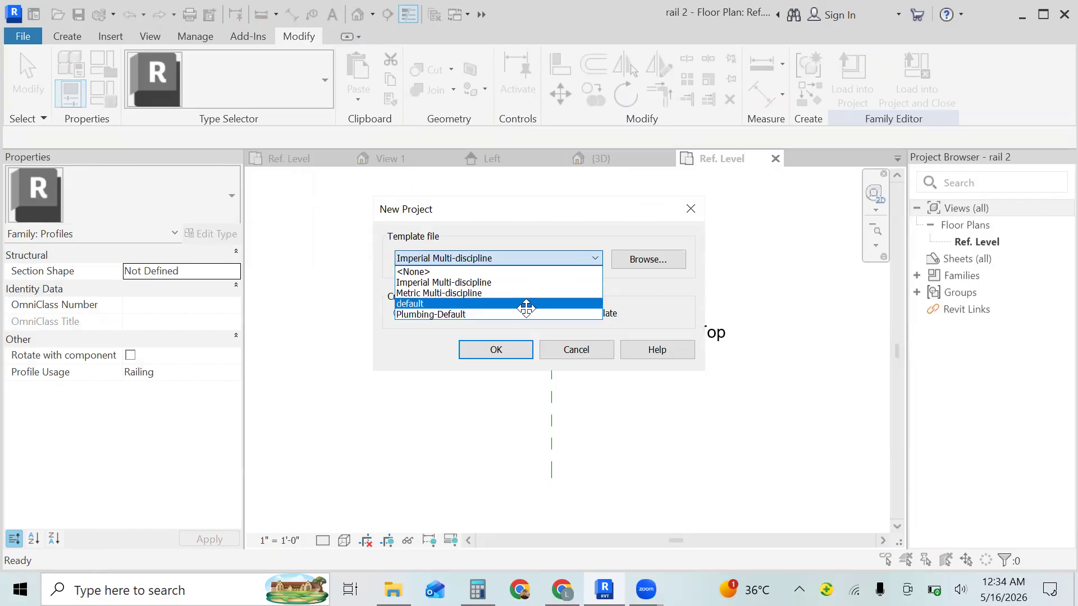
pyautogui.click(525, 307)
pyautogui.click(511, 349)
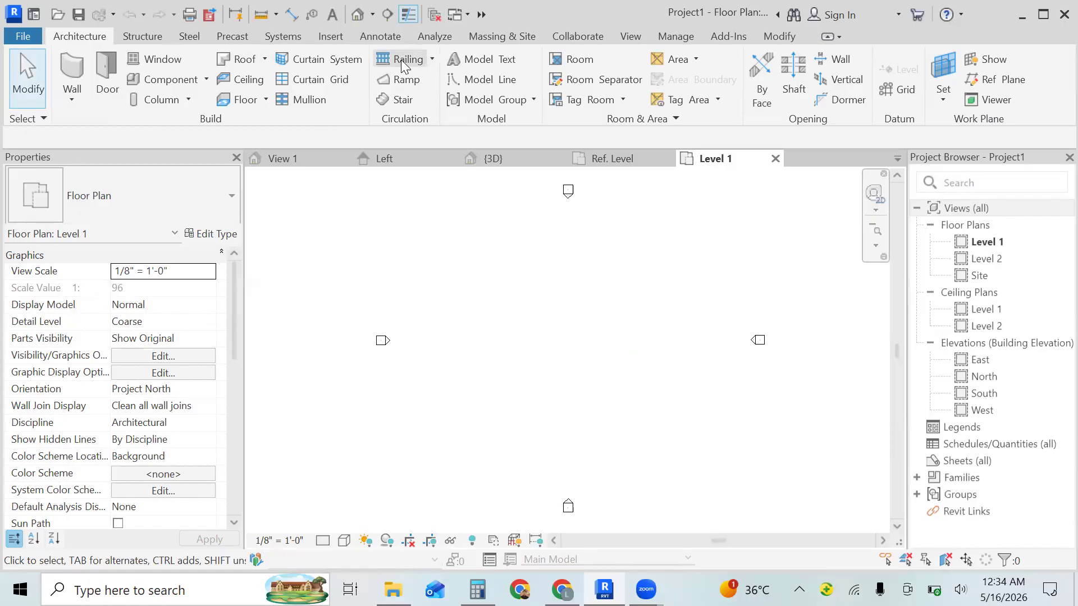
pyautogui.click(400, 56)
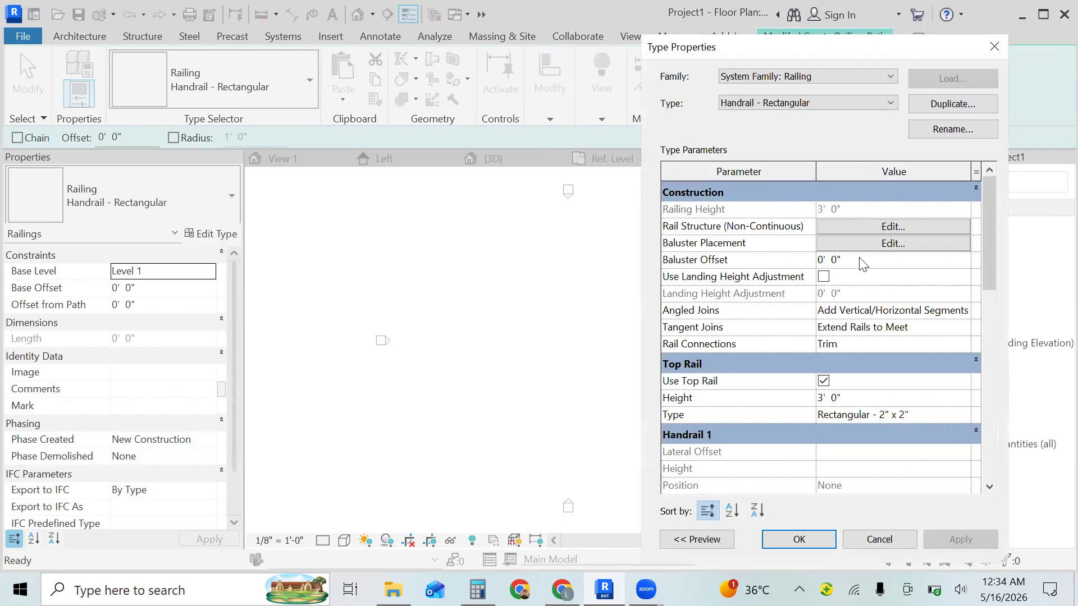
# - Insert a new rail in the non-continuous rail structure of Handrail - Rectangular and set its height to 2' 6"
pyautogui.click(897, 226)
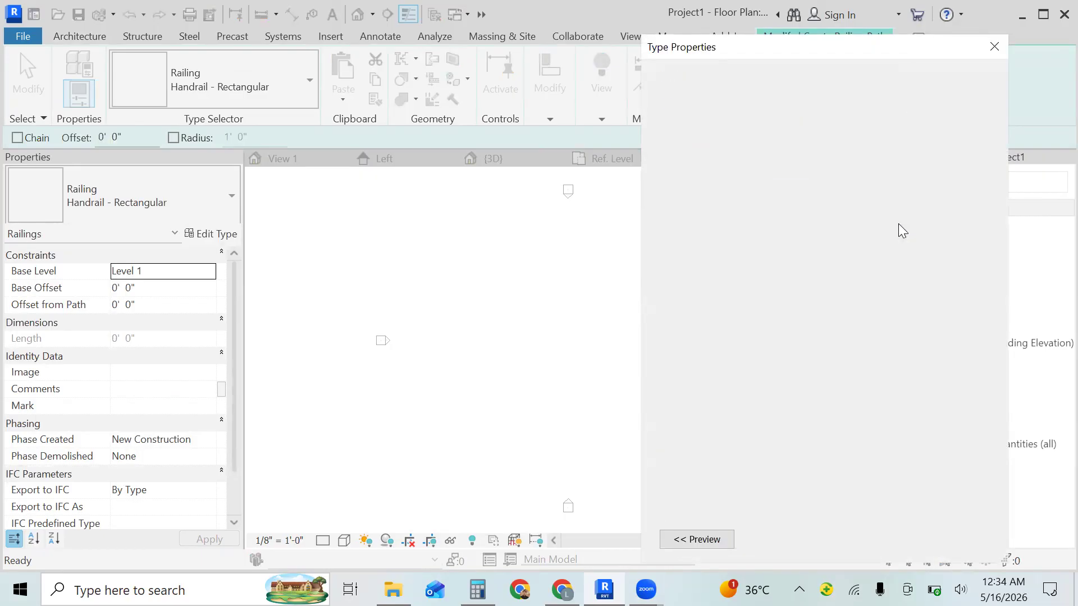
pyautogui.click(657, 326)
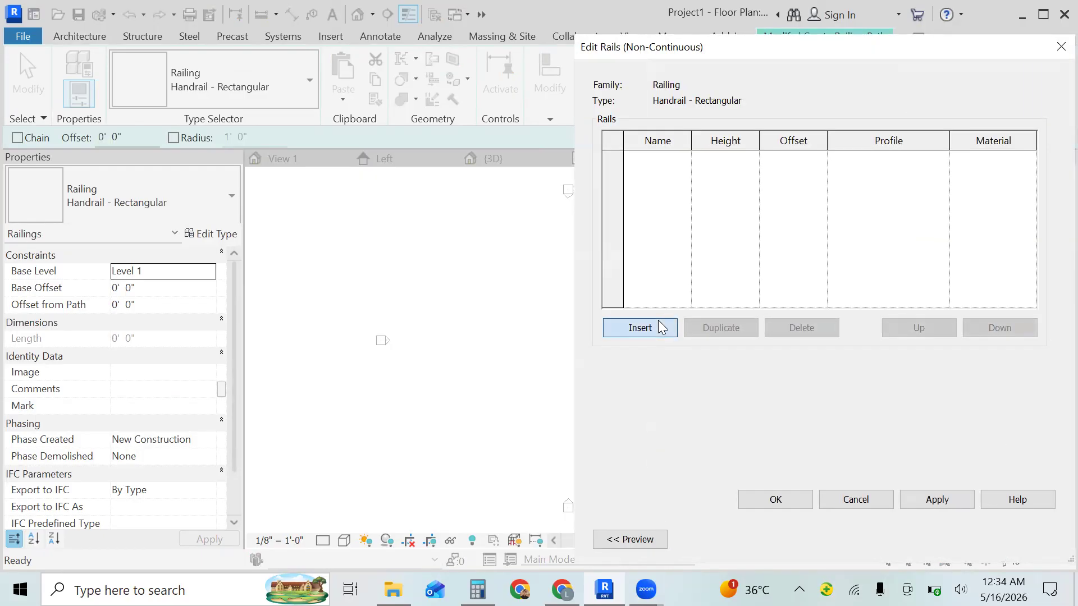
pyautogui.click(742, 162)
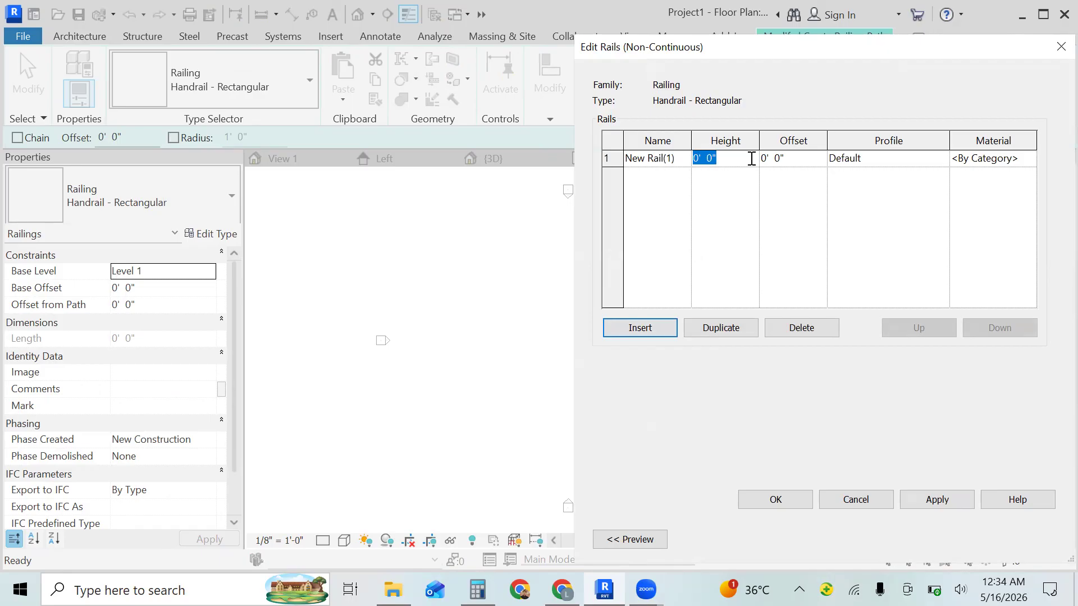
pyautogui.press('BackSpace')
pyautogui.press('Return')
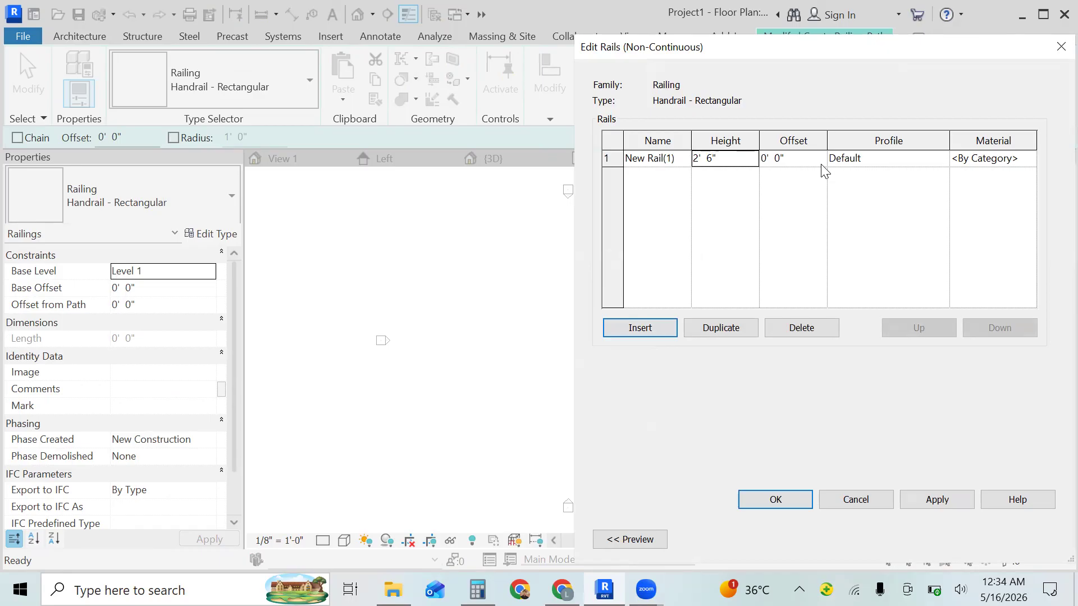
# - Check the new rail's available profiles for the custom rail profile and close the rail and type settings without applying
pyautogui.click(912, 163)
pyautogui.click(942, 159)
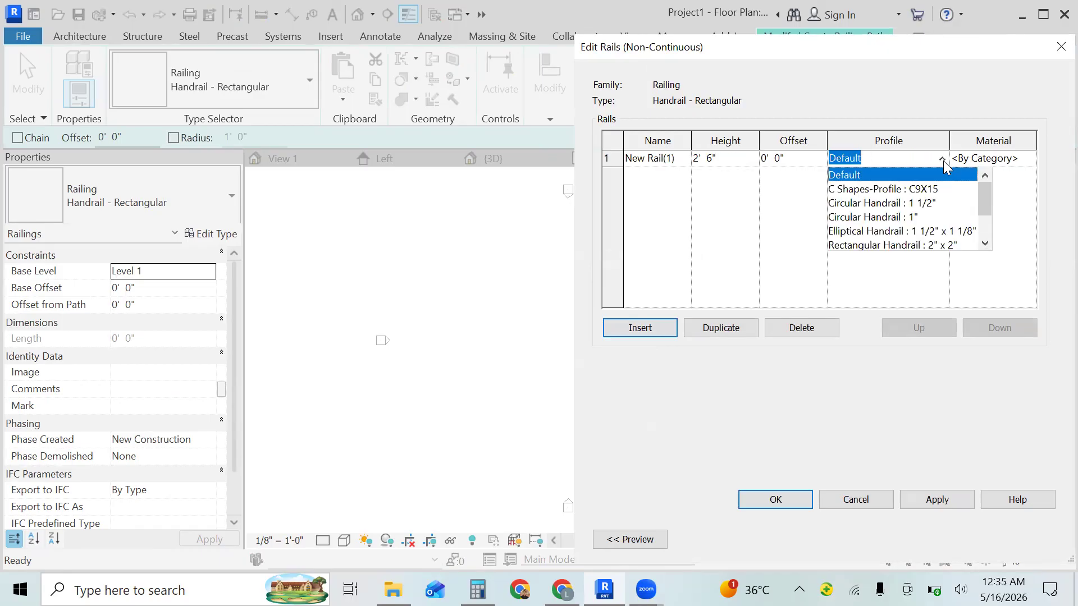
pyautogui.click(980, 233)
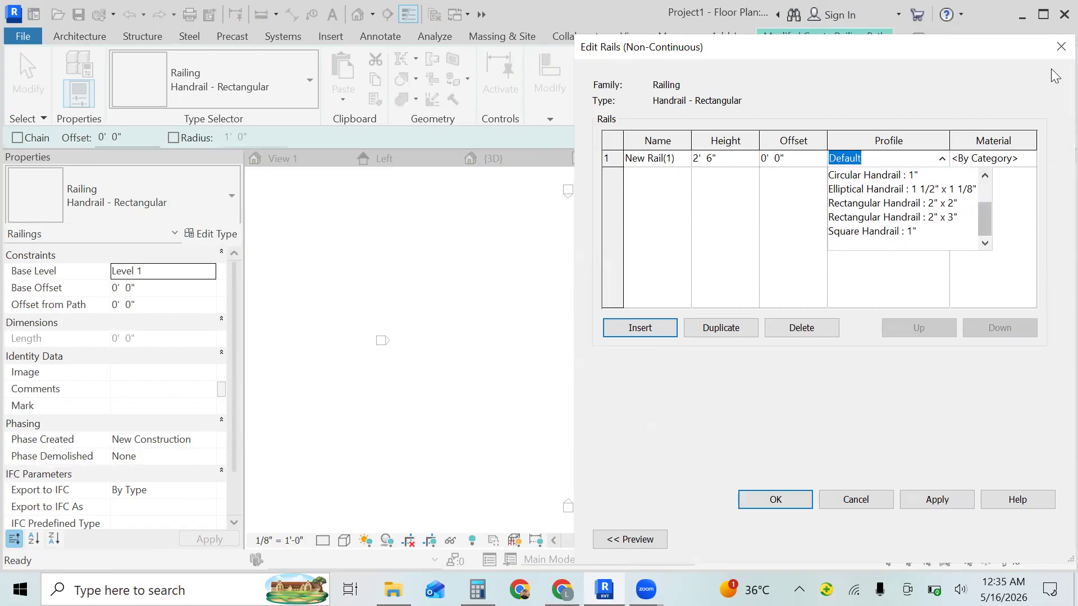
pyautogui.click(1061, 47)
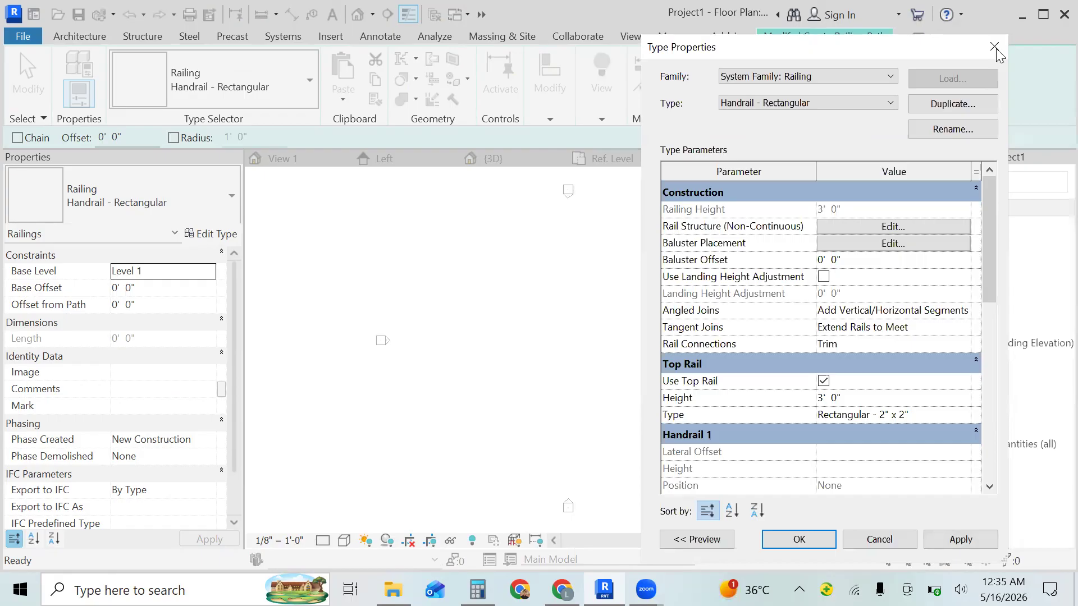
pyautogui.click(995, 47)
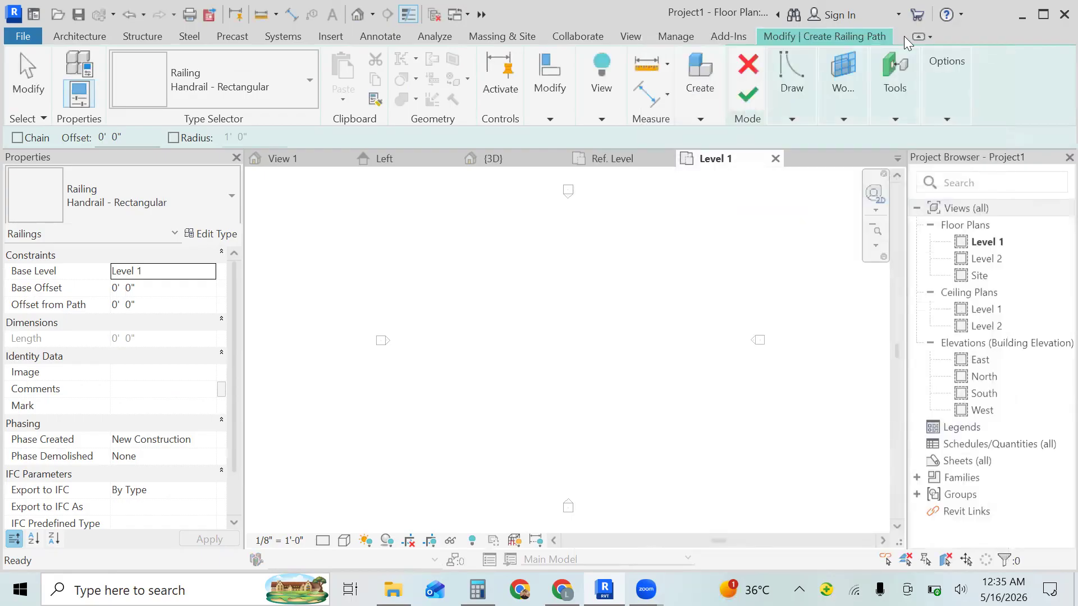
# - Load the bluster family from the Documents folder into the project
pyautogui.click(330, 36)
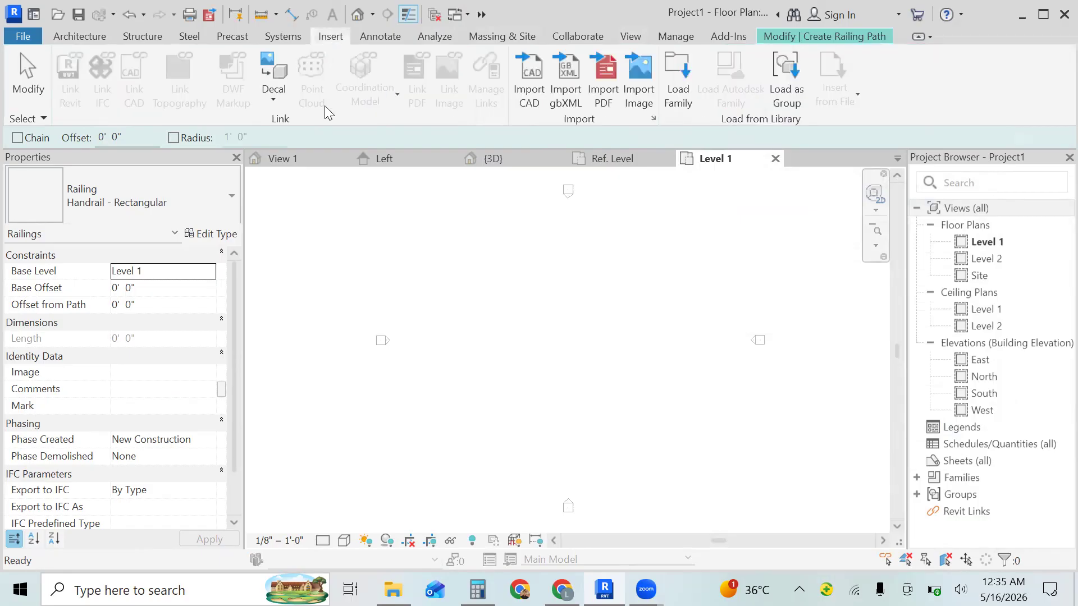
pyautogui.click(675, 102)
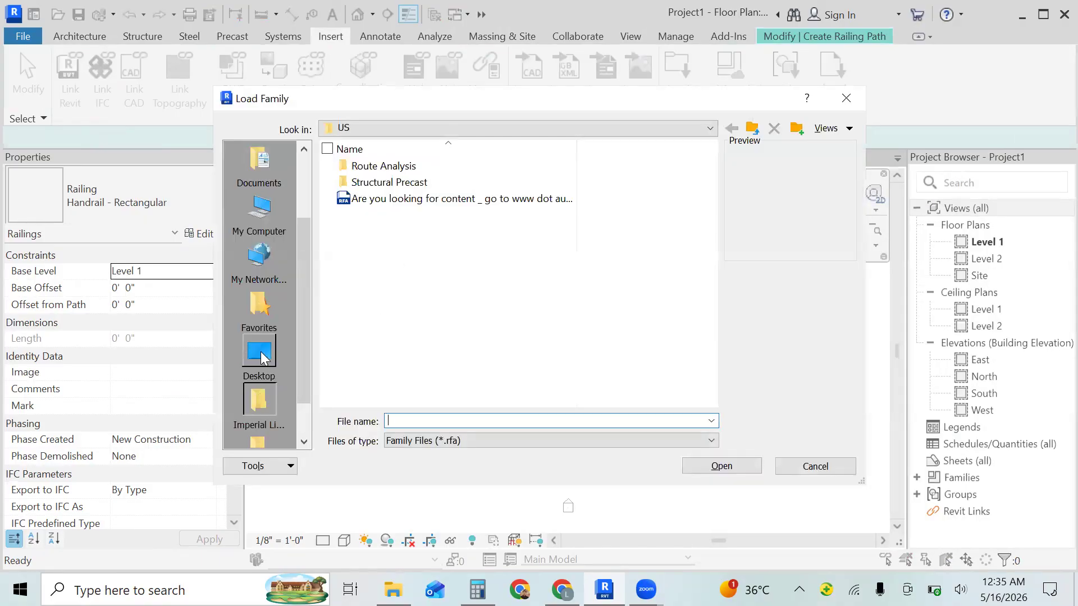
pyautogui.click(259, 352)
pyautogui.doubleClick(415, 199)
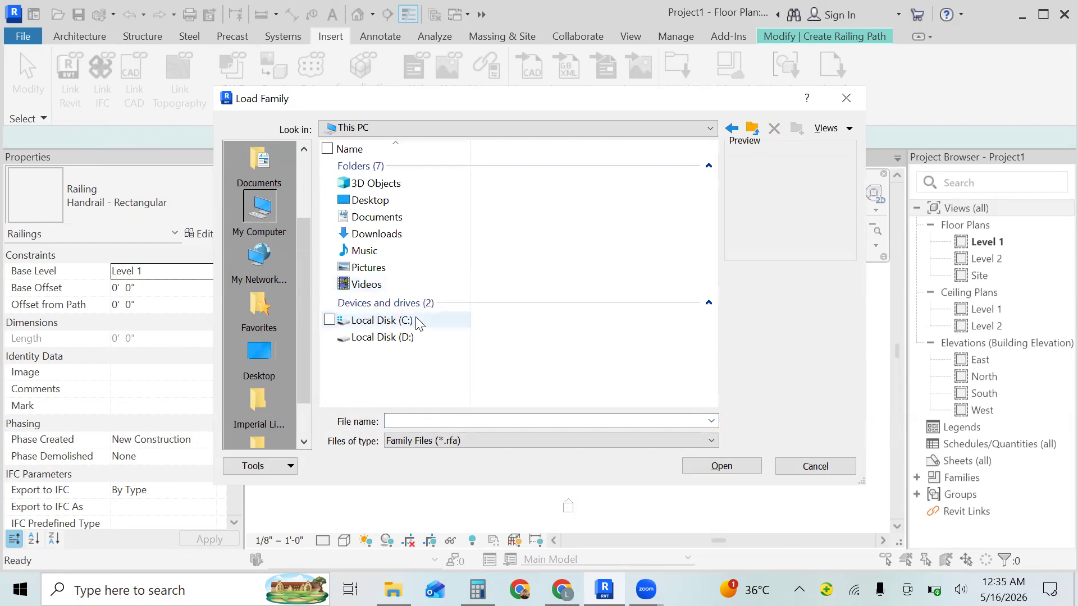
pyautogui.doubleClick(463, 212)
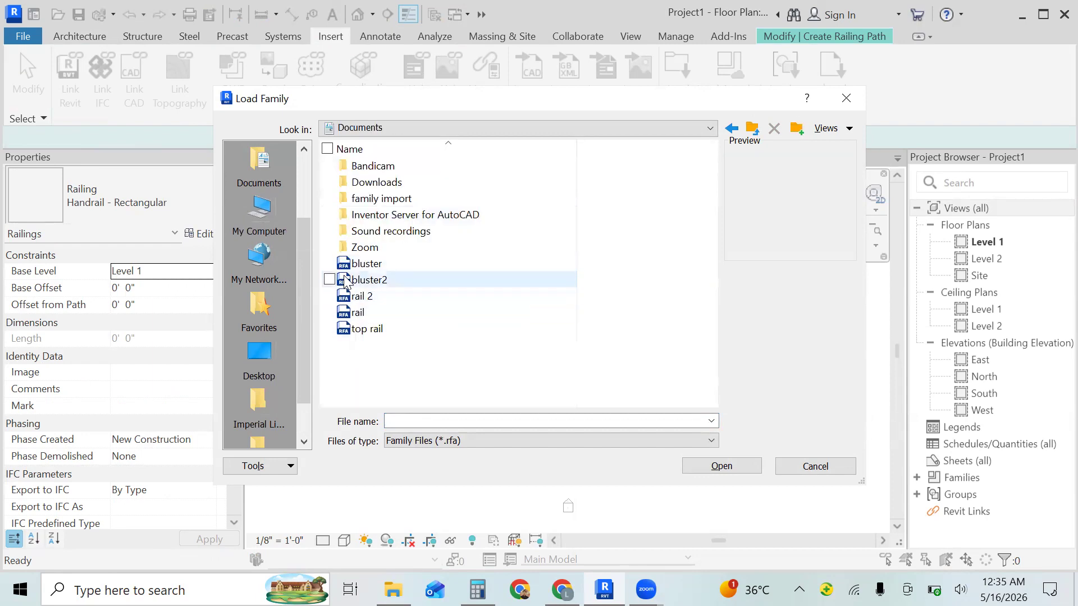
pyautogui.click(331, 265)
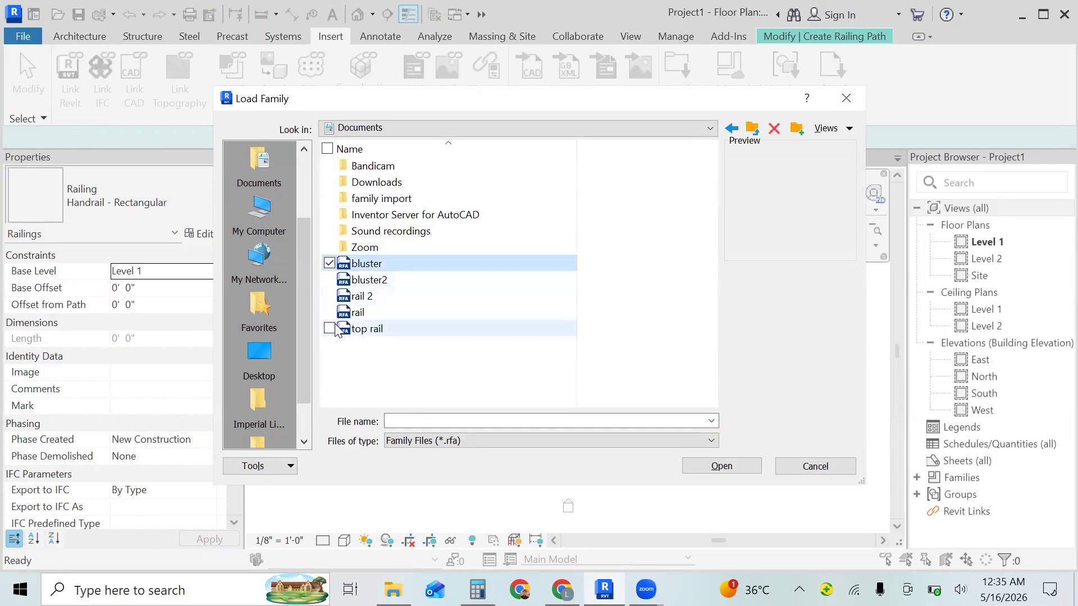
pyautogui.click(331, 297)
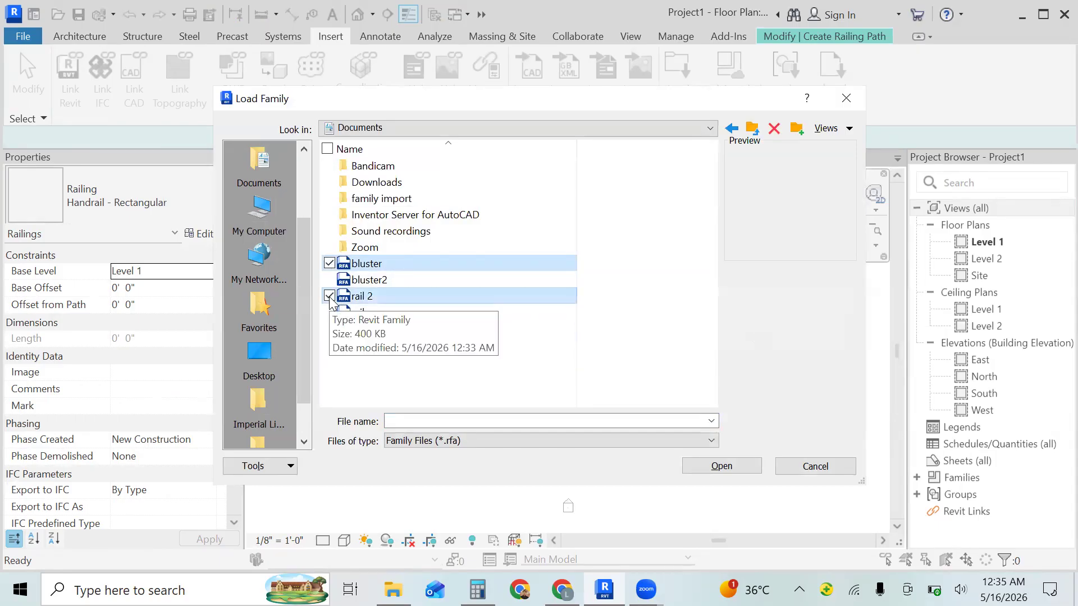
pyautogui.click(755, 467)
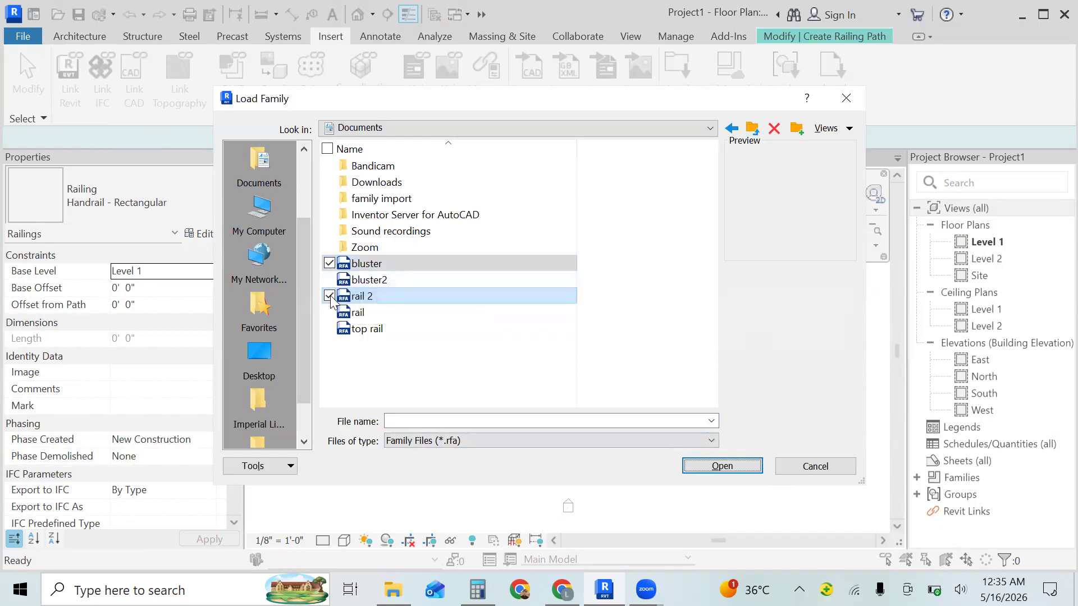
pyautogui.click(330, 297)
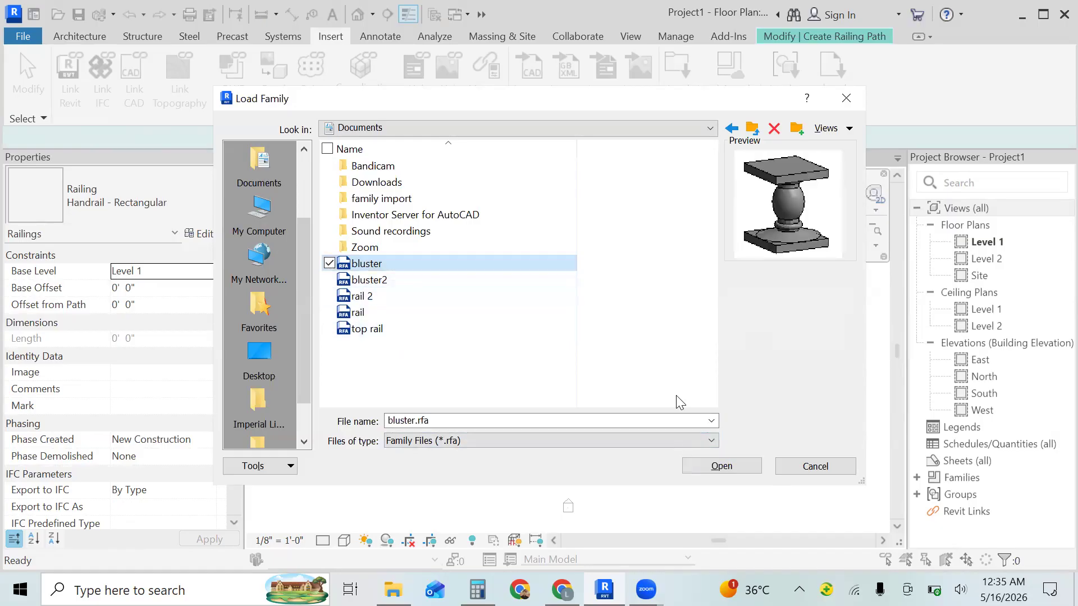
pyautogui.click(743, 463)
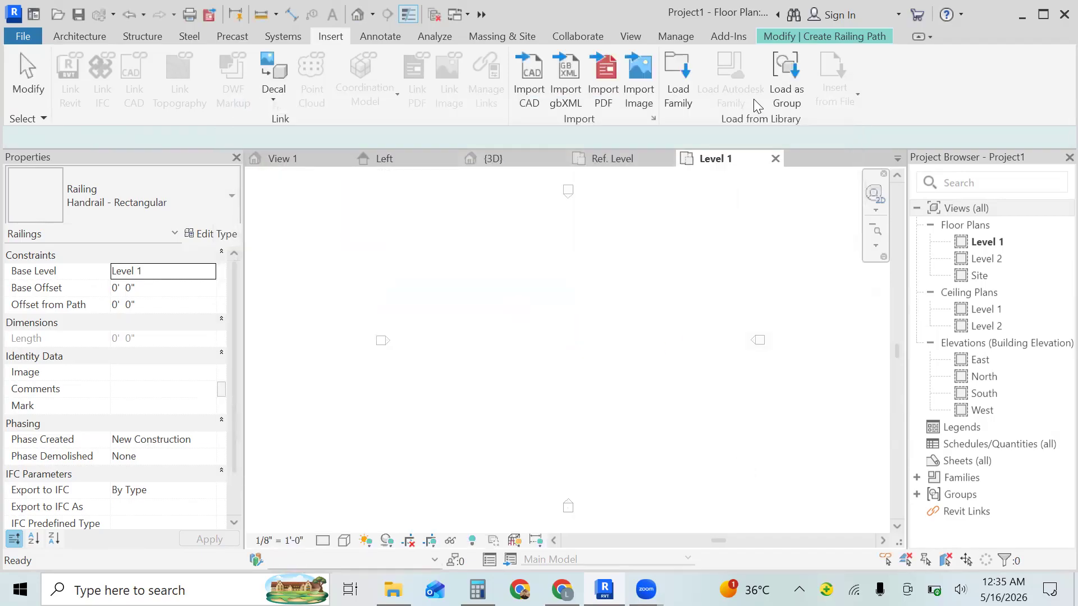
# - Load the rail profile family from the Documents folder into the project
pyautogui.click(682, 87)
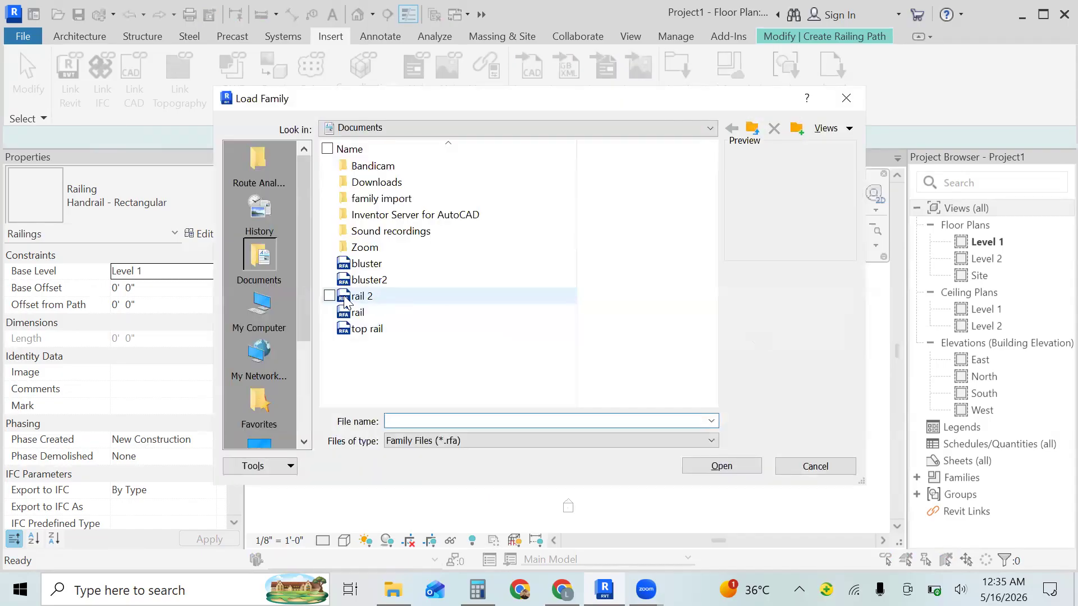
pyautogui.click(369, 315)
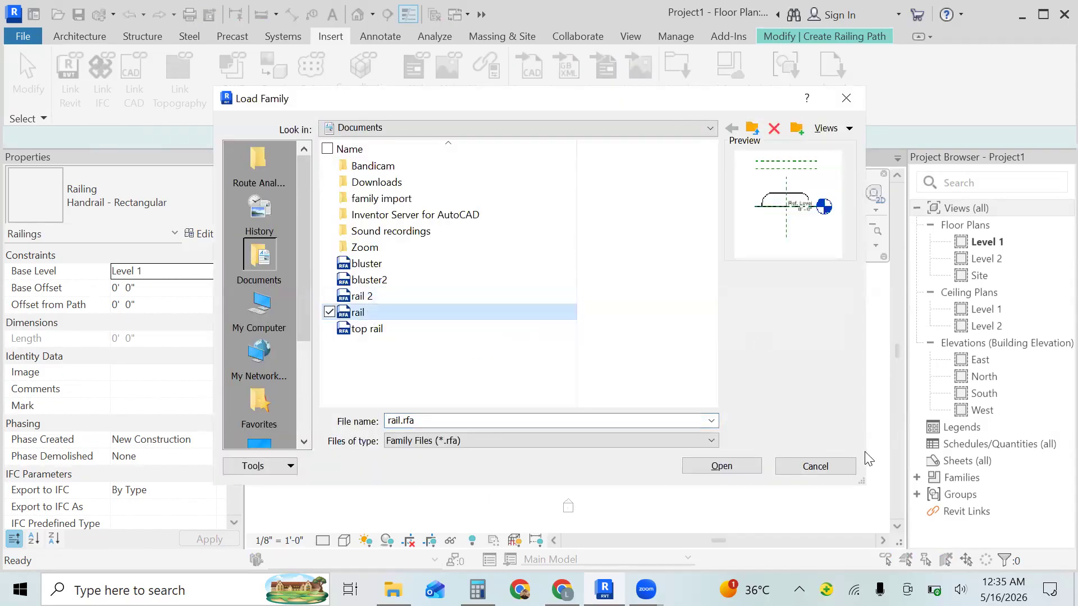
pyautogui.click(732, 466)
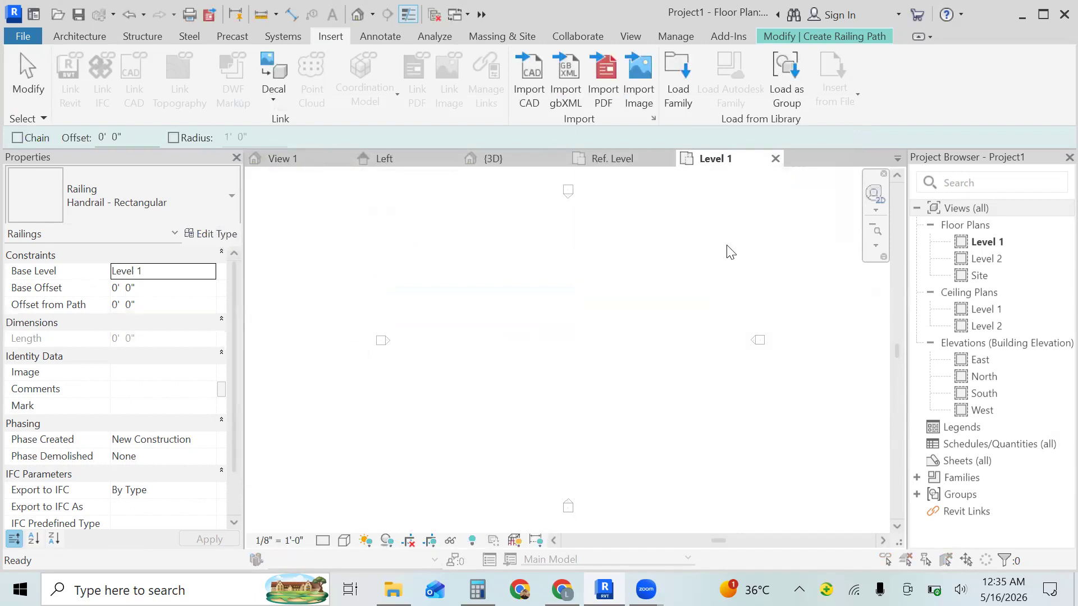
# - Reopen the railing type's rail structure and insert a rail with a height of 2' 6"
pyautogui.click(857, 224)
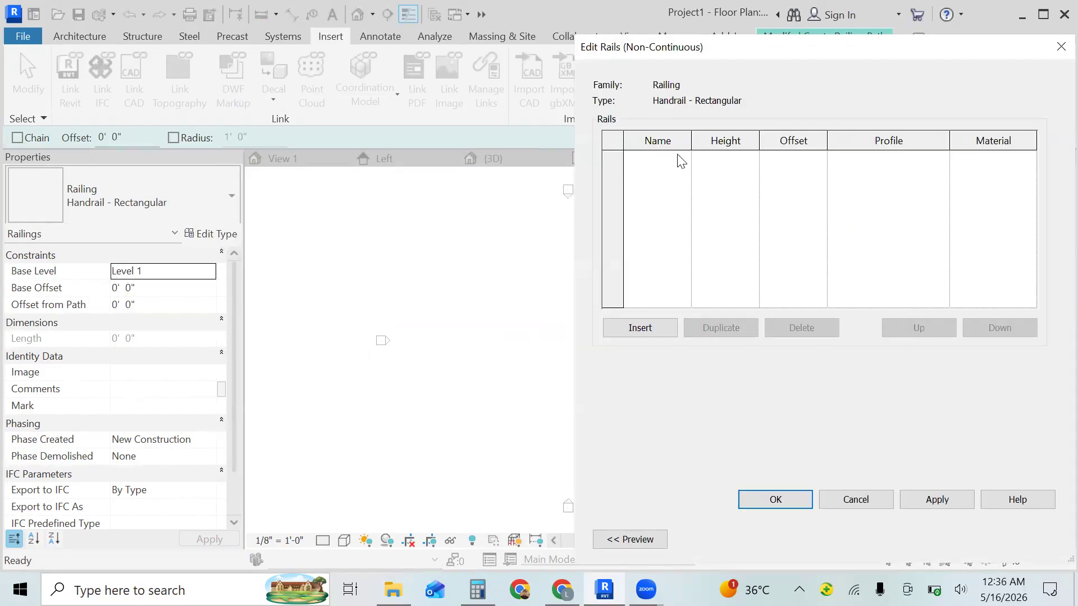
pyautogui.click(662, 326)
pyautogui.click(750, 161)
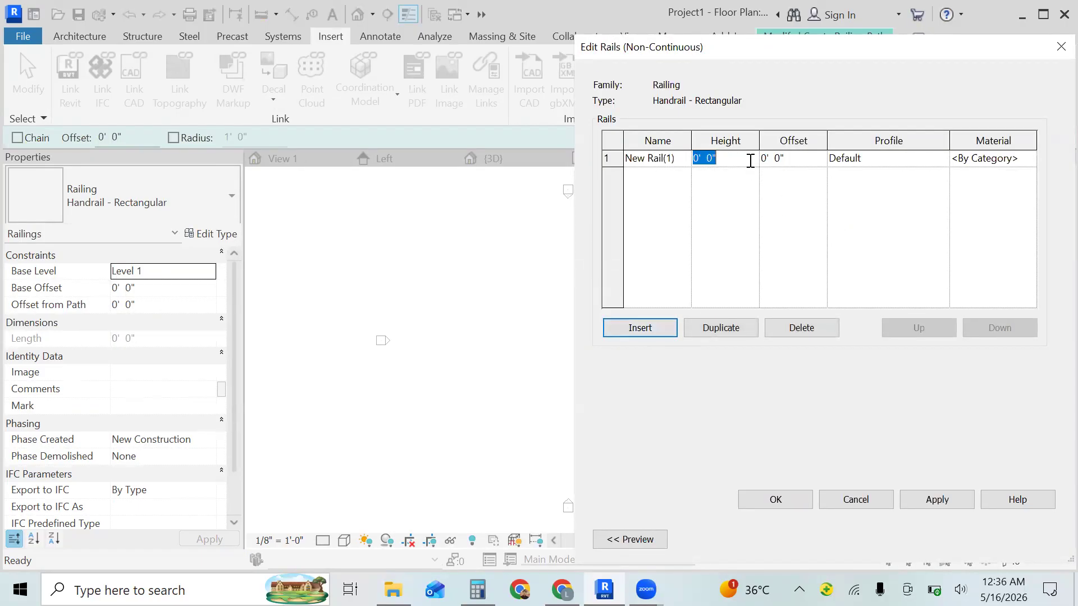
pyautogui.press('BackSpace')
pyautogui.write('2\'6"')
# - Search the rail's profile options for the loaded rail profile and discard the rail structure edits
pyautogui.click(898, 162)
pyautogui.click(942, 158)
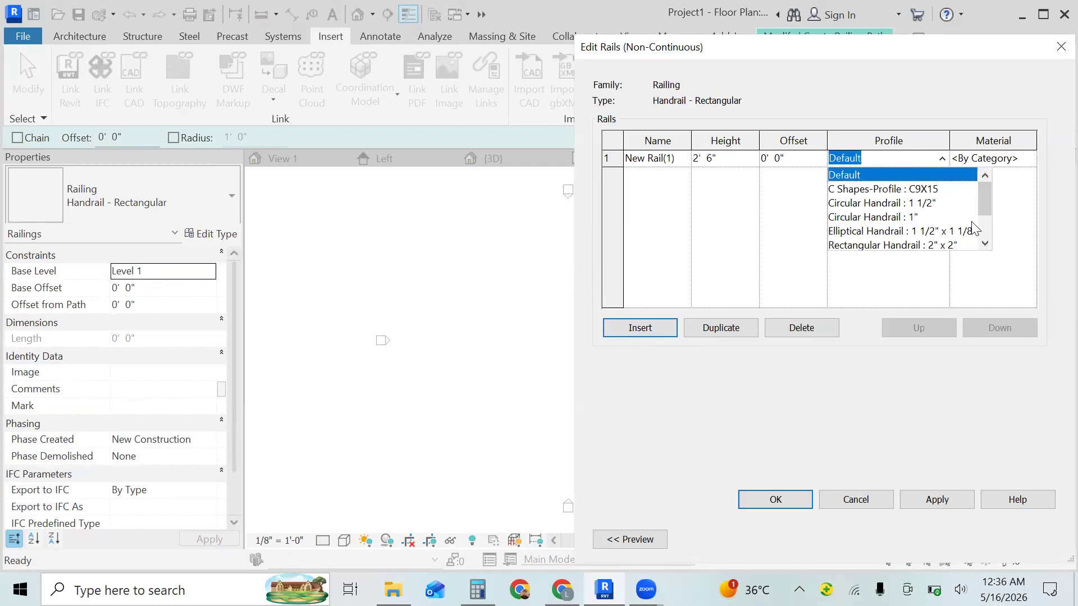
pyautogui.click(984, 232)
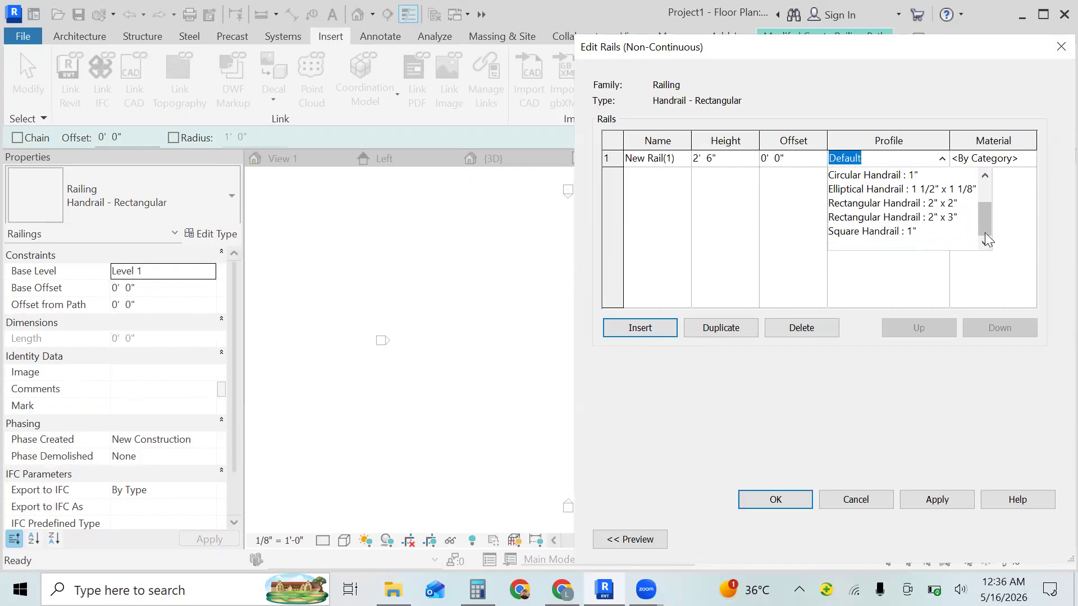
pyautogui.click(983, 190)
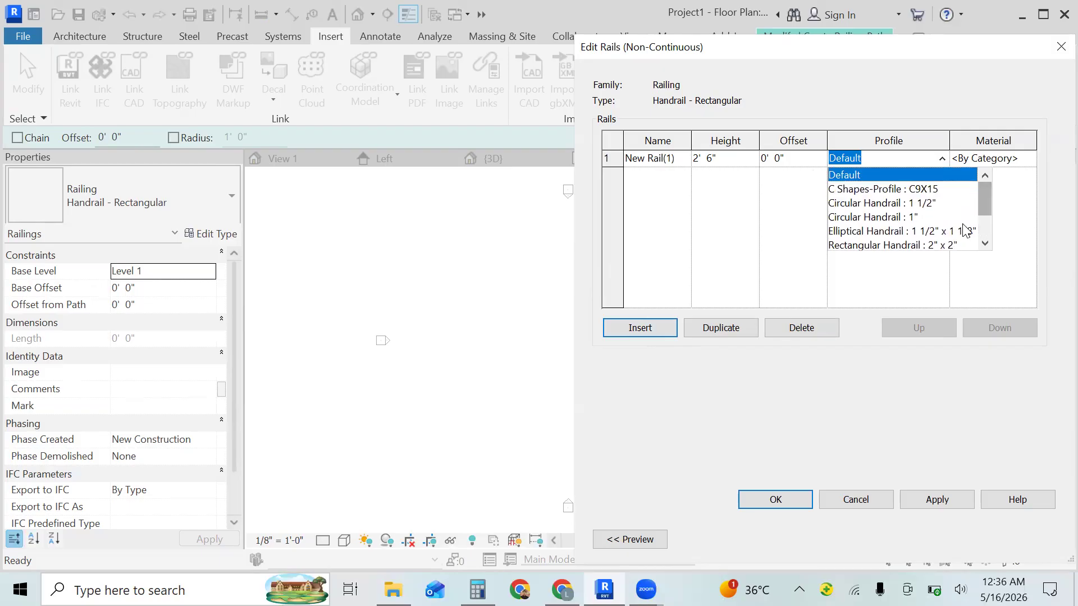
pyautogui.click(986, 243)
pyautogui.click(987, 242)
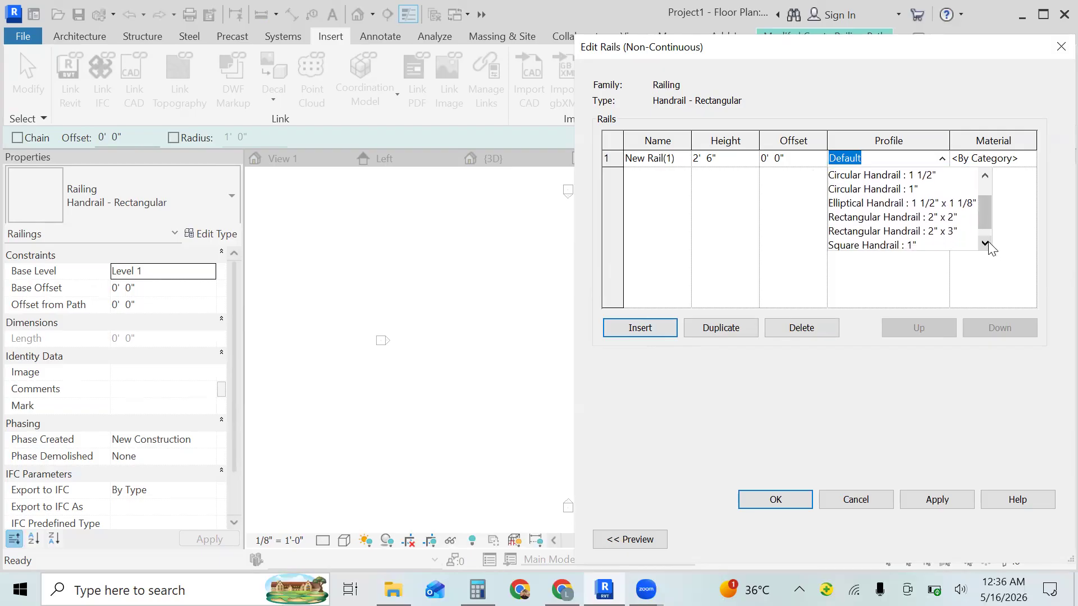
pyautogui.click(987, 242)
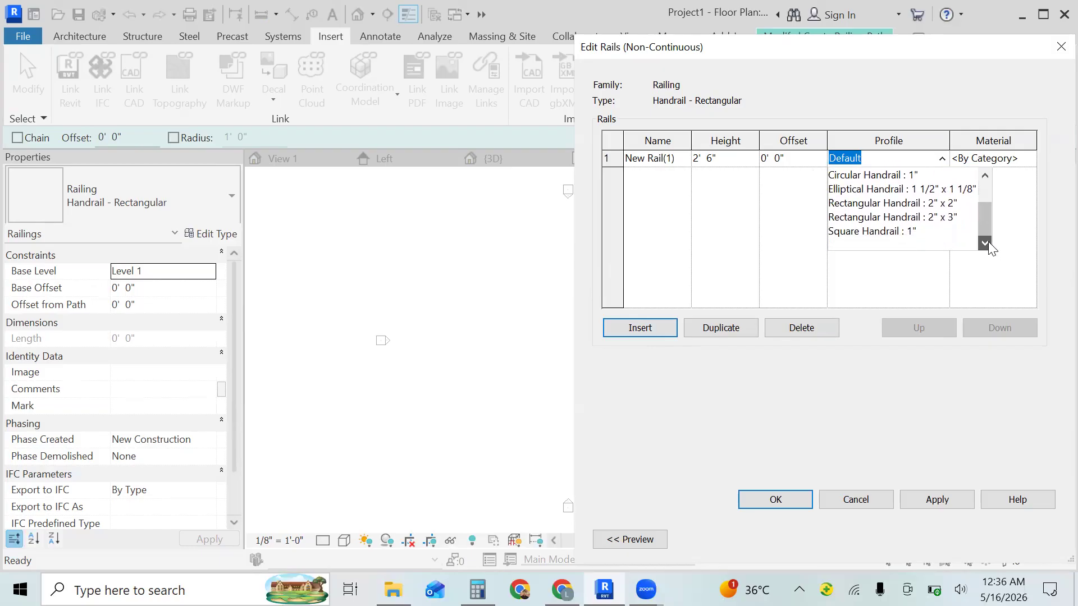
pyautogui.click(985, 176)
pyautogui.click(986, 178)
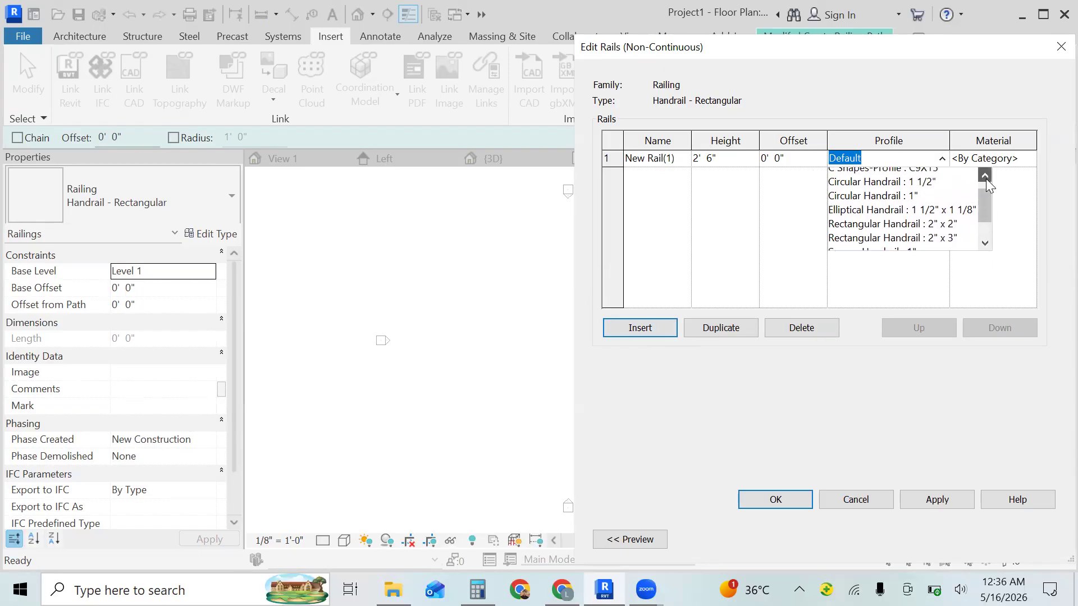
pyautogui.click(986, 177)
pyautogui.click(1053, 46)
pyautogui.click(1053, 47)
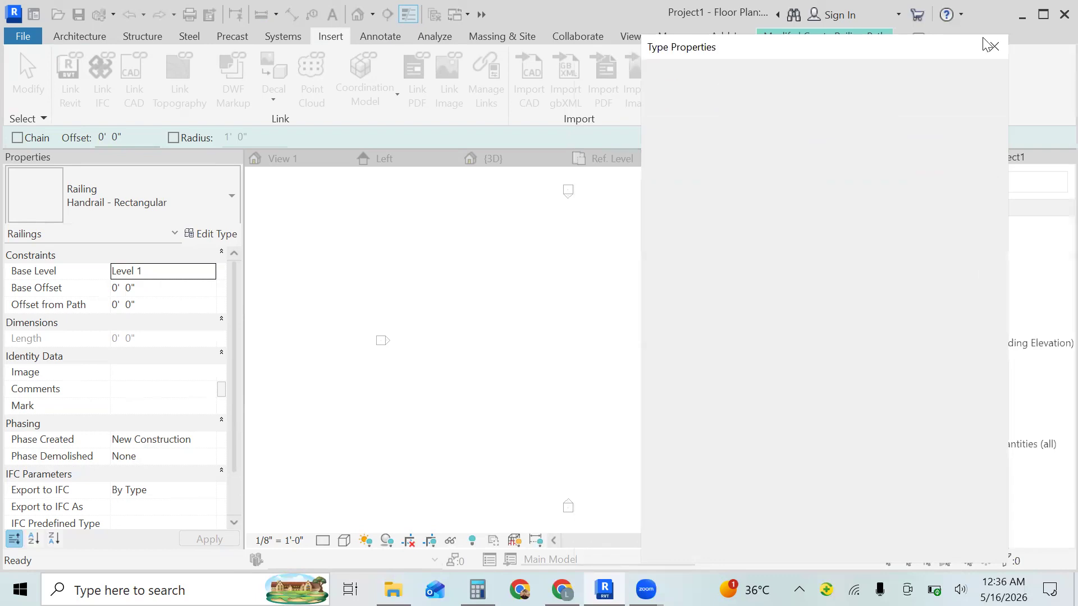
pyautogui.click(986, 43)
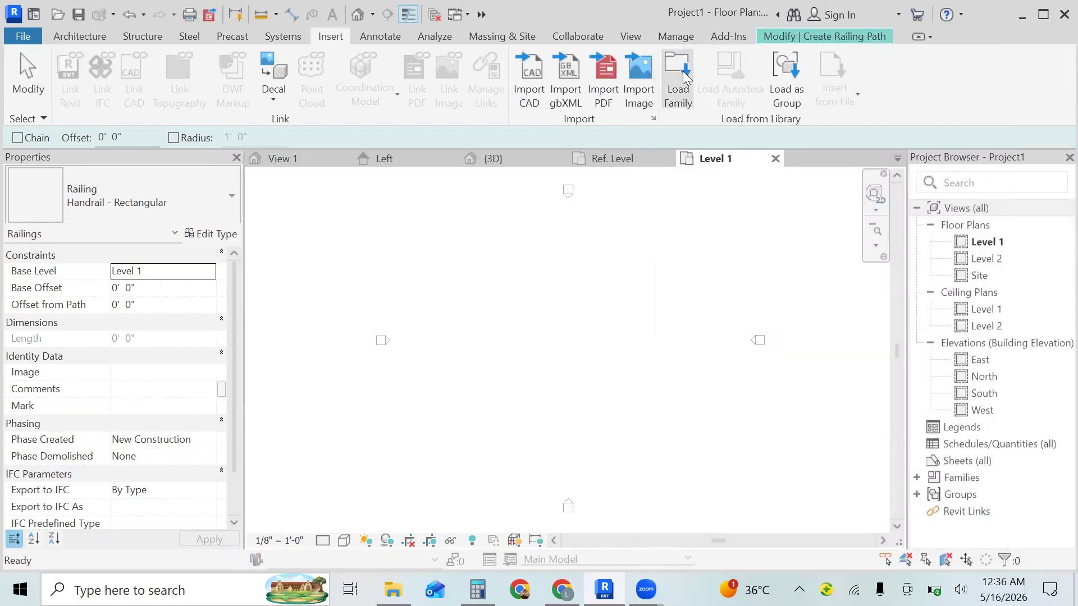
# - Load the rail family from the Documents folder into the project
pyautogui.click(685, 77)
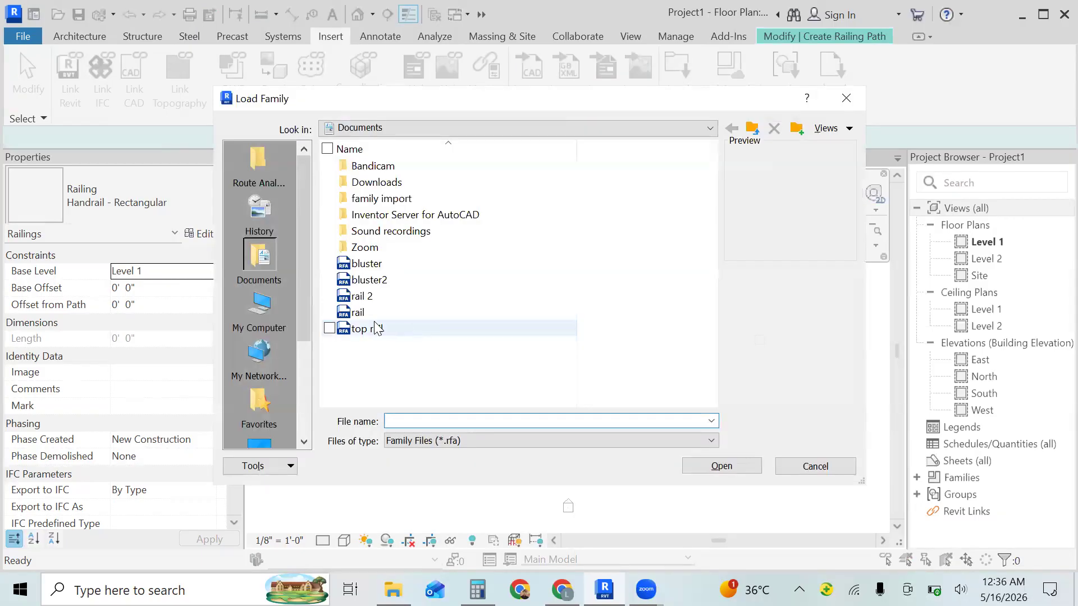
pyautogui.click(331, 313)
pyautogui.click(724, 466)
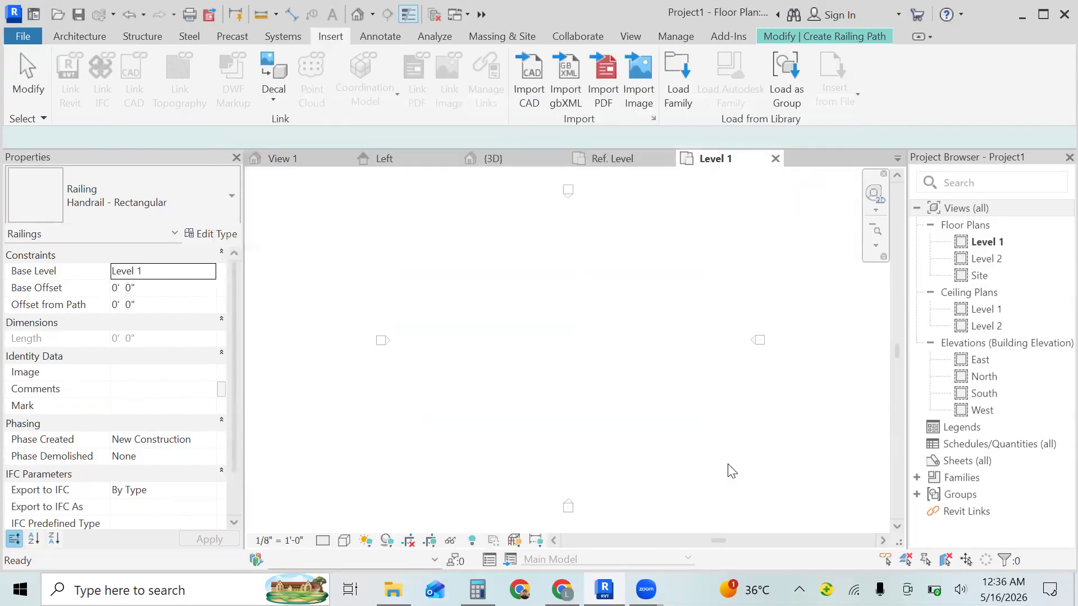
# - Insert a rail in the railing type's rail structure, search its profile options for the loaded rail profile, and discard the rail edits
pyautogui.click(227, 239)
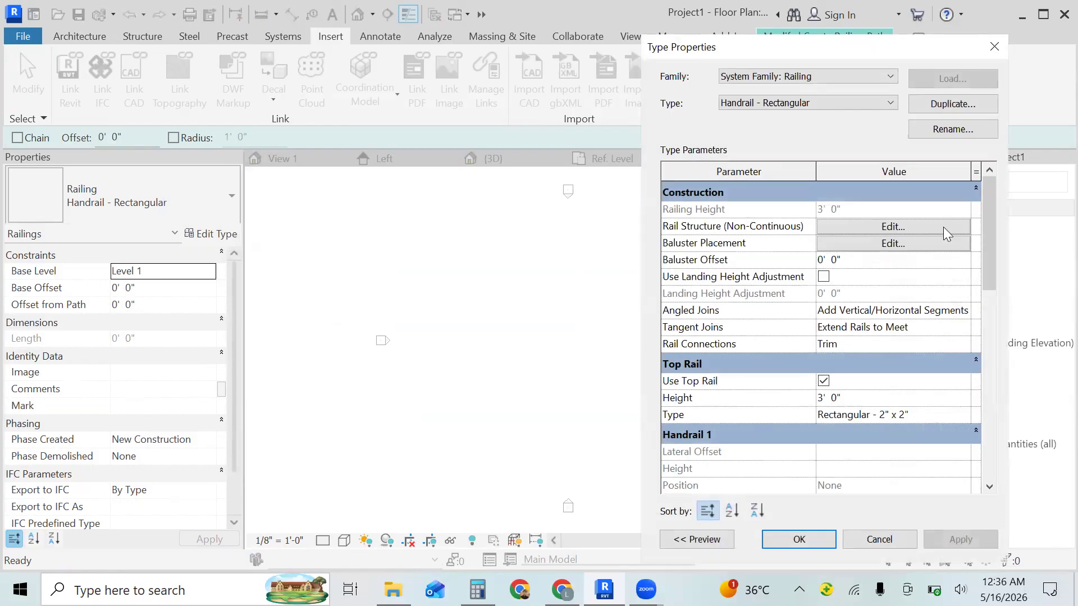
pyautogui.click(943, 227)
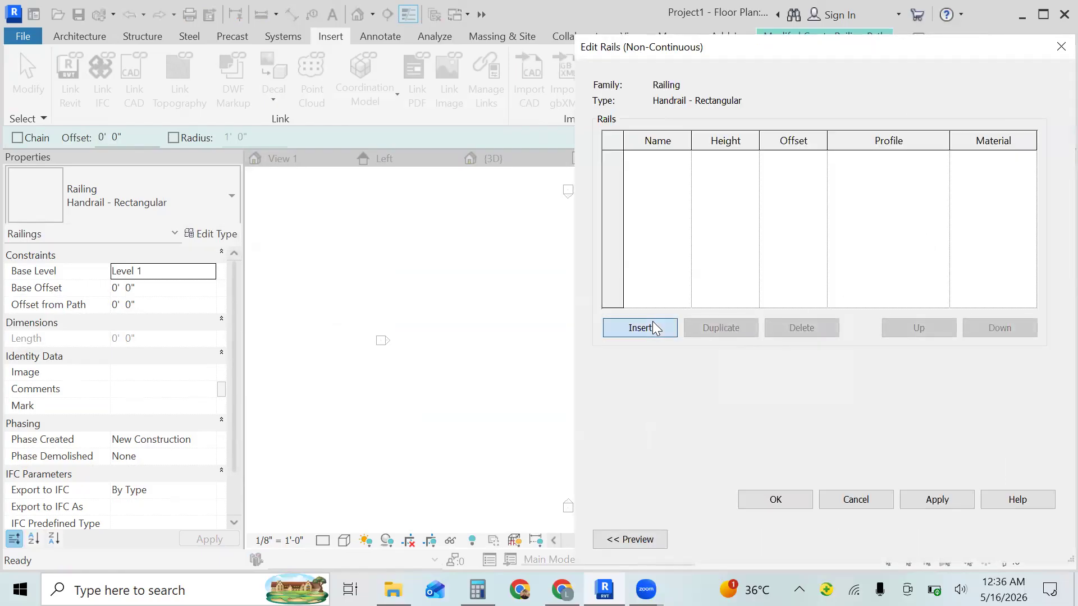
pyautogui.click(652, 324)
pyautogui.click(912, 161)
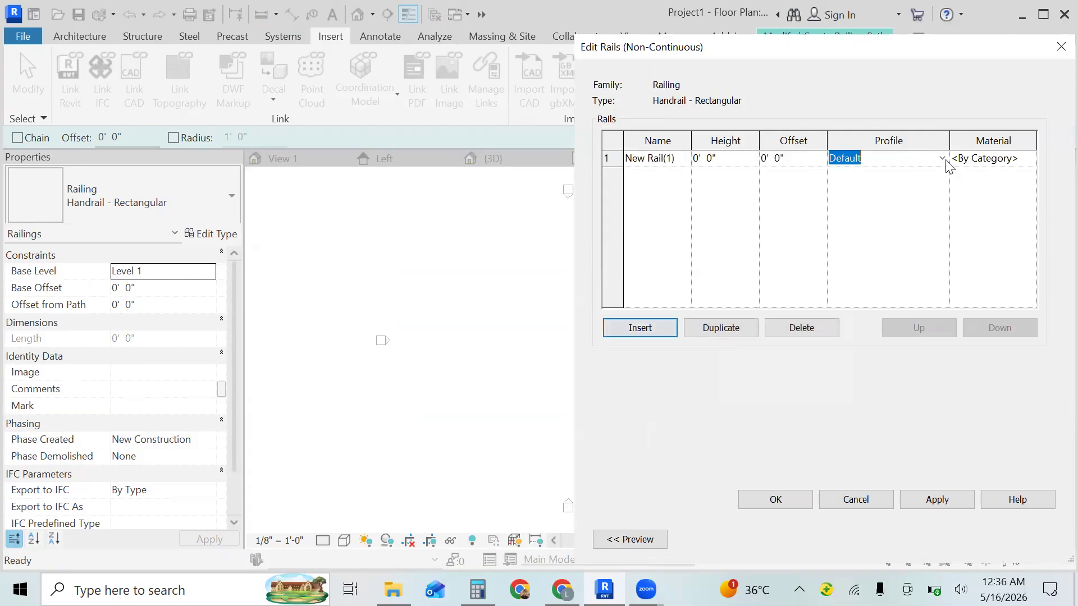
pyautogui.click(942, 161)
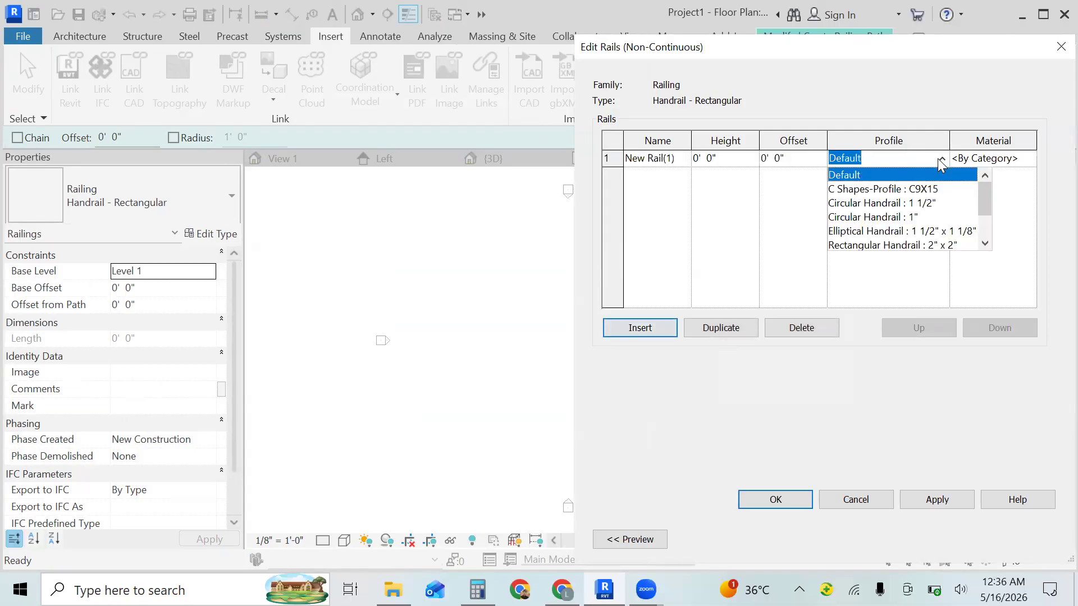
pyautogui.click(984, 235)
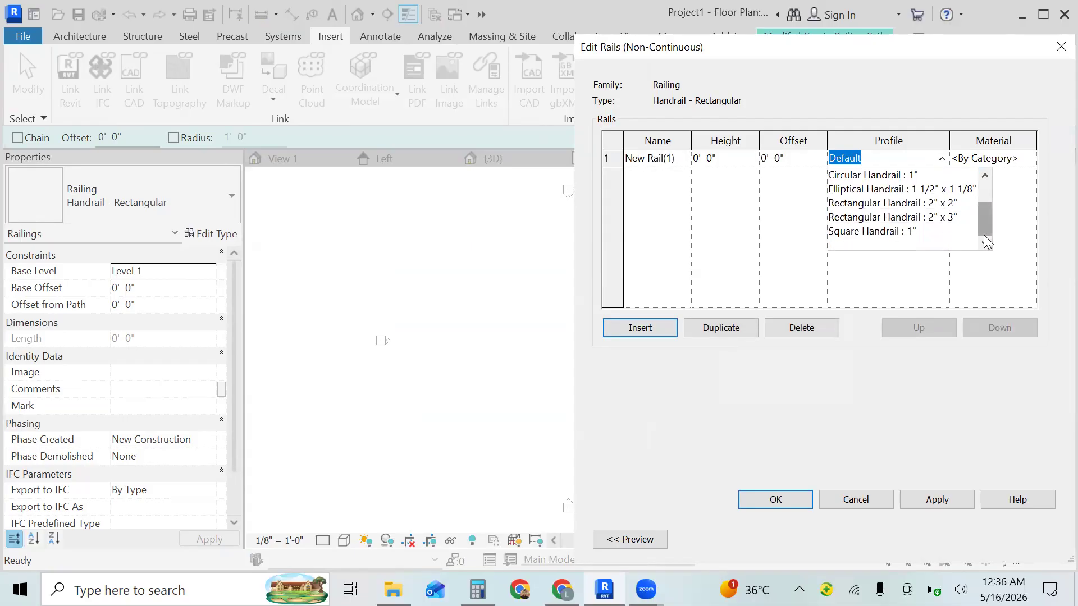
pyautogui.click(983, 189)
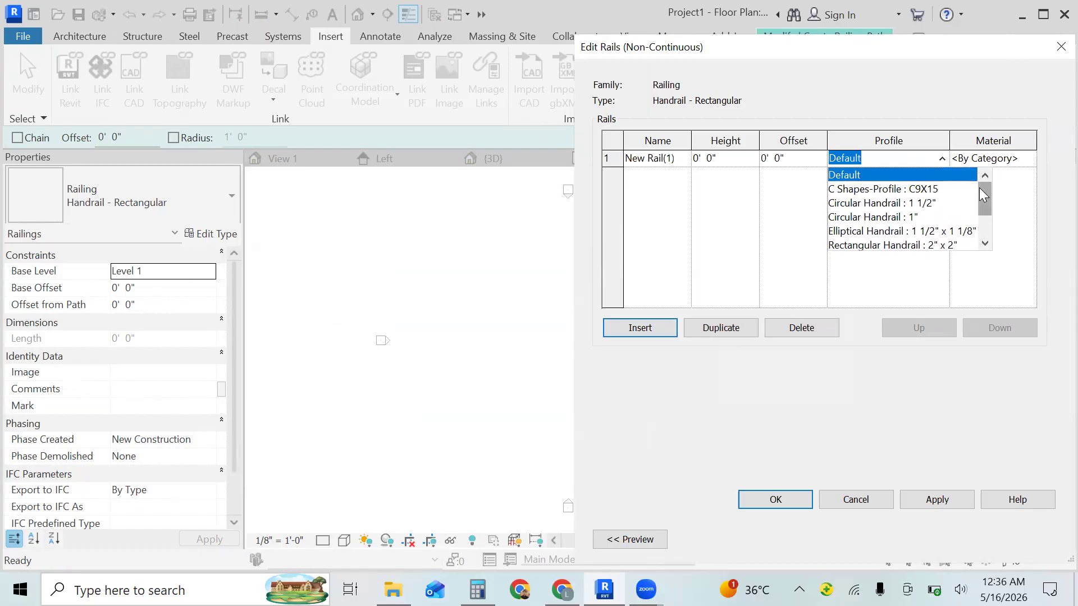
pyautogui.click(984, 243)
pyautogui.click(985, 243)
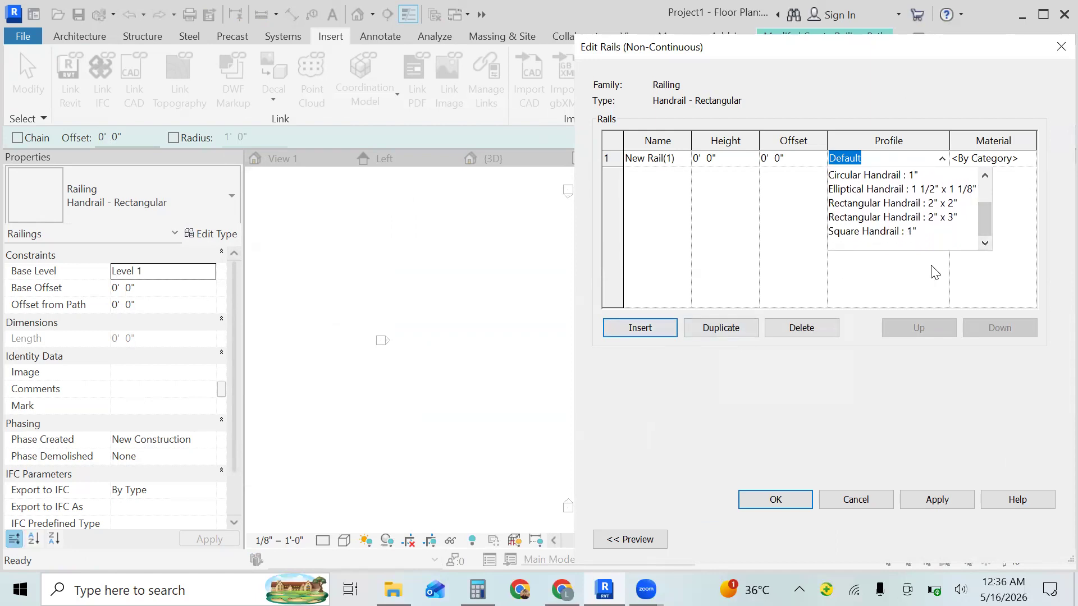
pyautogui.click(926, 161)
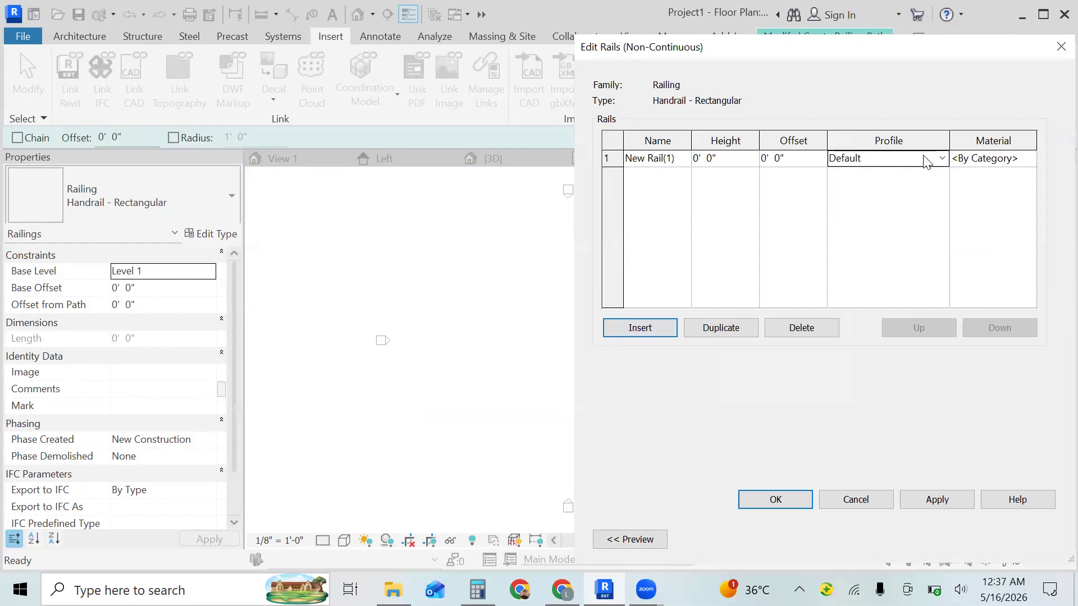
pyautogui.click(1057, 45)
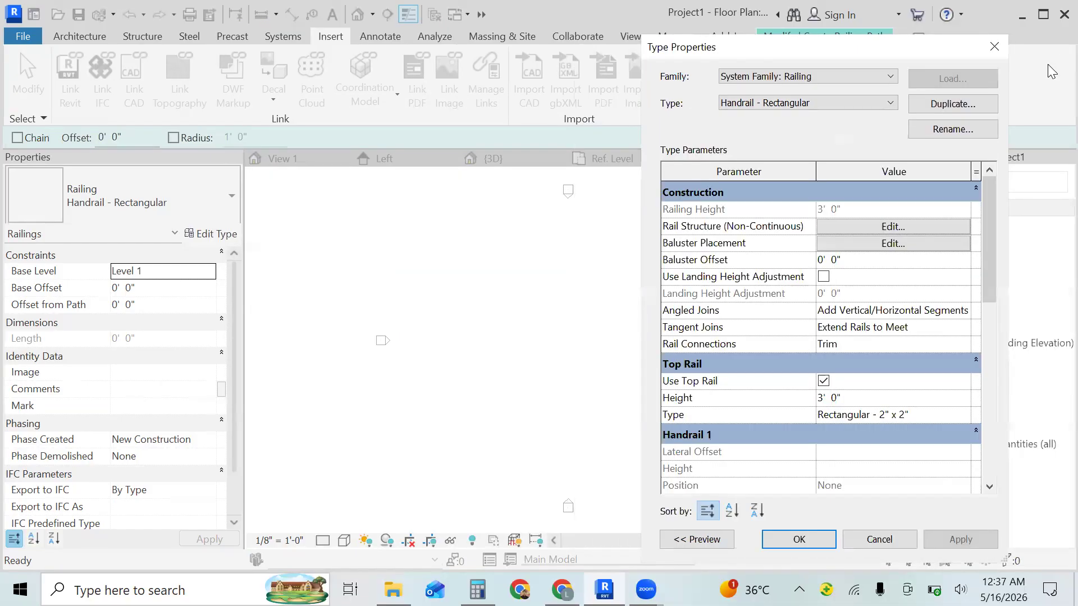
# - Open the railing type's baluster placement and set the regular baluster's family to bluster : bluster in the main pattern
pyautogui.click(911, 245)
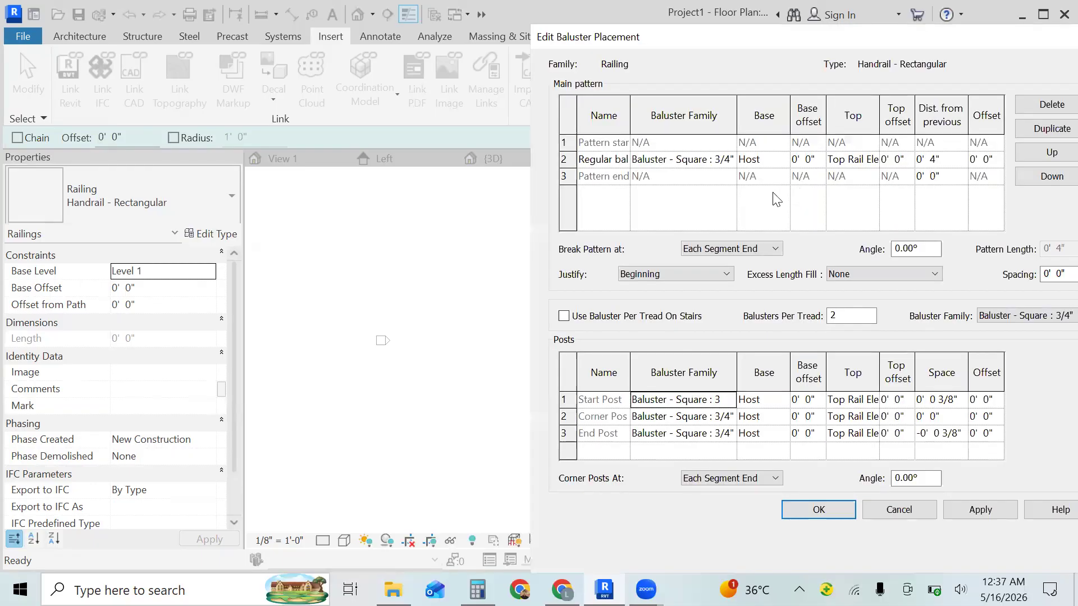
pyautogui.click(681, 159)
pyautogui.click(678, 160)
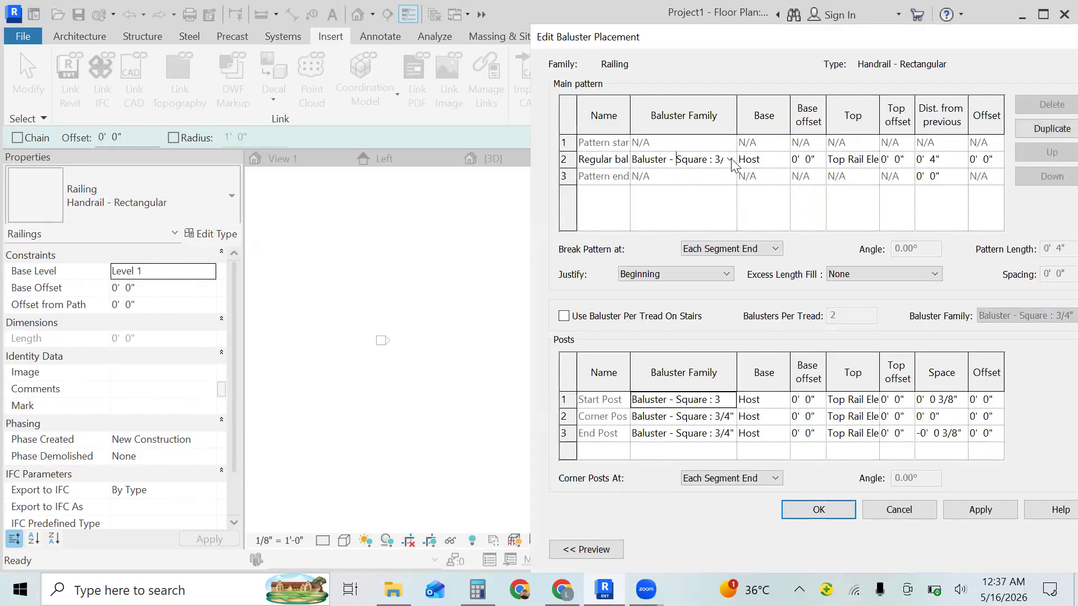
pyautogui.click(729, 159)
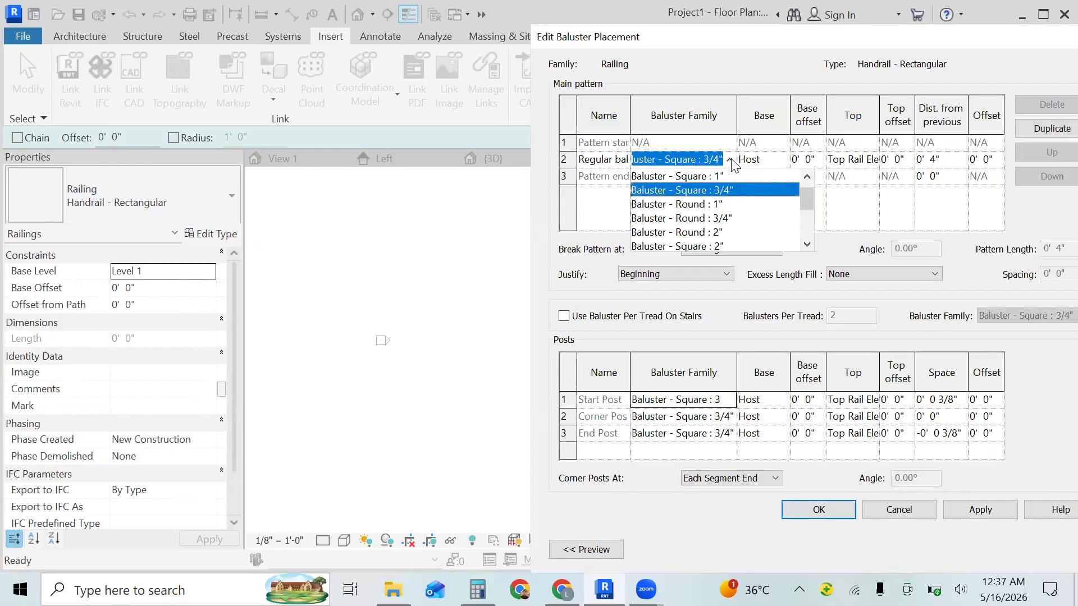
pyautogui.click(806, 229)
pyautogui.click(806, 229)
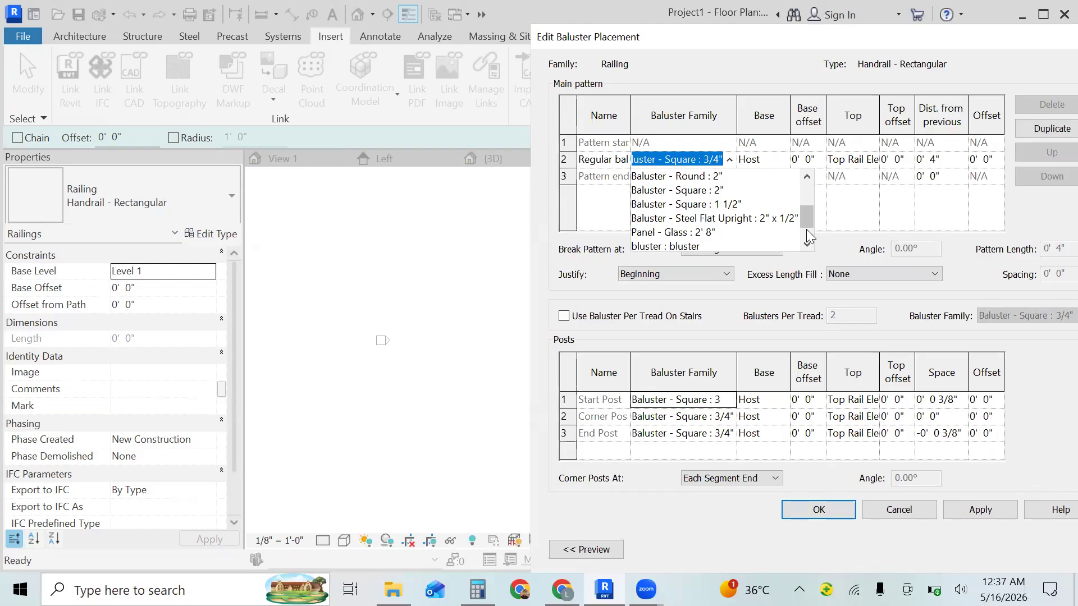
pyautogui.click(705, 246)
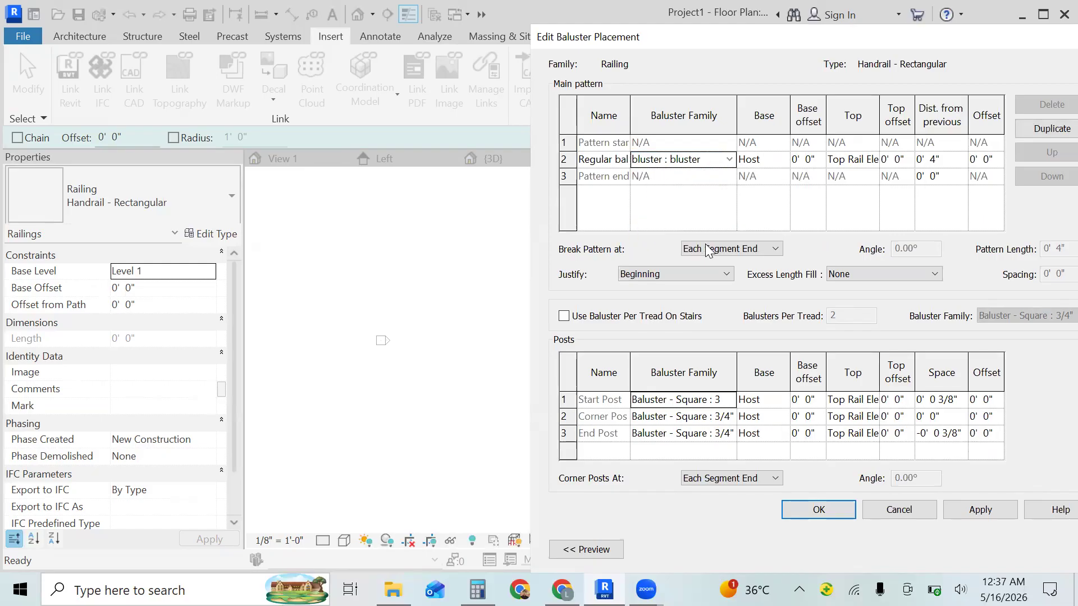
pyautogui.click(727, 159)
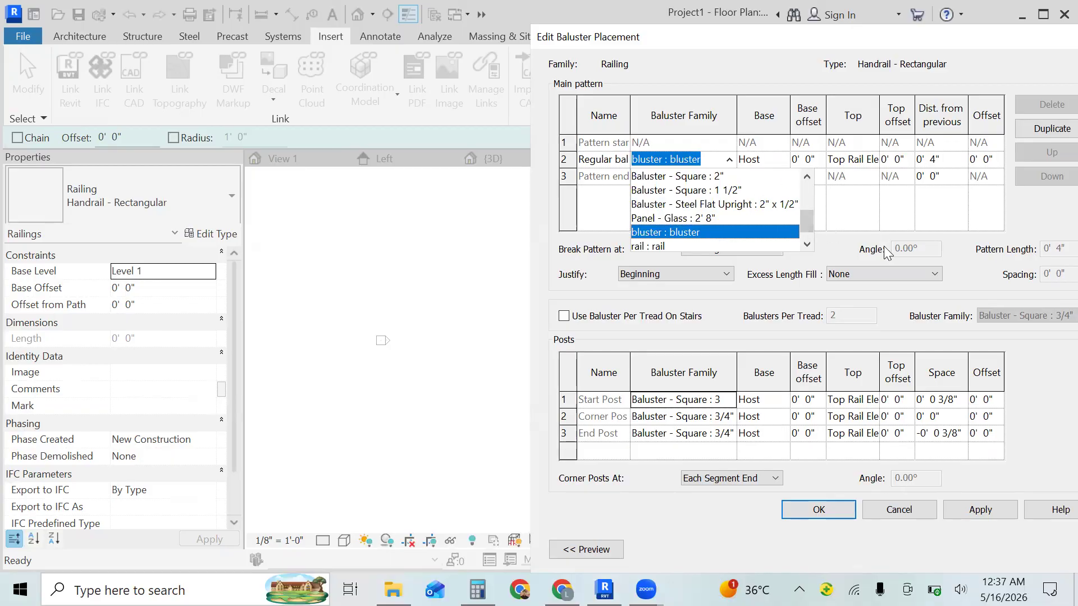
pyautogui.click(964, 257)
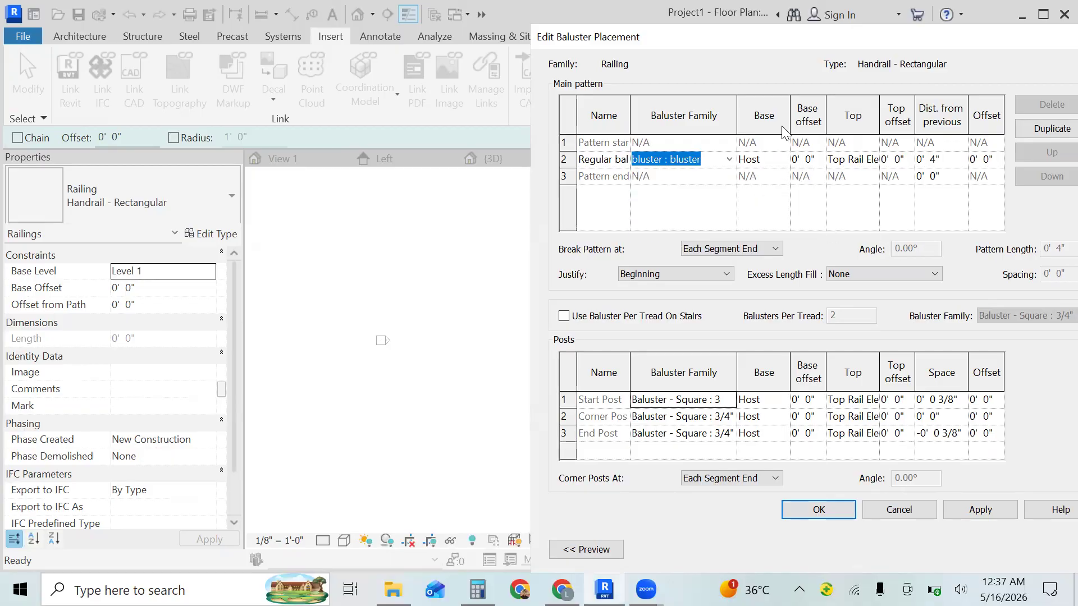
# - Set the regular baluster's distance from previous to 1' 0"
pyautogui.click(948, 159)
pyautogui.press('BackSpace')
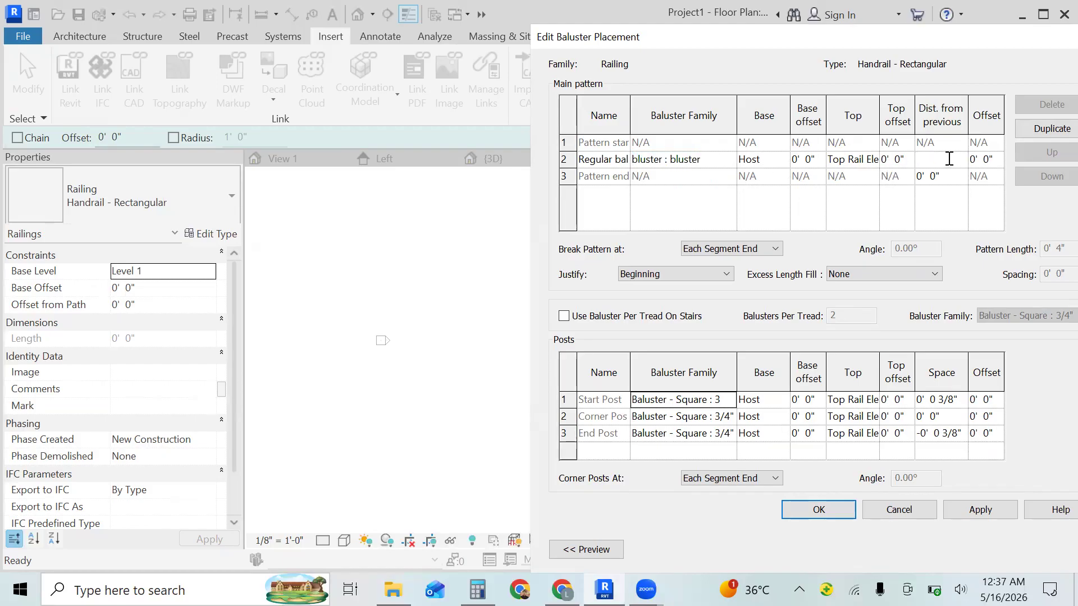
pyautogui.press('Tab')
# - Assign the bluster : bluster family to the corner post and the start post
pyautogui.click(724, 416)
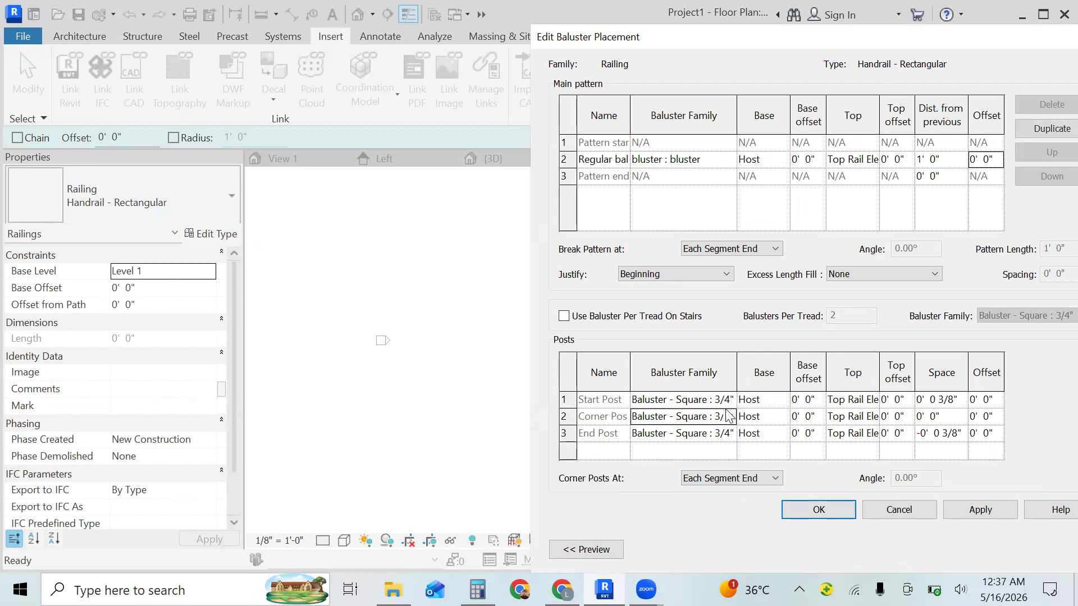
pyautogui.click(728, 415)
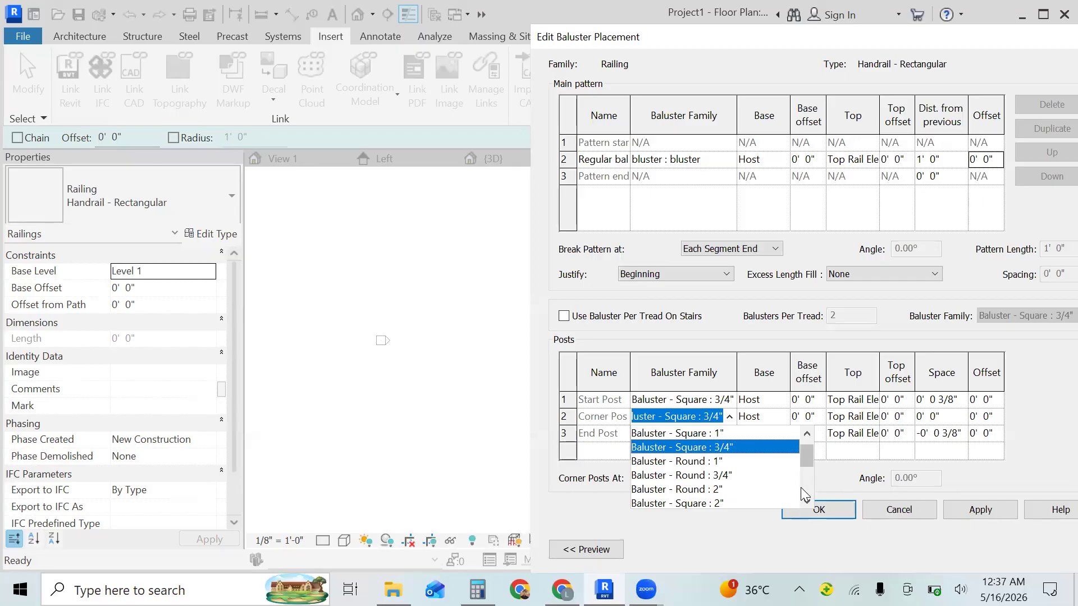
pyautogui.scroll(-2, 800, 487)
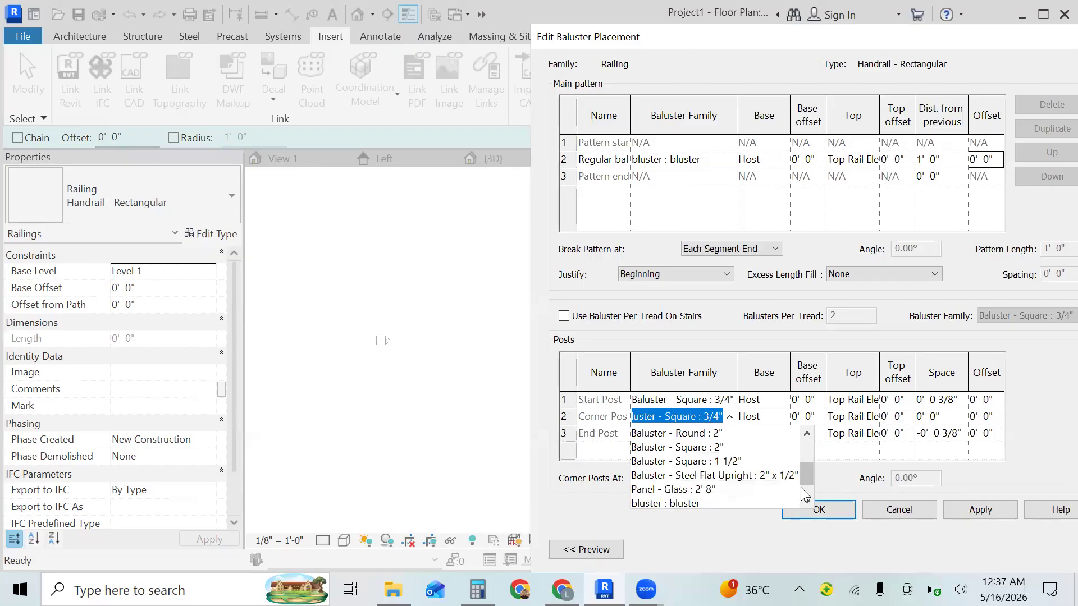
pyautogui.click(695, 502)
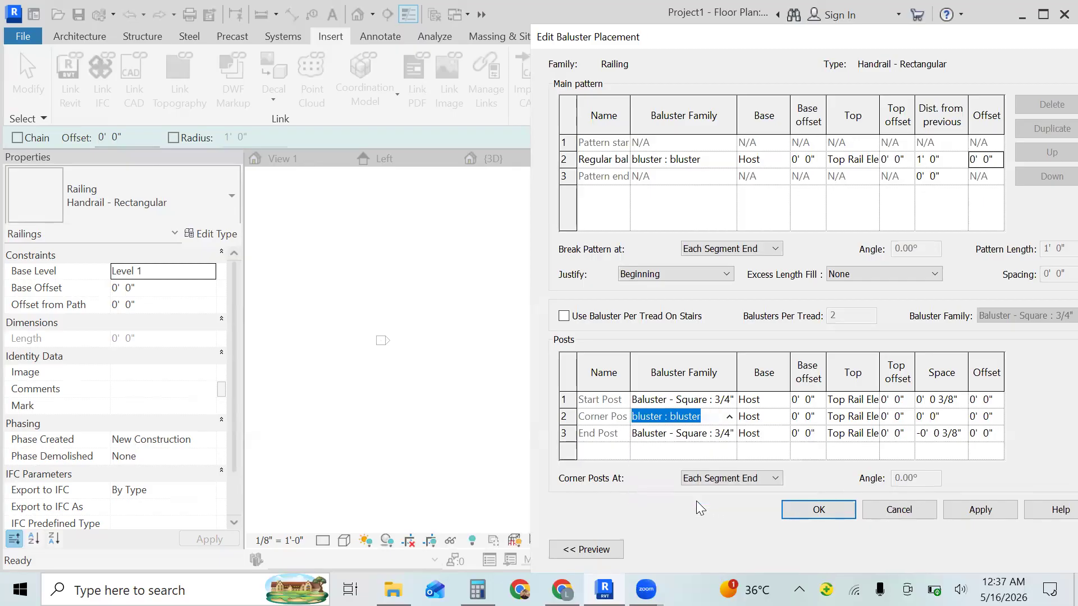
pyautogui.click(725, 400)
pyautogui.click(728, 400)
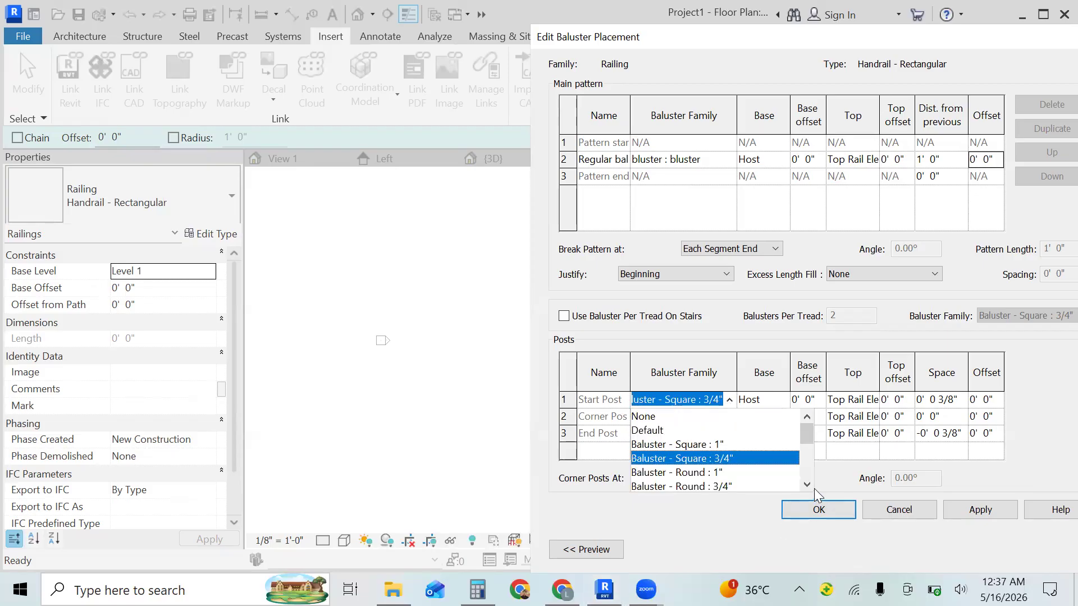
pyautogui.scroll(-2, 801, 471)
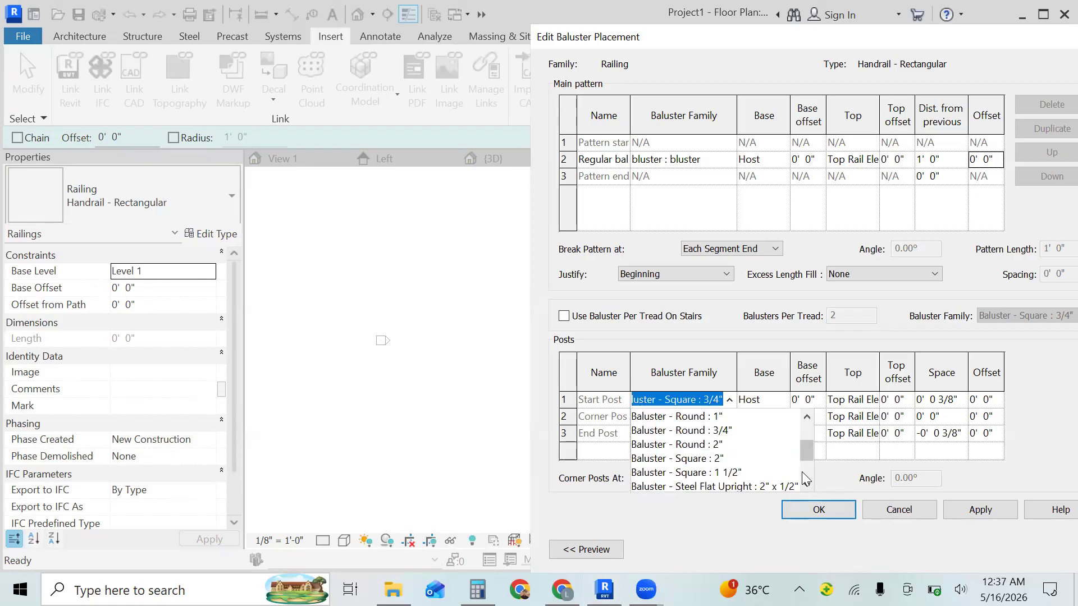
pyautogui.scroll(-2, 805, 473)
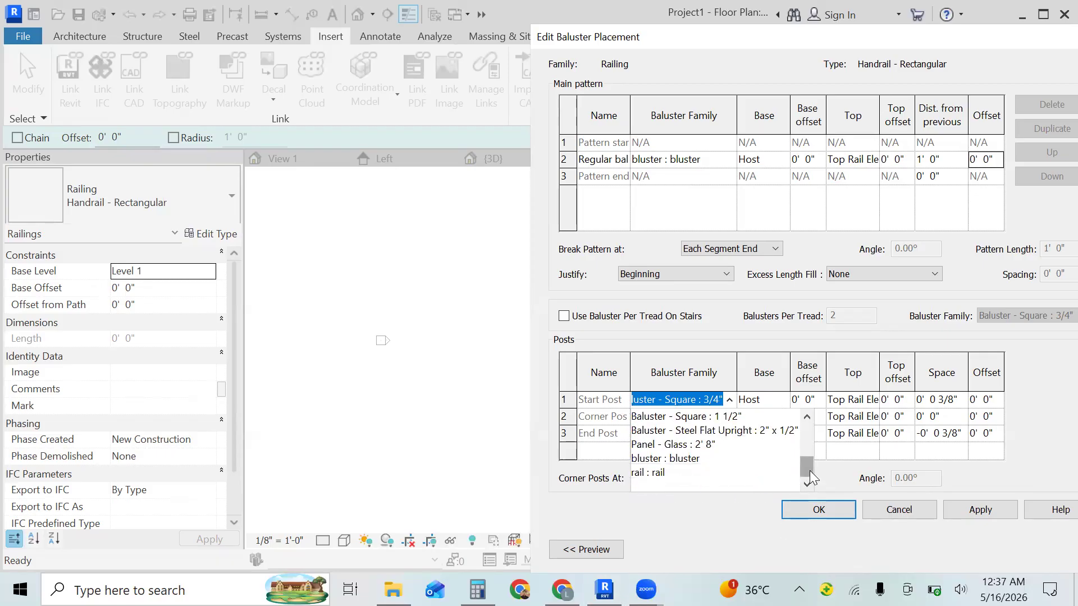
pyautogui.click(690, 457)
# - Assign the bluster : bluster family to the end post and accept the baluster placement and railing type changes
pyautogui.click(728, 436)
pyautogui.click(727, 437)
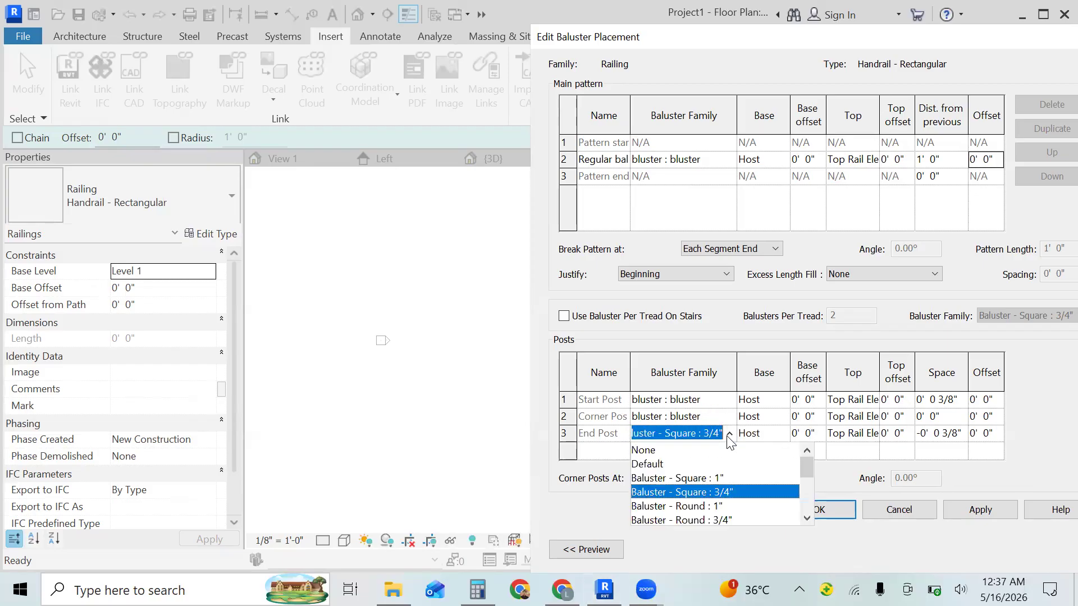
pyautogui.scroll(-2, 804, 506)
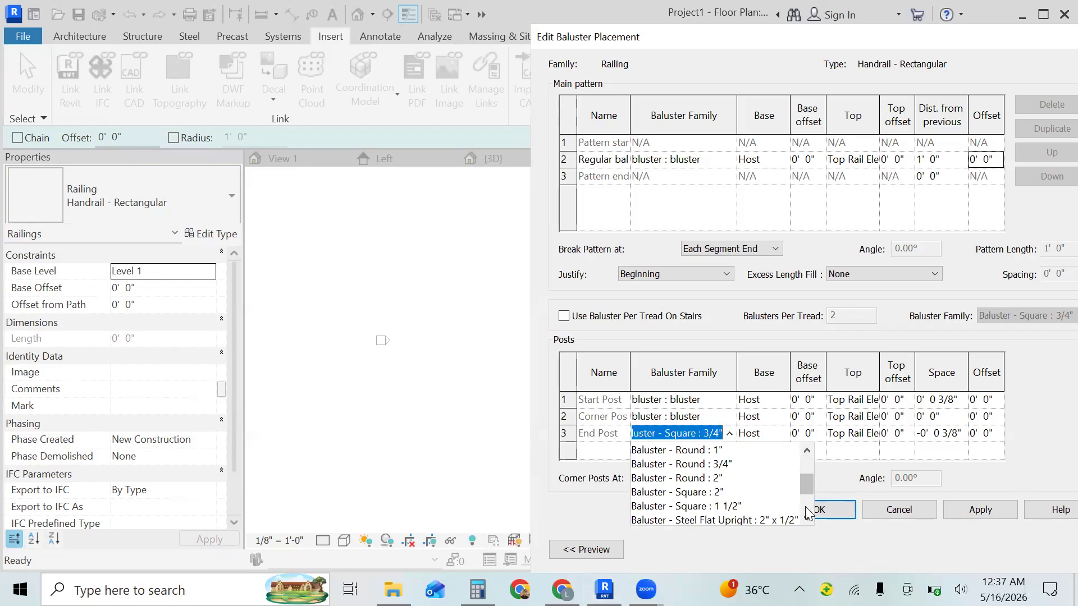
pyautogui.scroll(-3, 800, 513)
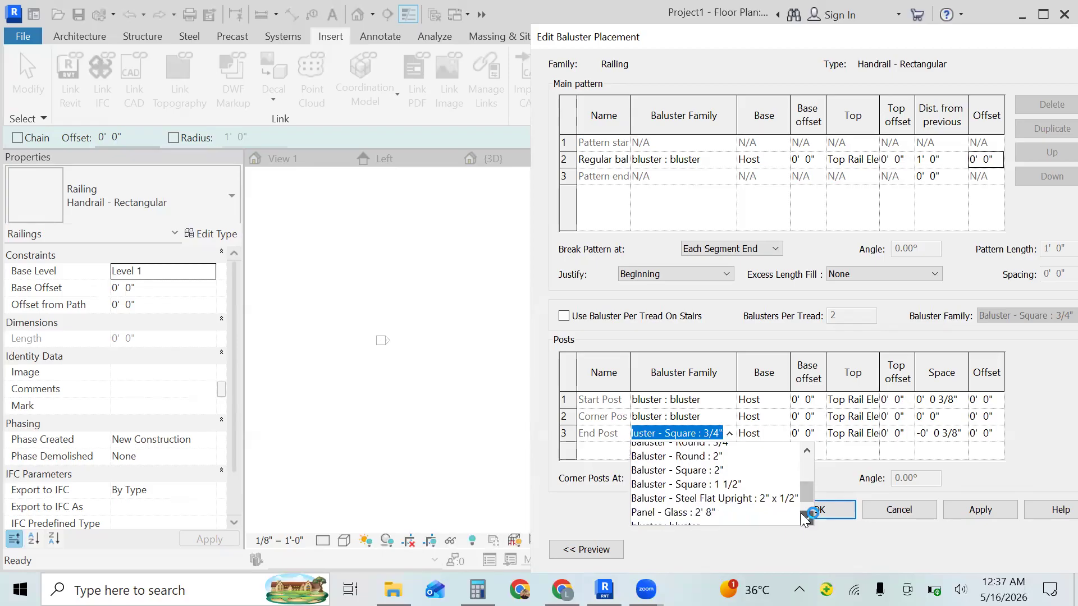
pyautogui.click(698, 491)
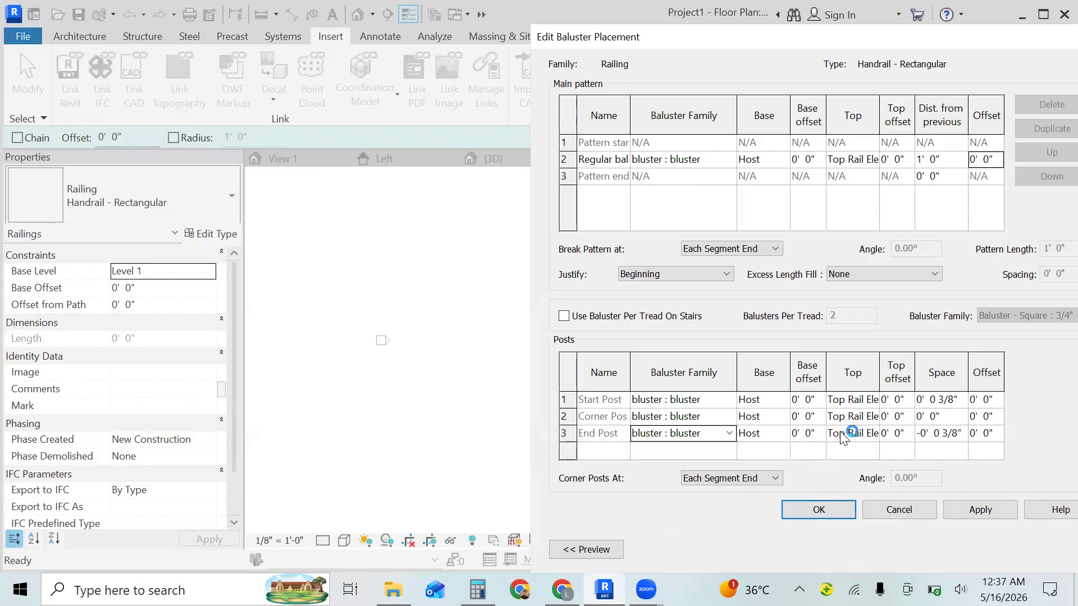
pyautogui.click(817, 508)
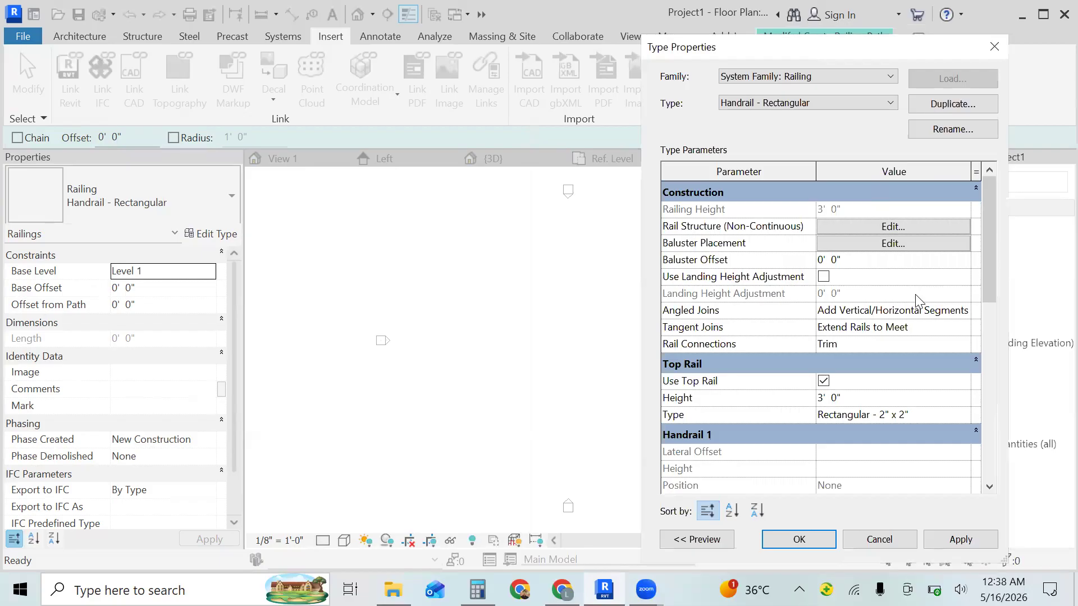
pyautogui.click(799, 541)
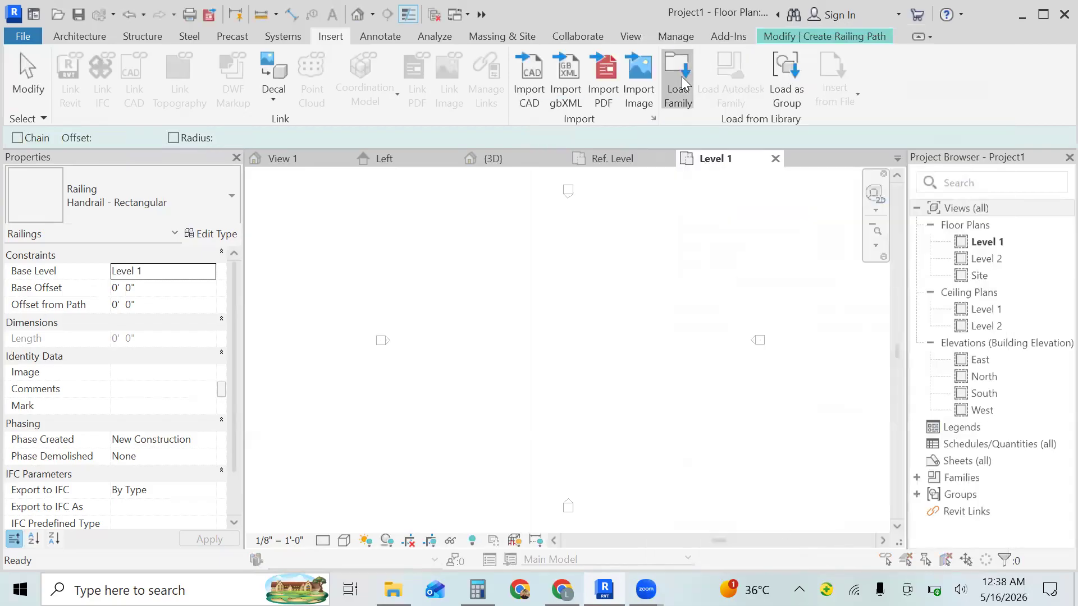
# - Load the rail 2 family from the Documents folder into the project
pyautogui.click(681, 77)
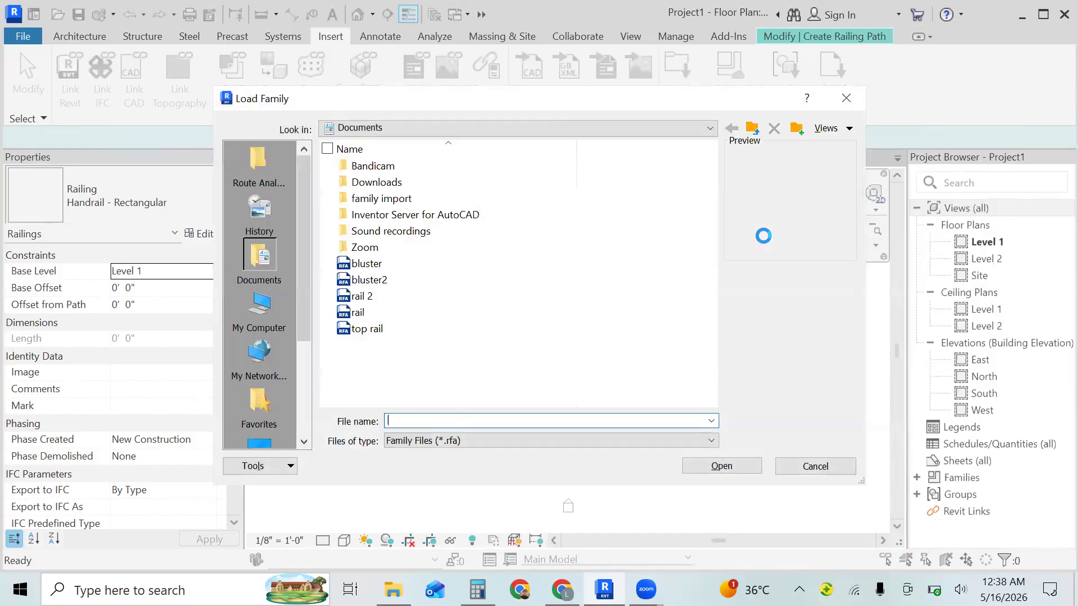
pyautogui.click(335, 297)
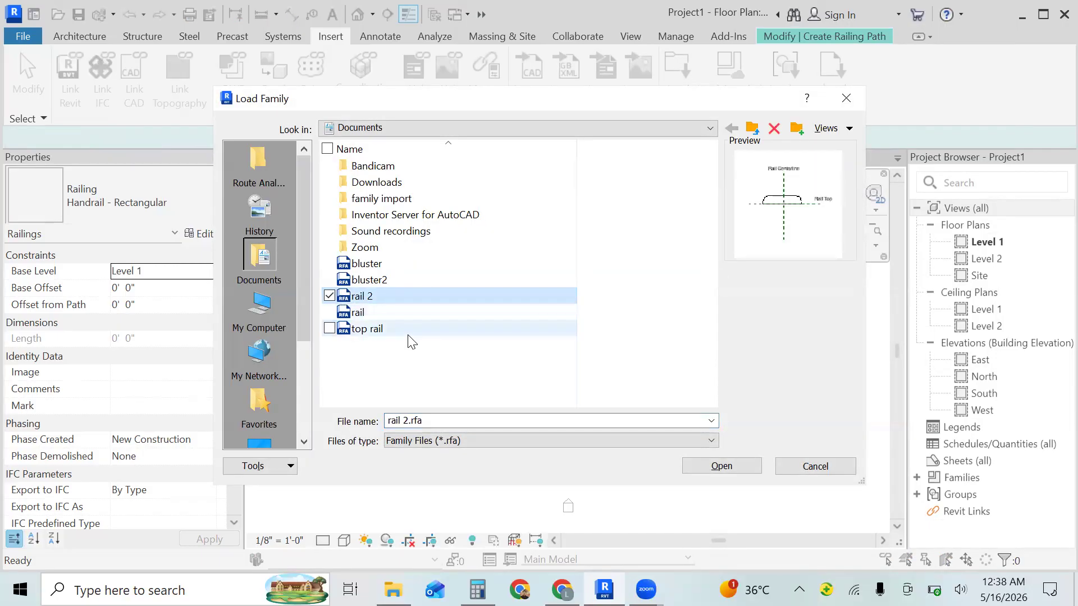
pyautogui.click(730, 465)
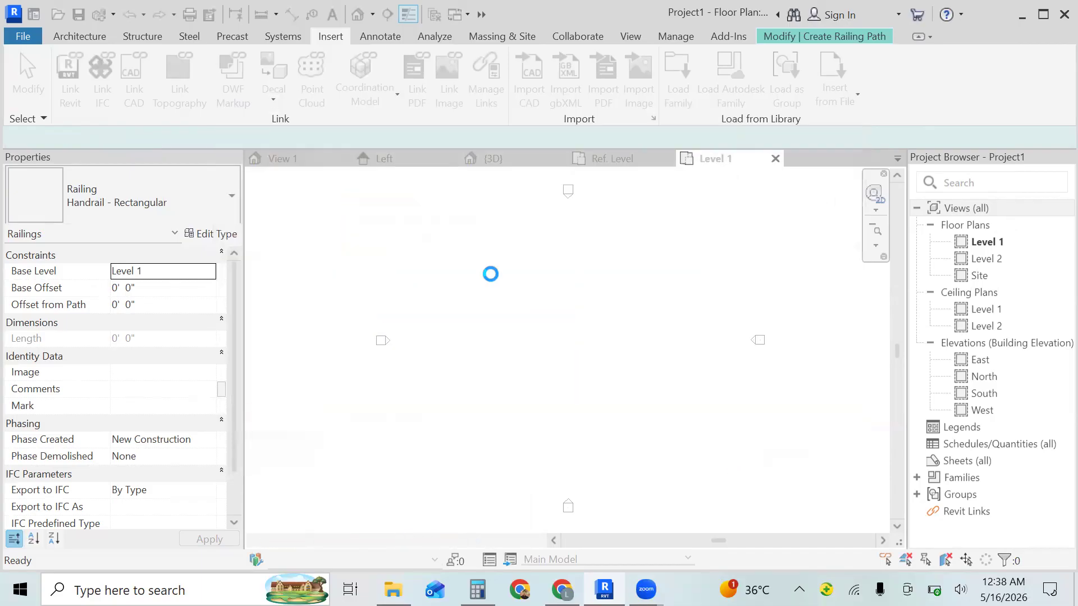
# - Insert a new rail in the railing type's rail structure with the rail 2 : rail 2 profile and a height of 2' 6"
pyautogui.click(214, 236)
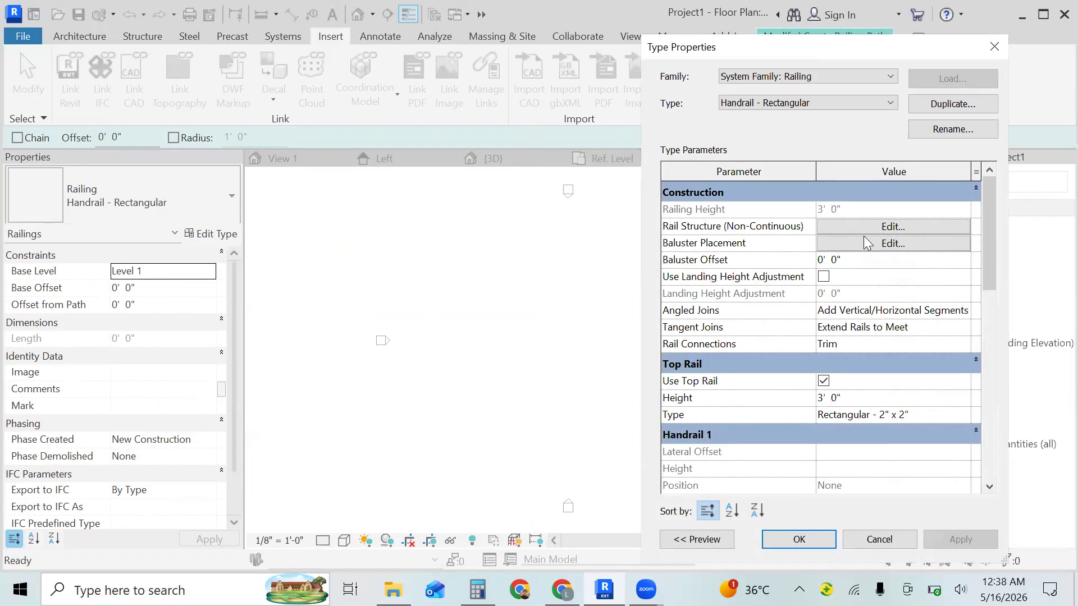
pyautogui.click(868, 226)
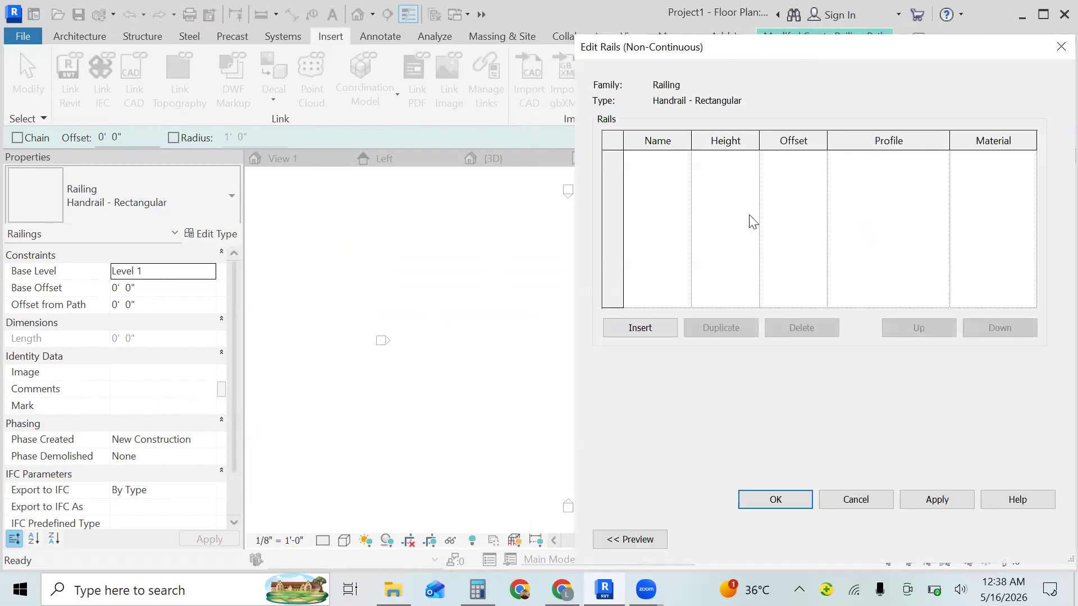
pyautogui.click(653, 330)
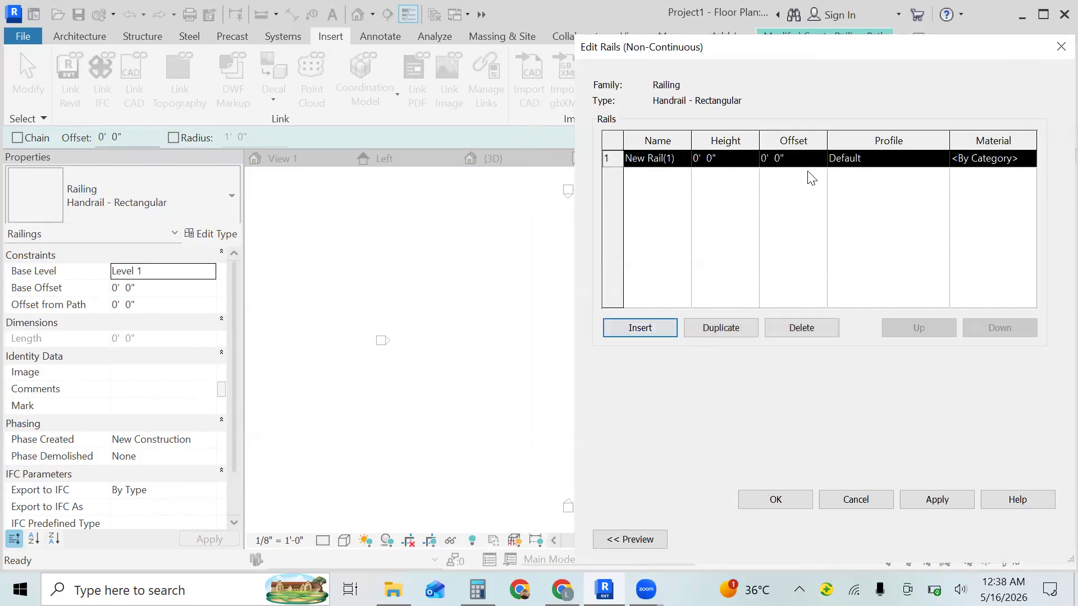
pyautogui.click(878, 158)
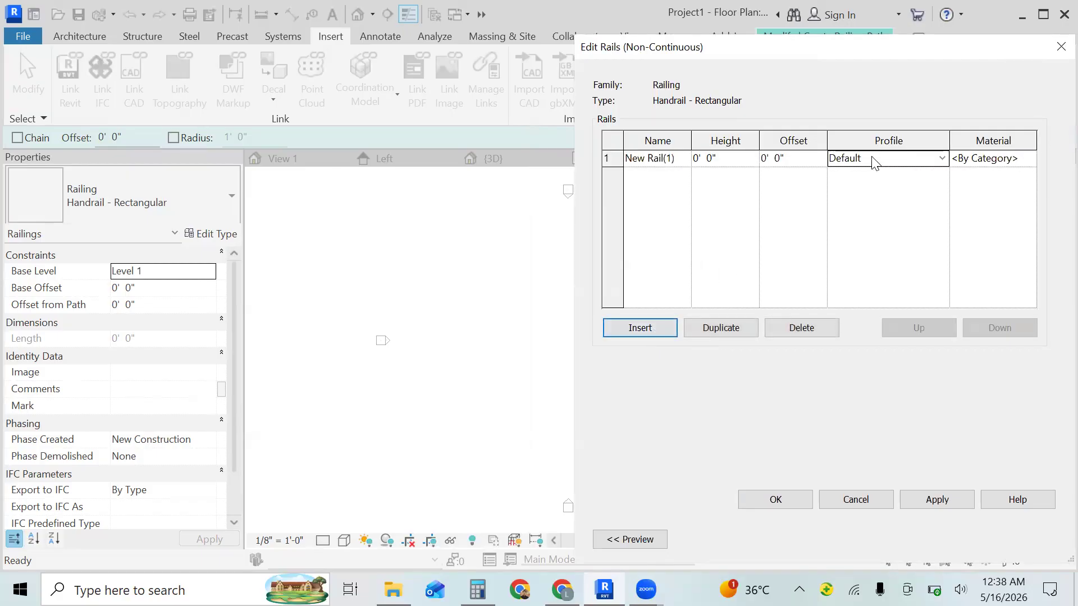
pyautogui.click(940, 159)
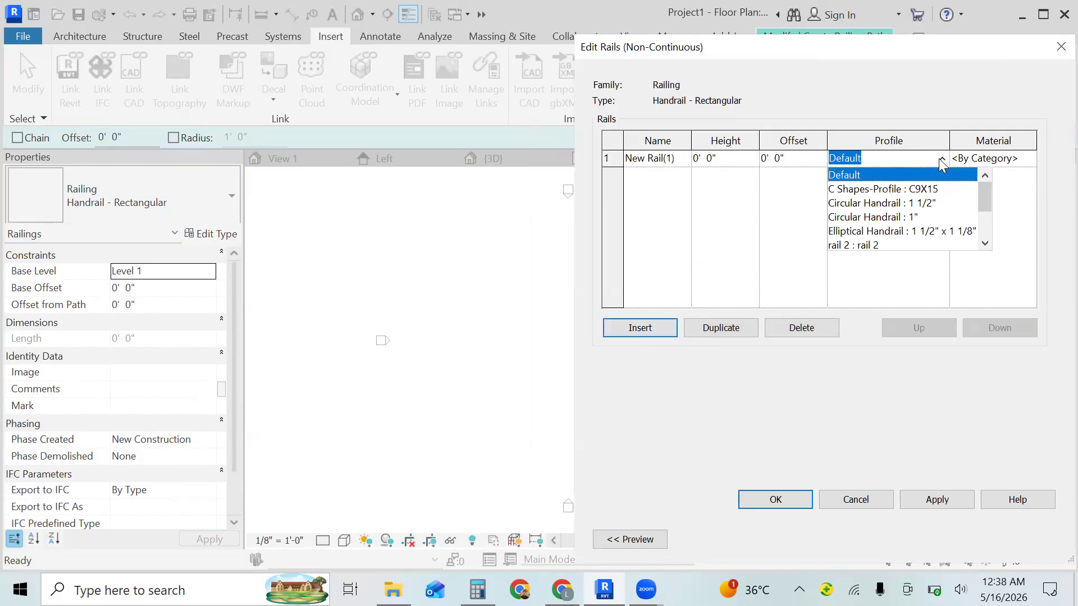
pyautogui.click(864, 245)
pyautogui.click(725, 158)
pyautogui.press('BackSpace')
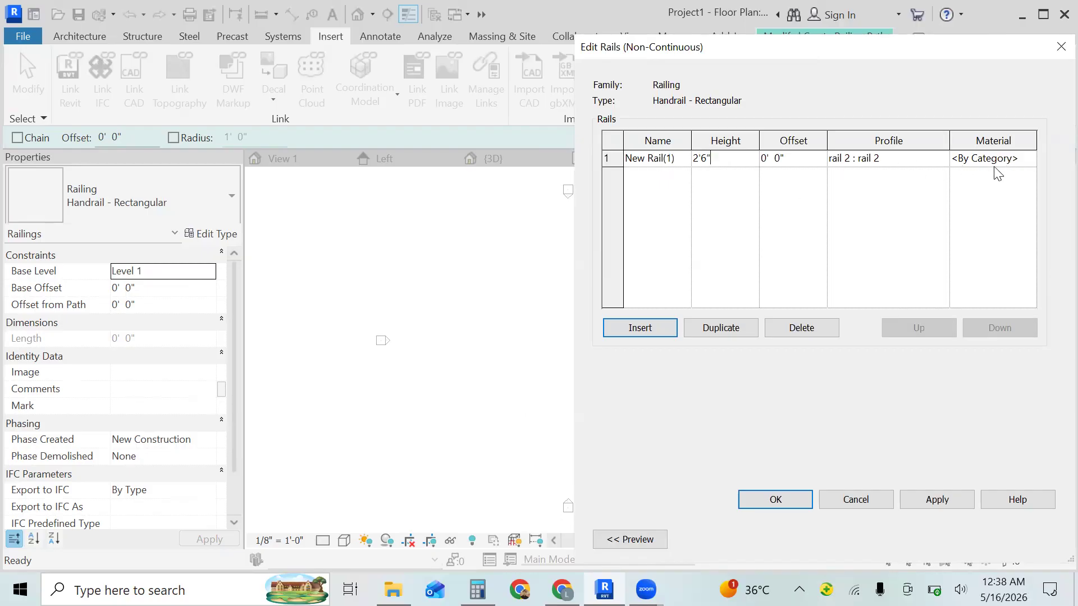
# - Assign the Cherry material to the new rail and accept the rail structure
pyautogui.click(1021, 162)
pyautogui.click(1029, 158)
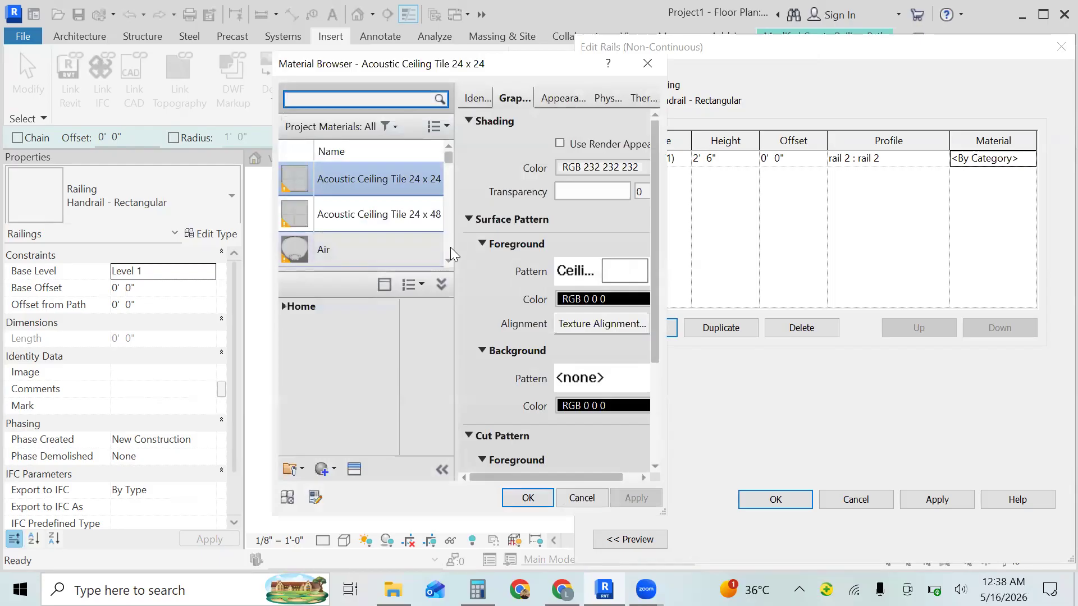
pyautogui.scroll(-10, 447, 252)
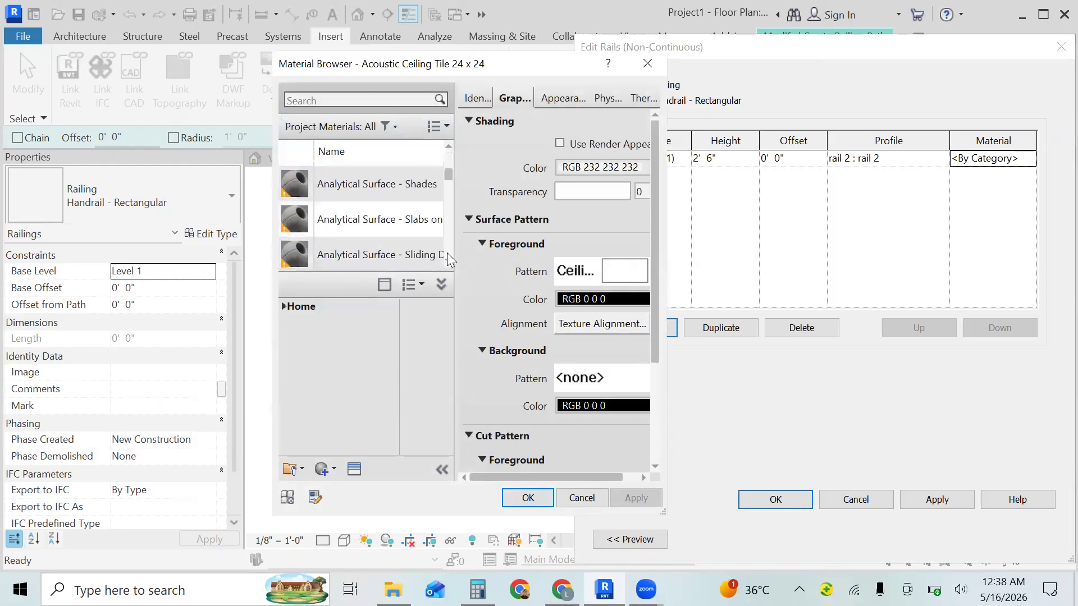
pyautogui.scroll(-3, 446, 253)
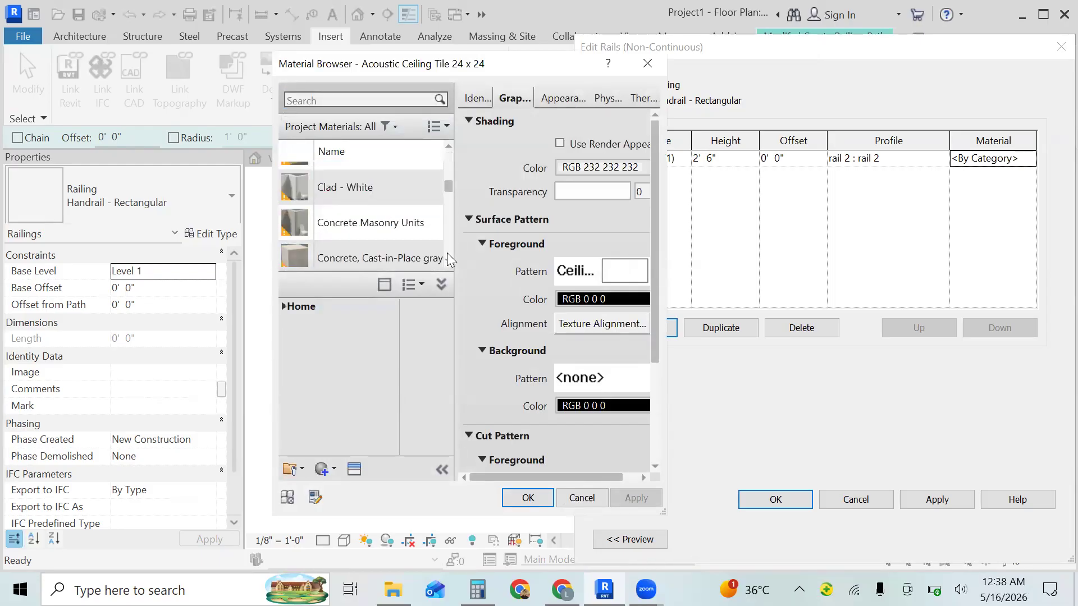
pyautogui.click(448, 147)
pyautogui.click(448, 147)
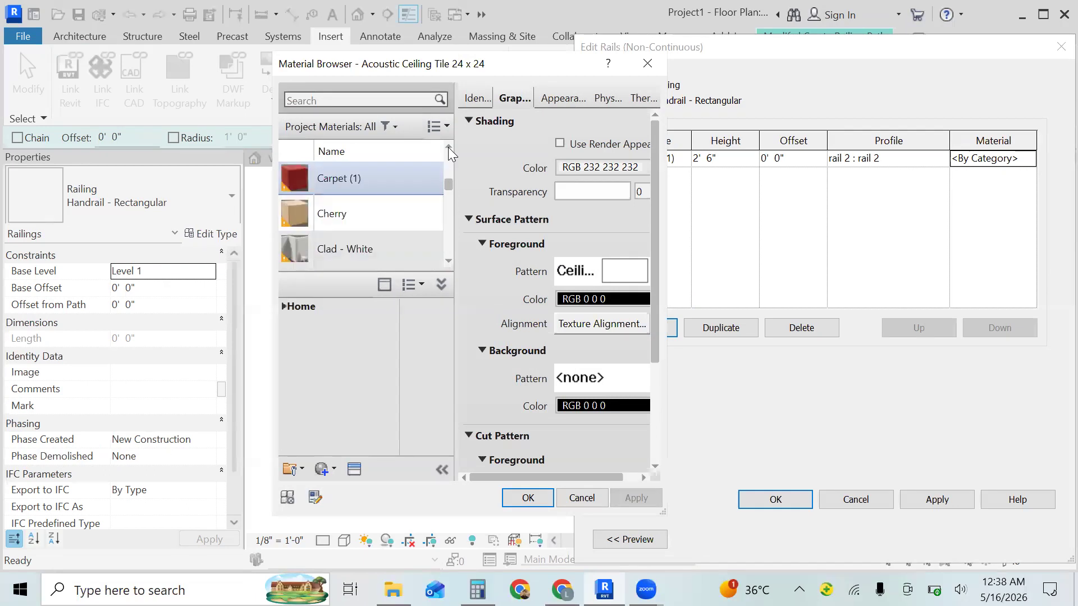
pyautogui.click(372, 220)
pyautogui.click(528, 498)
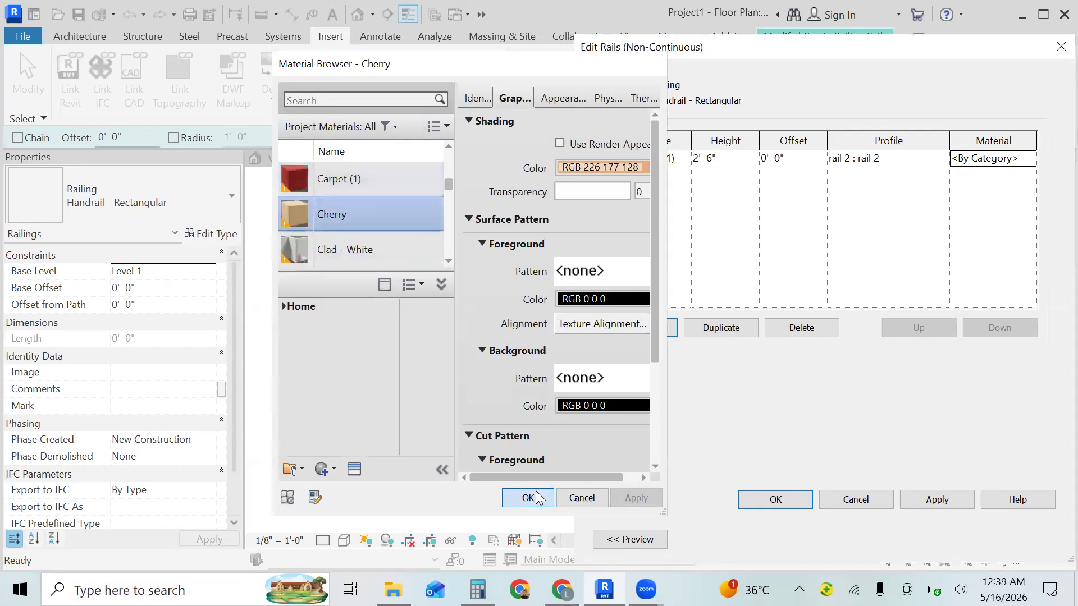
pyautogui.click(782, 500)
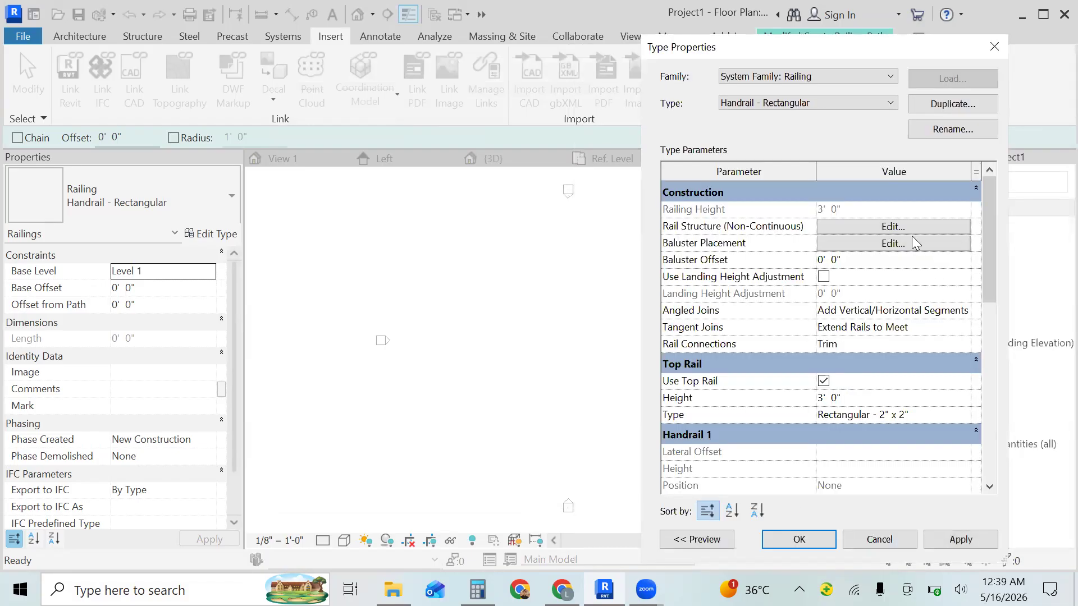
# - Review the baluster placement settings and accept the railing type changes
pyautogui.click(903, 243)
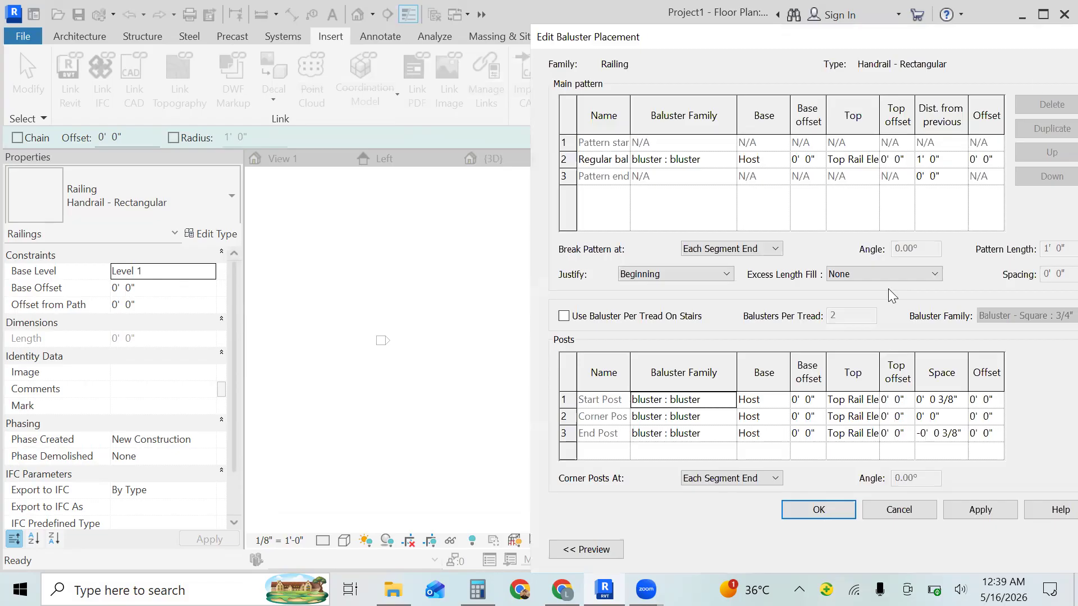
pyautogui.click(836, 505)
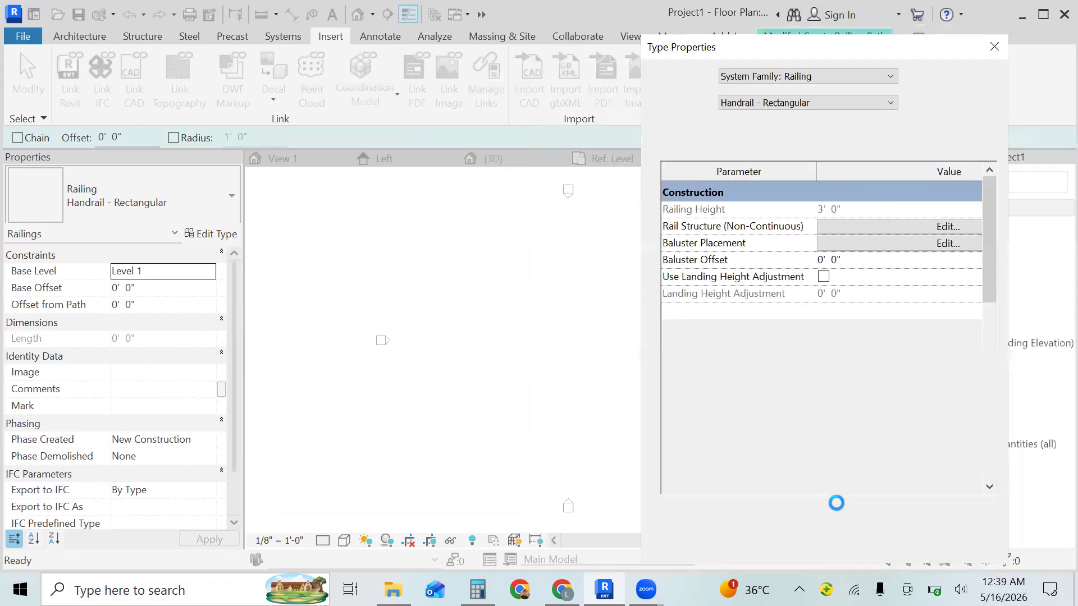
pyautogui.click(799, 539)
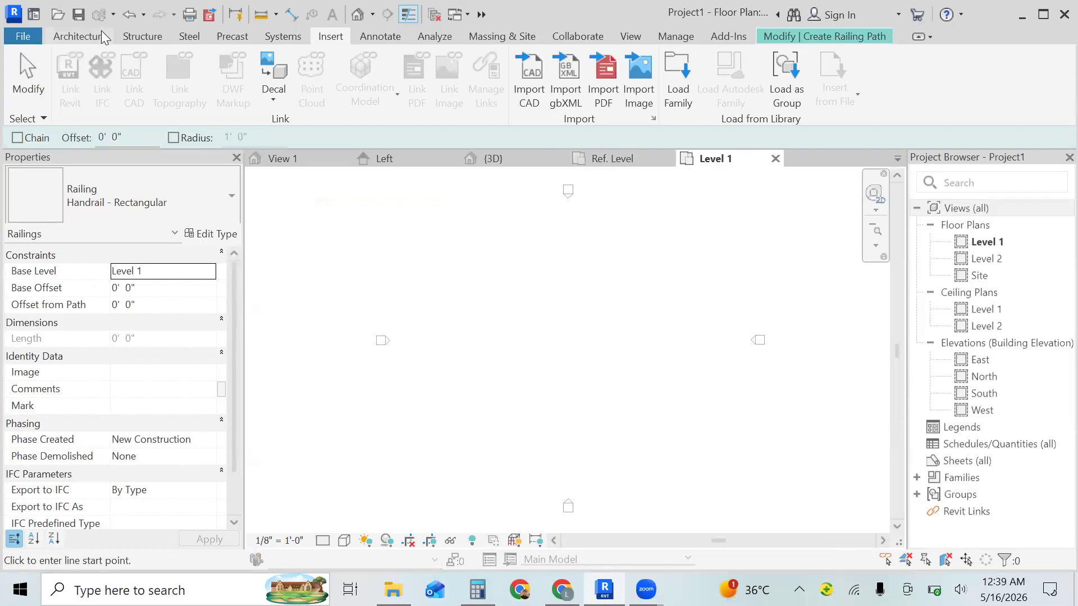
# - Sketch a horizontal railing path line about 20' 0" long near the centre of the Level 1 plan
pyautogui.click(79, 36)
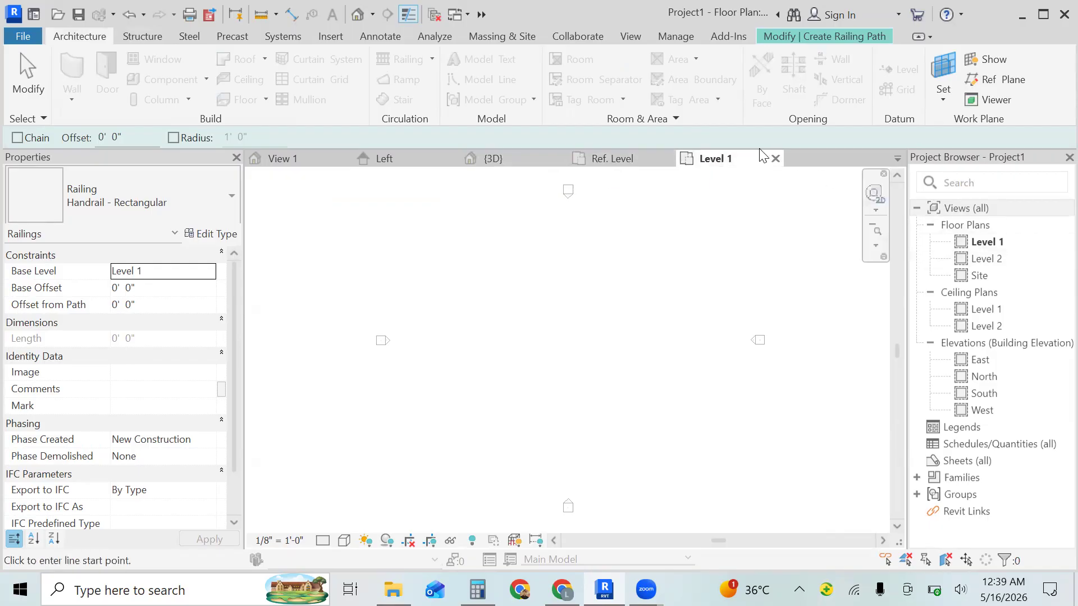
pyautogui.click(839, 36)
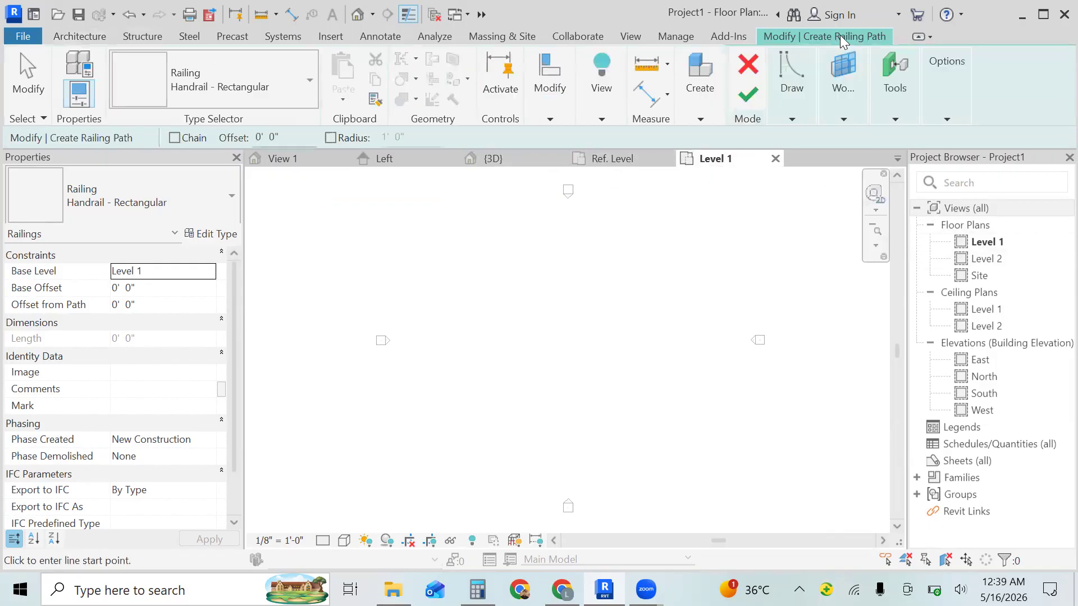
pyautogui.click(801, 101)
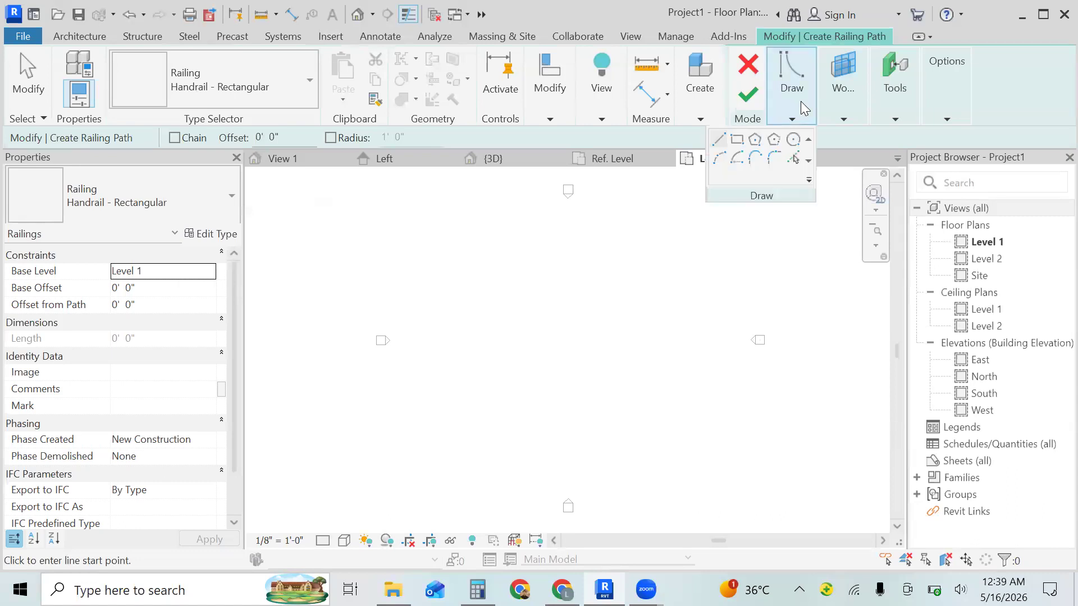
pyautogui.click(505, 349)
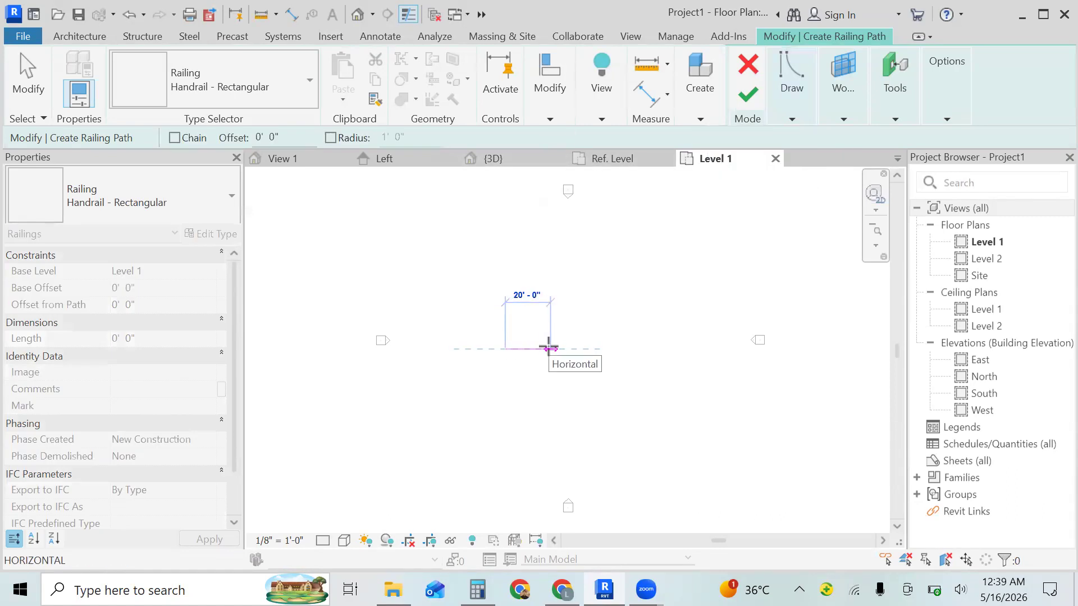
pyautogui.click(550, 349)
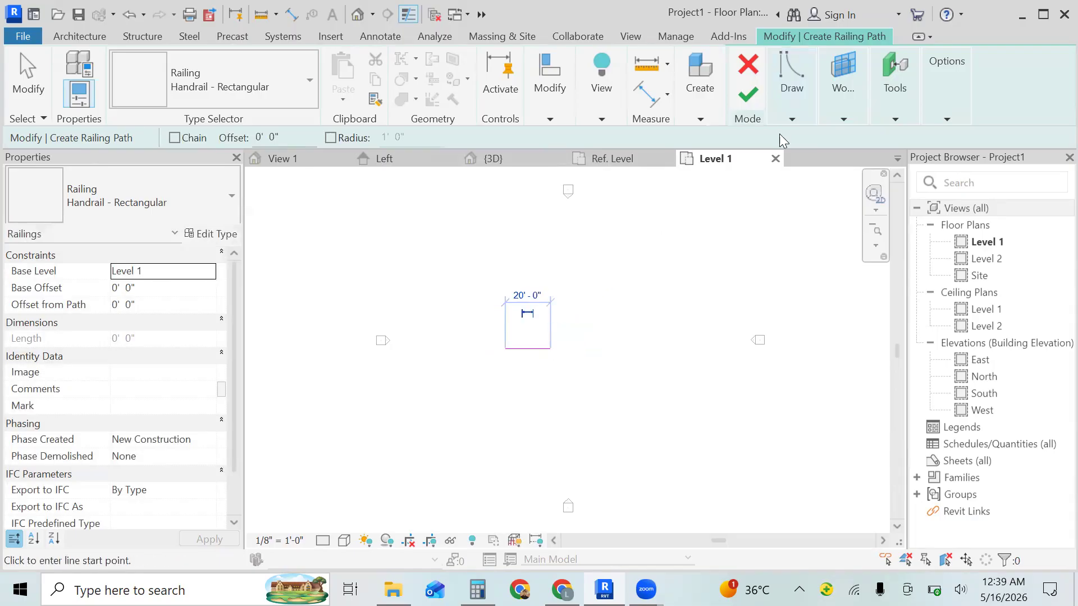
# - Add an upward-bulging arc of about 214° from the line's right end, spanning about 12' 0" horizontally
pyautogui.click(792, 113)
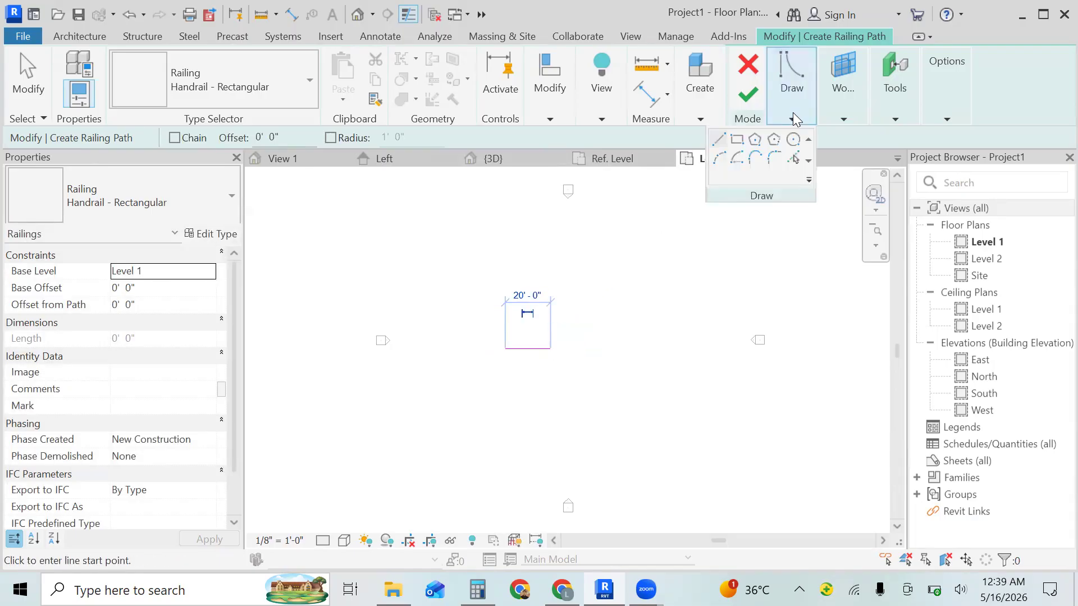
pyautogui.click(717, 161)
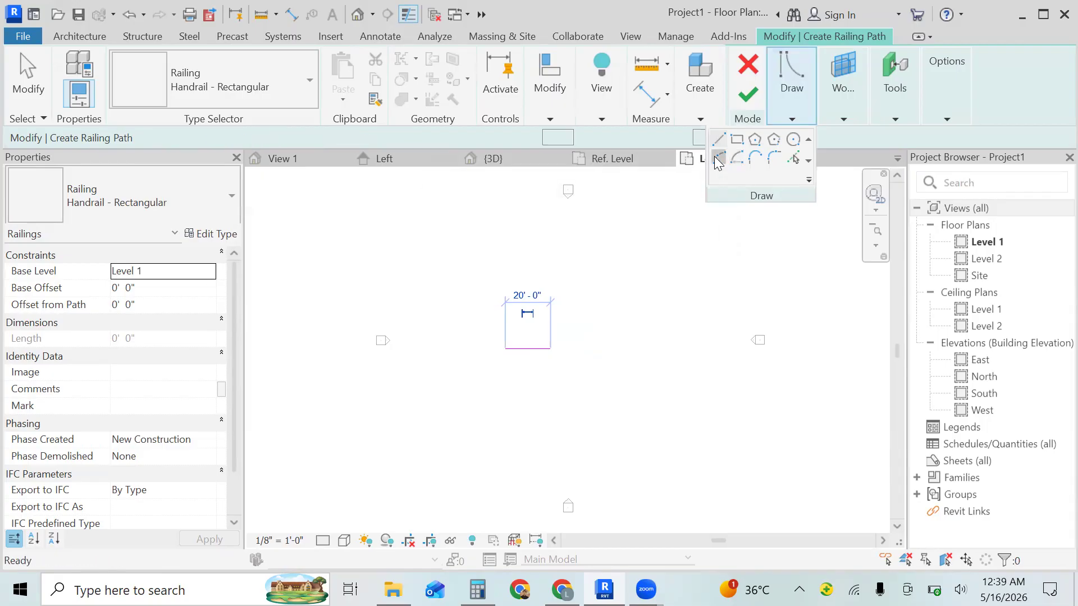
pyautogui.click(551, 348)
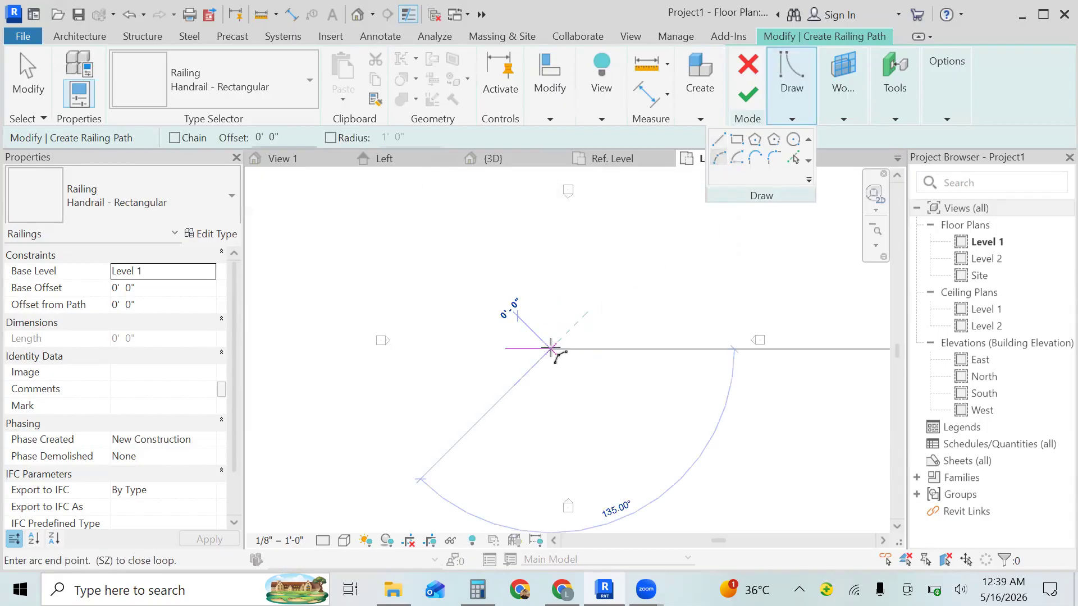
pyautogui.click(582, 349)
pyautogui.click(579, 345)
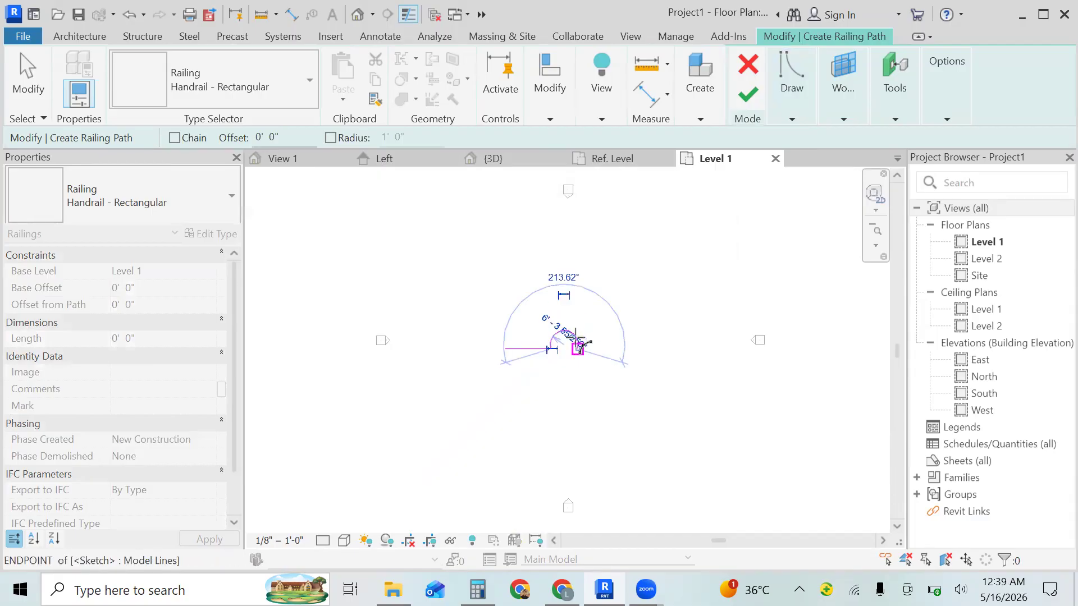
# - Continue the railing path with a horizontal line about 16' 0" long from the arc's right end
pyautogui.click(800, 115)
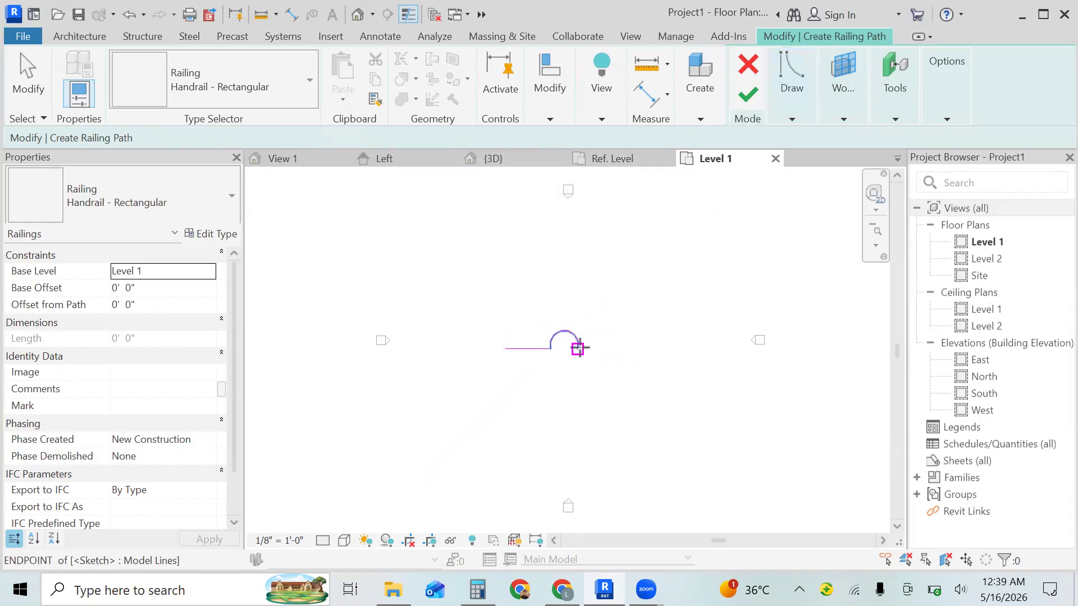
pyautogui.click(579, 348)
pyautogui.click(613, 349)
# - Add a second upward arc of 180° with a radius of about 8' 0" from the end of the 16' line
pyautogui.moveTo(784, 111)
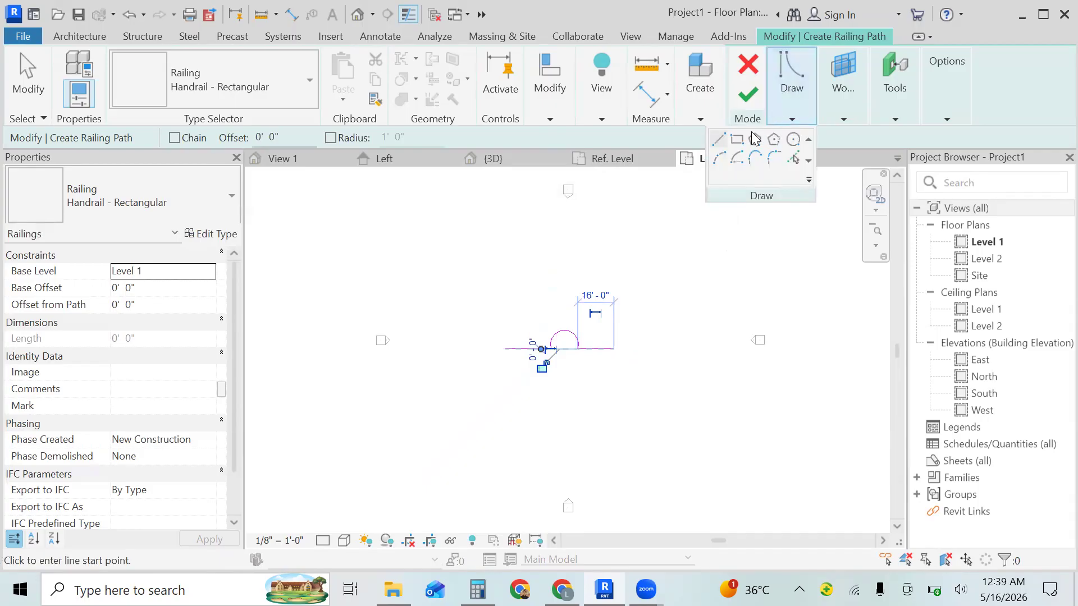
pyautogui.click(722, 160)
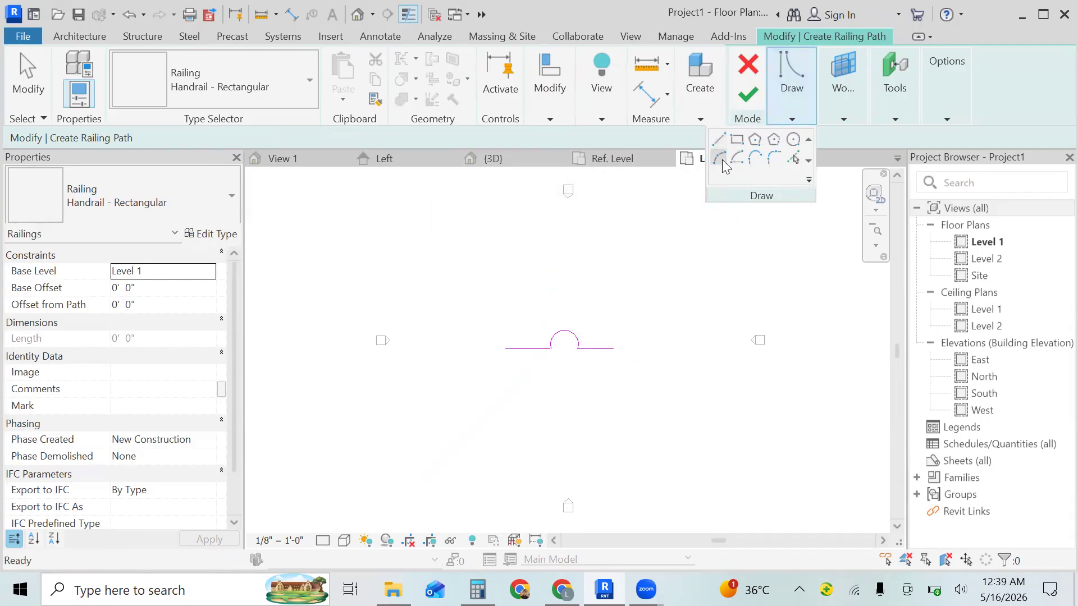
pyautogui.click(614, 349)
pyautogui.click(643, 348)
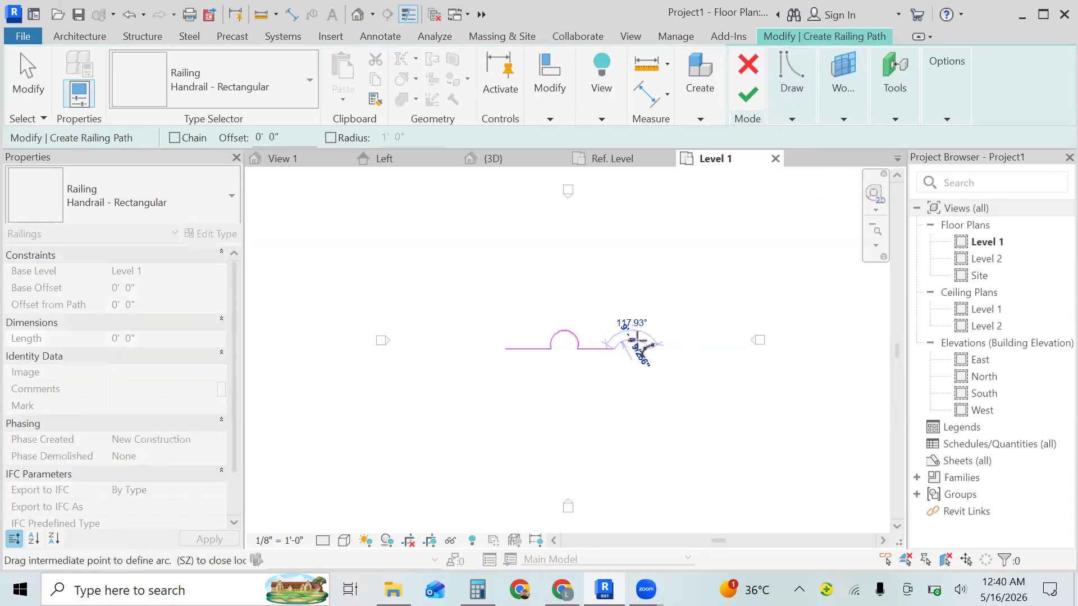
pyautogui.click(629, 328)
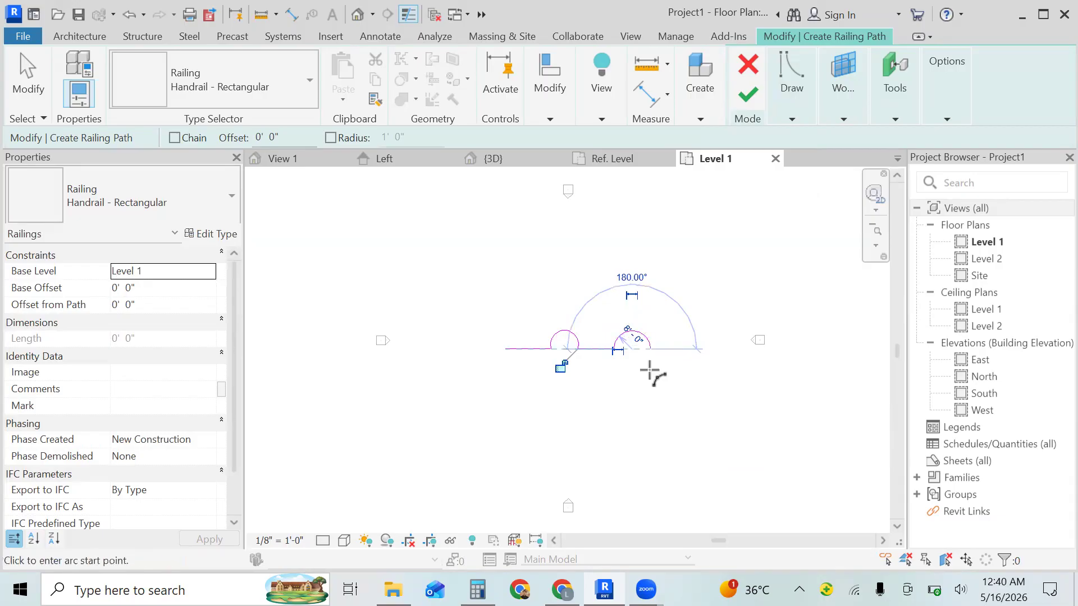
# - End the railing path with a horizontal line about 12' 0" long from the second arc's right end
pyautogui.click(789, 119)
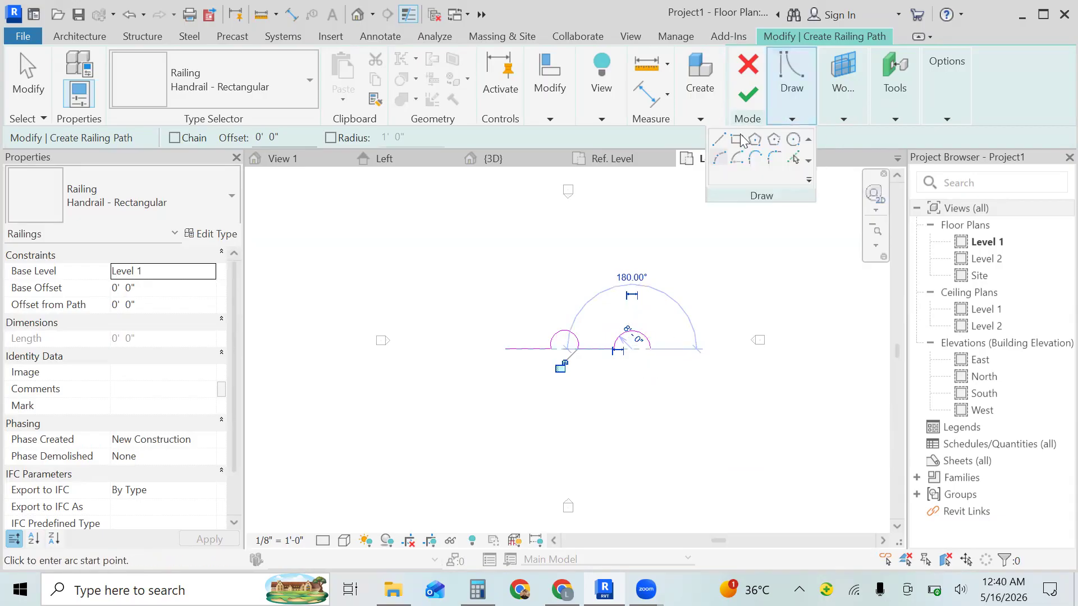
pyautogui.click(718, 143)
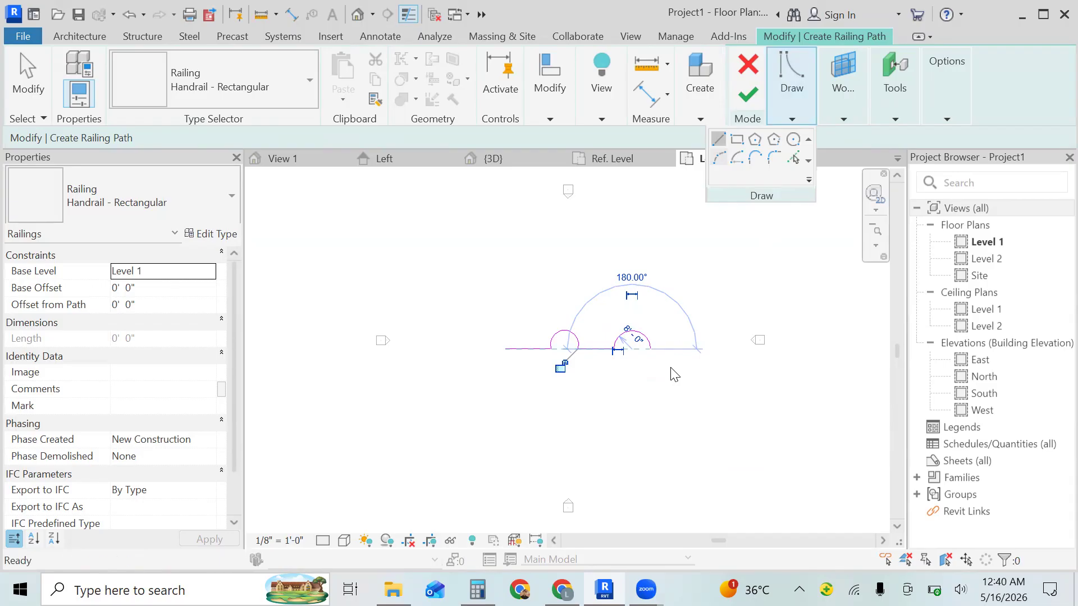
pyautogui.click(650, 349)
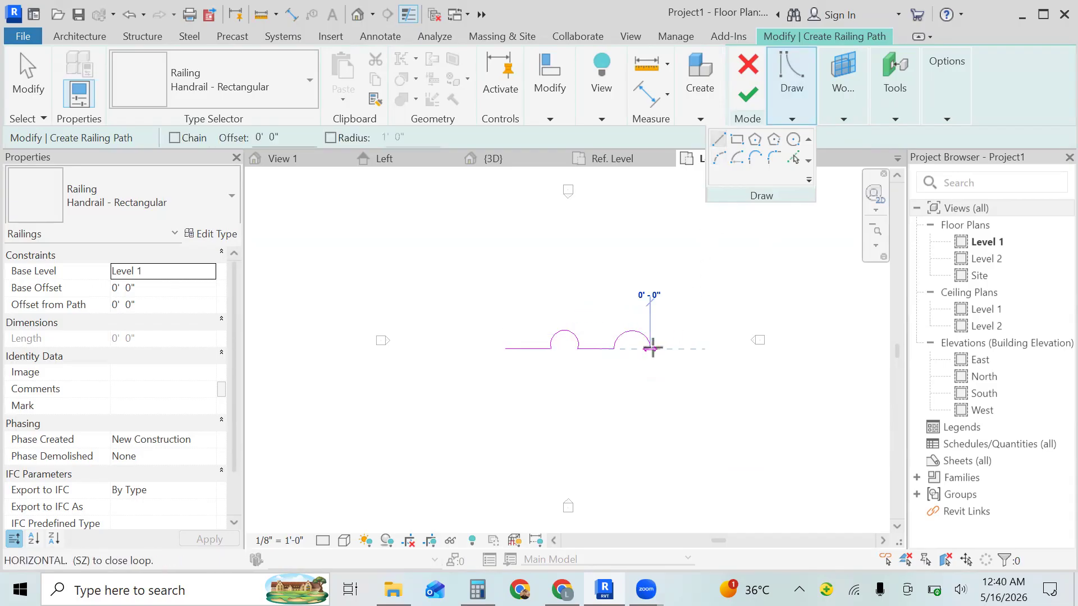
pyautogui.click(677, 349)
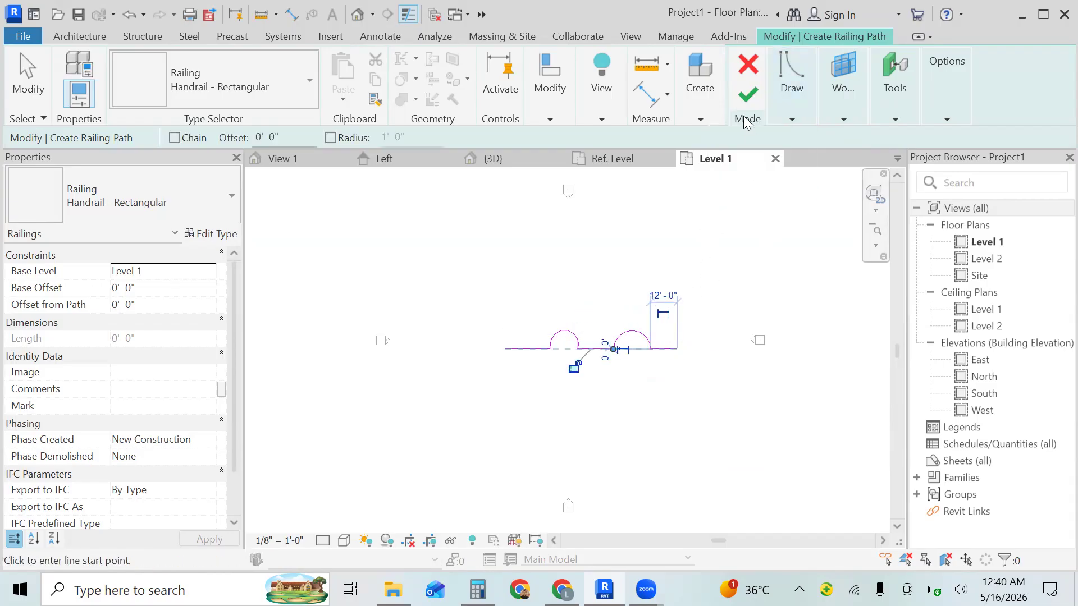
# - Finish the railing path sketch and open the default 3D view of the railing
pyautogui.click(746, 97)
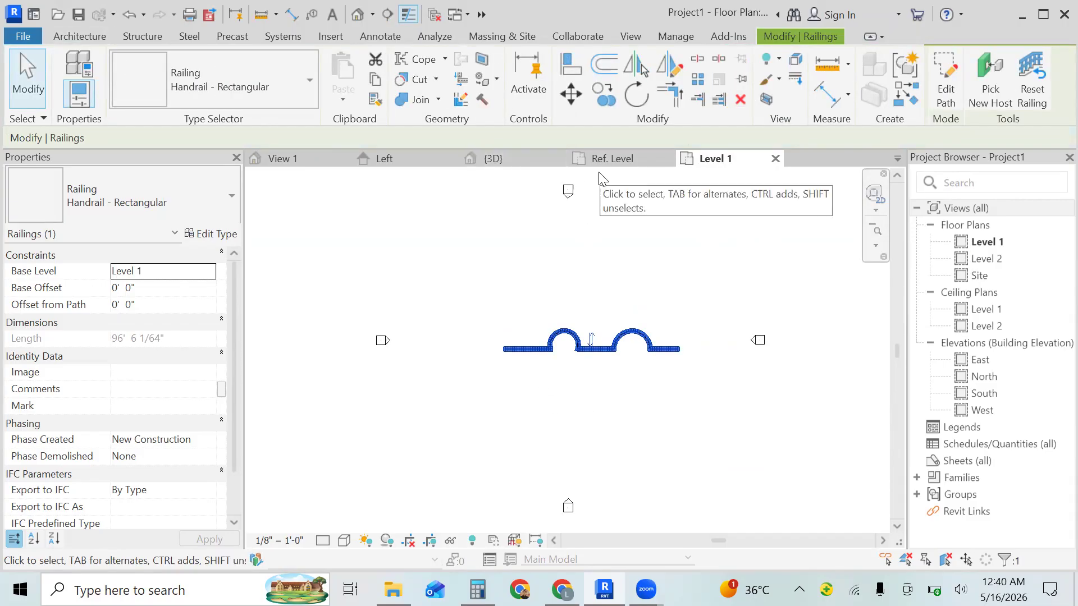
pyautogui.click(358, 15)
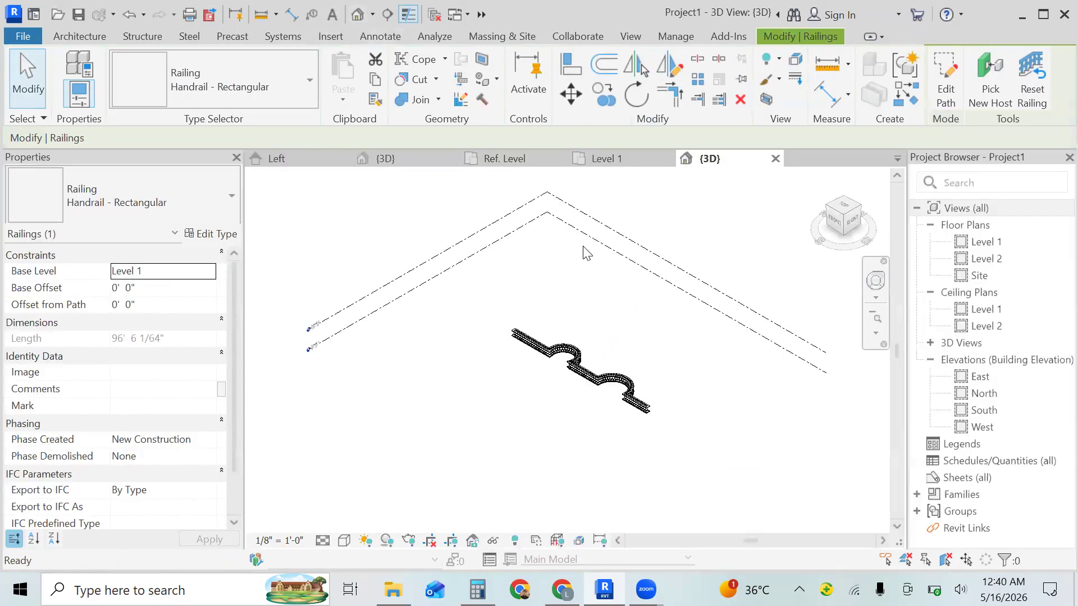
# - Set the regular baluster's distance from previous to 4' in the railing type's baluster placement
pyautogui.click(875, 334)
pyautogui.click(830, 347)
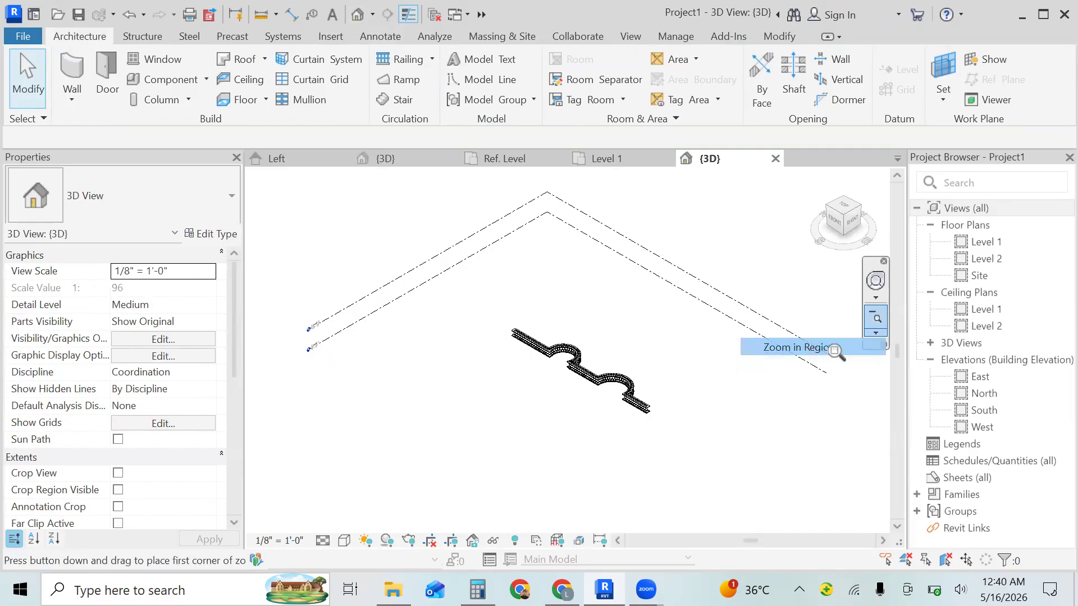
pyautogui.moveTo(664, 355); pyautogui.dragTo(617, 417)
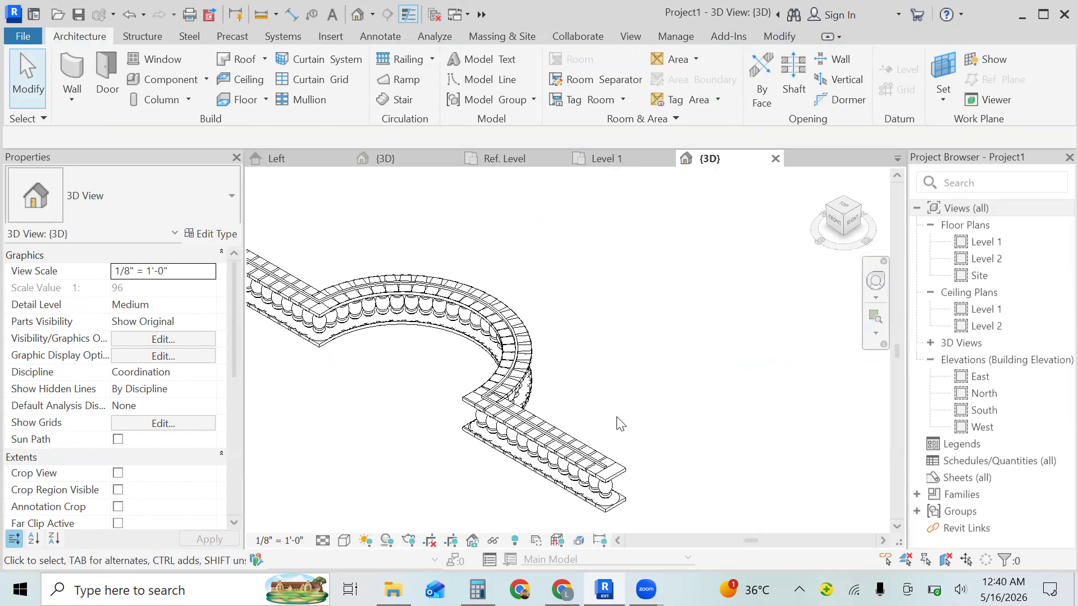
pyautogui.click(596, 477)
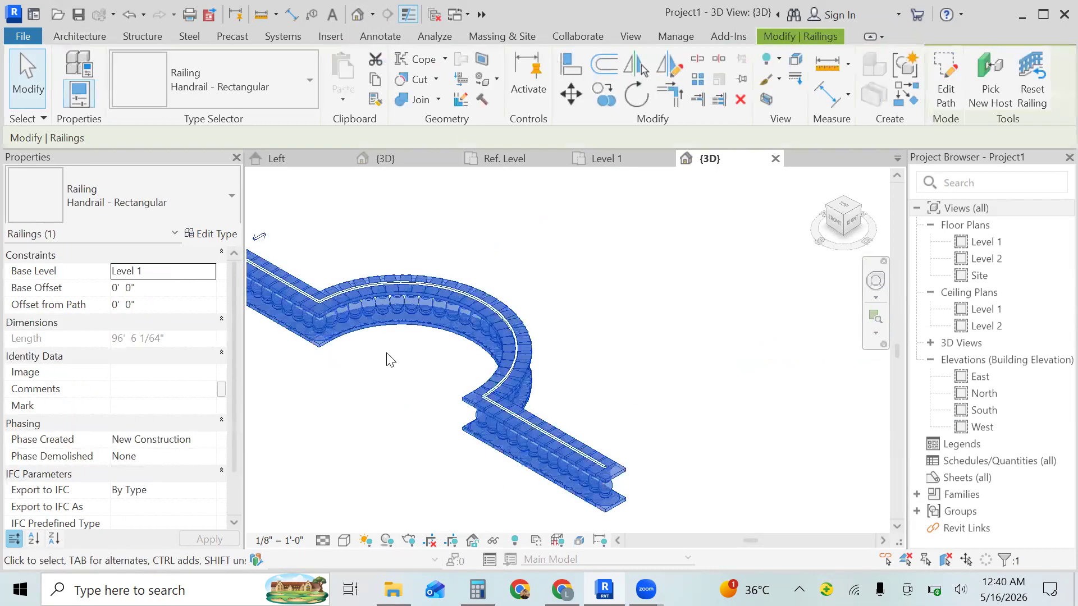
pyautogui.click(216, 234)
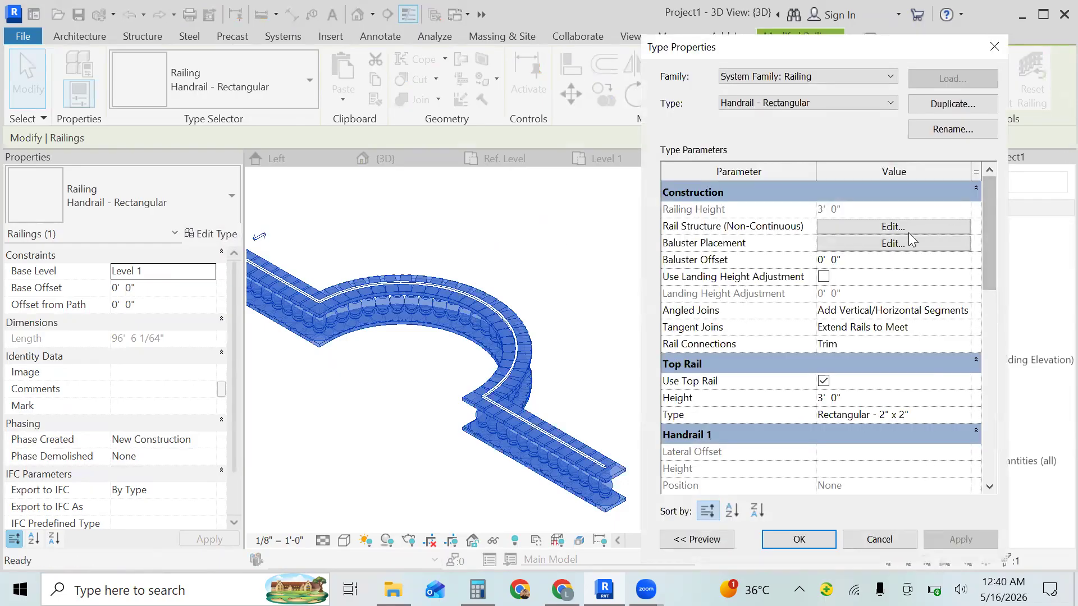
pyautogui.click(891, 244)
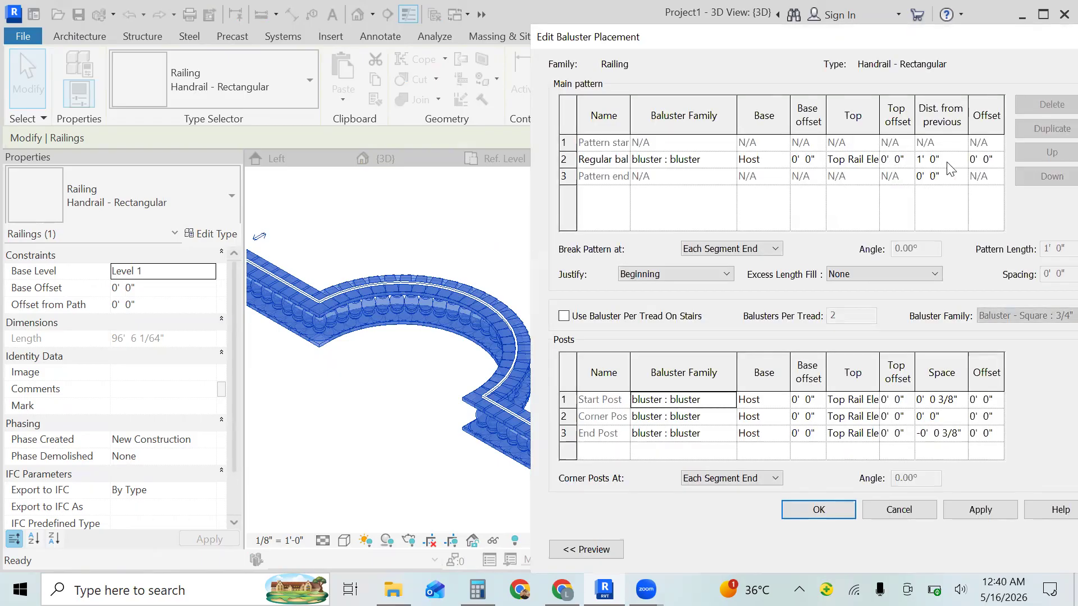
pyautogui.click(953, 161)
pyautogui.press('BackSpace')
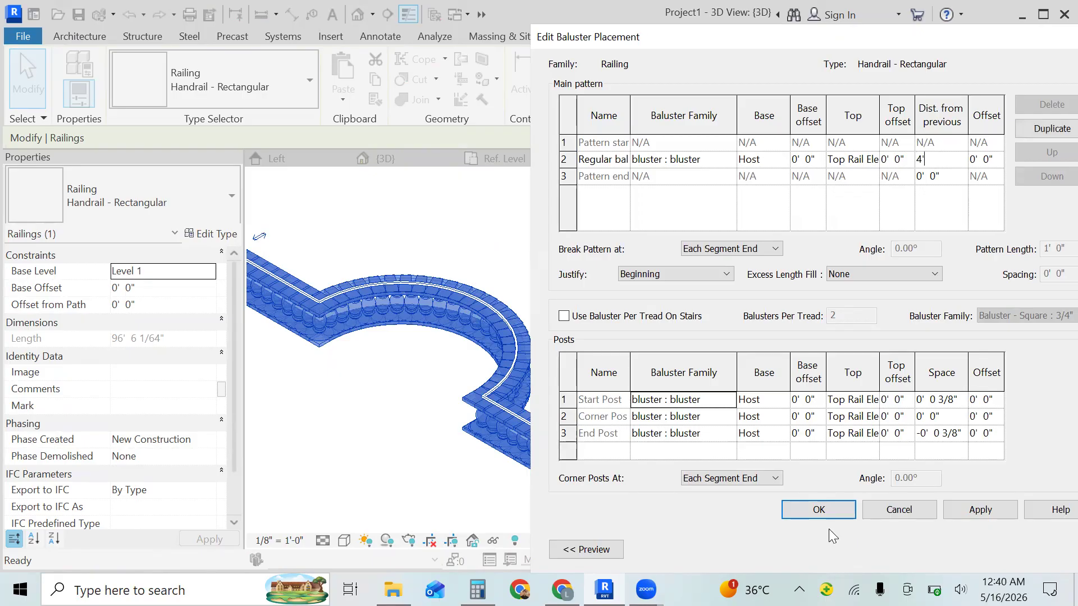
pyautogui.click(828, 509)
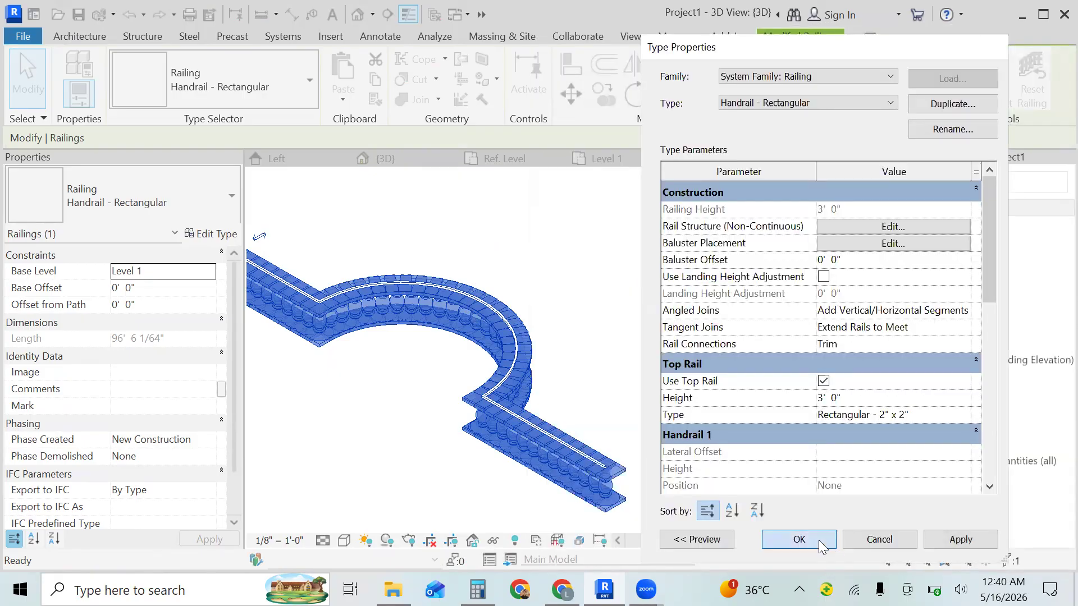
pyautogui.click(818, 540)
pyautogui.press('Escape')
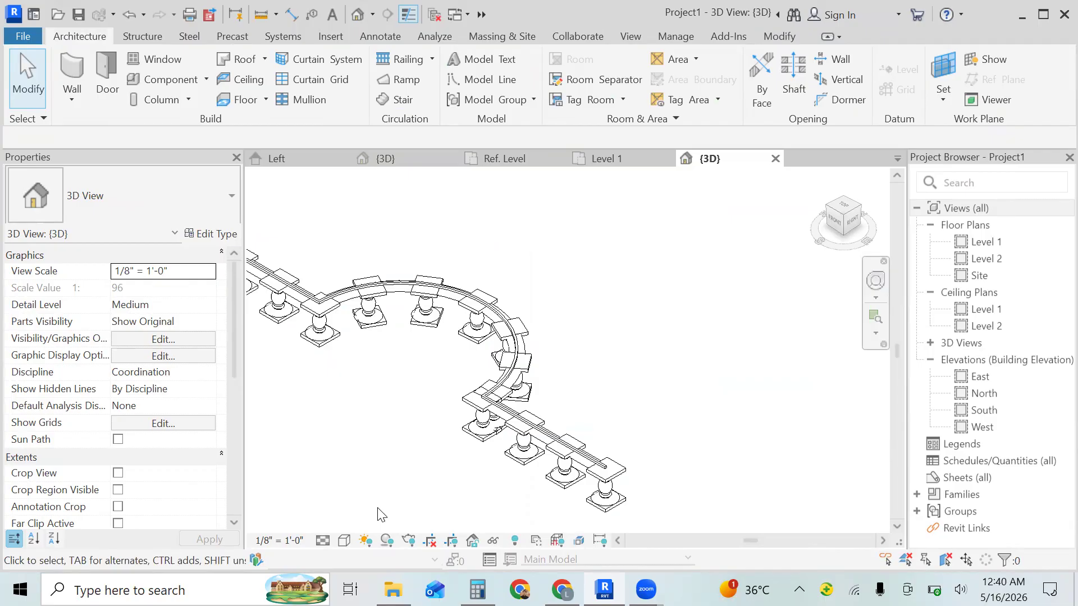
# - Try the Shaded visual style on the railing's 3D view and undo it
pyautogui.click(344, 541)
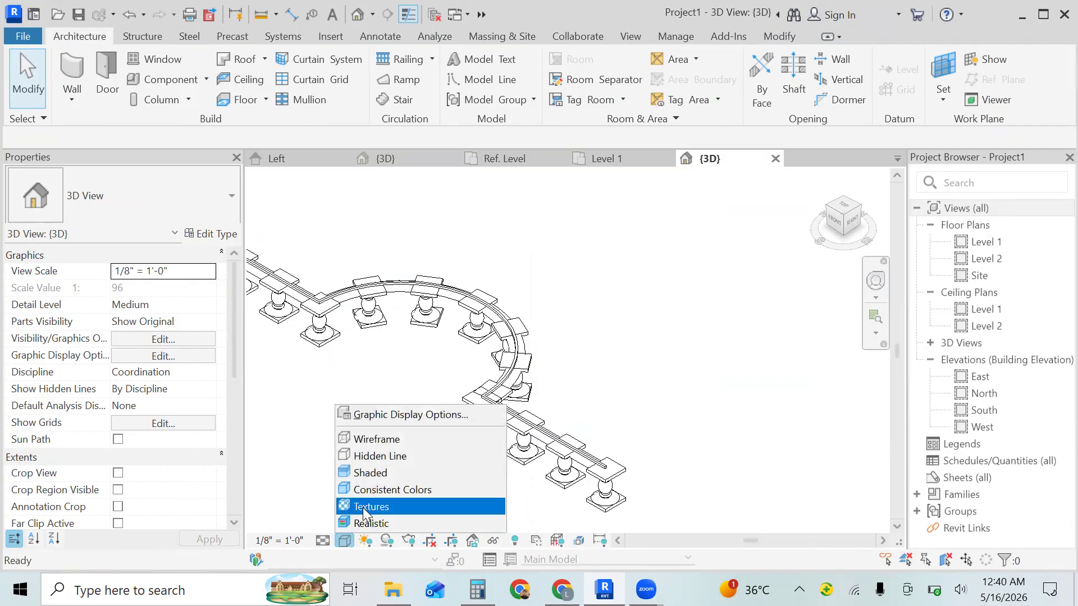
pyautogui.click(401, 472)
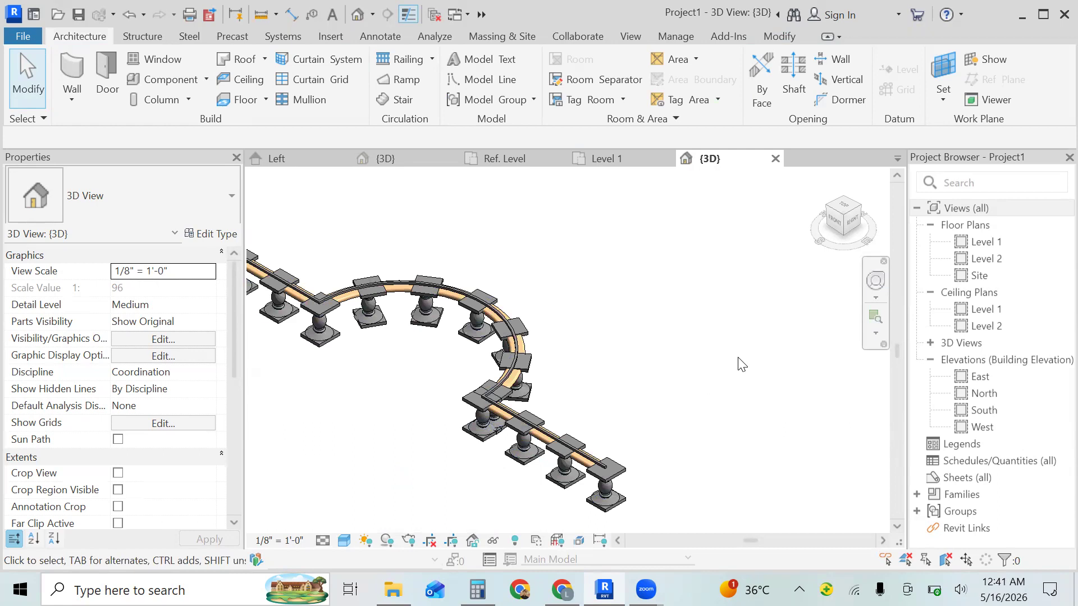
pyautogui.click(640, 450)
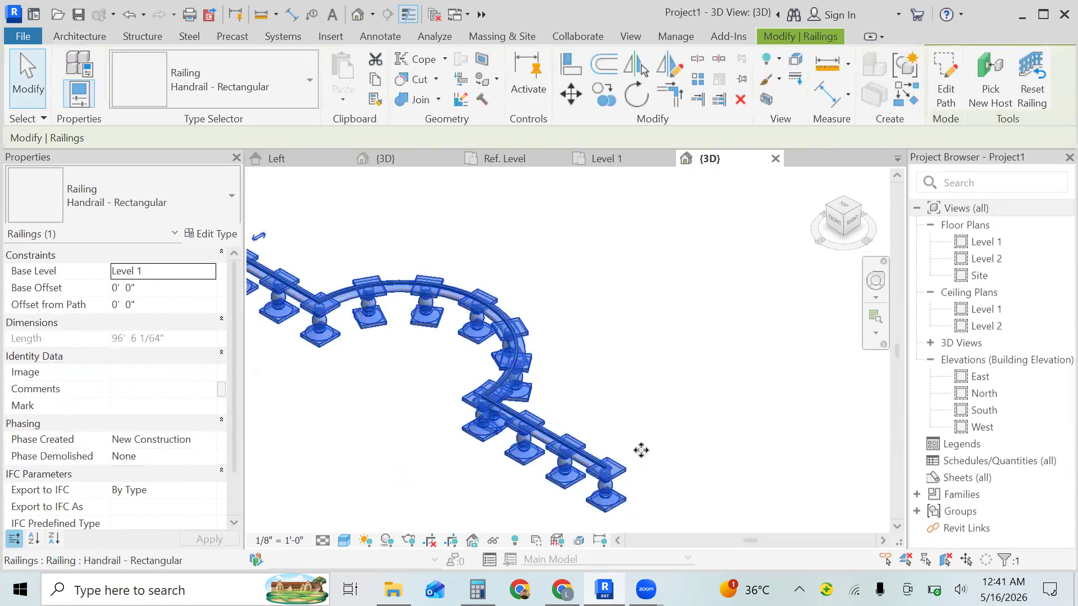
pyautogui.click(680, 411)
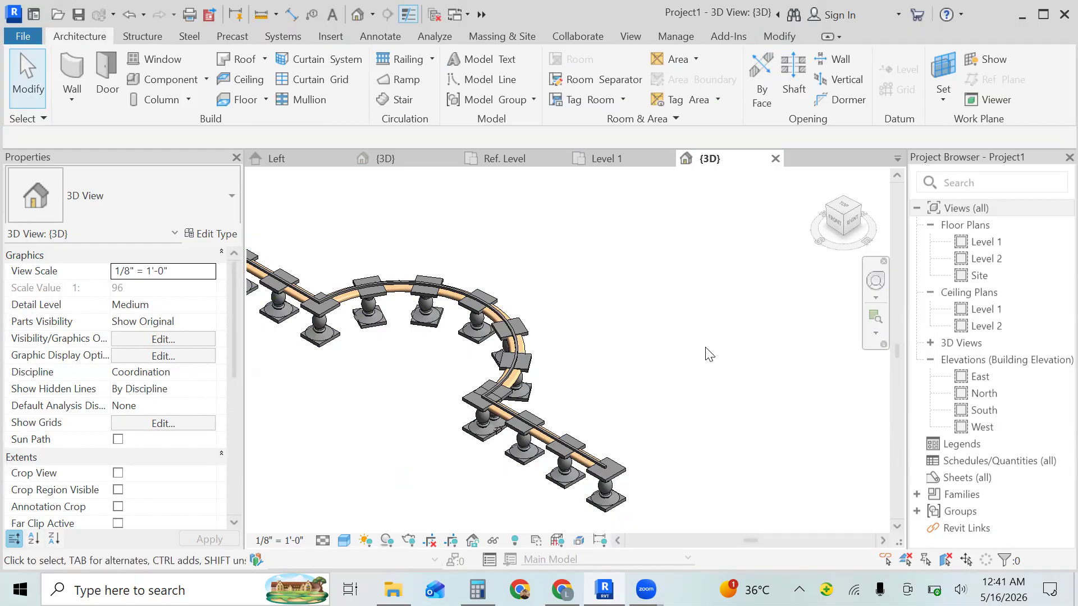
pyautogui.keyDown('shift'); pyautogui.moveTo(709, 352); pyautogui.dragTo(503, 421, button='middle'); pyautogui.keyUp('shift')
pyautogui.hotkey('ctrl', 'z')
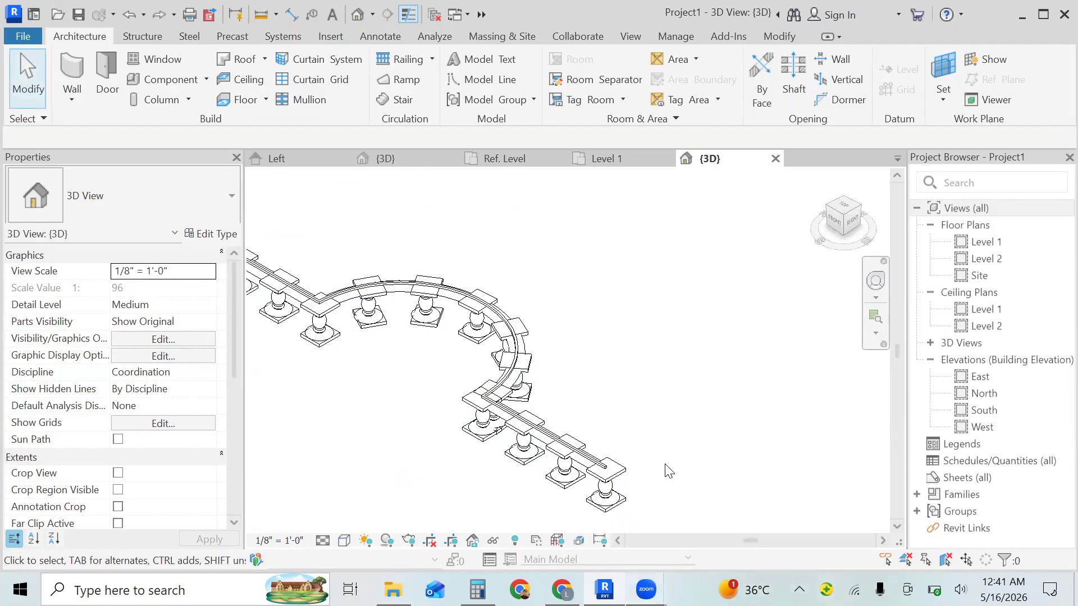
# - Switch the 3D view of the railing to the Realistic visual style
pyautogui.click(344, 540)
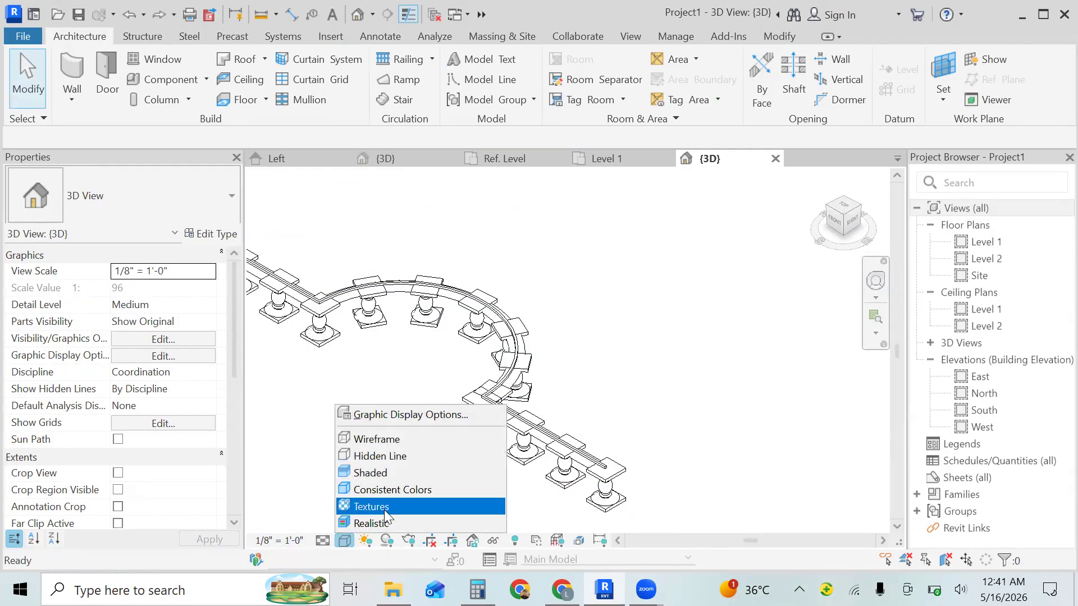
pyautogui.click(386, 525)
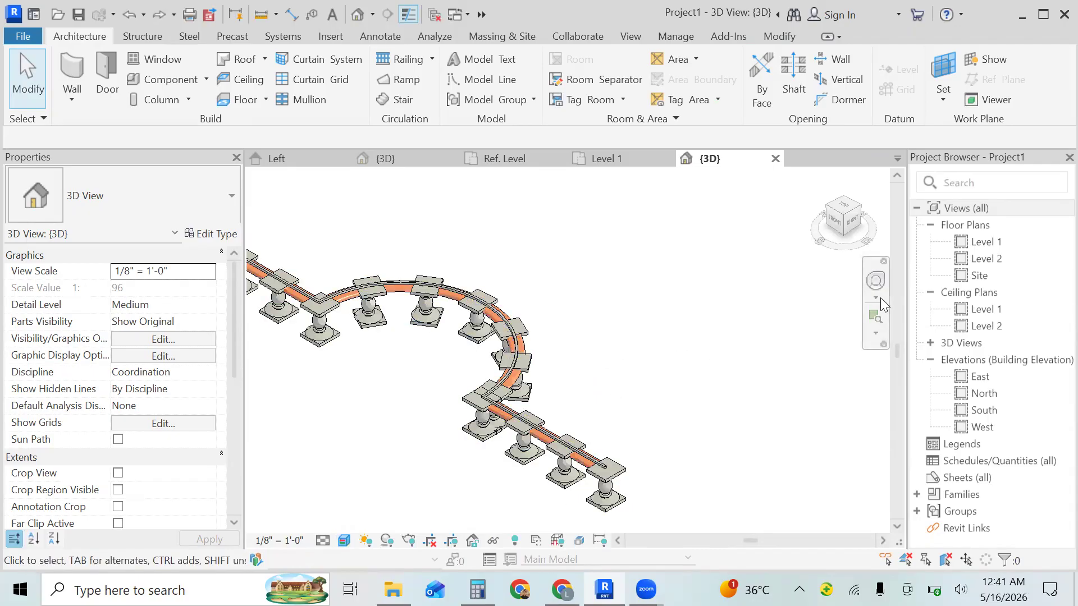
pyautogui.click(876, 334)
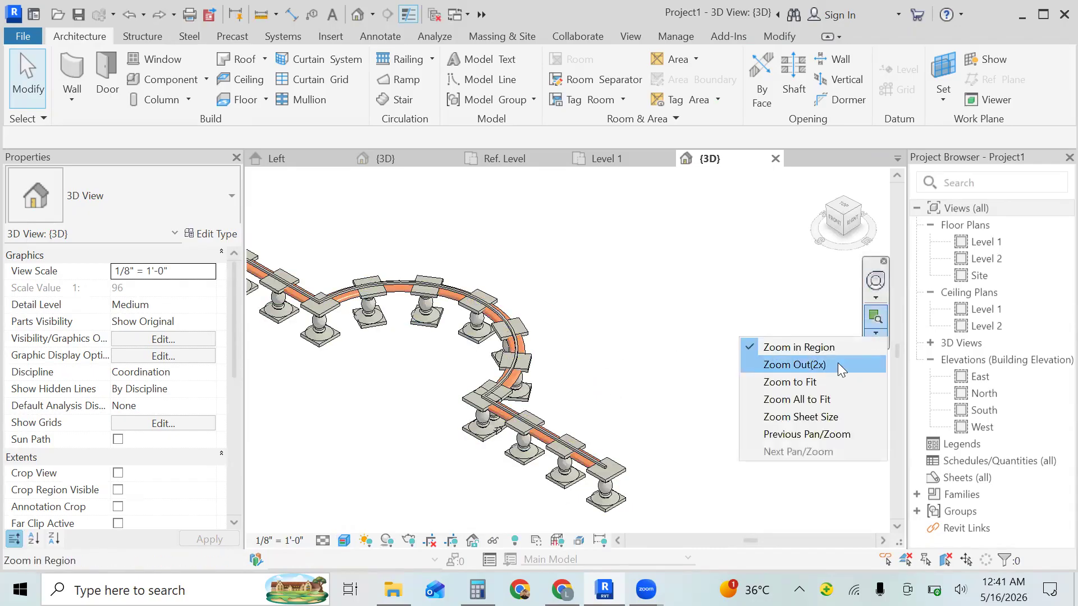
pyautogui.click(837, 363)
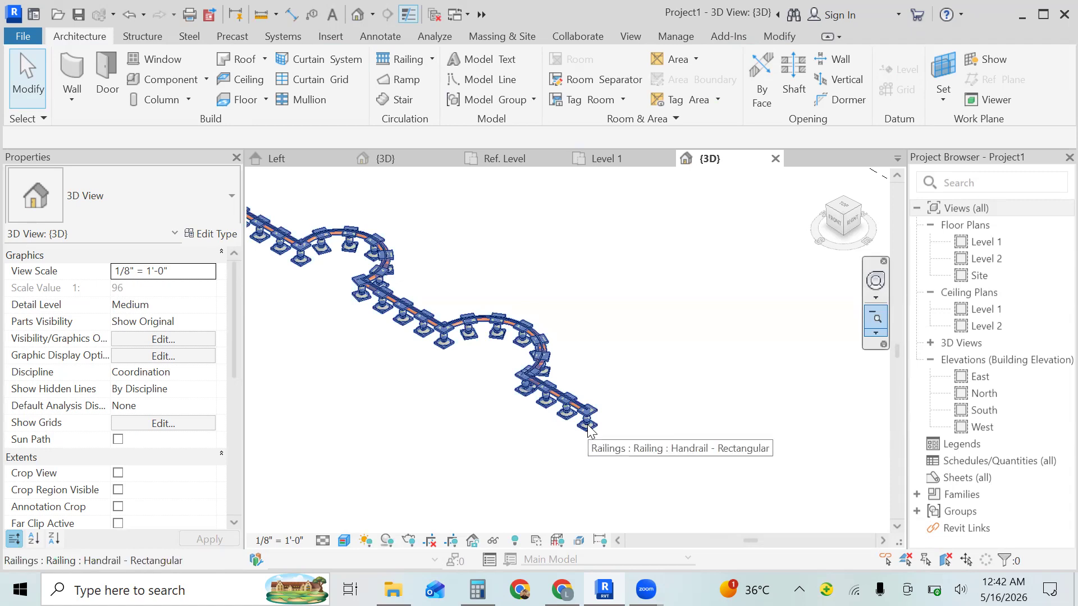
# - Examine the railing type's baluster placement settings, including the choices for Excess Length Fill
pyautogui.click(587, 431)
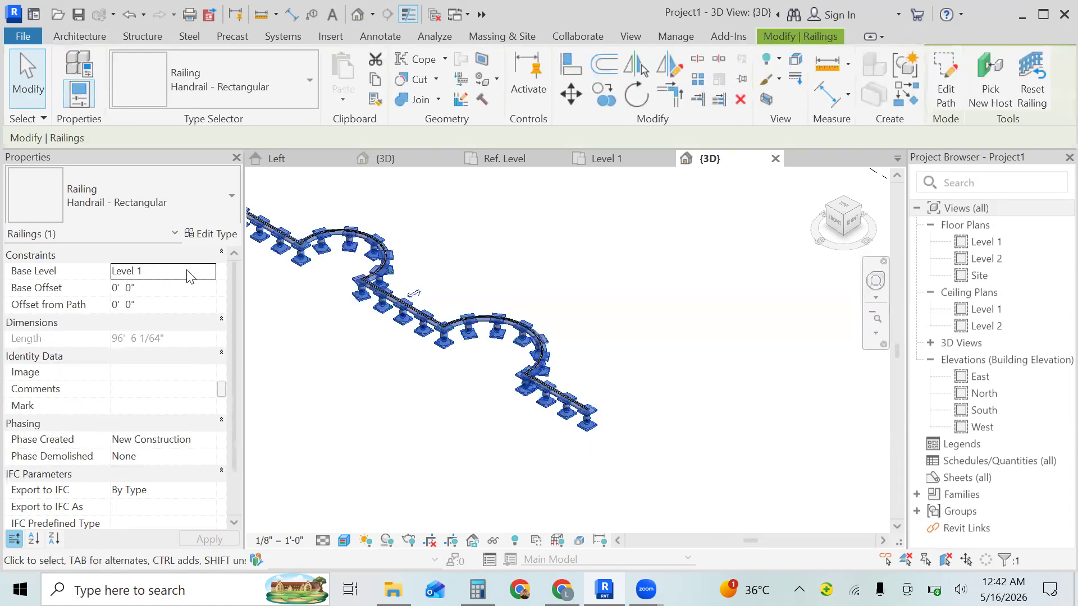
pyautogui.click(201, 236)
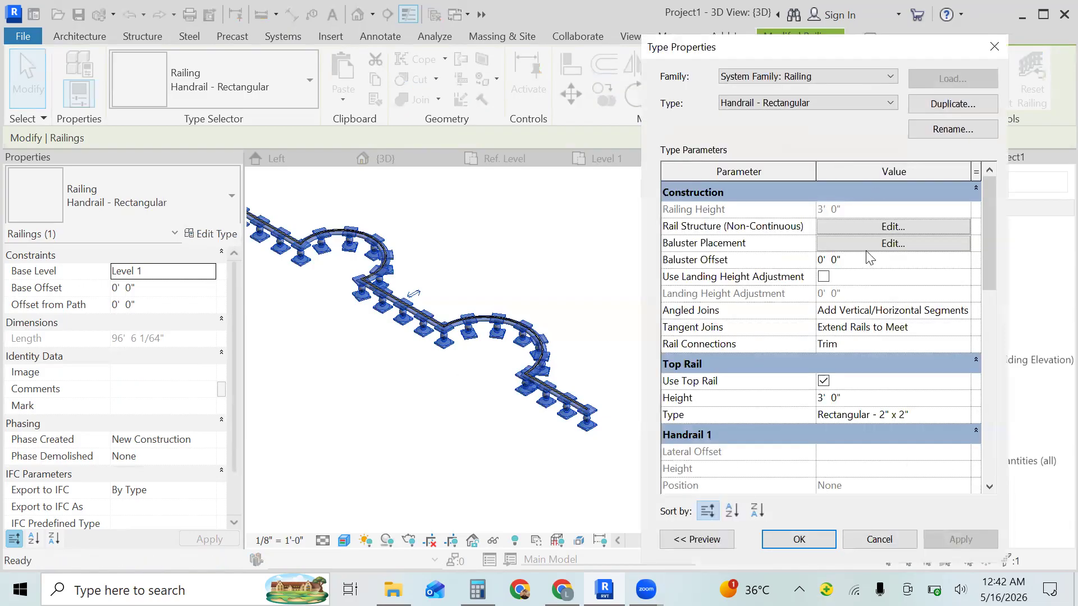
pyautogui.click(882, 243)
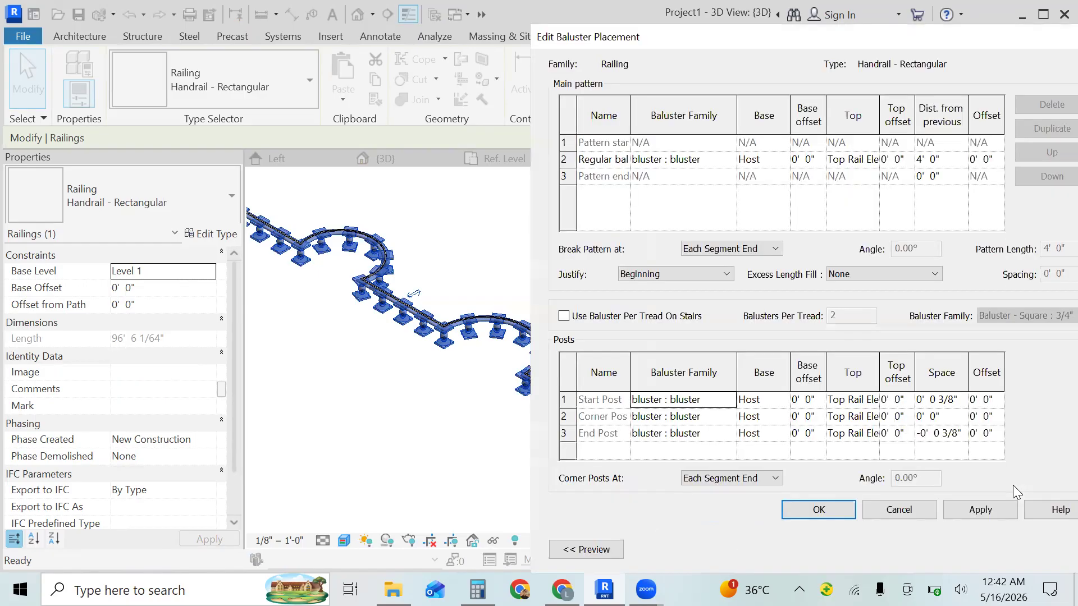
pyautogui.click(808, 399)
pyautogui.click(884, 275)
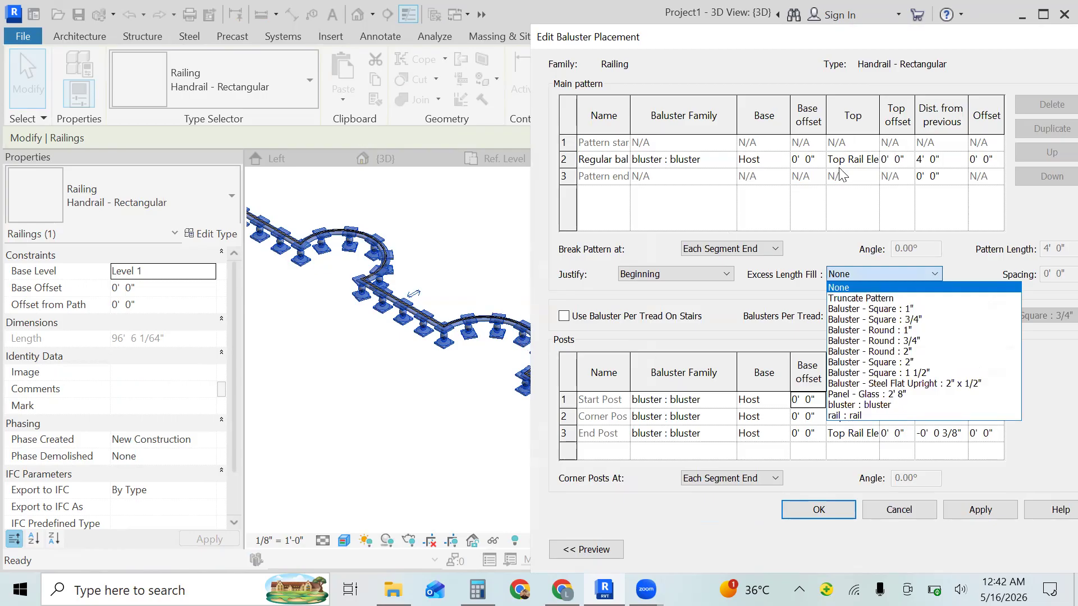
pyautogui.click(1051, 15)
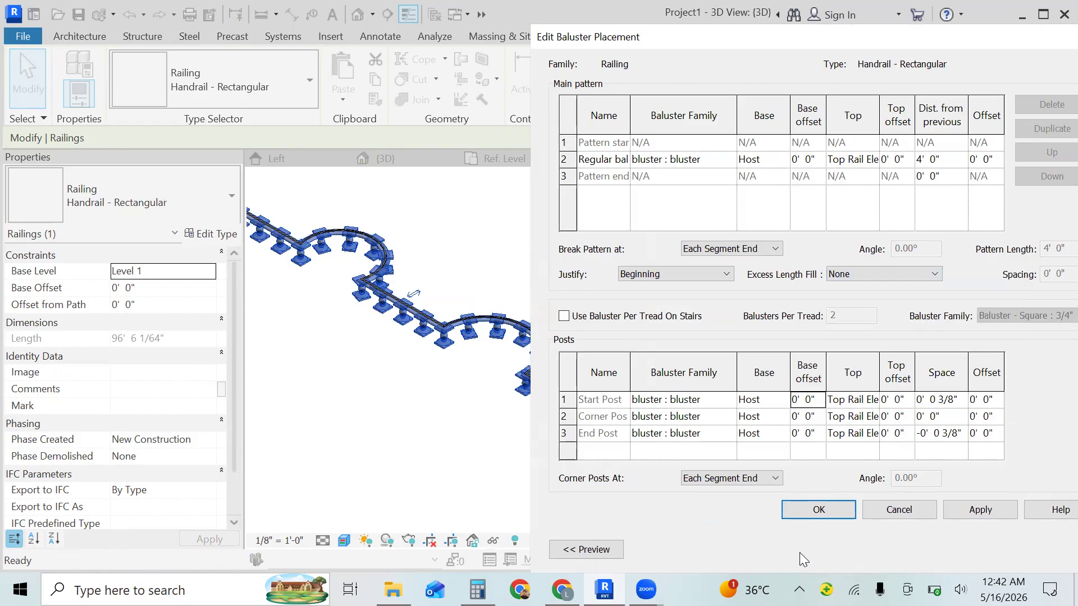
pyautogui.click(829, 512)
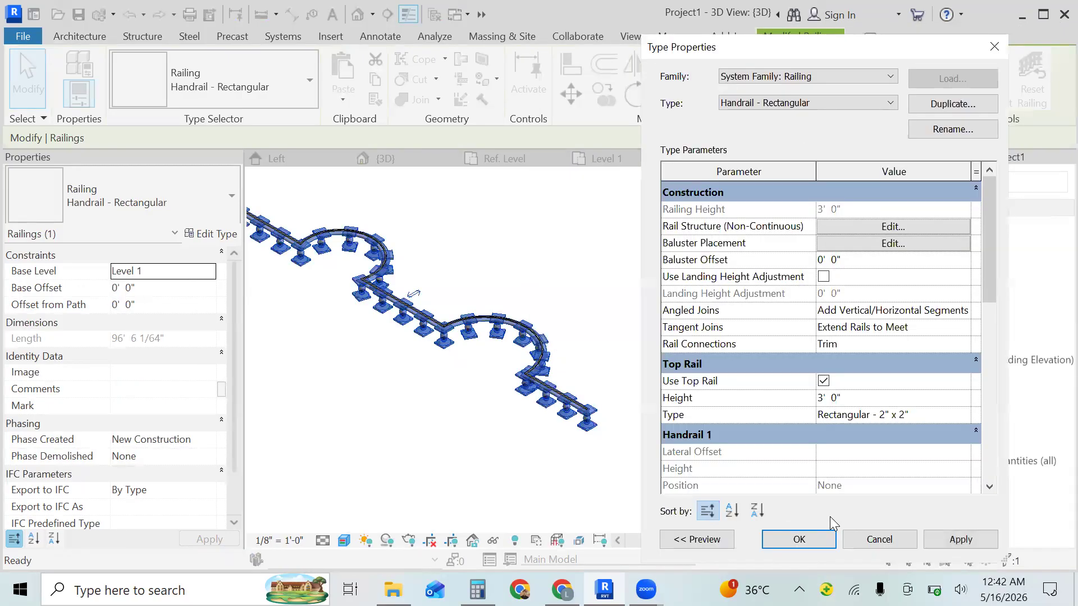
pyautogui.click(808, 540)
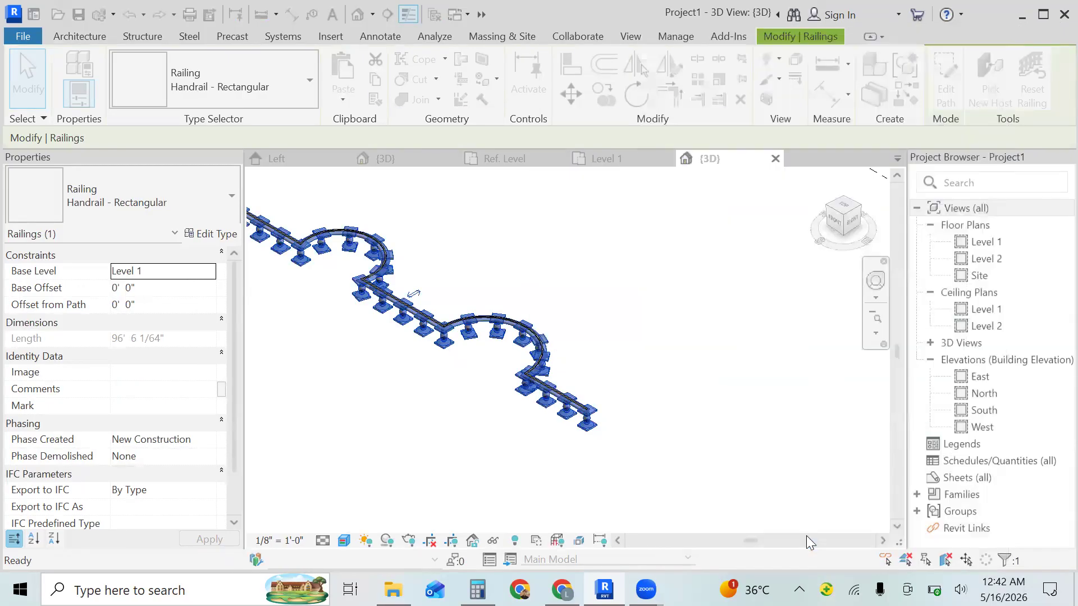
pyautogui.press('Escape')
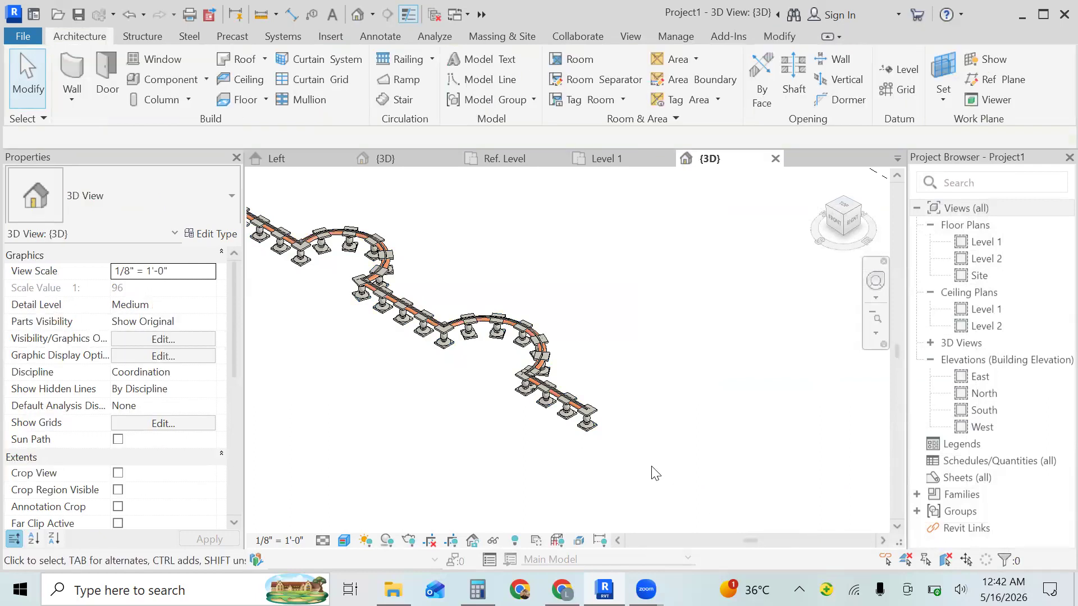
# - Set the top rail height of the railing's Handrail - Rectangular type to 6'
pyautogui.click(557, 419)
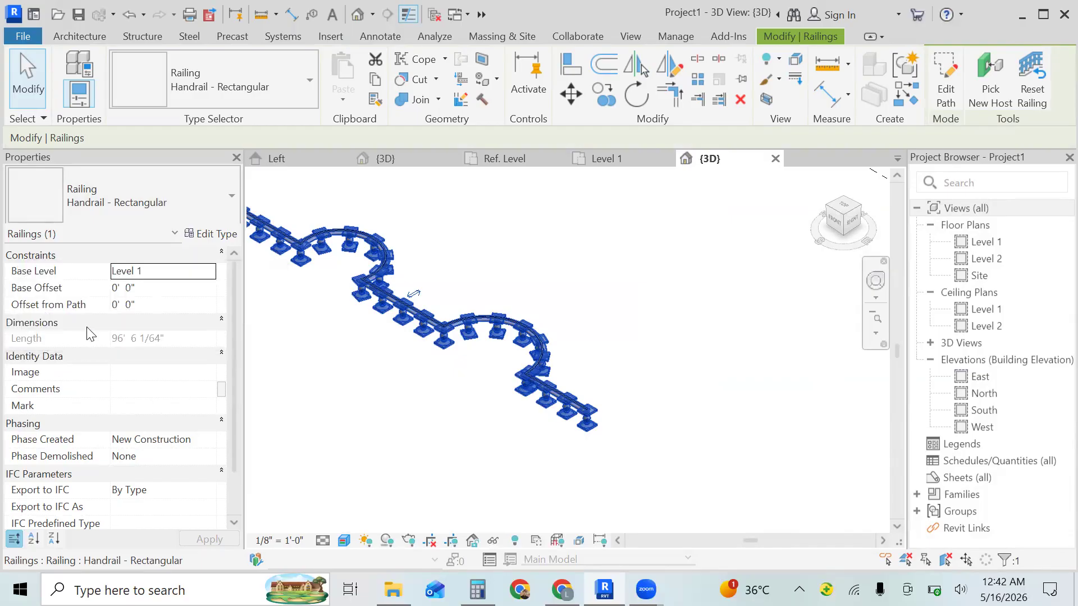
pyautogui.click(163, 287)
pyautogui.click(195, 286)
pyautogui.press('Return')
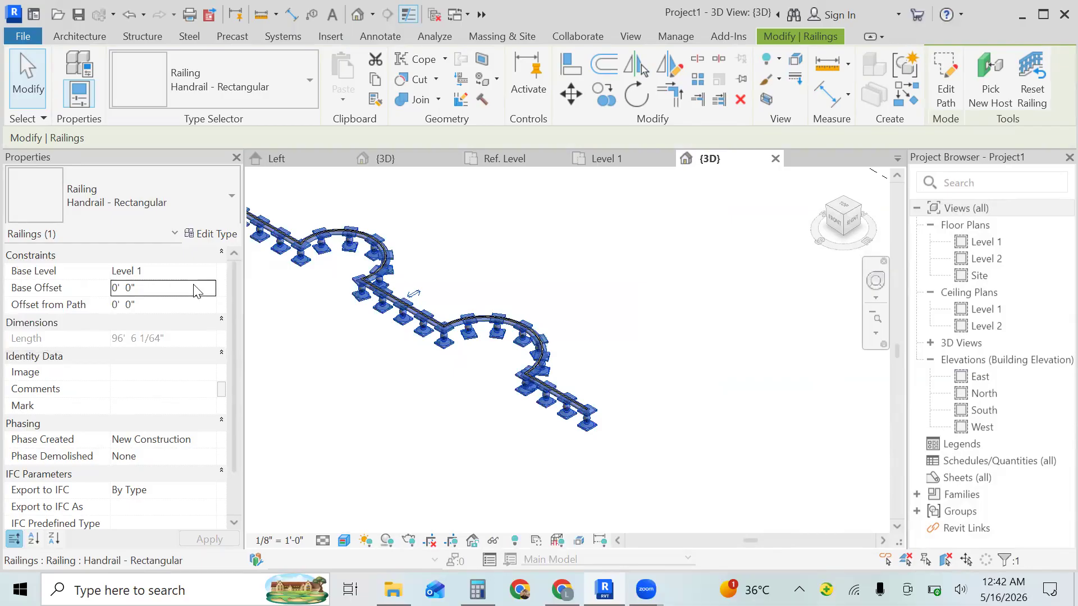
pyautogui.click(210, 234)
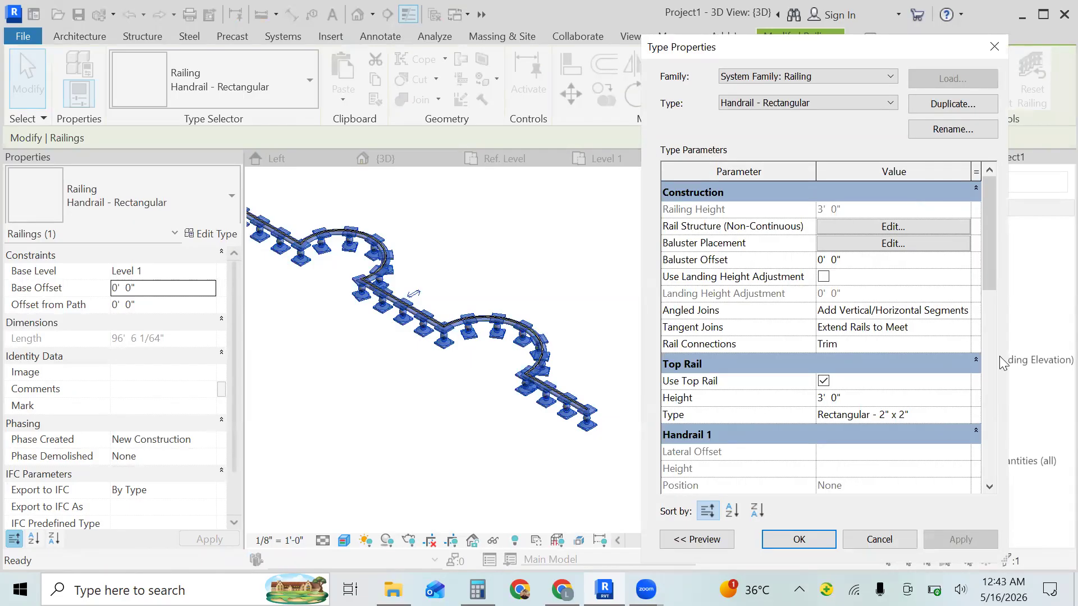
pyautogui.click(852, 399)
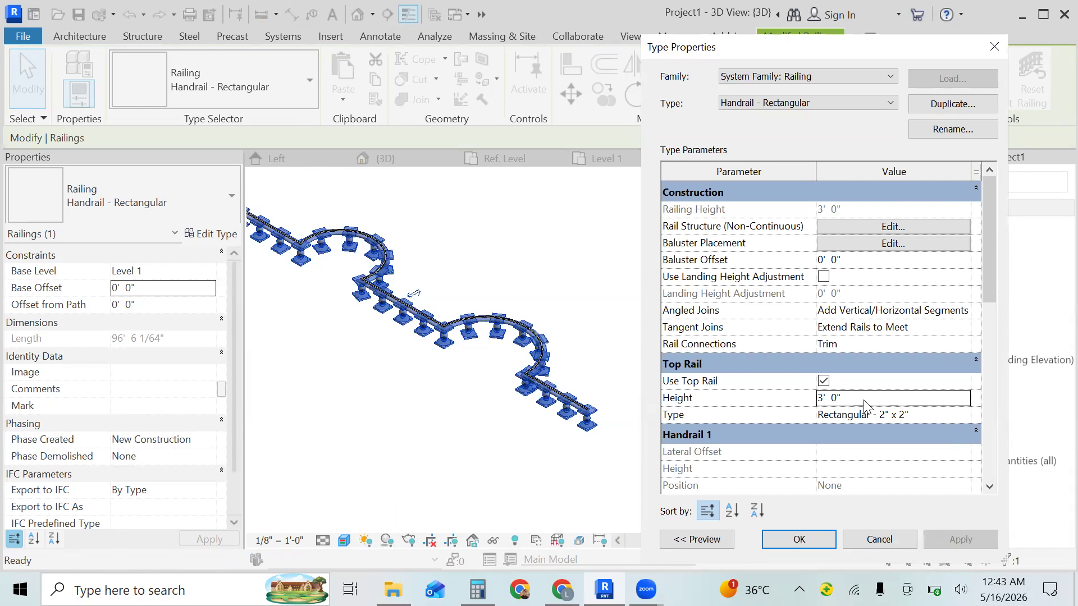
pyautogui.press('BackSpace')
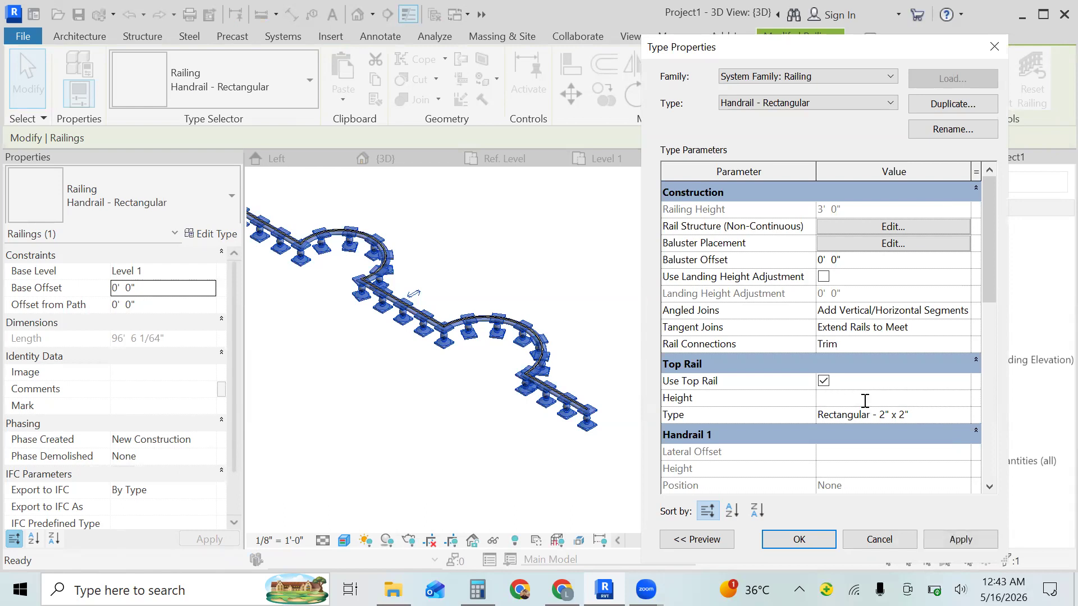
pyautogui.write('6\'  0"')
pyautogui.click(819, 538)
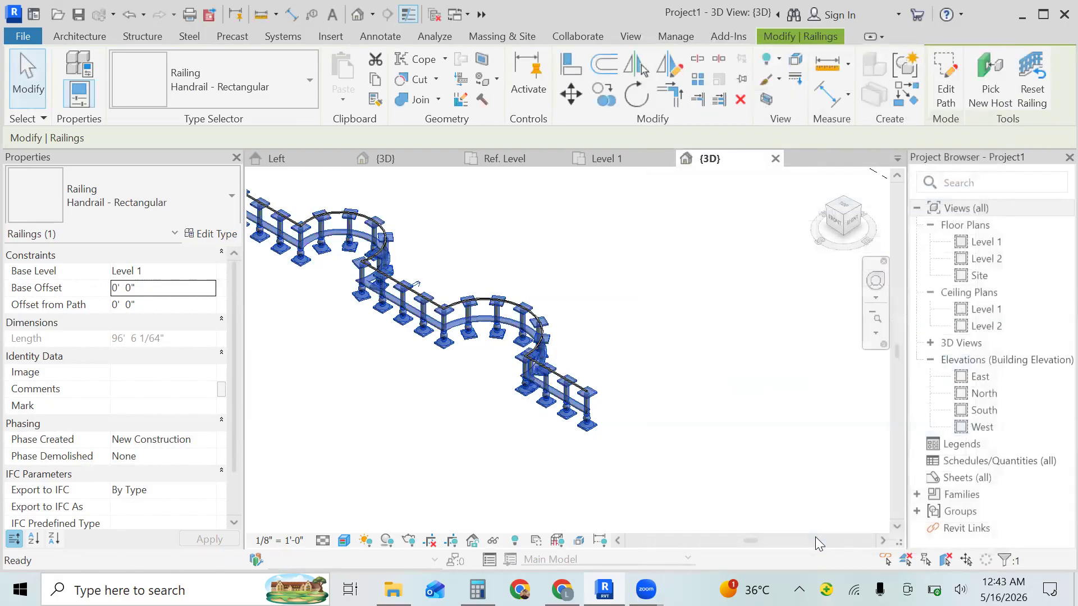
pyautogui.click(809, 535)
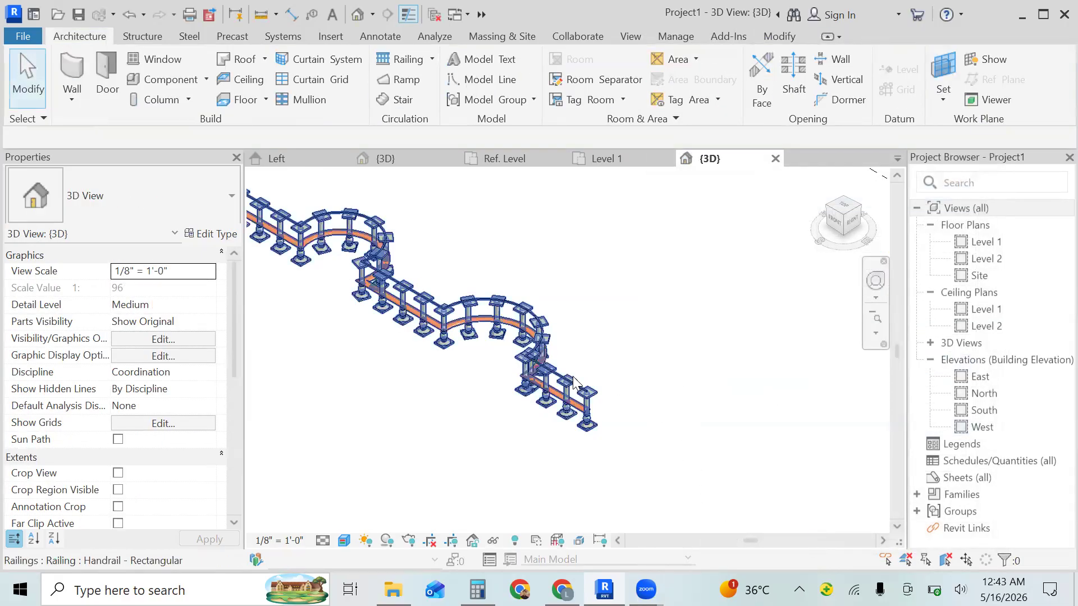